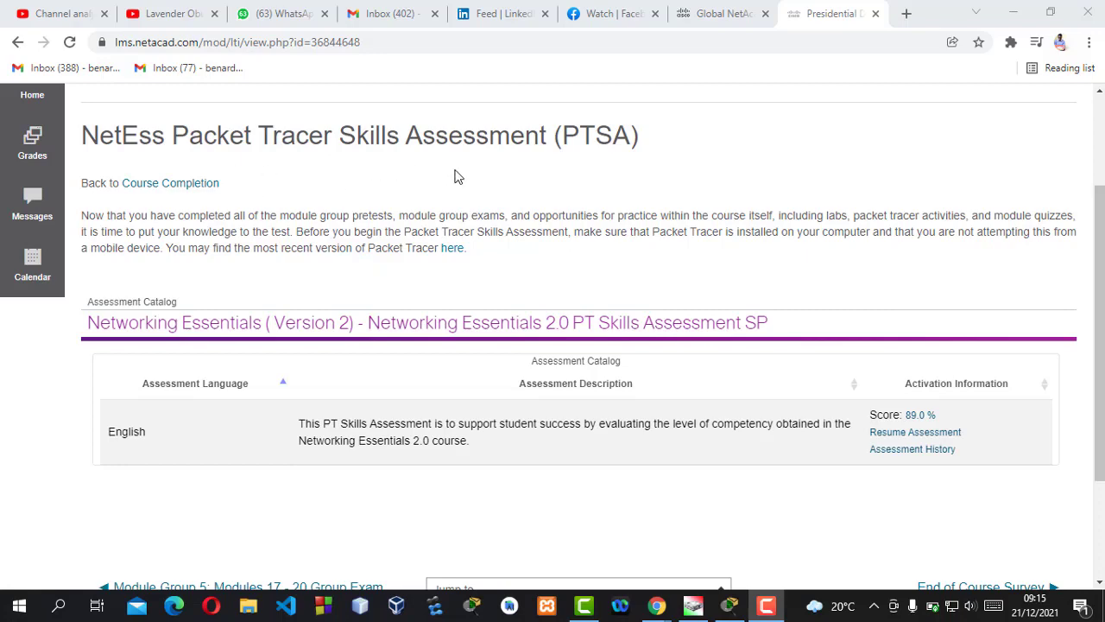
# Switch to the already open Assessment Warning window for the PT Skills Assessment launcher
pyautogui.scroll(1, 553, 345)
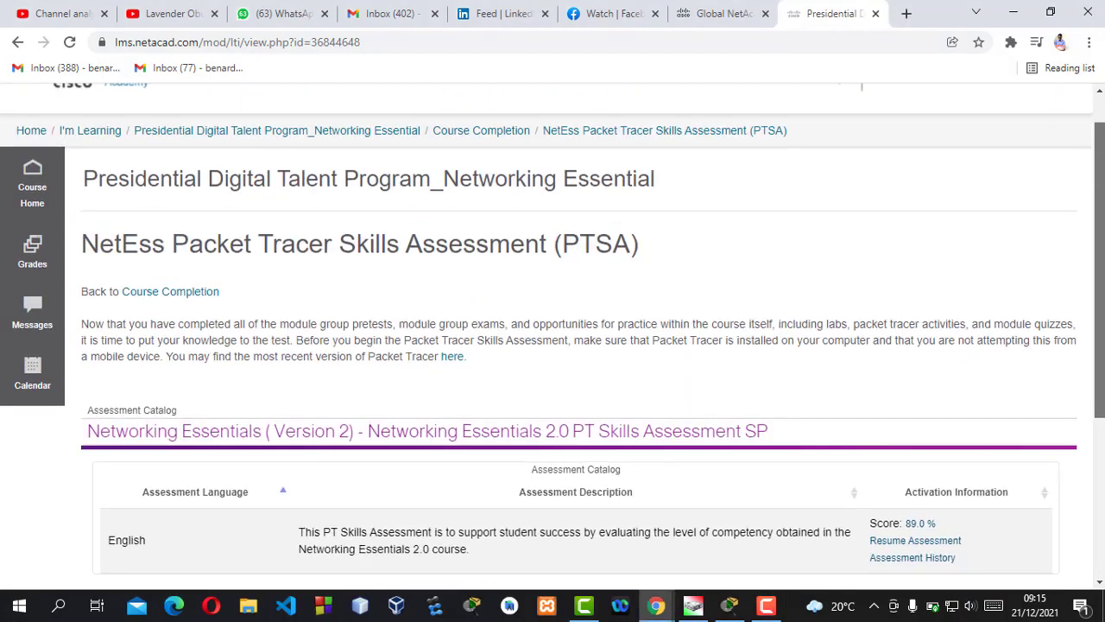
pyautogui.scroll(-2, 553, 345)
pyautogui.moveTo(1100, 346); pyautogui.dragTo(1100, 360)
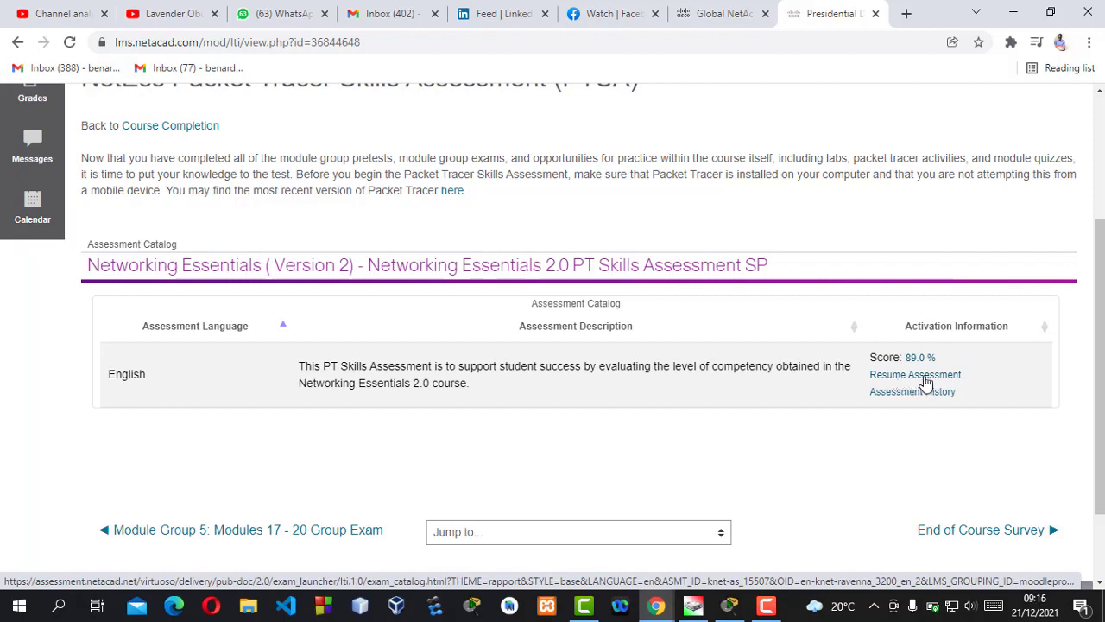
pyautogui.moveTo(658, 611)
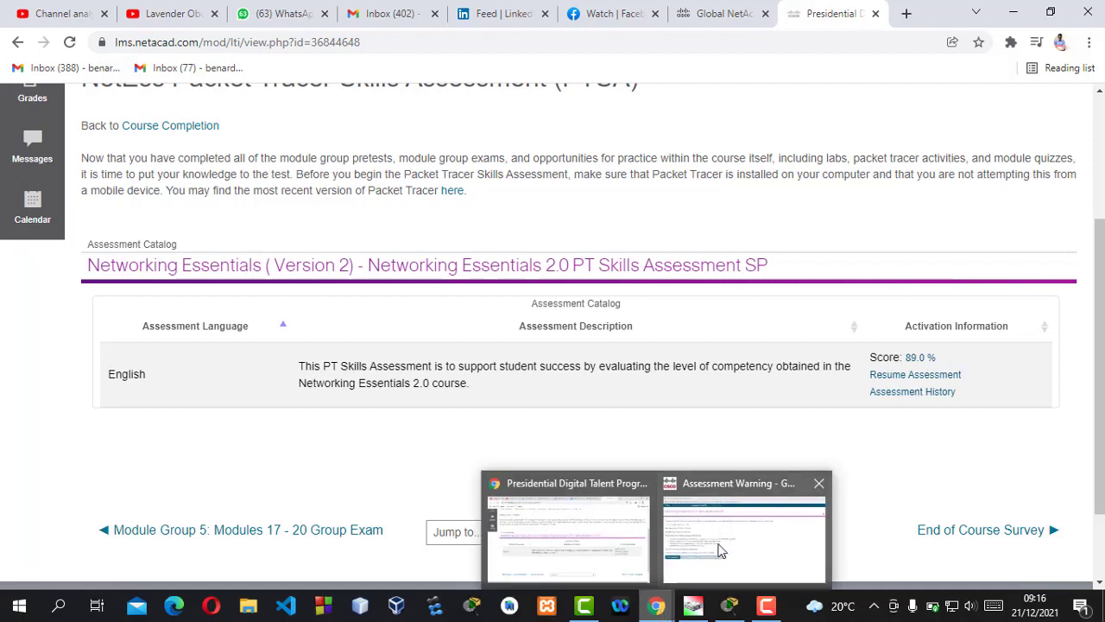
pyautogui.click(718, 544)
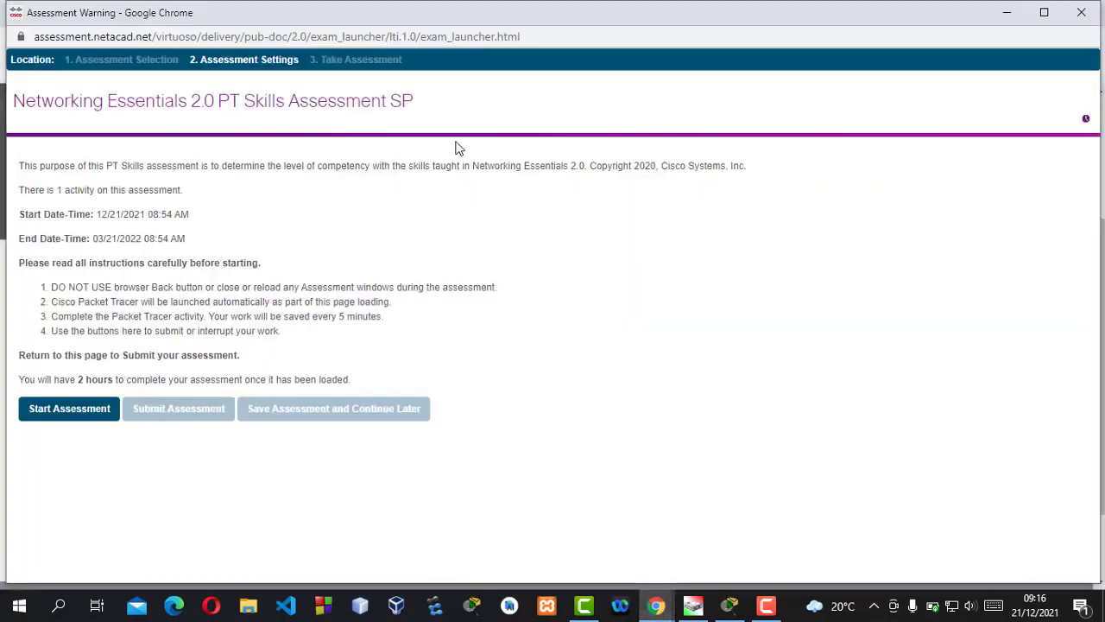
# Start the Networking Essentials 2.0 PT Skills Assessment from its settings page
pyautogui.moveTo(426, 102); pyautogui.dragTo(12, 102)
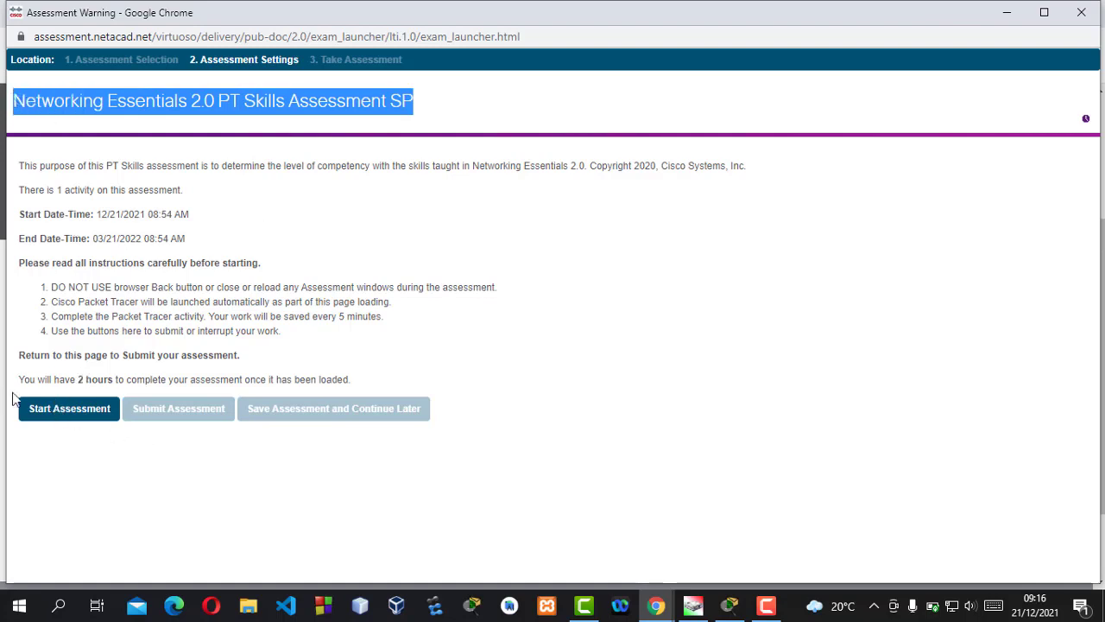
pyautogui.click(78, 410)
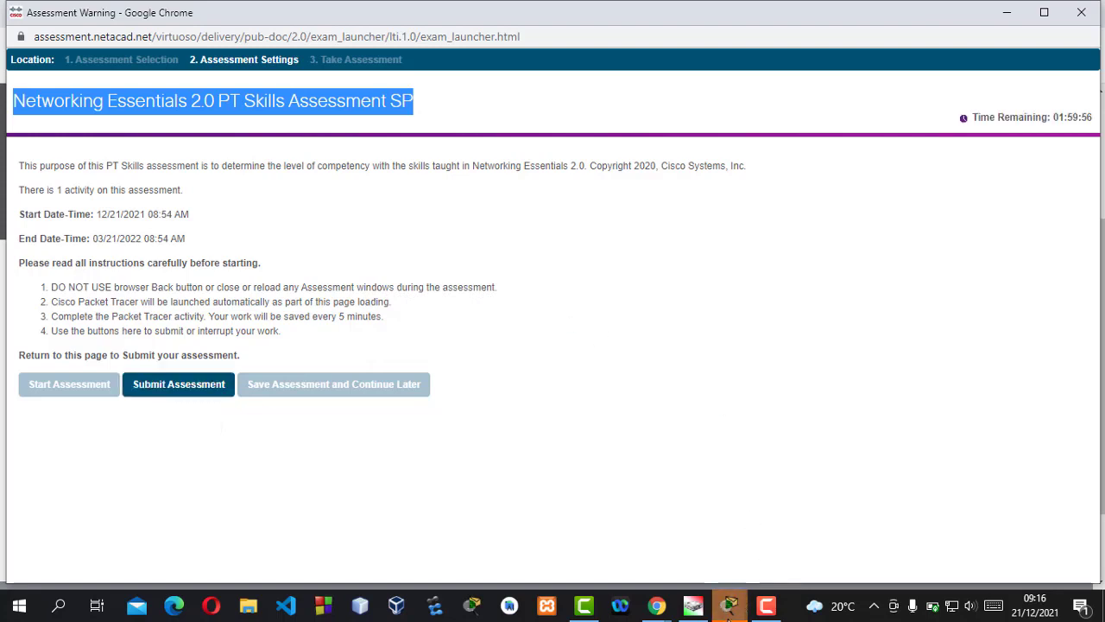
# Bring the Packet Tracer assessment and PT Activity instructions forward, moved off the topology
pyautogui.moveTo(731, 603)
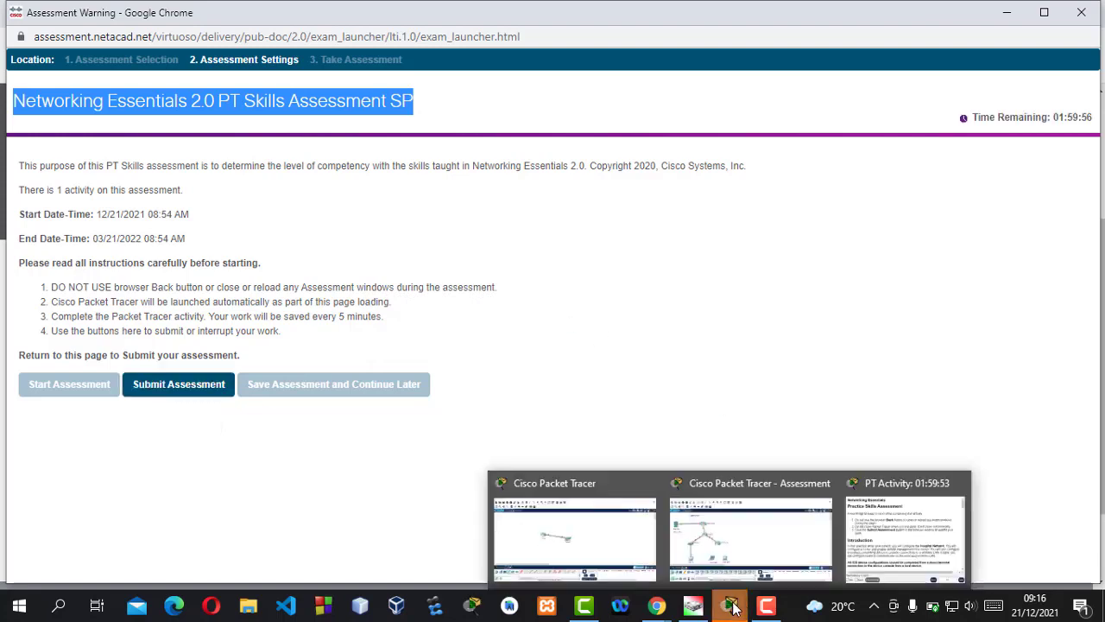
pyautogui.click(730, 552)
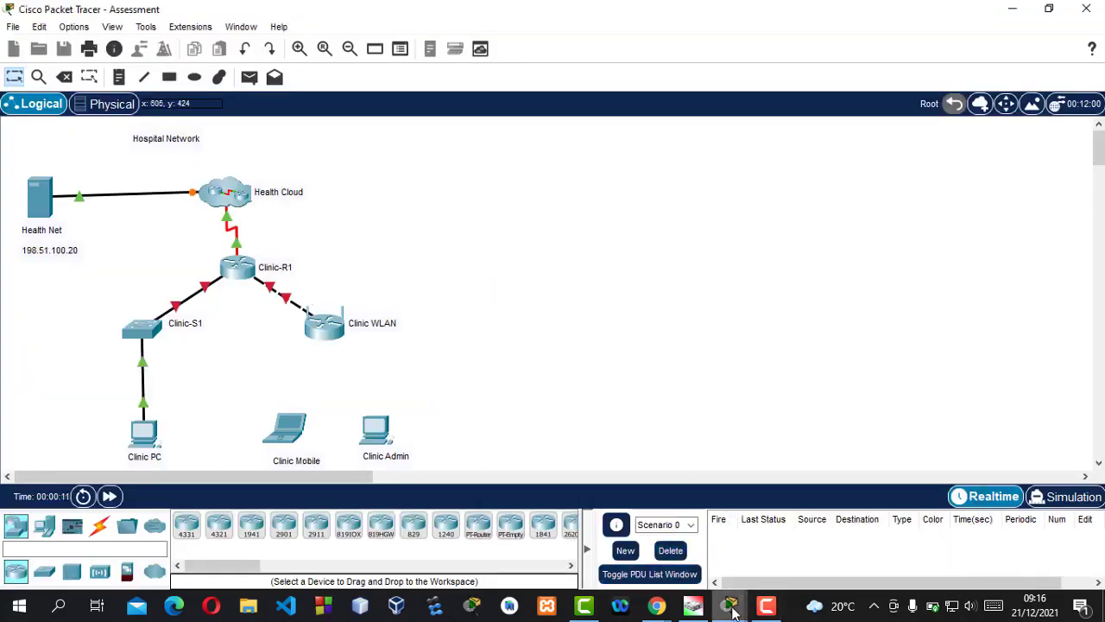
pyautogui.moveTo(730, 602)
pyautogui.click(857, 559)
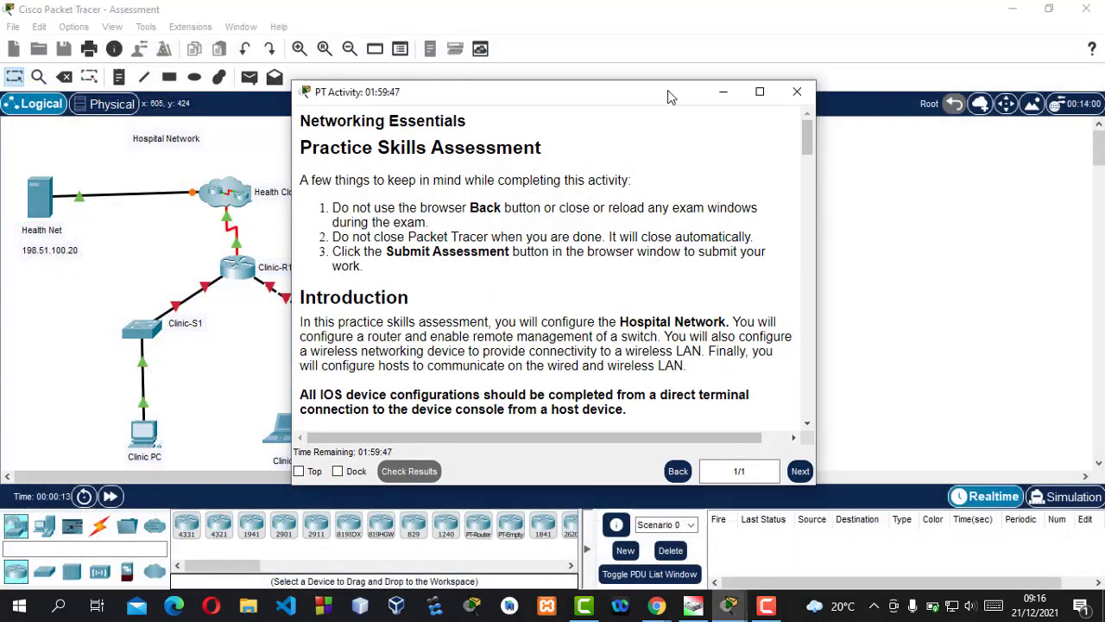
pyautogui.moveTo(630, 100); pyautogui.dragTo(809, 83)
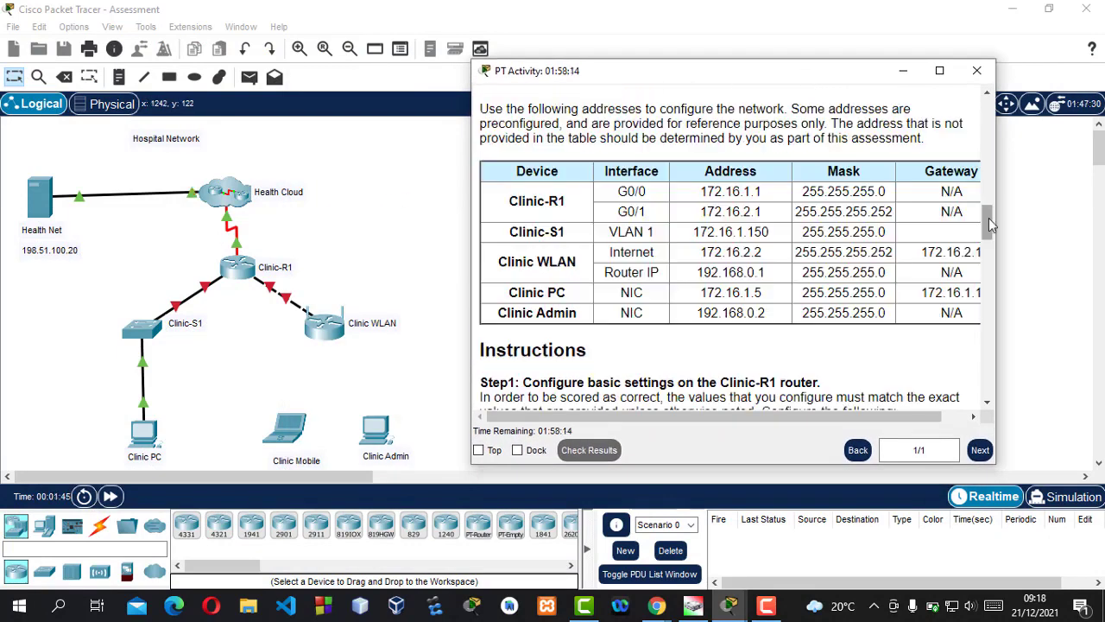
pyautogui.scroll(-3, 649, 249)
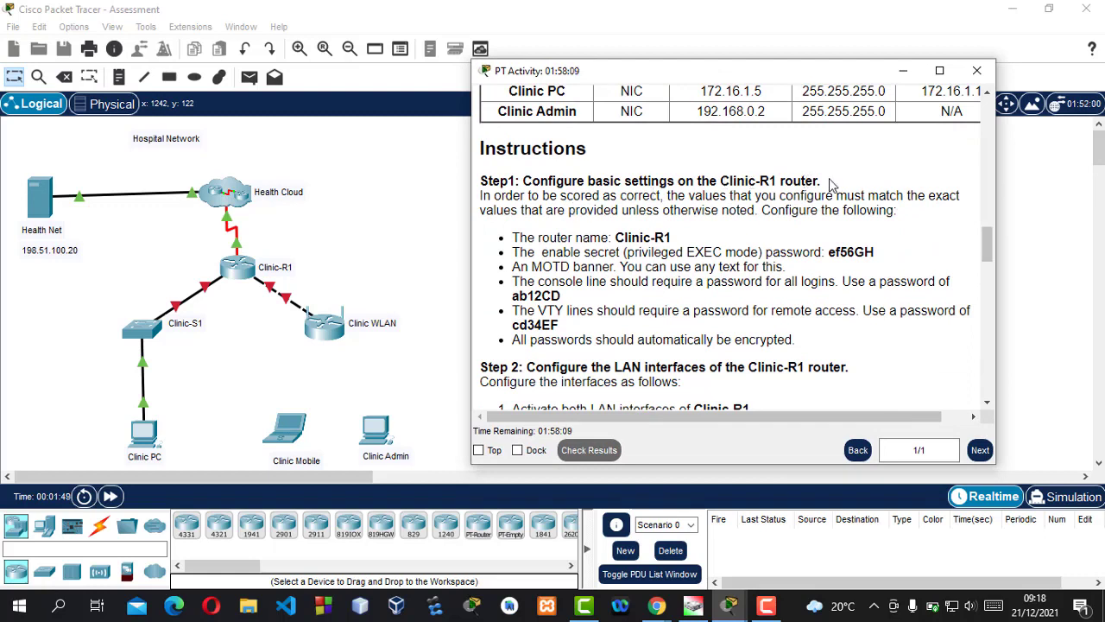
# Review Step 1's Clinic-R1 name, enable secret, console and VTY passwords, then return to the topology
pyautogui.moveTo(827, 180); pyautogui.dragTo(722, 181)
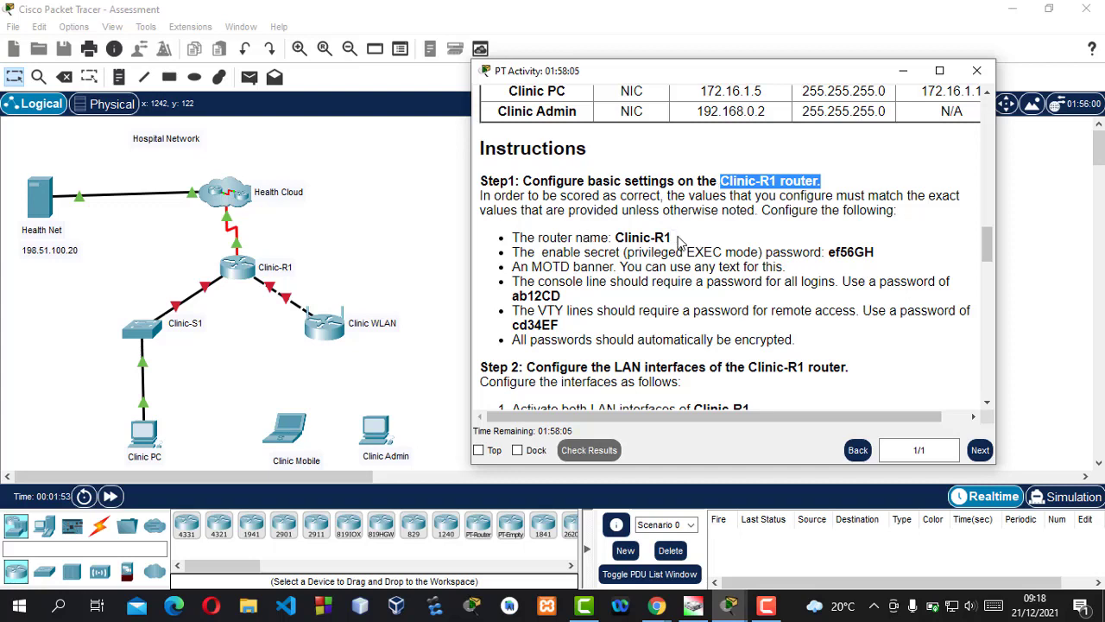
pyautogui.moveTo(679, 242); pyautogui.dragTo(622, 234)
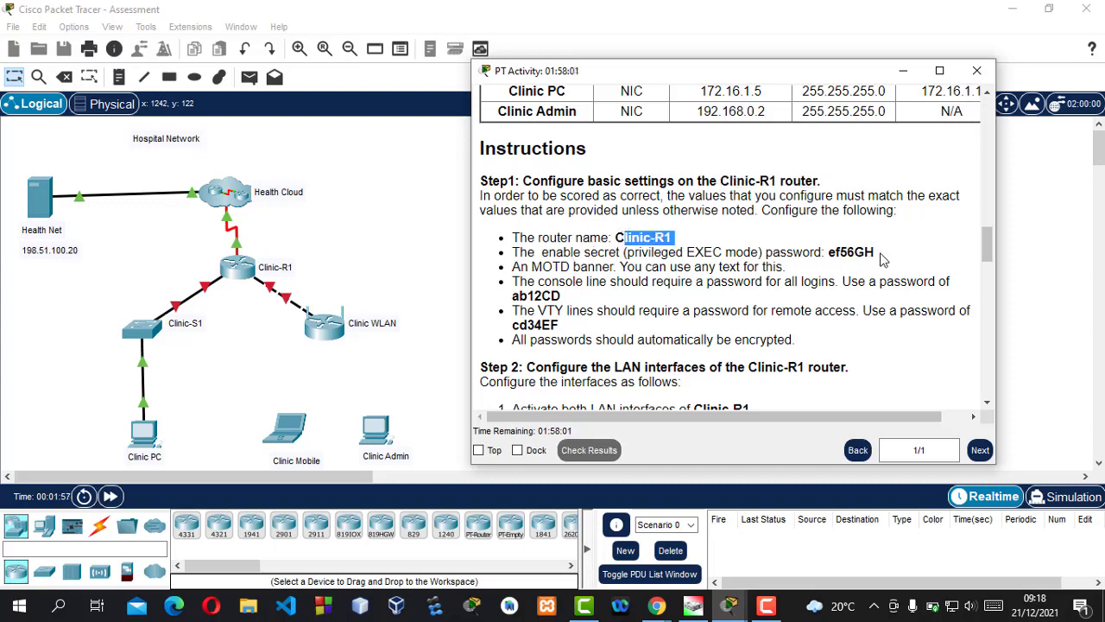
pyautogui.moveTo(875, 253); pyautogui.dragTo(798, 256)
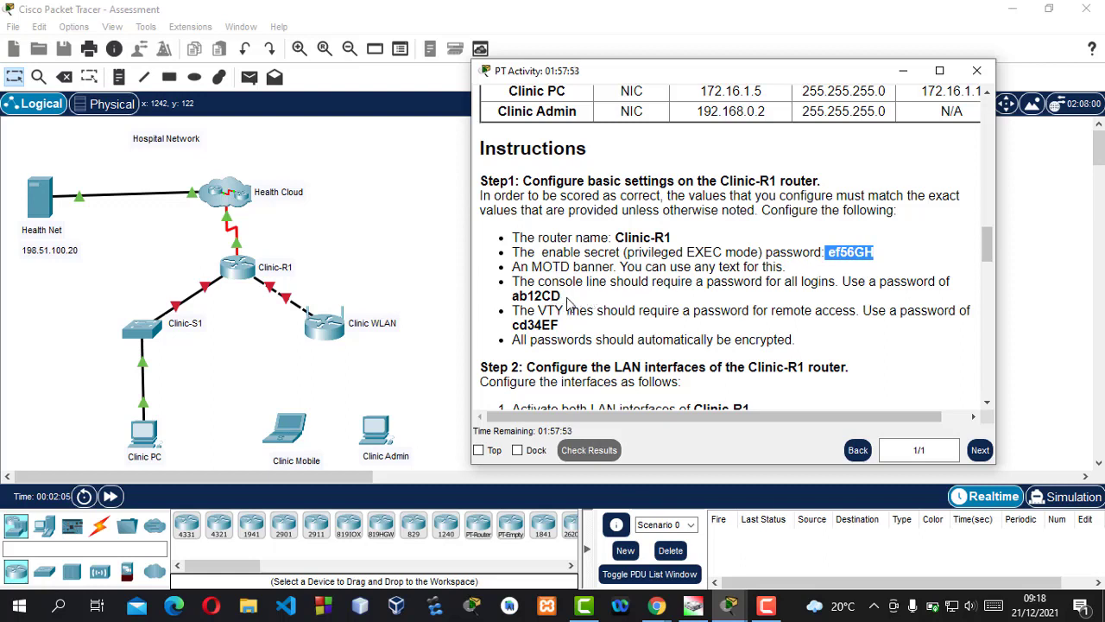
pyautogui.moveTo(570, 298); pyautogui.dragTo(510, 302)
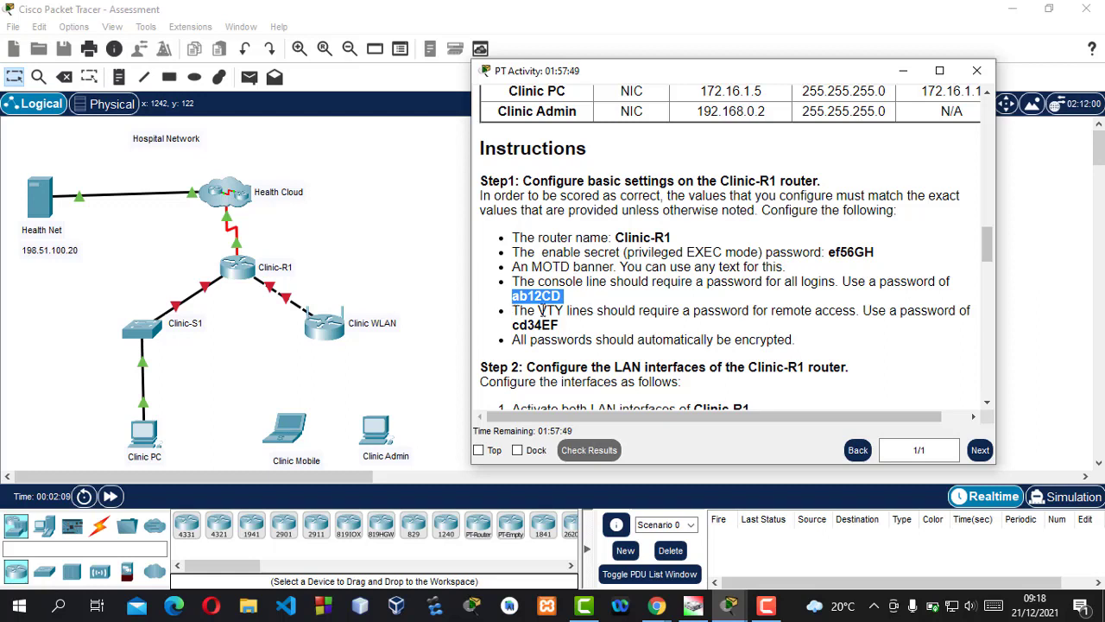
pyautogui.moveTo(559, 328); pyautogui.dragTo(513, 327)
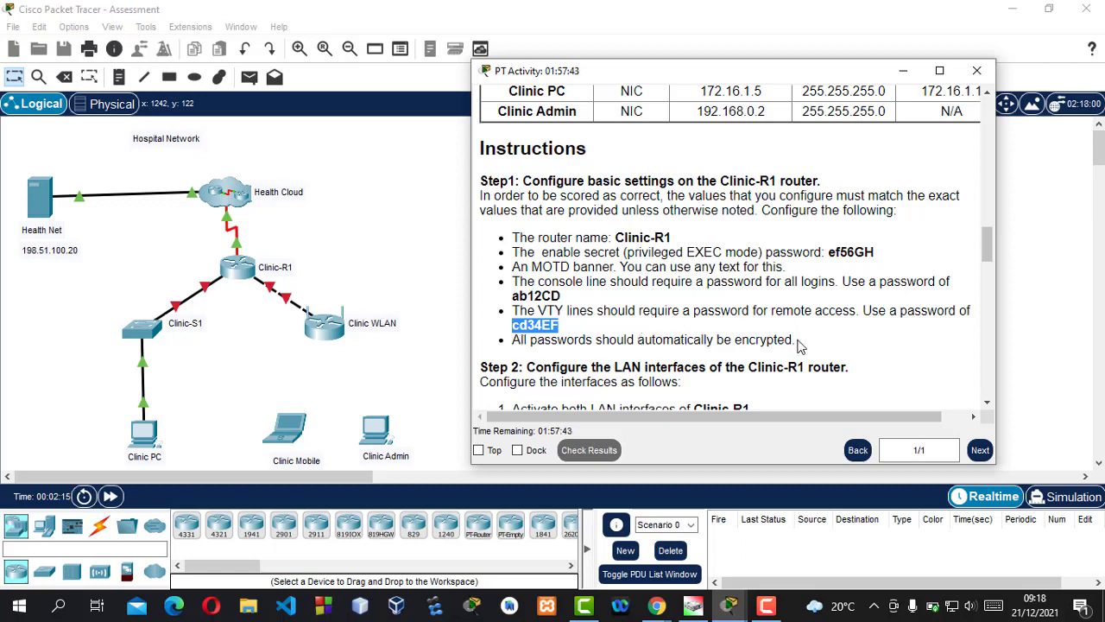
pyautogui.moveTo(796, 340); pyautogui.dragTo(511, 238)
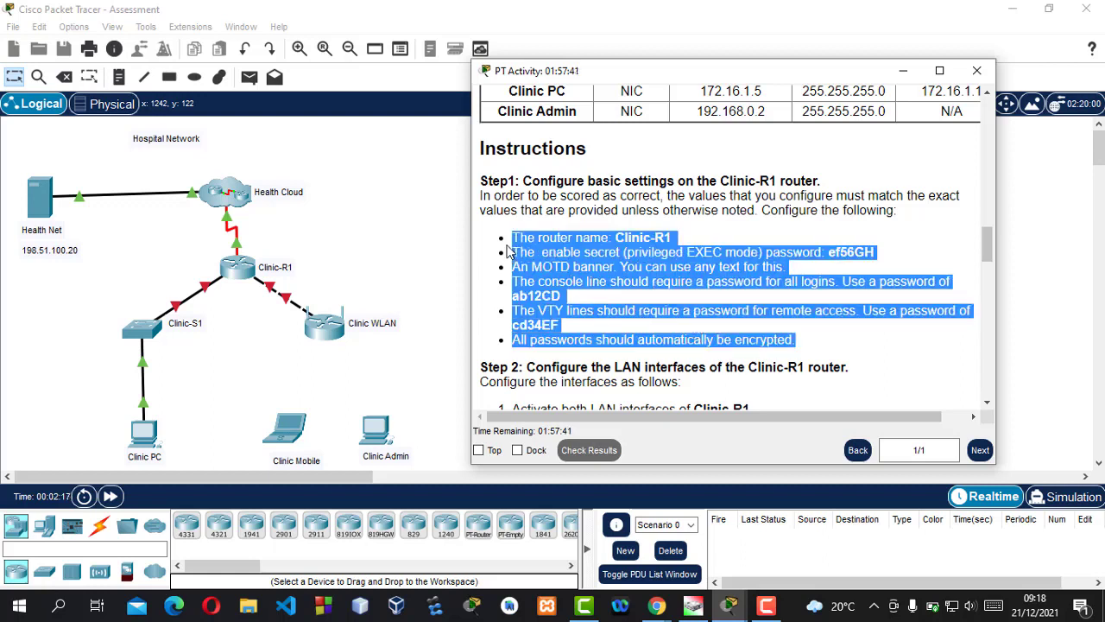
pyautogui.click(398, 252)
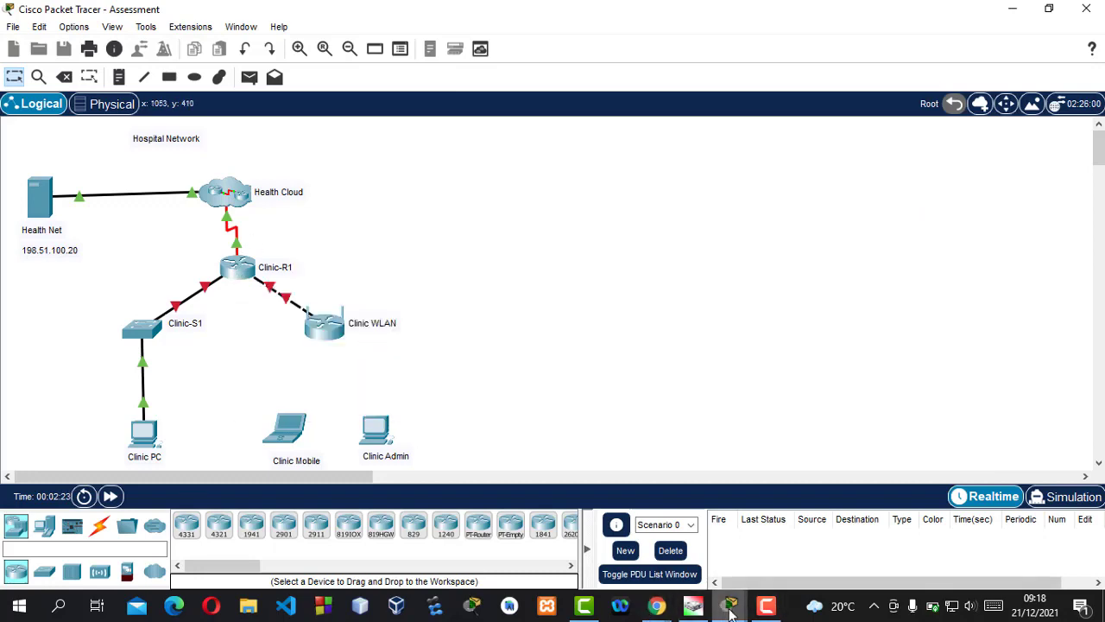
# Recheck the Step 1 heading, try opening Clinic-R1, and dismiss the configuration-locked warning
pyautogui.moveTo(730, 613)
pyautogui.click(913, 547)
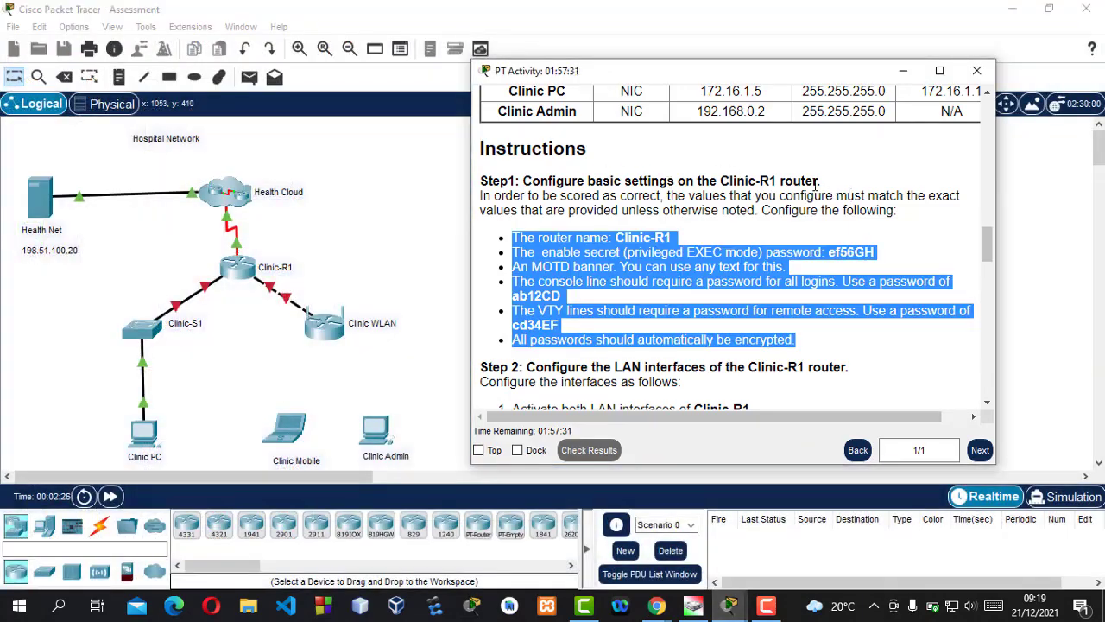
pyautogui.moveTo(816, 184); pyautogui.dragTo(721, 184)
pyautogui.click(316, 258)
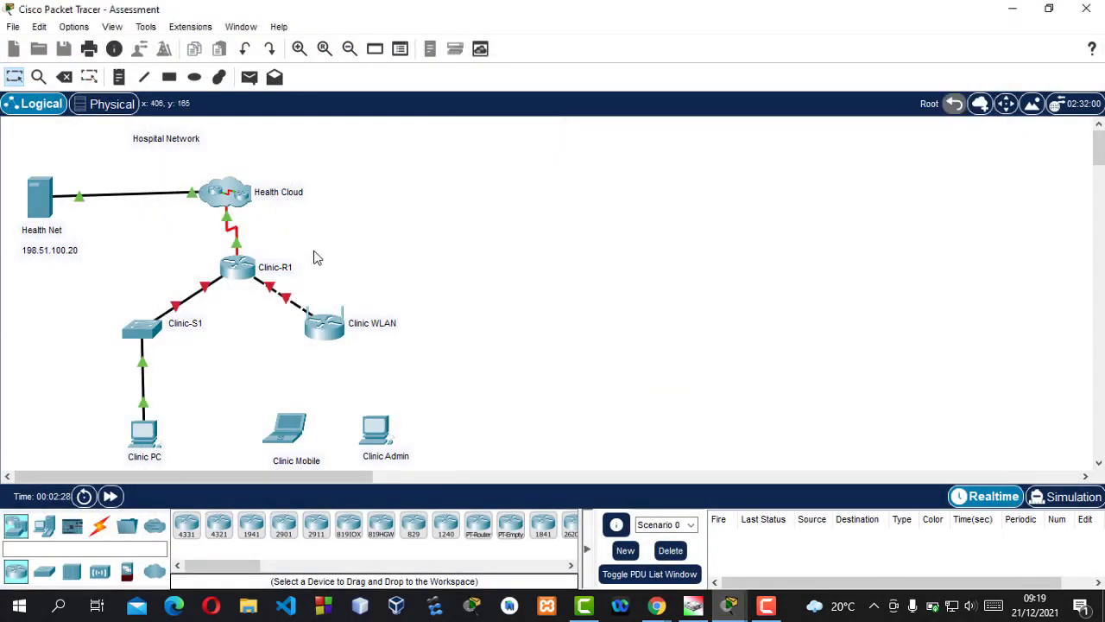
pyautogui.click(237, 270)
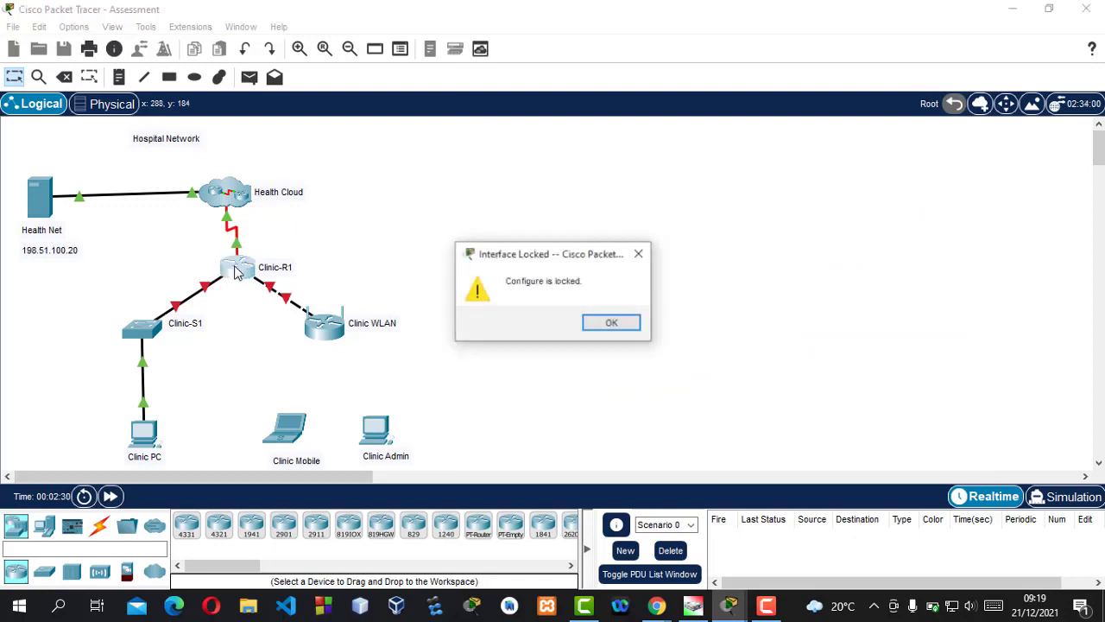
pyautogui.click(627, 327)
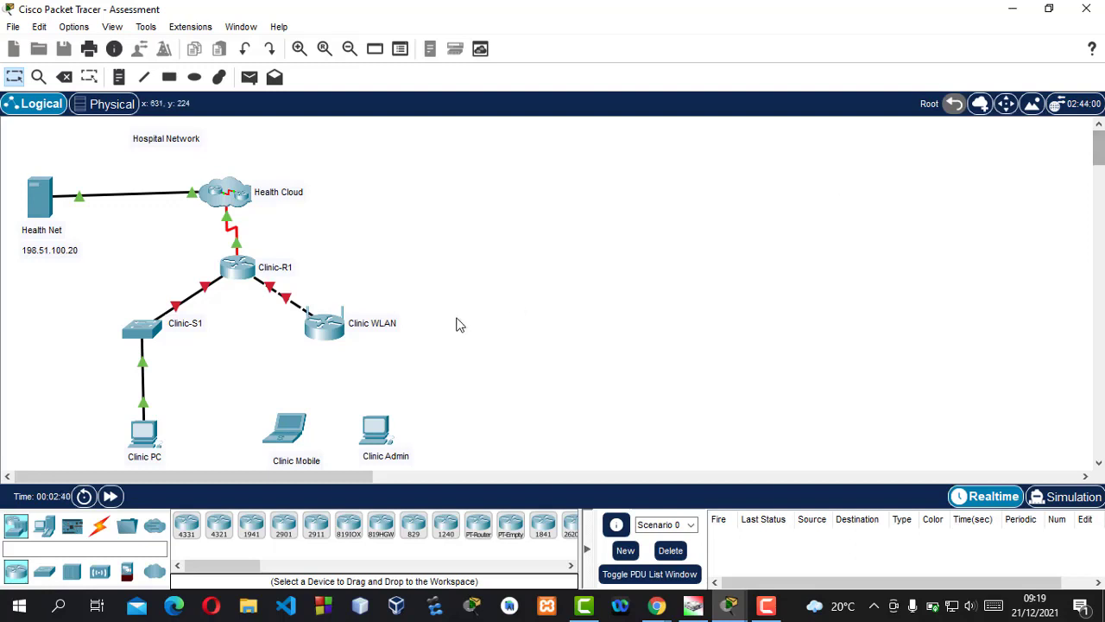
# Run a console cable from Clinic Admin's RS 232 port to Clinic-R1's Console port
pyautogui.click(101, 528)
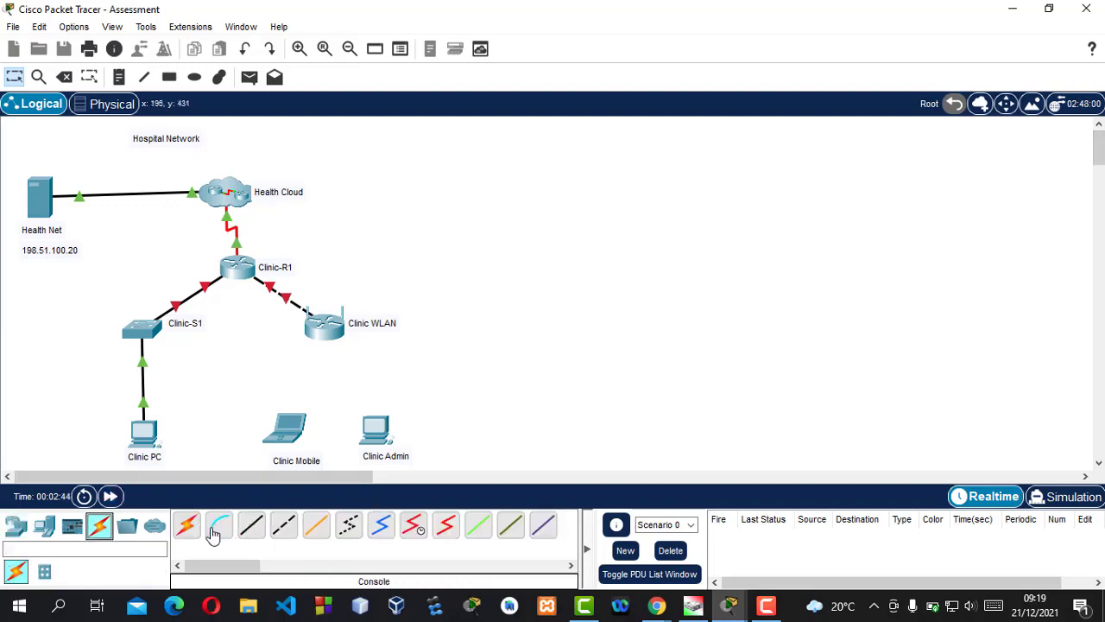
pyautogui.click(221, 527)
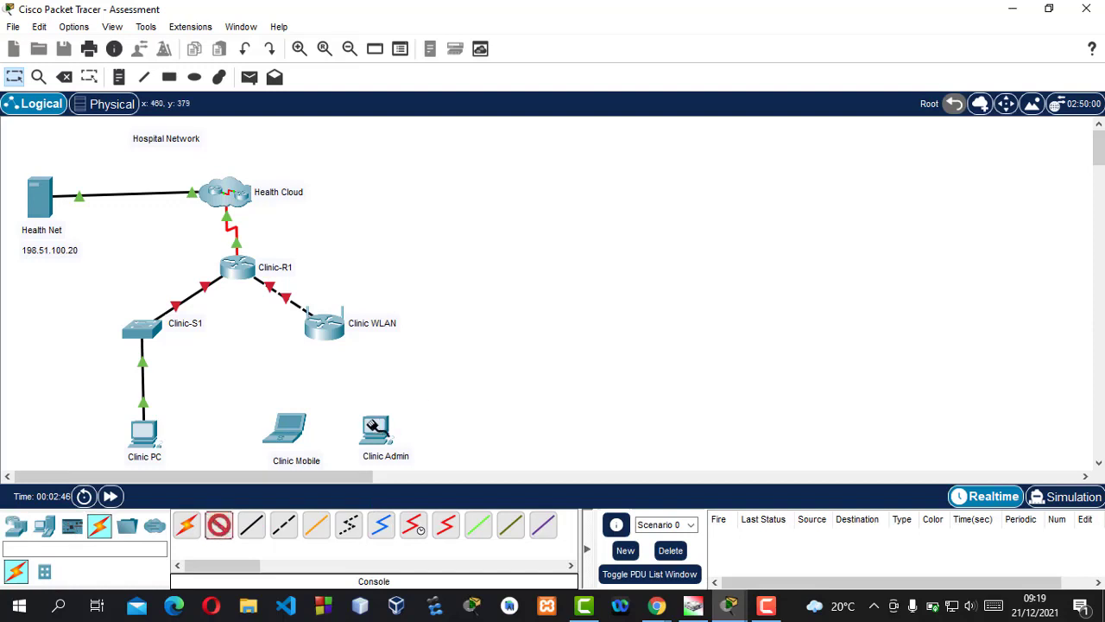
pyautogui.click(376, 427)
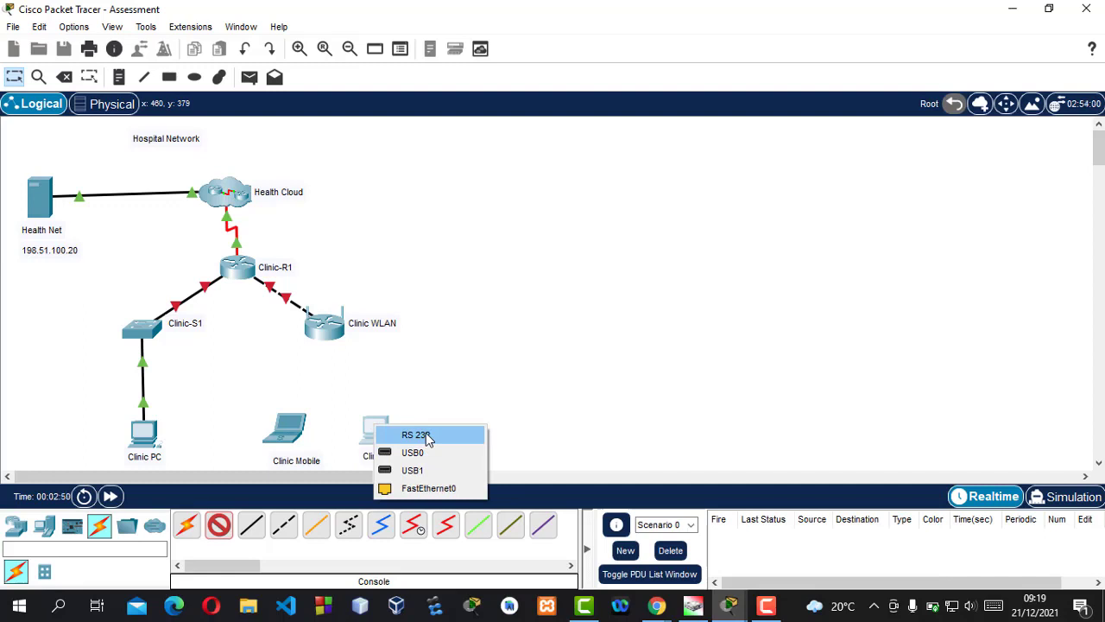
pyautogui.click(439, 435)
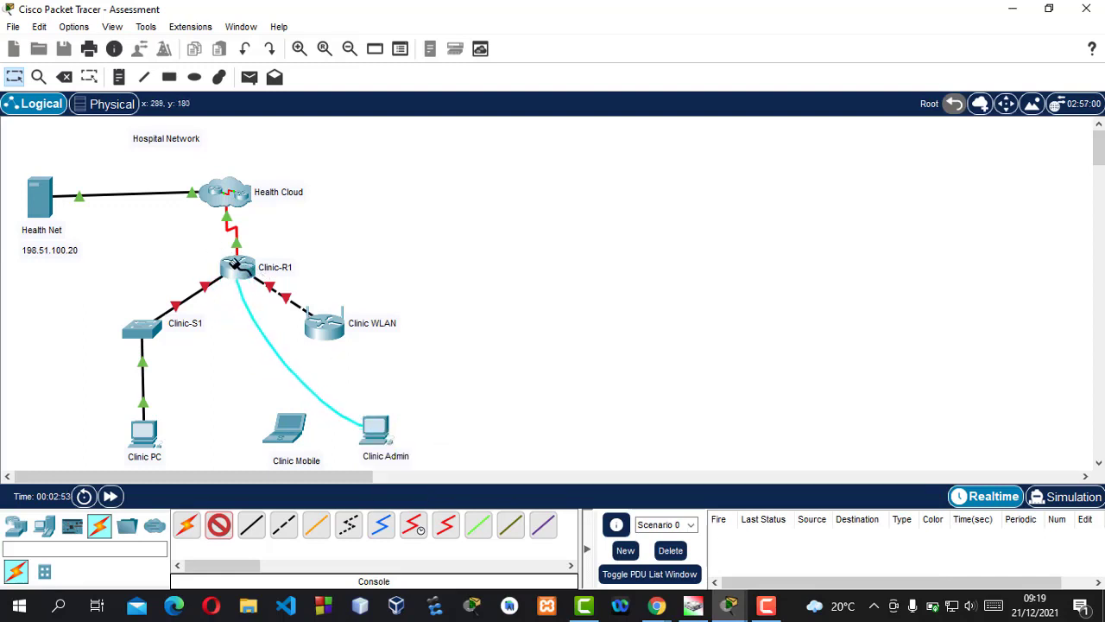
pyautogui.click(235, 265)
pyautogui.click(297, 295)
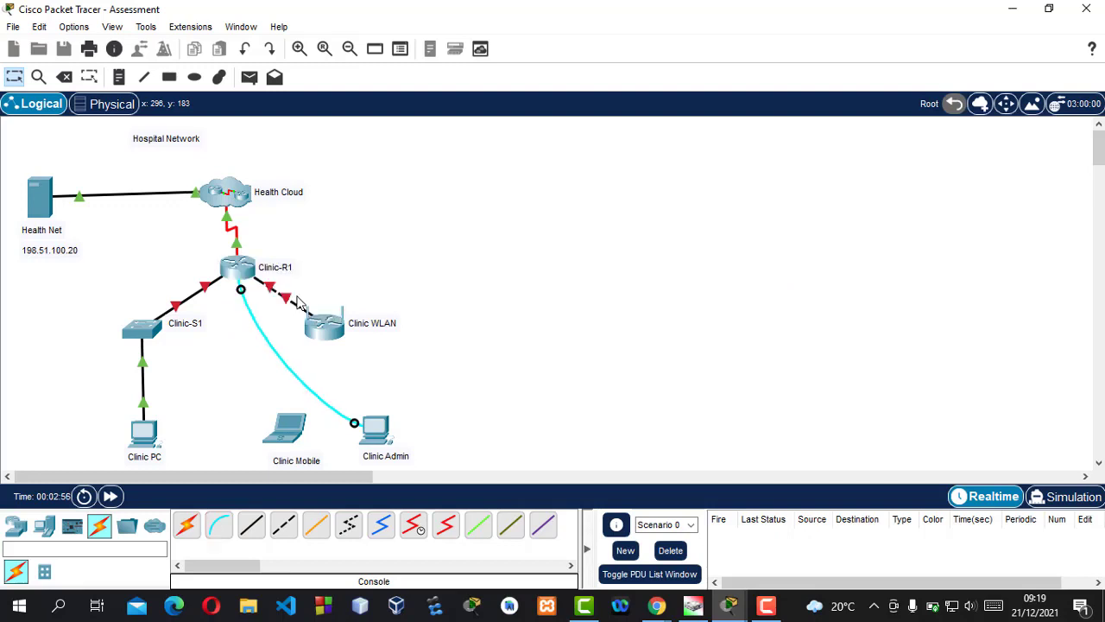
# Open Clinic Admin's terminal with default settings and enter global configuration mode on the router
pyautogui.click(377, 427)
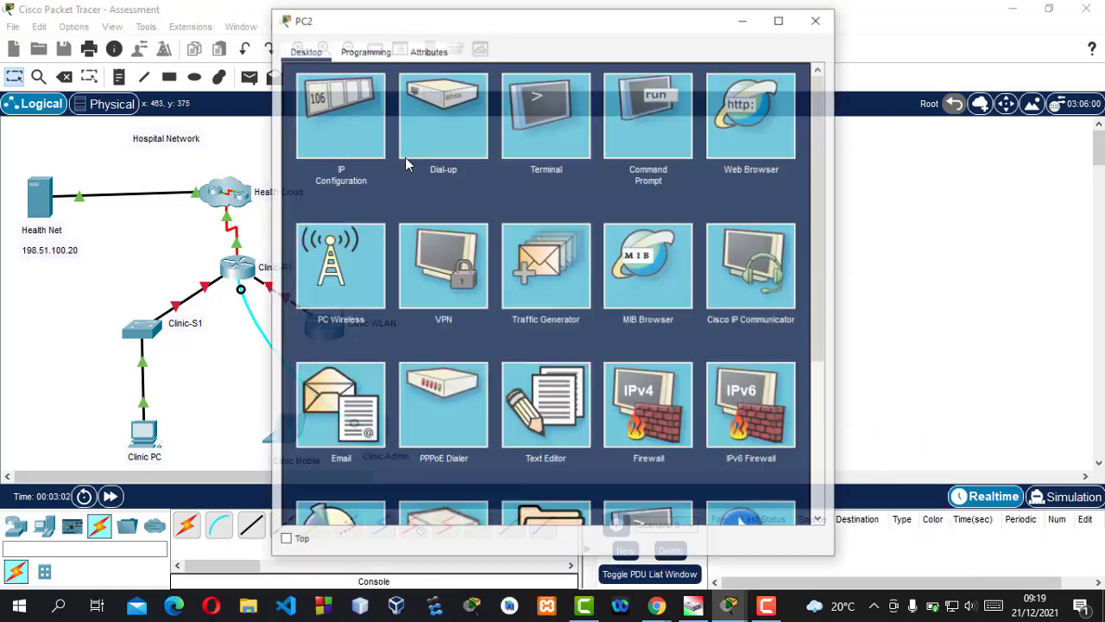
pyautogui.click(533, 113)
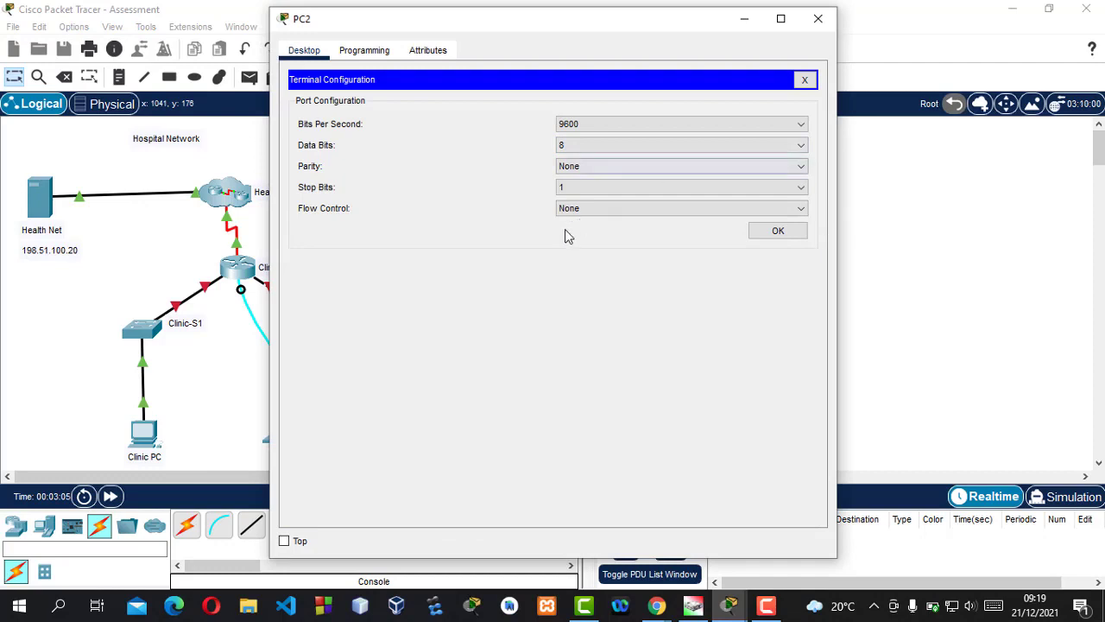
pyautogui.click(778, 231)
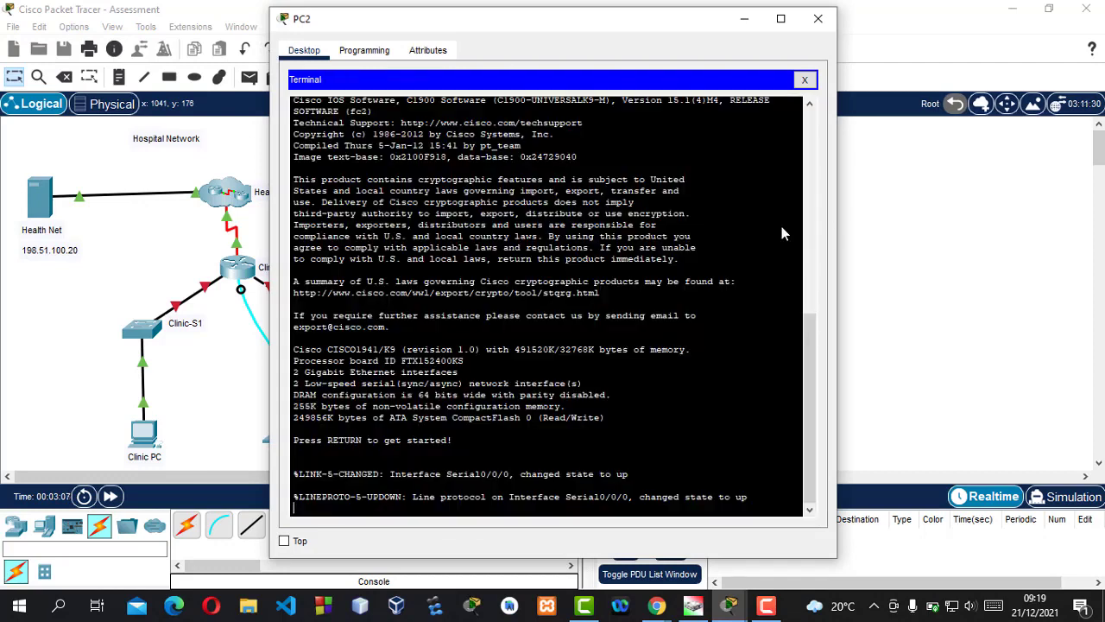
pyautogui.press('Return')
pyautogui.press('Return')
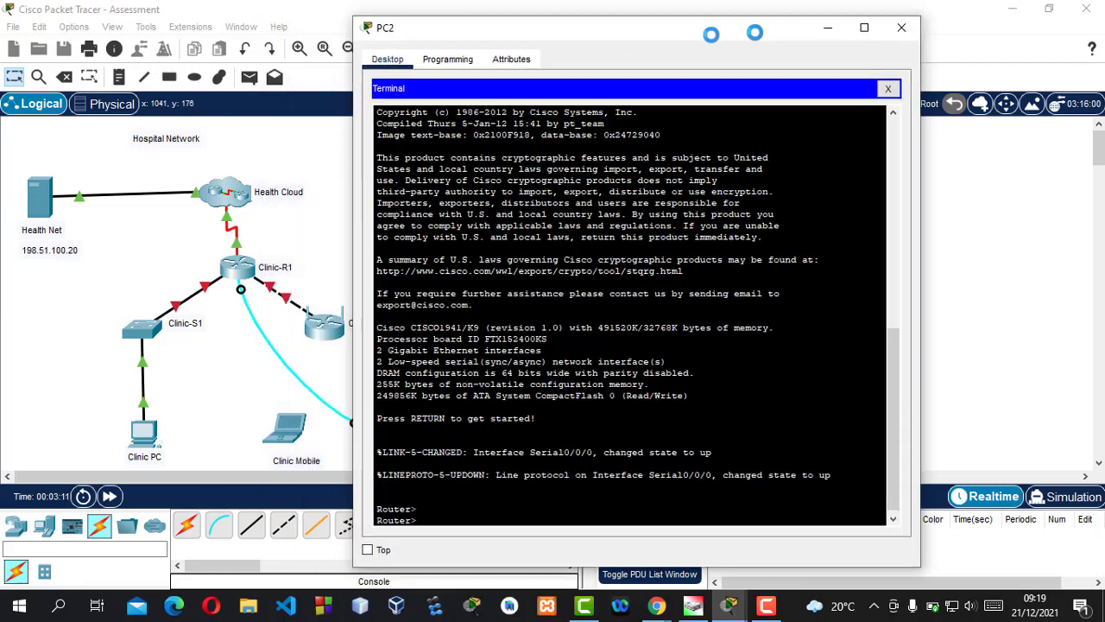
pyautogui.moveTo(637, 23); pyautogui.dragTo(786, 29)
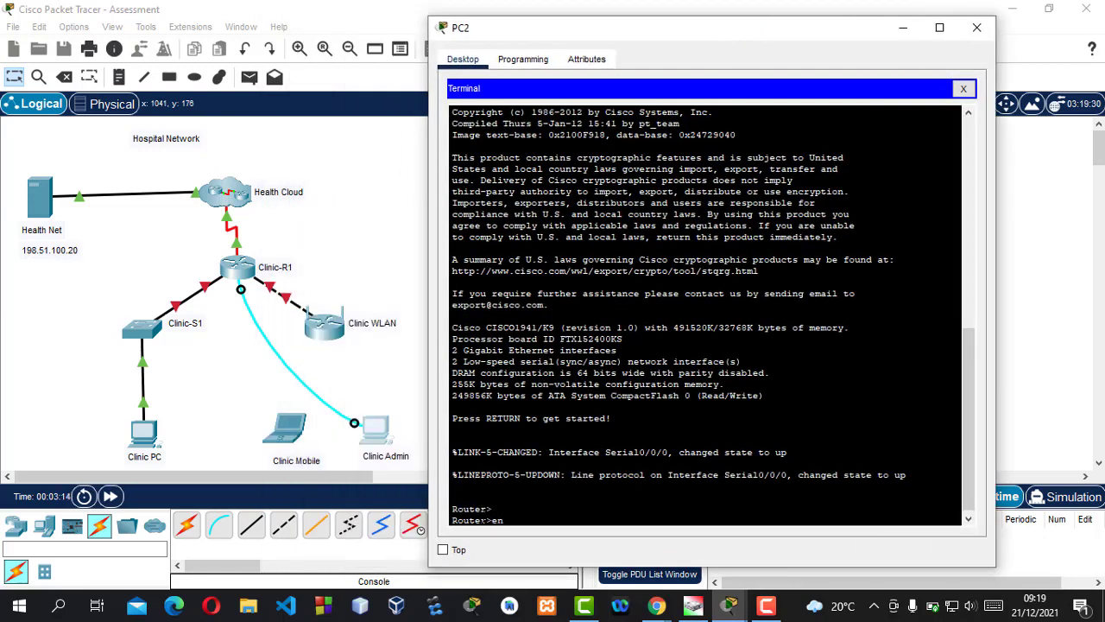
pyautogui.write('en')
pyautogui.press('Return')
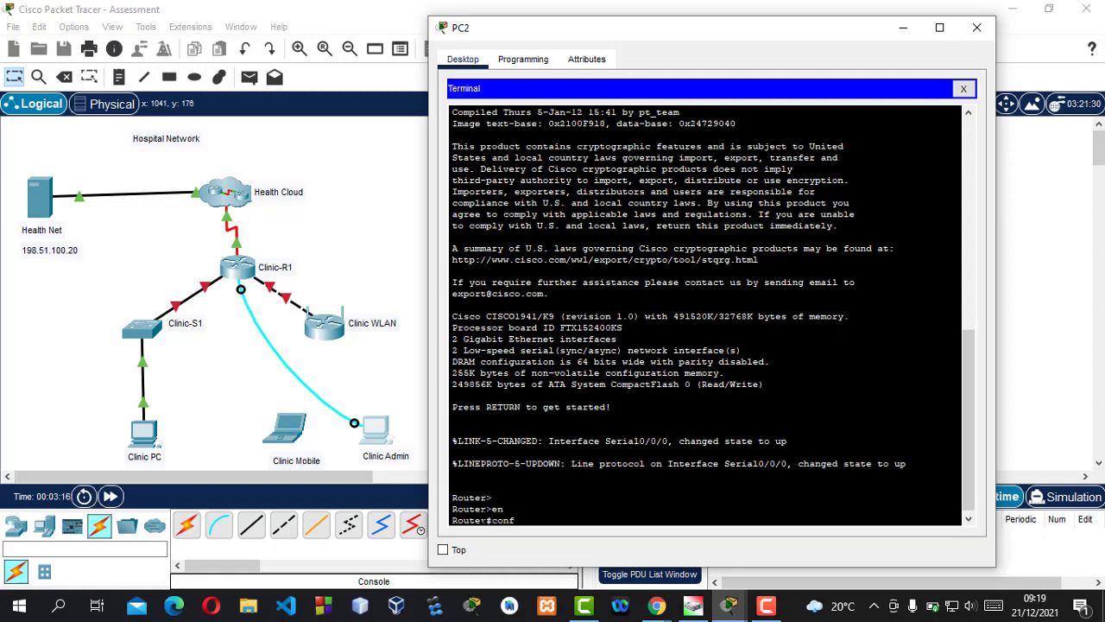
pyautogui.write('conf t')
pyautogui.press('Return')
pyautogui.press('Return')
pyautogui.press('Return')
pyautogui.press('Return')
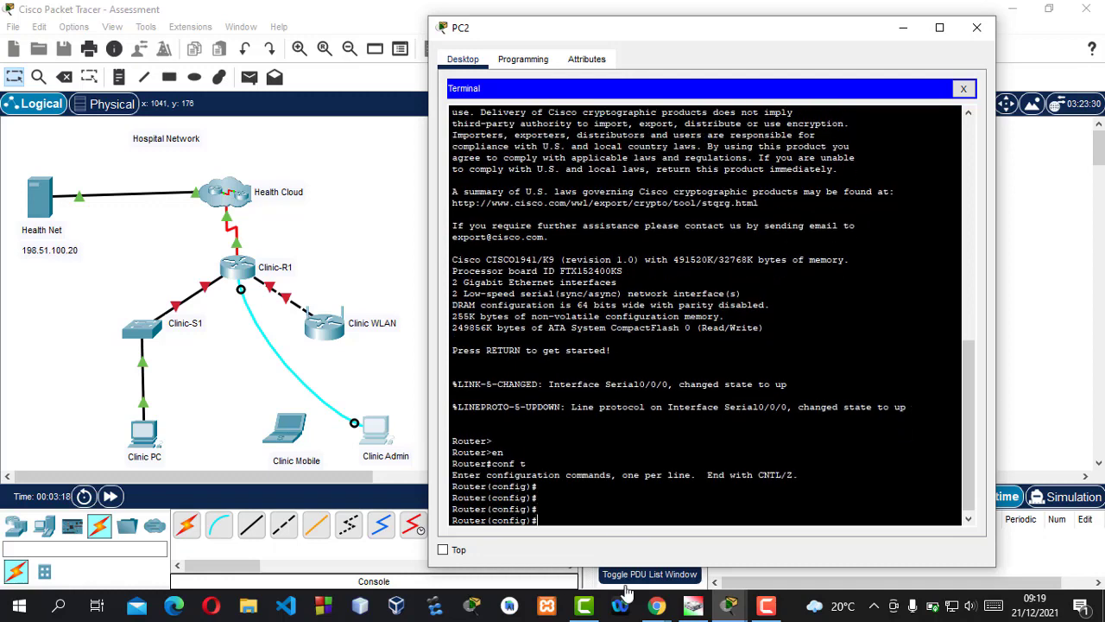
# Set the router hostname to Clinic-R1, pasted from the activity instructions
pyautogui.moveTo(716, 35); pyautogui.dragTo(462, 32)
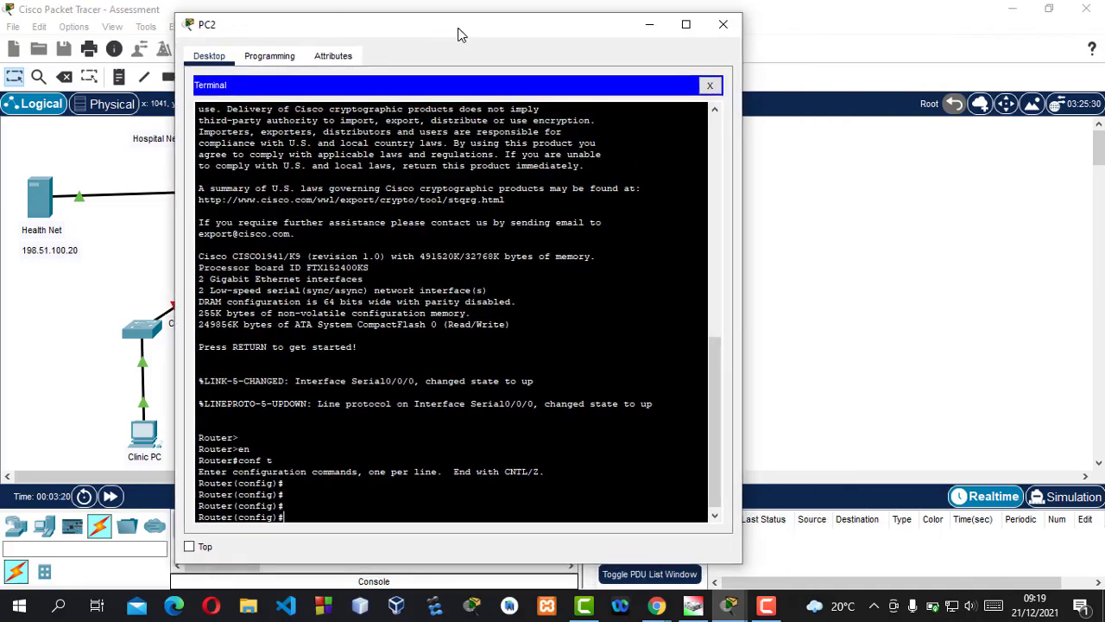
pyautogui.moveTo(729, 607)
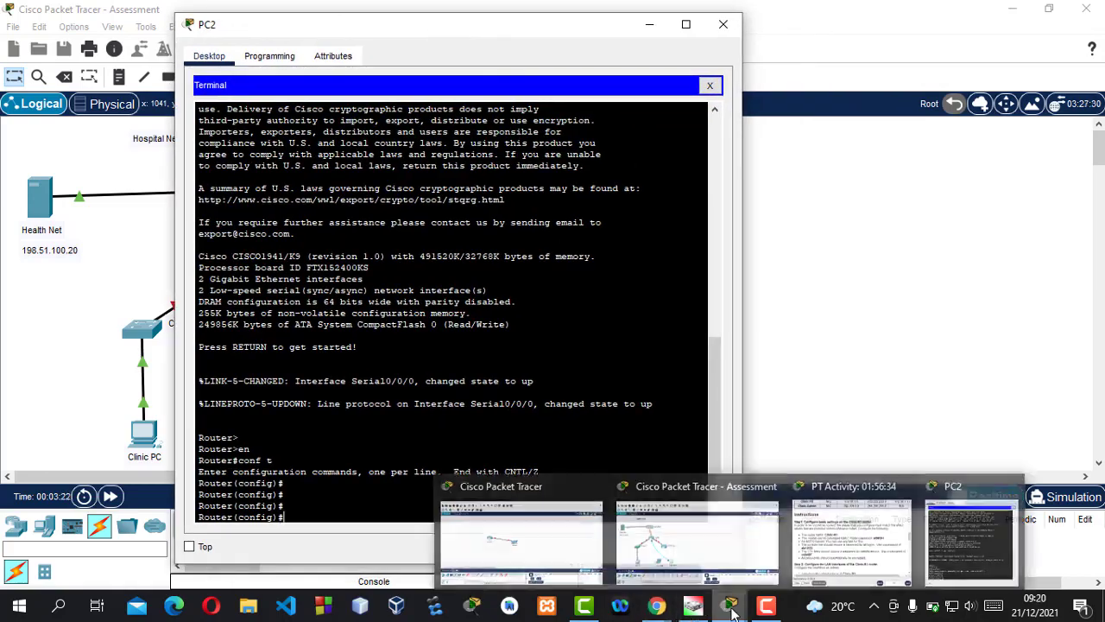
pyautogui.click(822, 522)
pyautogui.moveTo(730, 181); pyautogui.dragTo(811, 183)
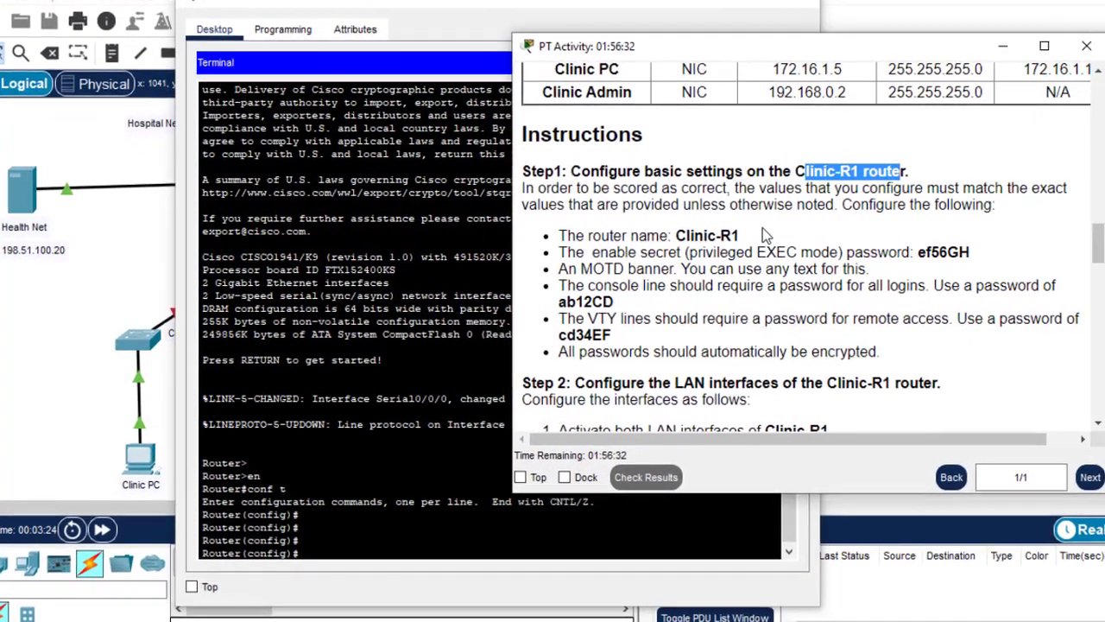
pyautogui.moveTo(742, 235); pyautogui.dragTo(680, 234)
pyautogui.hotkey('ctrl', 'c')
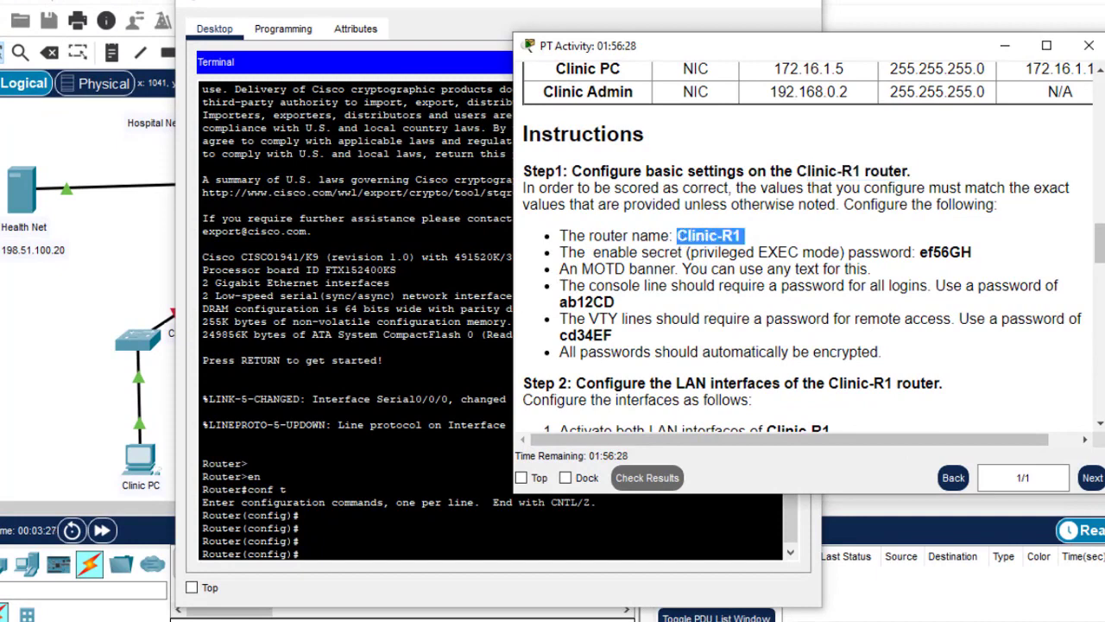
pyautogui.click(313, 551)
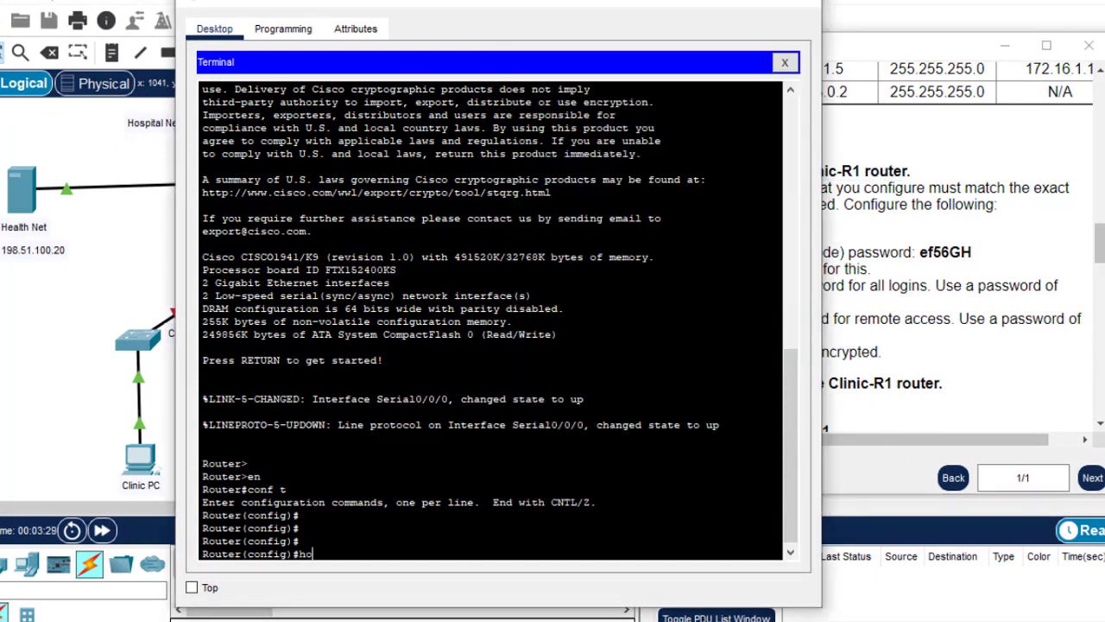
pyautogui.write('host')
pyautogui.press('Tab')
pyautogui.rightClick(382, 553)
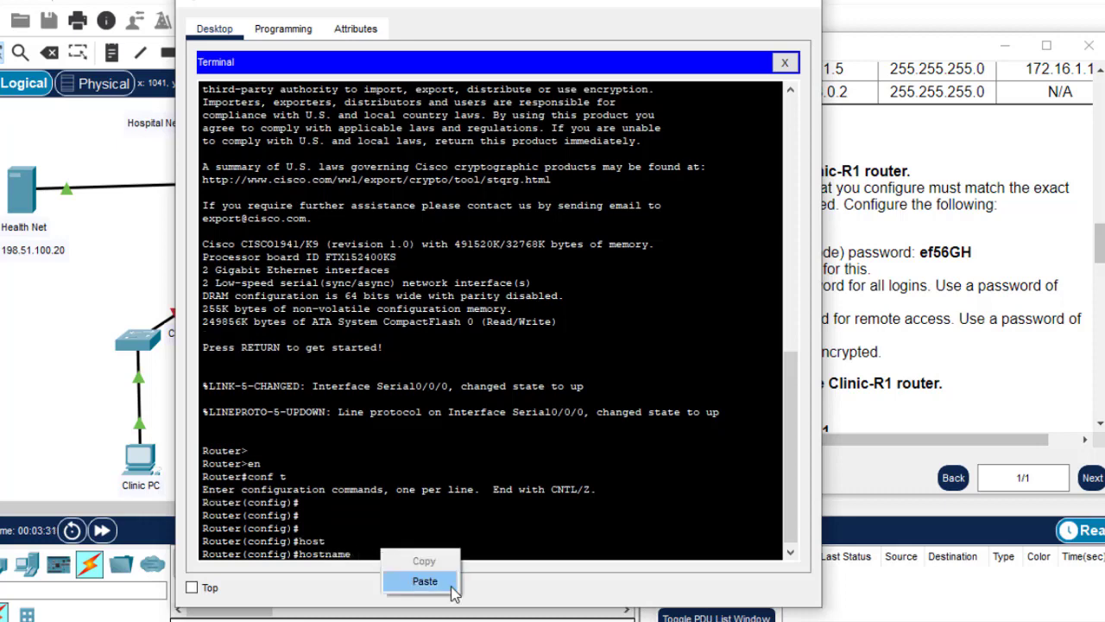
pyautogui.click(453, 587)
pyautogui.press('Return')
pyautogui.press('Return')
pyautogui.press('Return')
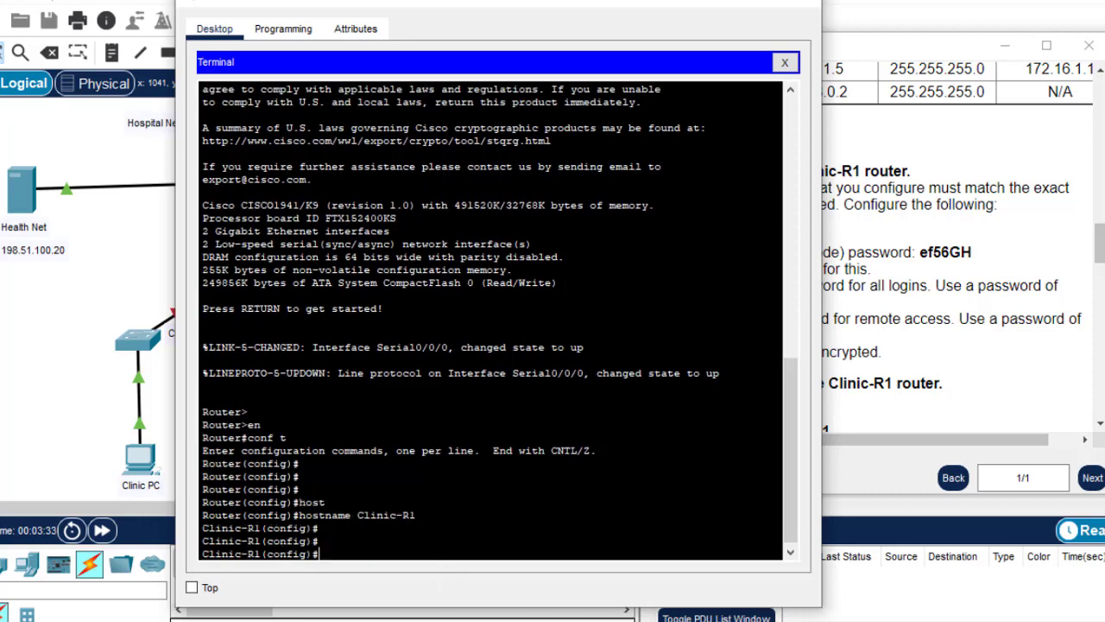
# Set the enable password to the one copied from the instructions
pyautogui.click(879, 308)
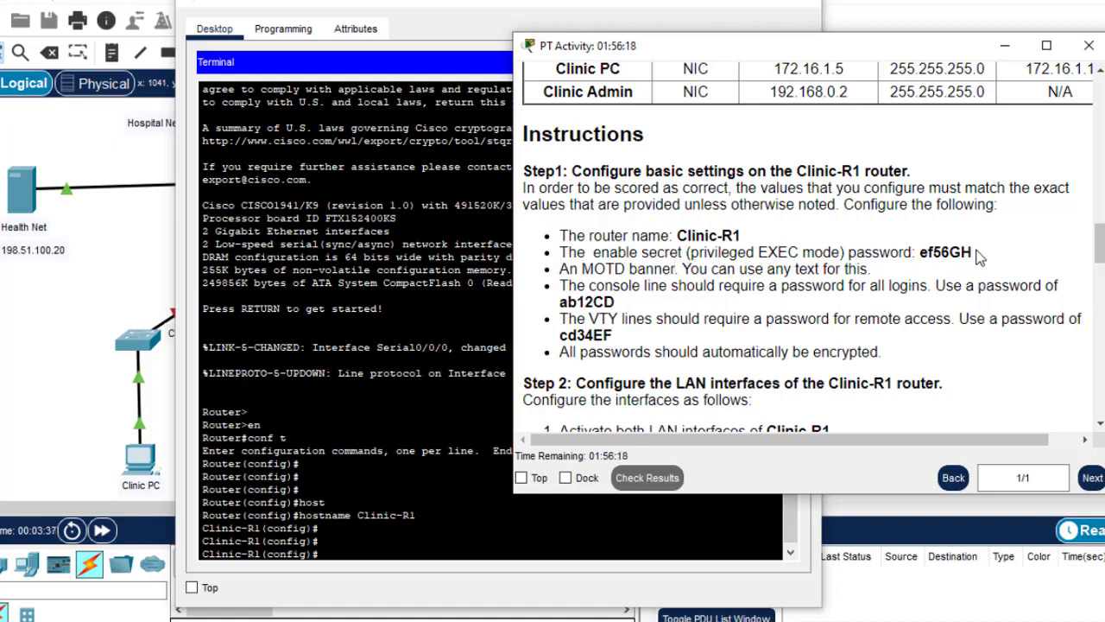
pyautogui.moveTo(972, 253); pyautogui.dragTo(922, 257)
pyautogui.hotkey('ctrl', 'c')
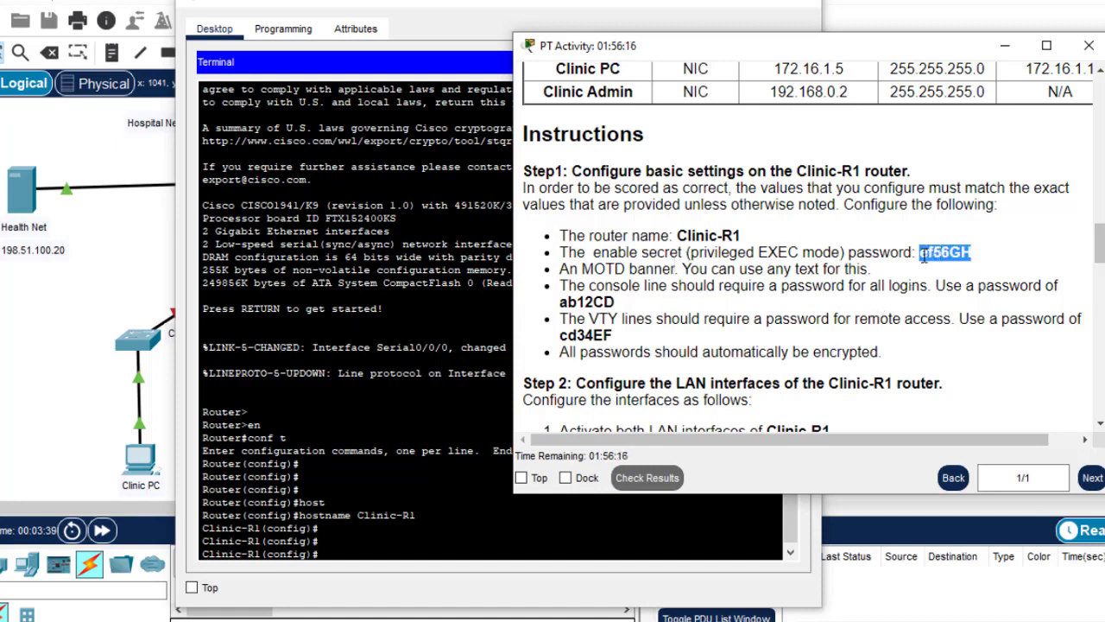
pyautogui.click(363, 557)
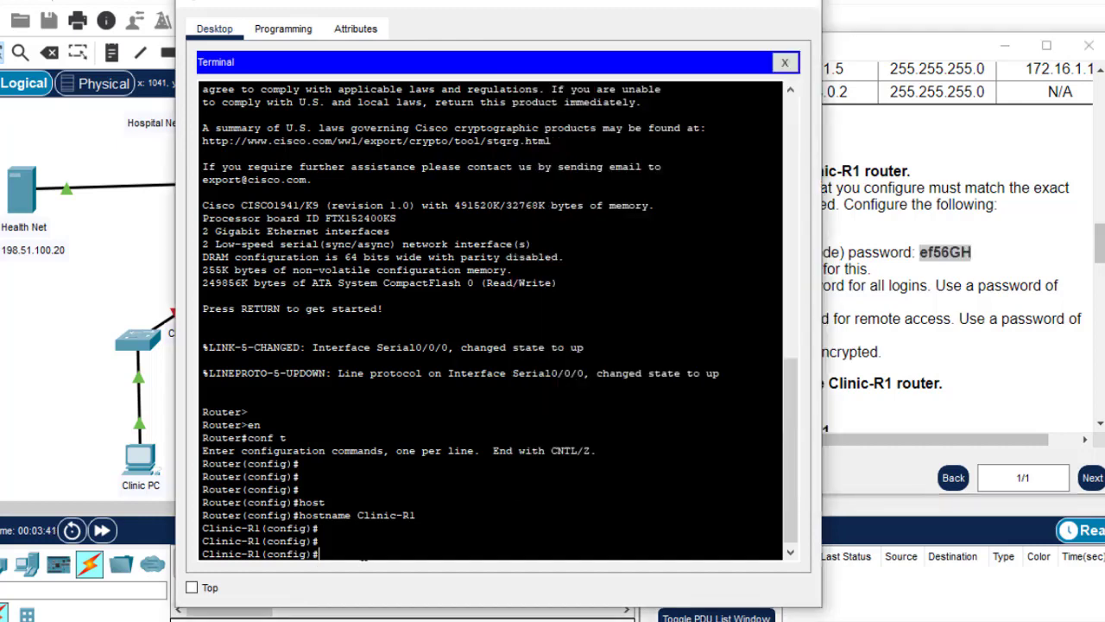
pyautogui.write('enab')
pyautogui.press('Tab')
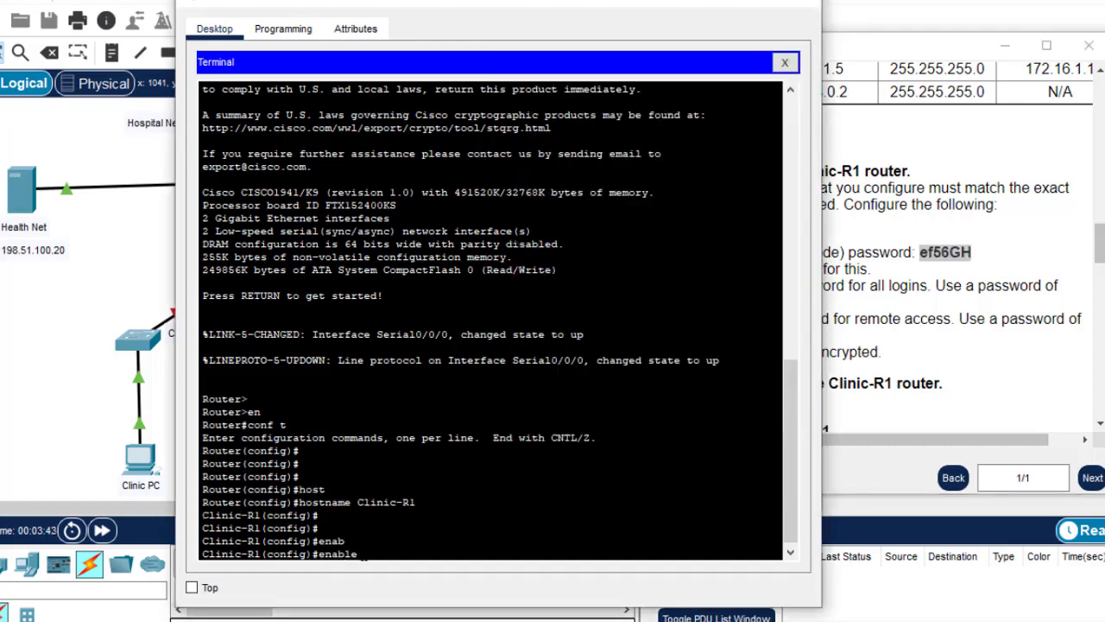
pyautogui.write('pass')
pyautogui.press('Tab')
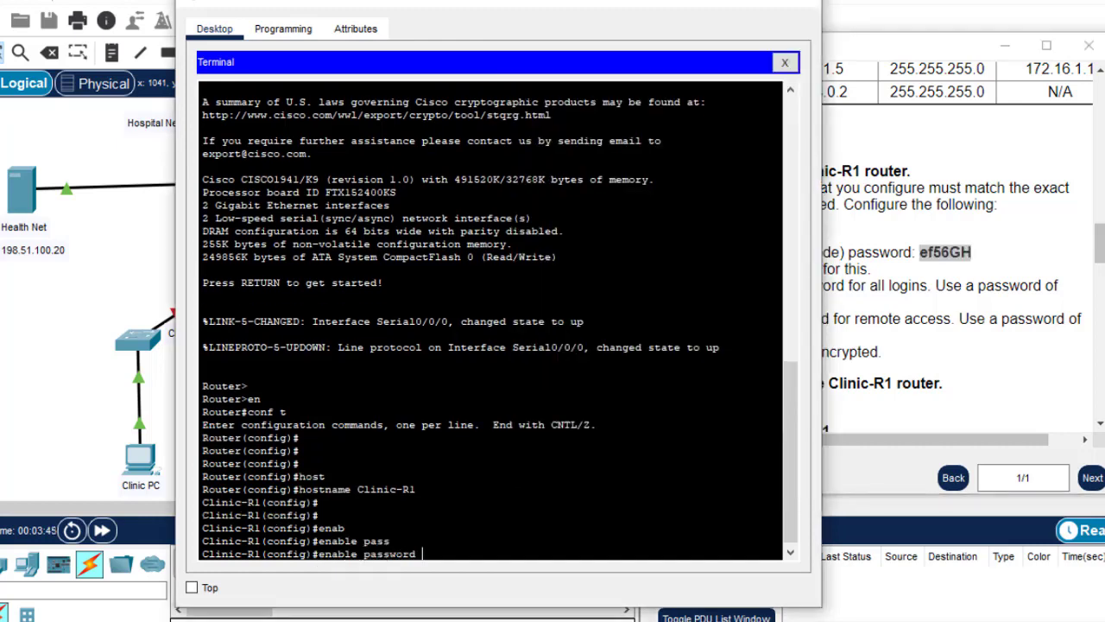
pyautogui.rightClick(538, 499)
pyautogui.click(580, 529)
pyautogui.press('Return')
# Copy the console line password from the instructions and return to a fresh prompt
pyautogui.click(970, 297)
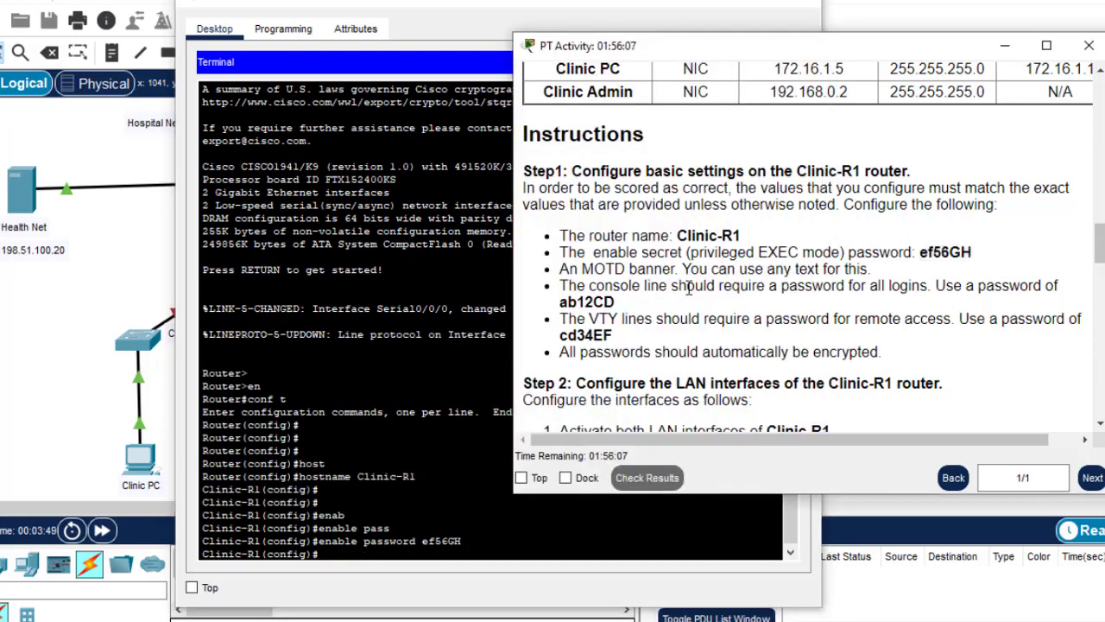
pyautogui.moveTo(616, 303); pyautogui.dragTo(561, 302)
pyautogui.hotkey('ctrl', 'c')
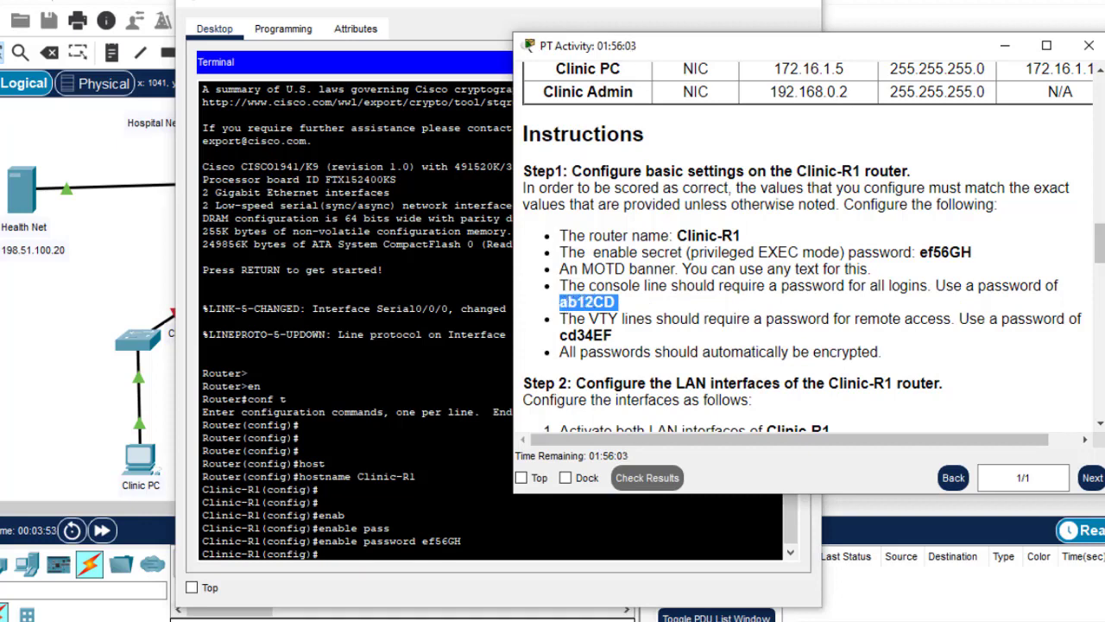
pyautogui.click(321, 553)
pyautogui.press('Return')
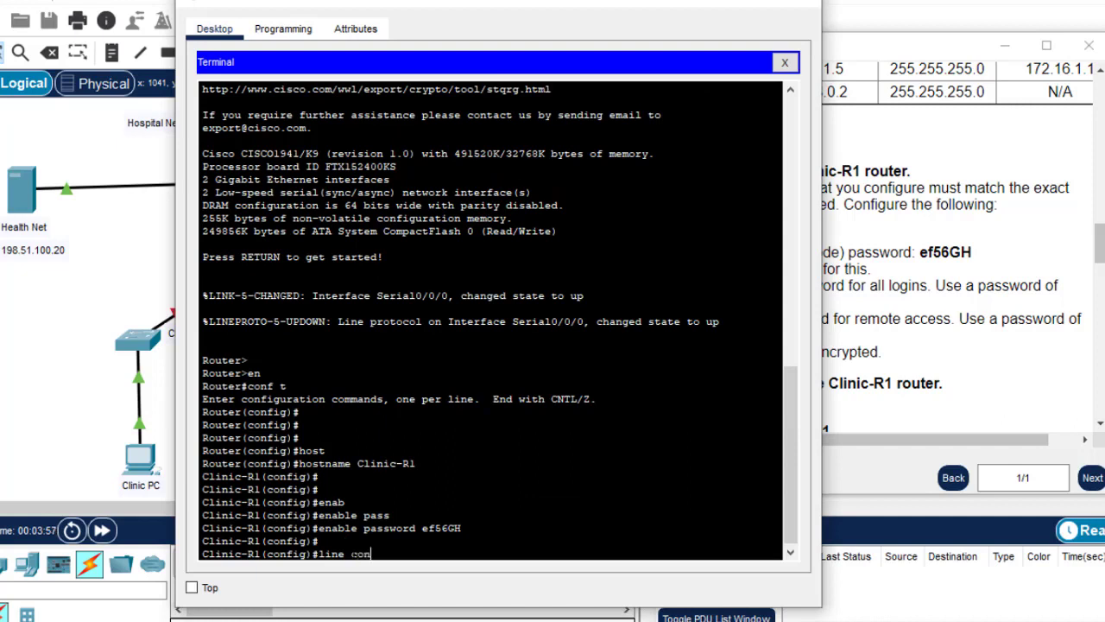
# On line console 0, set the pasted console password, enable login, and exit
pyautogui.write('0')
pyautogui.press('Return')
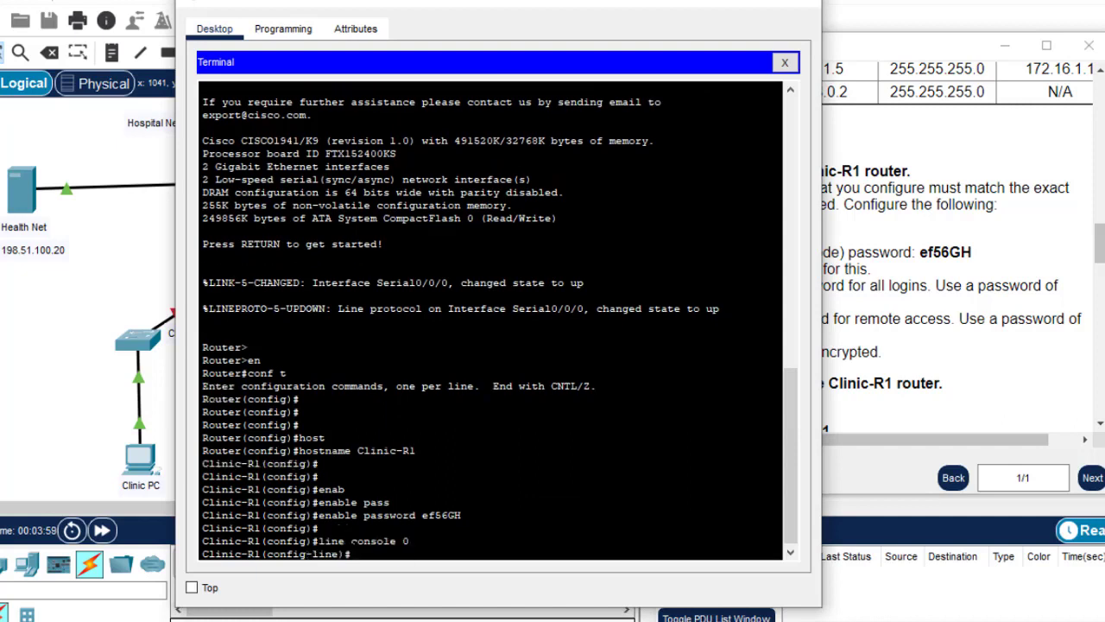
pyautogui.write('pass')
pyautogui.press('Tab')
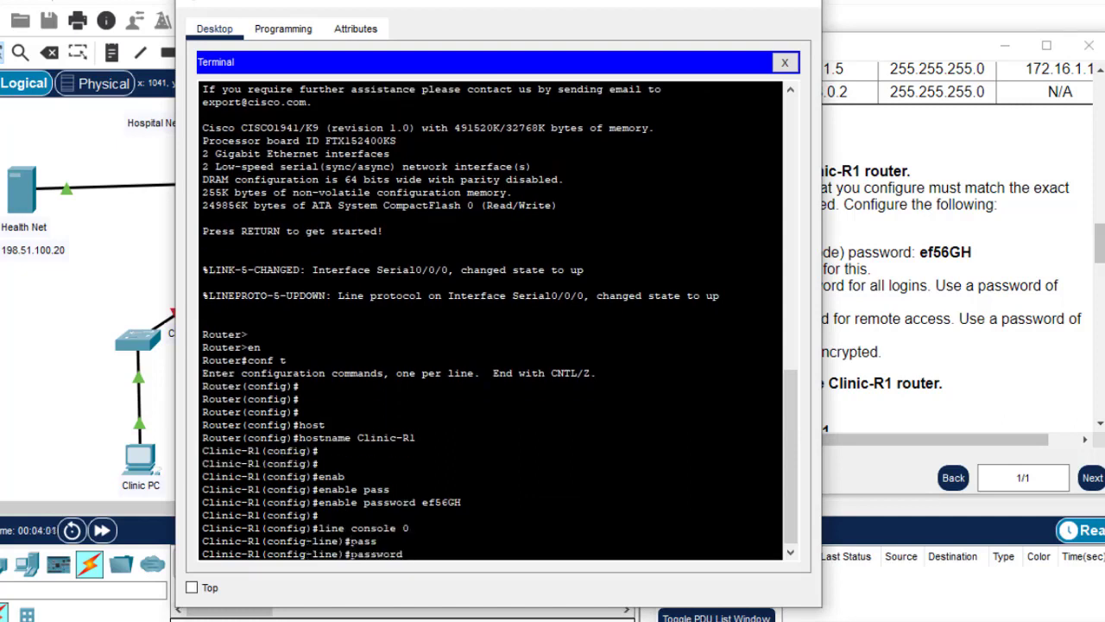
pyautogui.rightClick(354, 553)
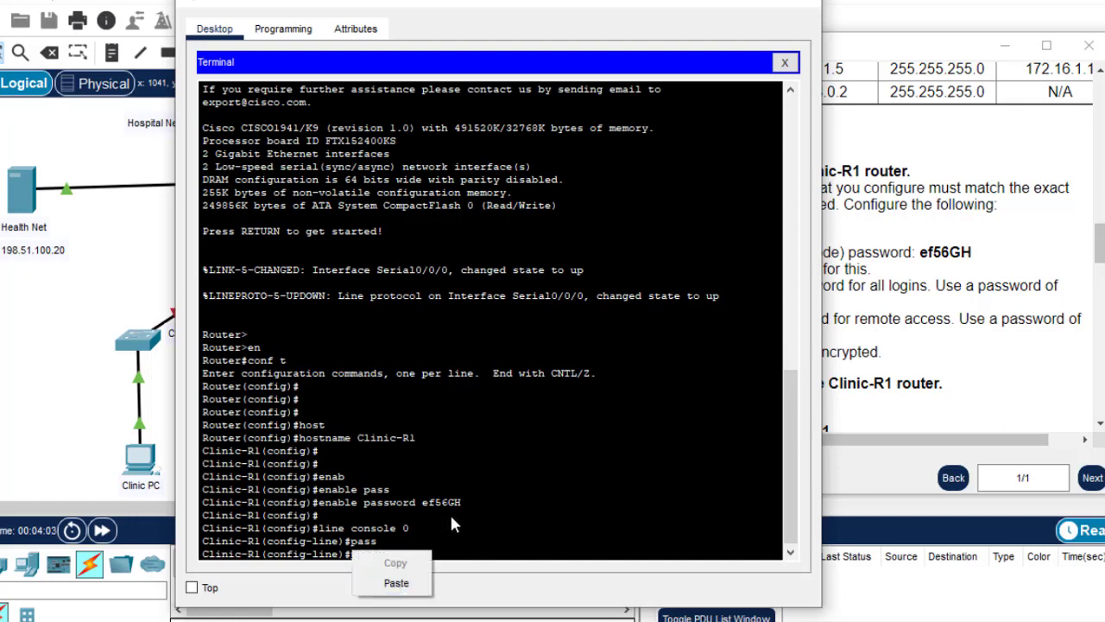
pyautogui.click(397, 583)
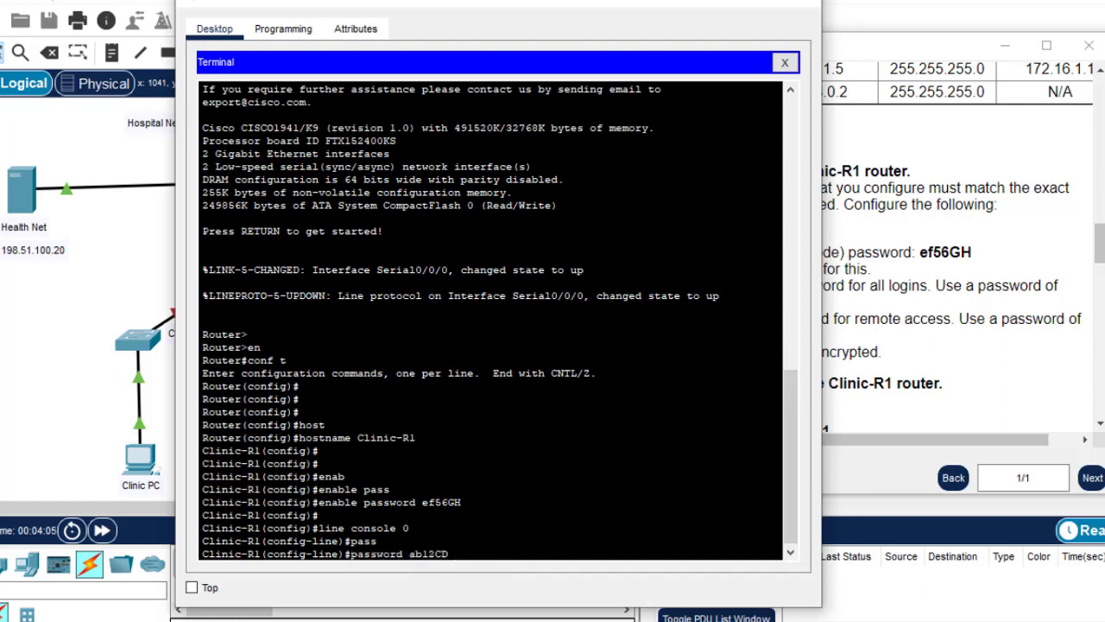
pyautogui.press('Return')
pyautogui.write('logi')
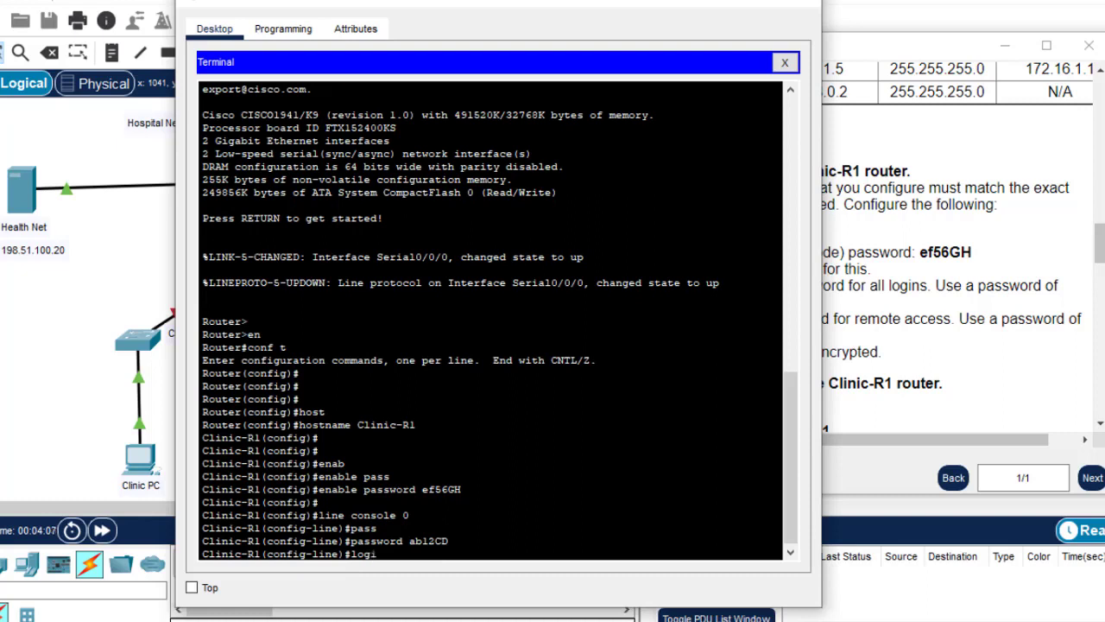
pyautogui.write('n')
pyautogui.press('Return')
pyautogui.press('Return')
pyautogui.write('ex')
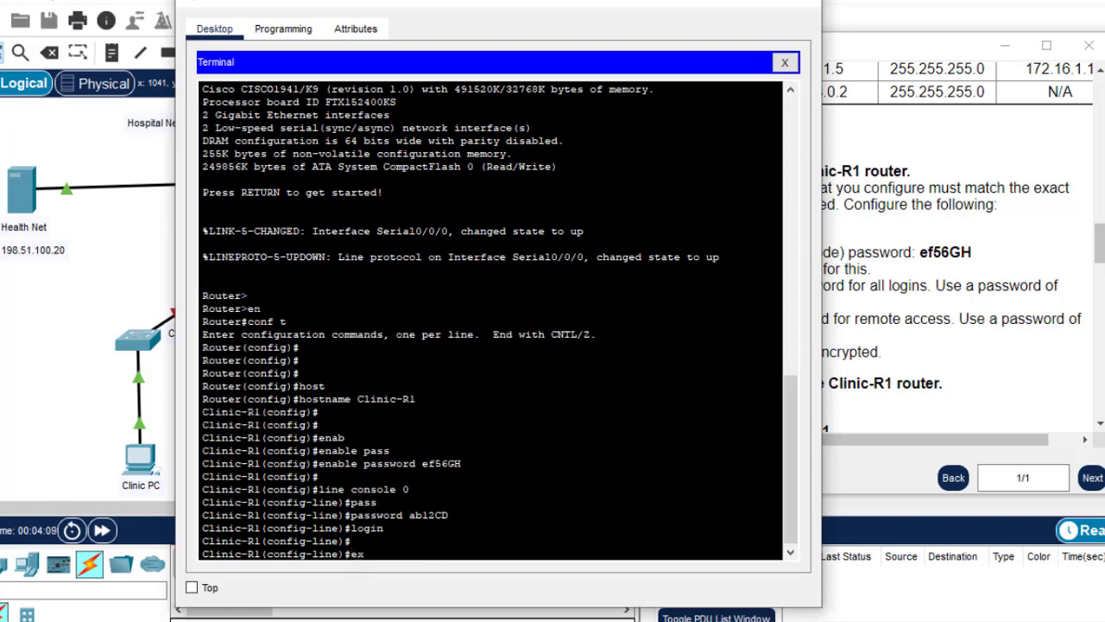
pyautogui.write('it')
pyautogui.press('Return')
pyautogui.press('Return')
pyautogui.press('Return')
pyautogui.press('Return')
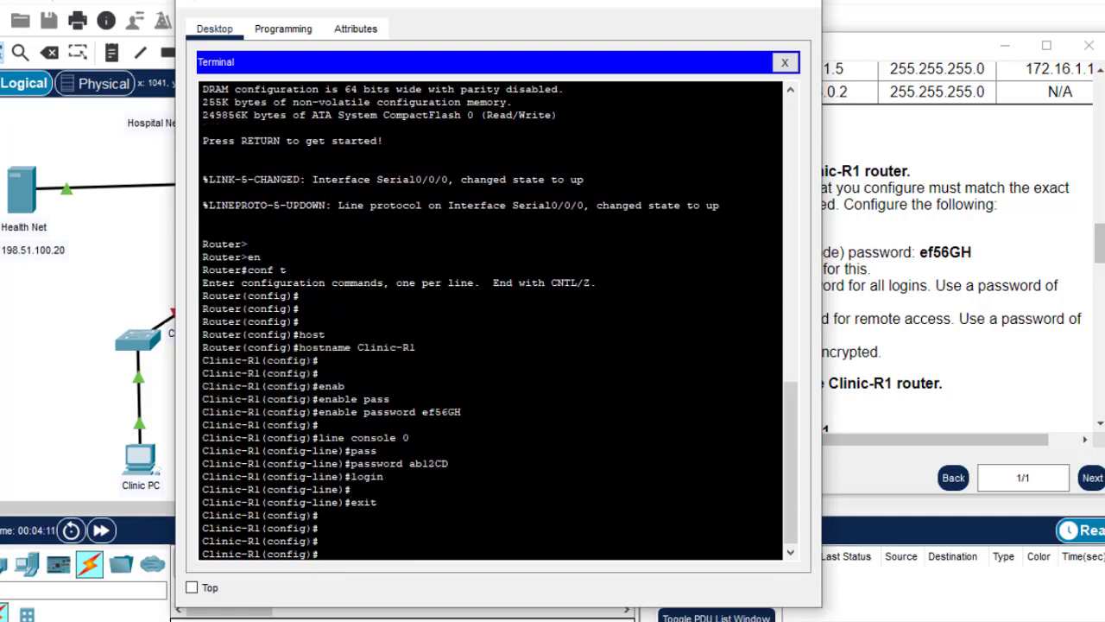
# Copy the VTY line password from the activity instructions
pyautogui.click(957, 333)
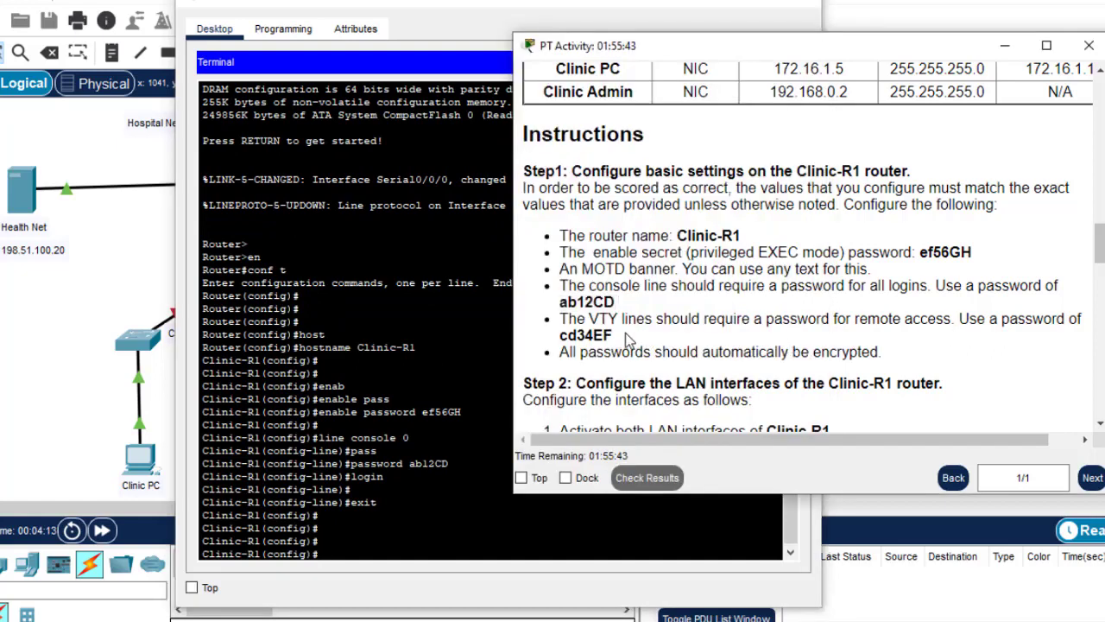
pyautogui.moveTo(617, 338); pyautogui.dragTo(557, 343)
pyautogui.hotkey('ctrl', 'c')
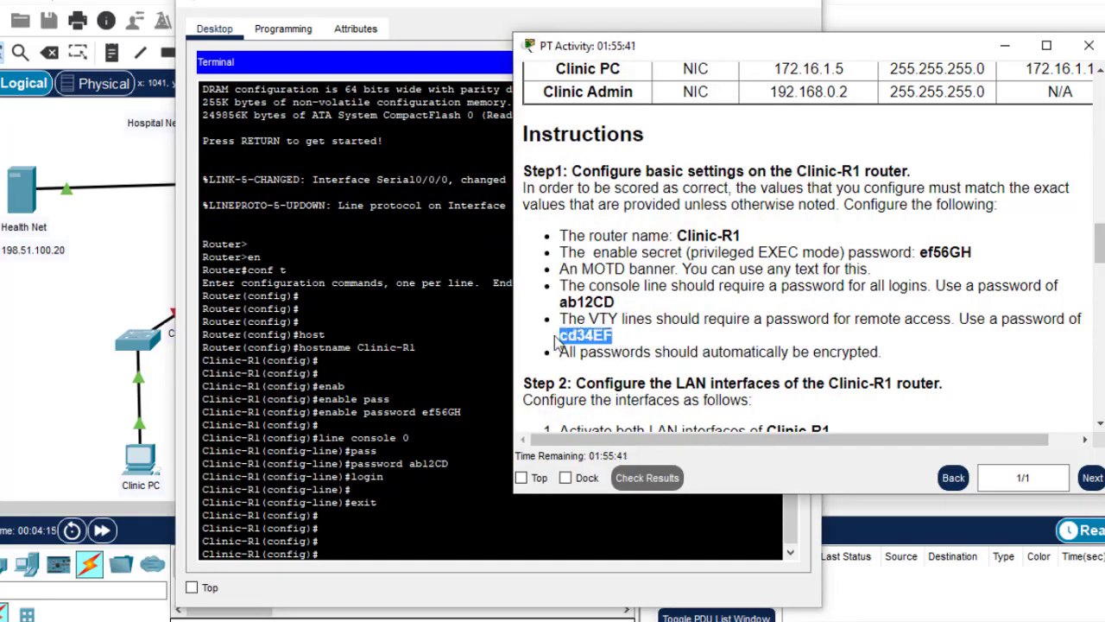
pyautogui.click(347, 557)
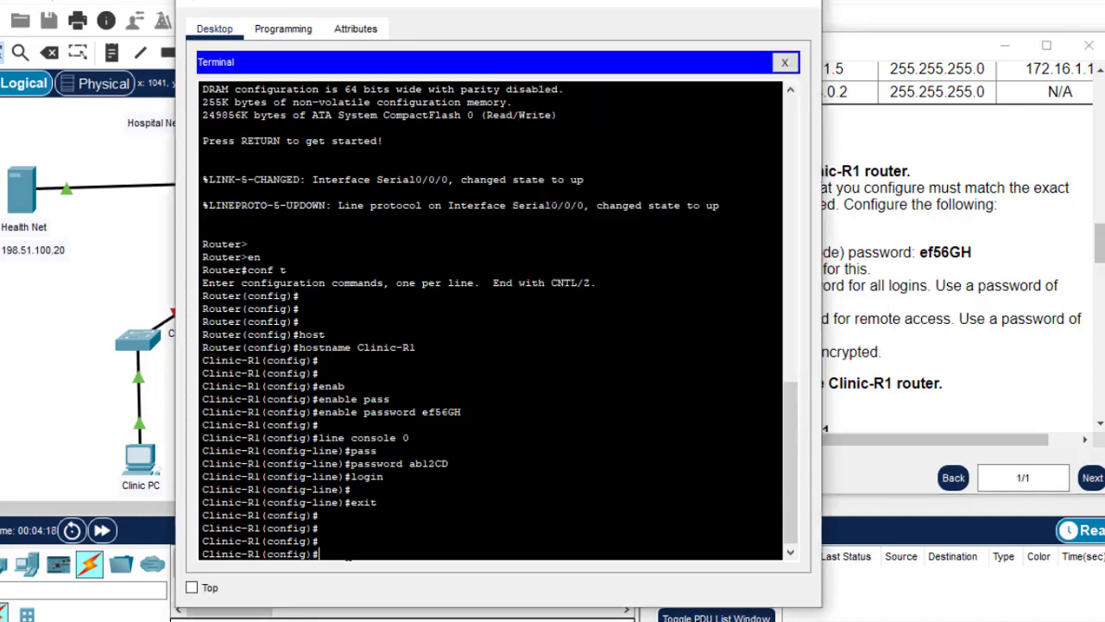
# Set the pasted VTY password on lines vty 0 15, enable login, and exit
pyautogui.write('line vty 0 15')
pyautogui.press('Return')
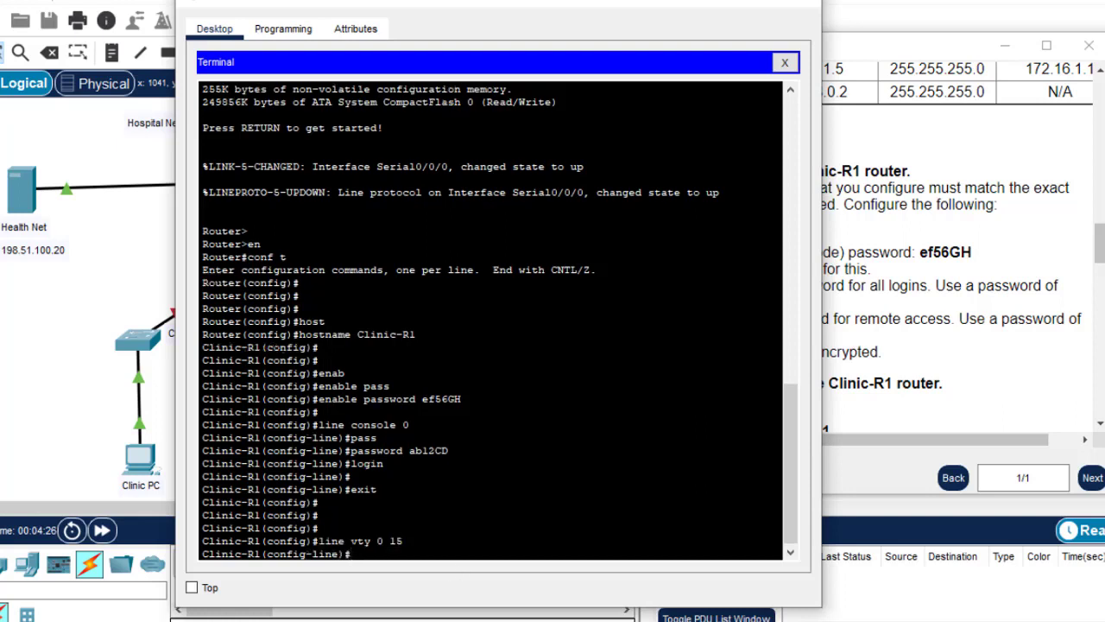
pyautogui.write('pass')
pyautogui.press('Tab')
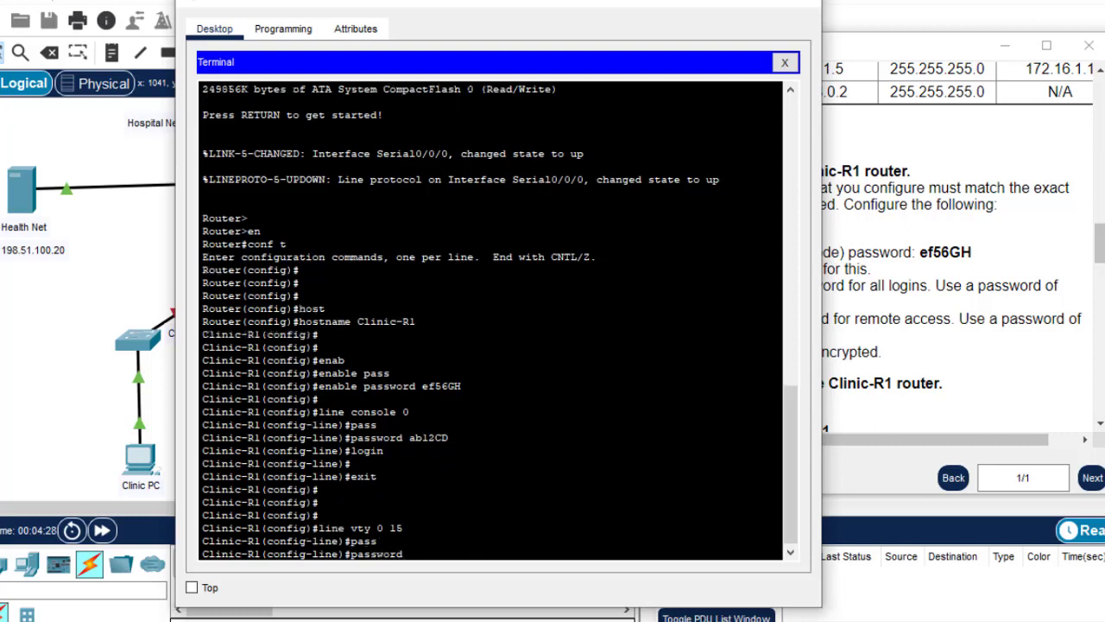
pyautogui.rightClick(446, 542)
pyautogui.click(488, 570)
pyautogui.press('Return')
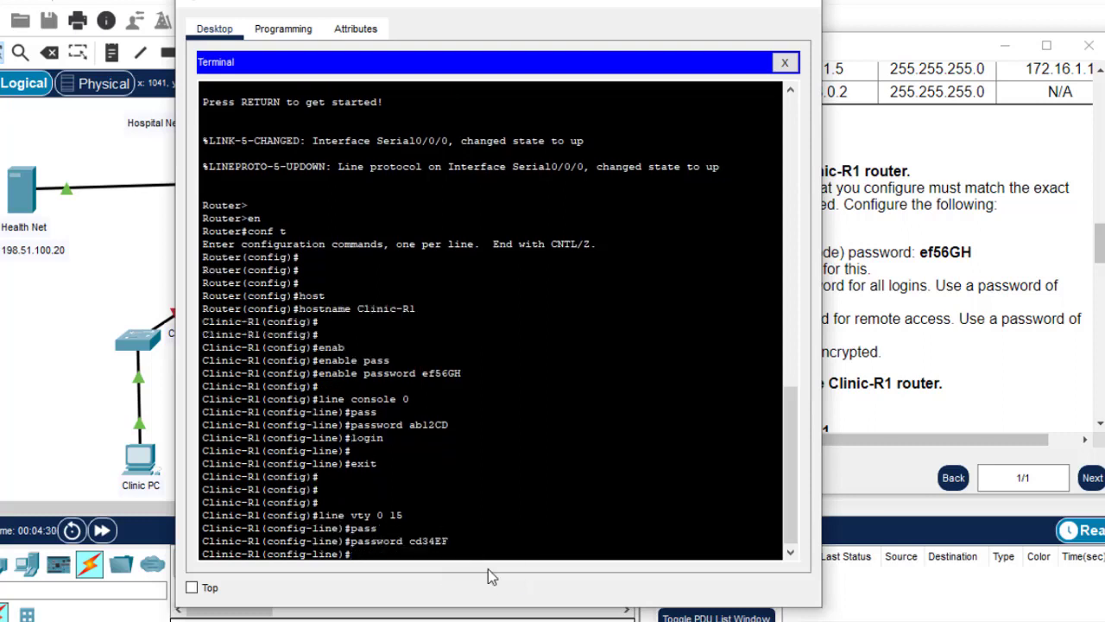
pyautogui.write('login')
pyautogui.press('Return')
pyautogui.write('exit')
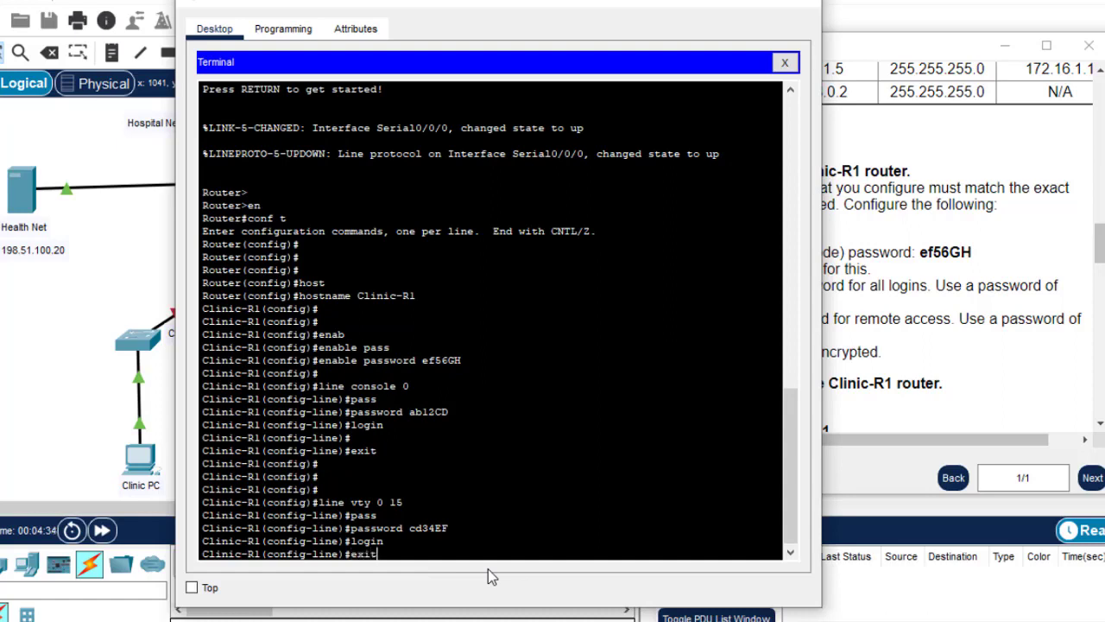
pyautogui.press('Return')
pyautogui.press('Return')
pyautogui.press('Return')
pyautogui.press('Return')
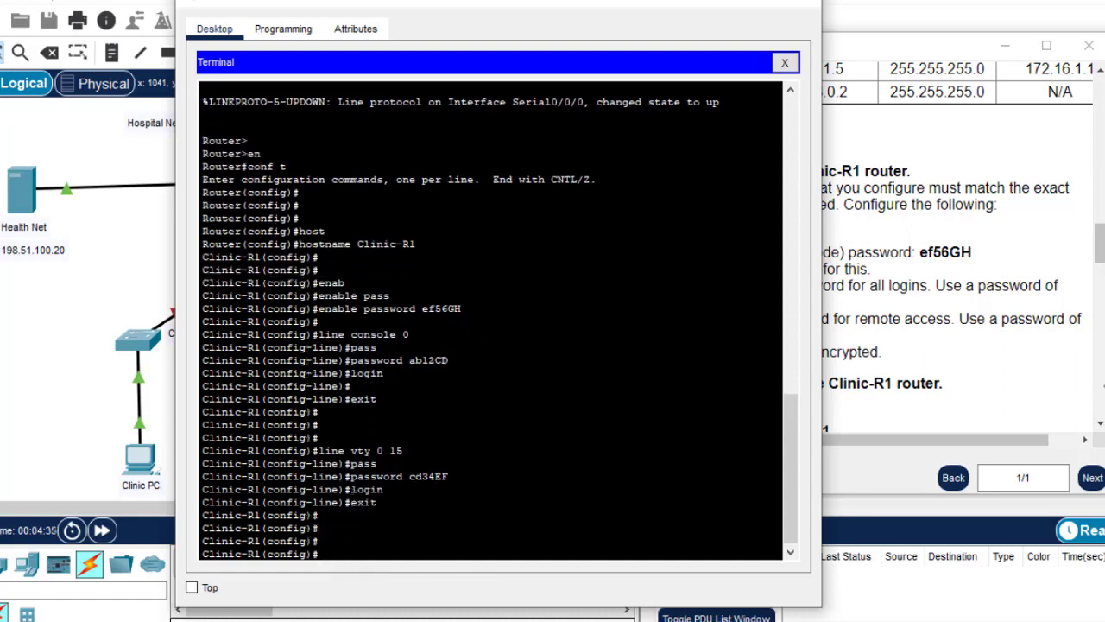
pyautogui.click(1007, 378)
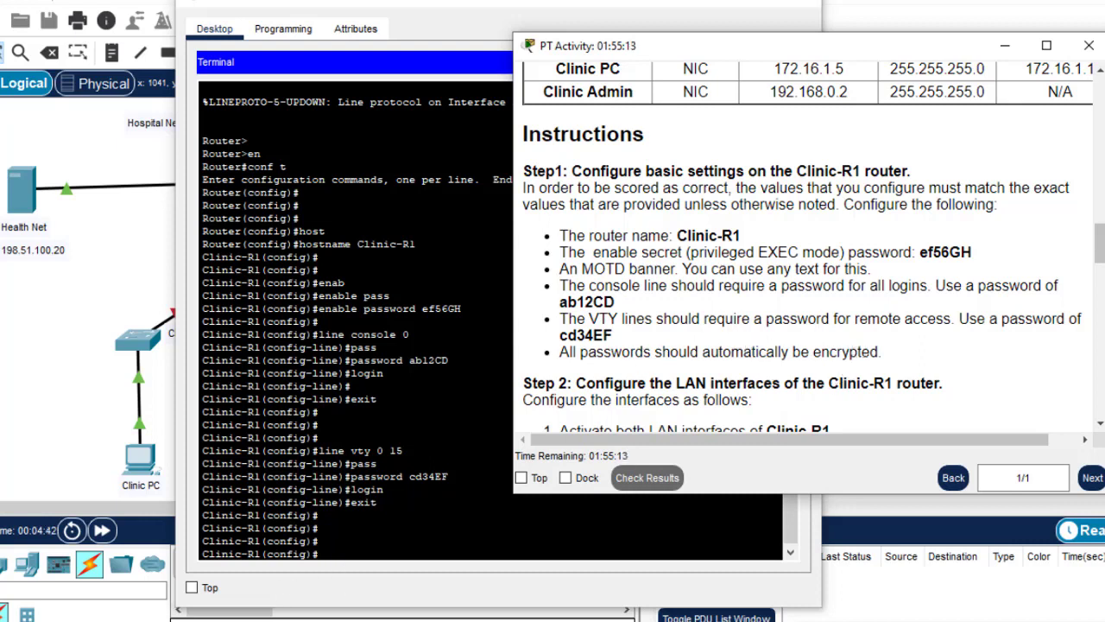
pyautogui.click(340, 571)
# Enable service password-encryption on Clinic-R1 and exit configuration mode
pyautogui.write('se')
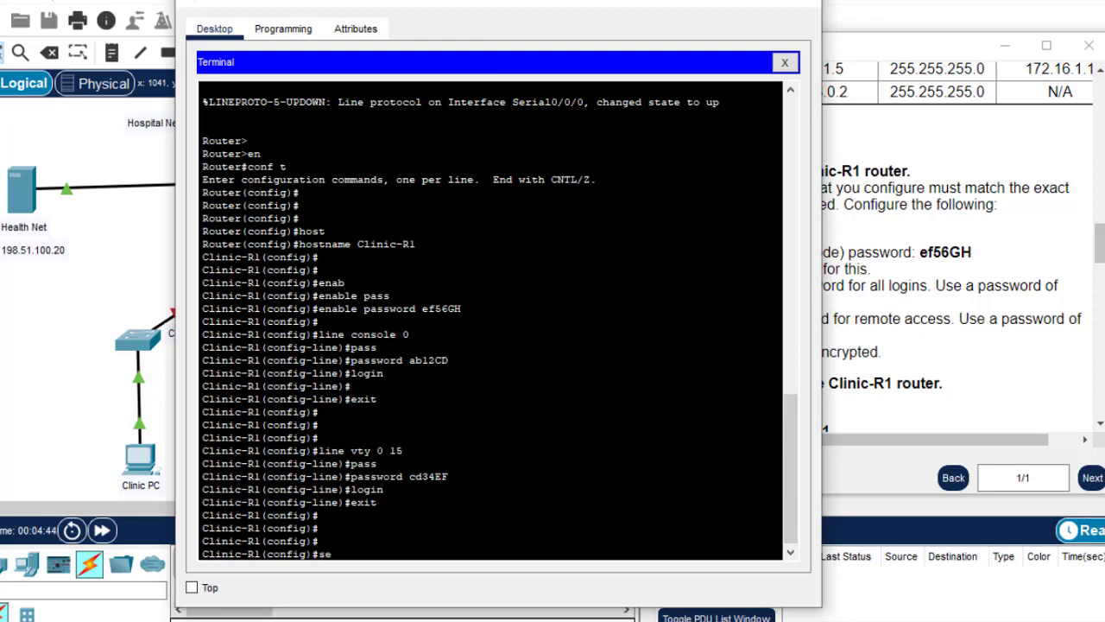
pyautogui.write('rvice')
pyautogui.press('Tab')
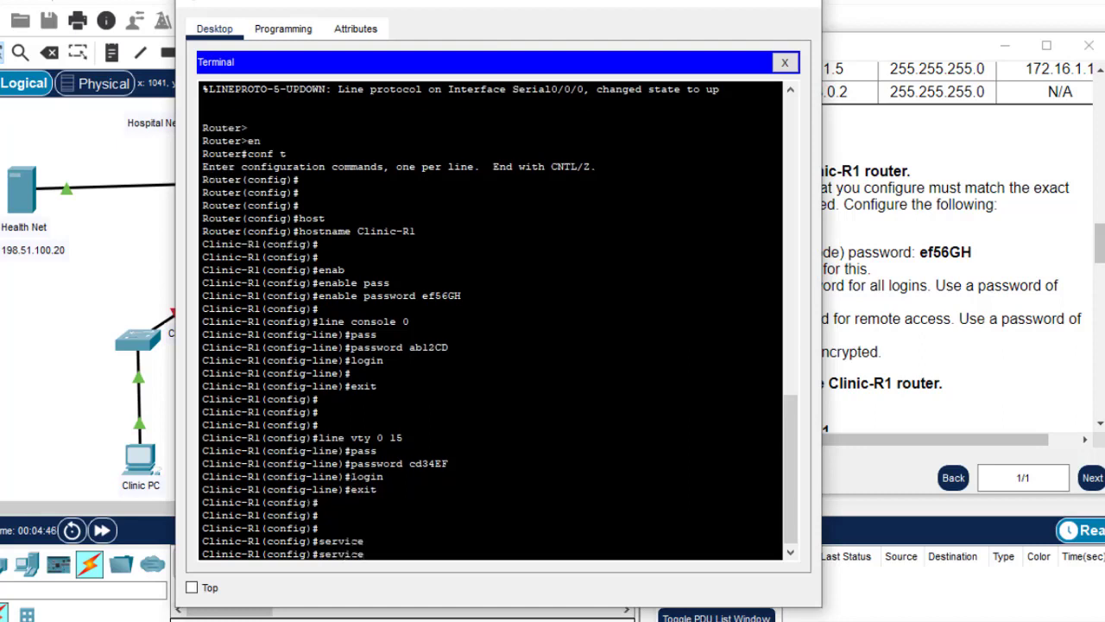
pyautogui.write('pass')
pyautogui.press('Tab')
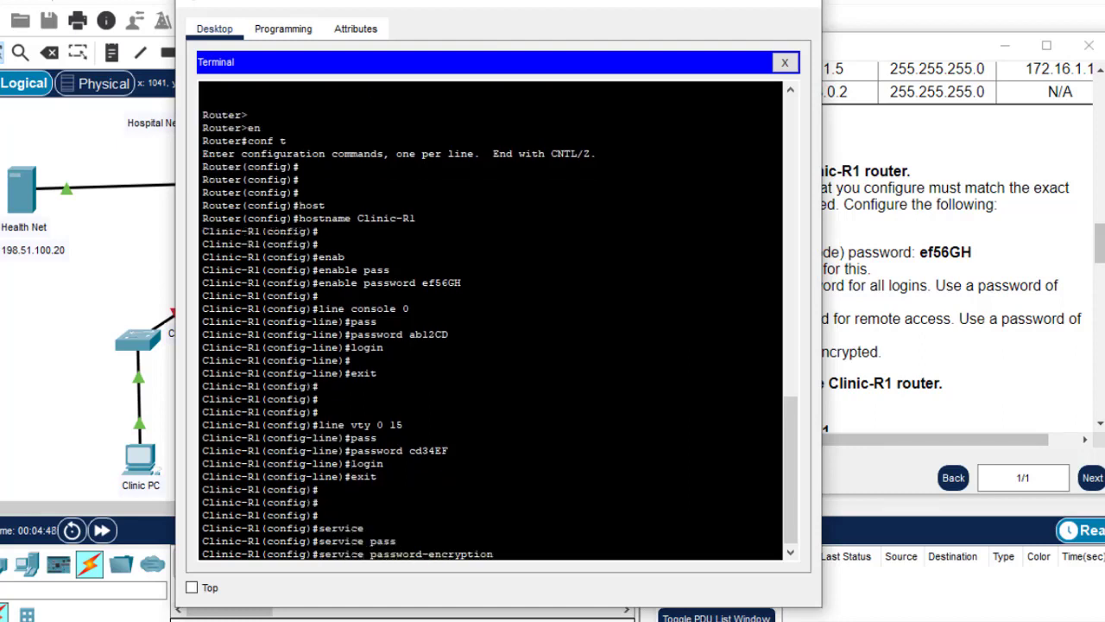
pyautogui.press('Return')
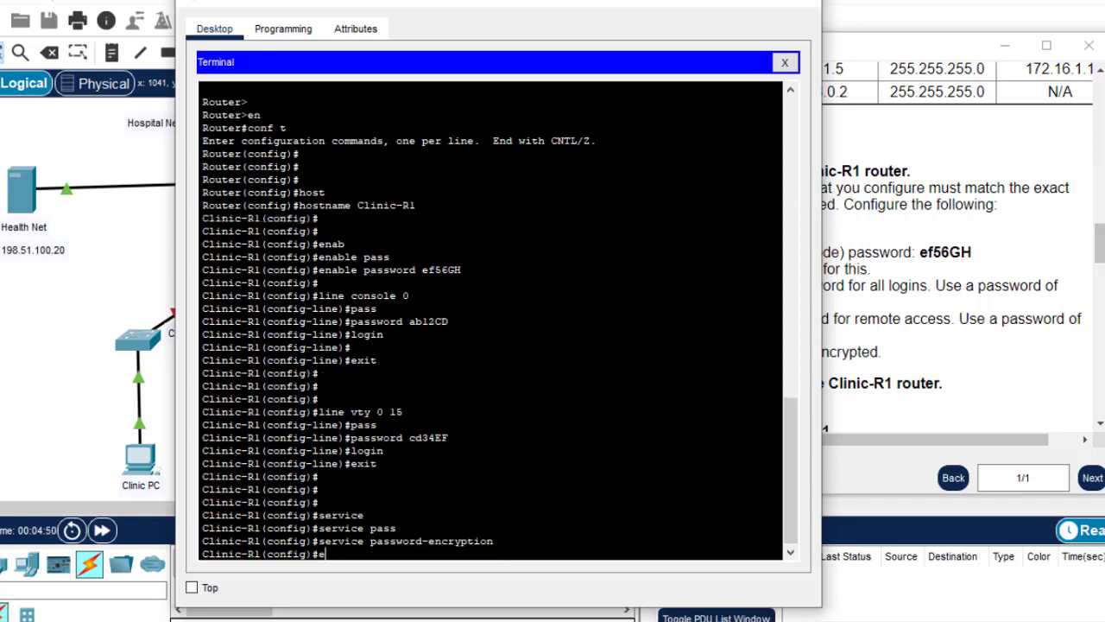
pyautogui.write('exit')
pyautogui.press('Return')
pyautogui.press('Return')
pyautogui.press('Return')
pyautogui.press('Return')
pyautogui.press('Return')
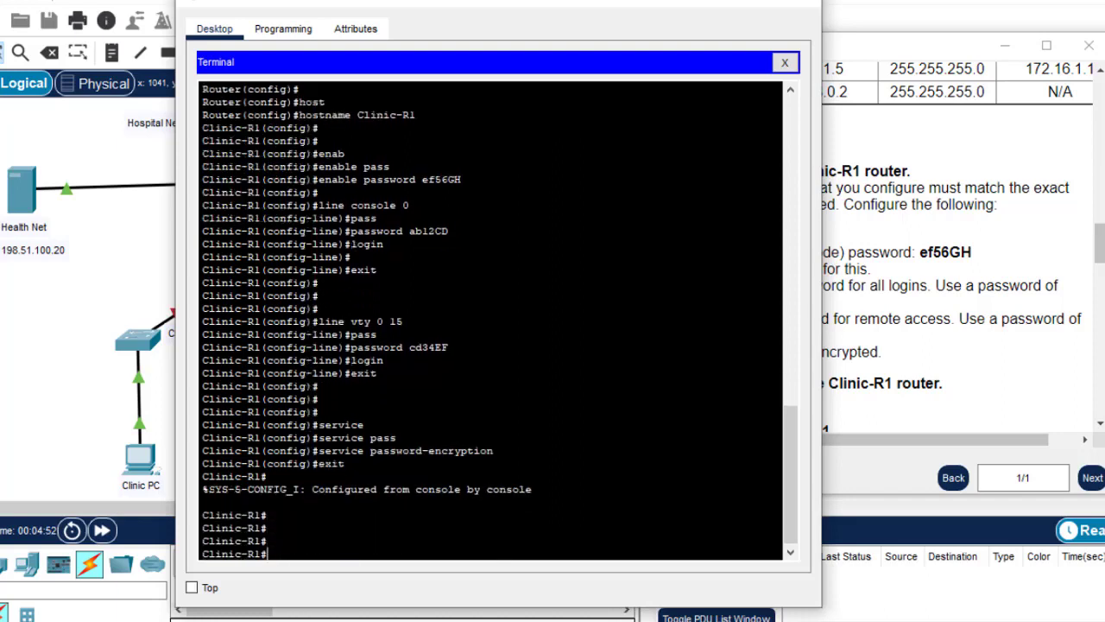
# Save Clinic-R1's running configuration with wr after do wr fails
pyautogui.click(978, 350)
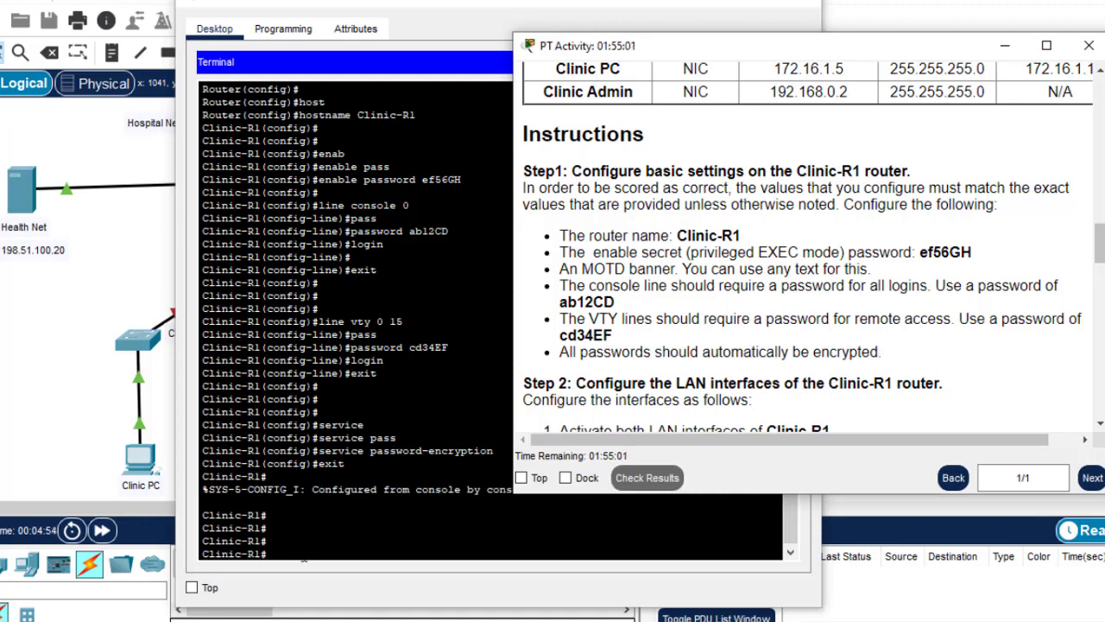
pyautogui.click(313, 559)
pyautogui.write('do ')
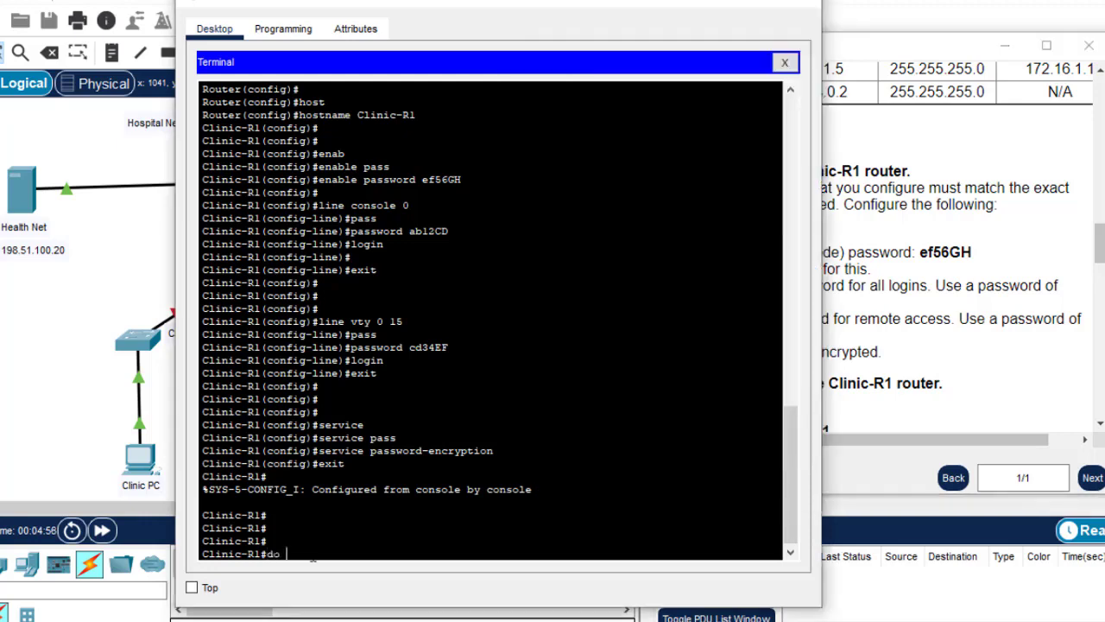
pyautogui.write('wr')
pyautogui.press('Return')
pyautogui.press('Return')
pyautogui.press('Return')
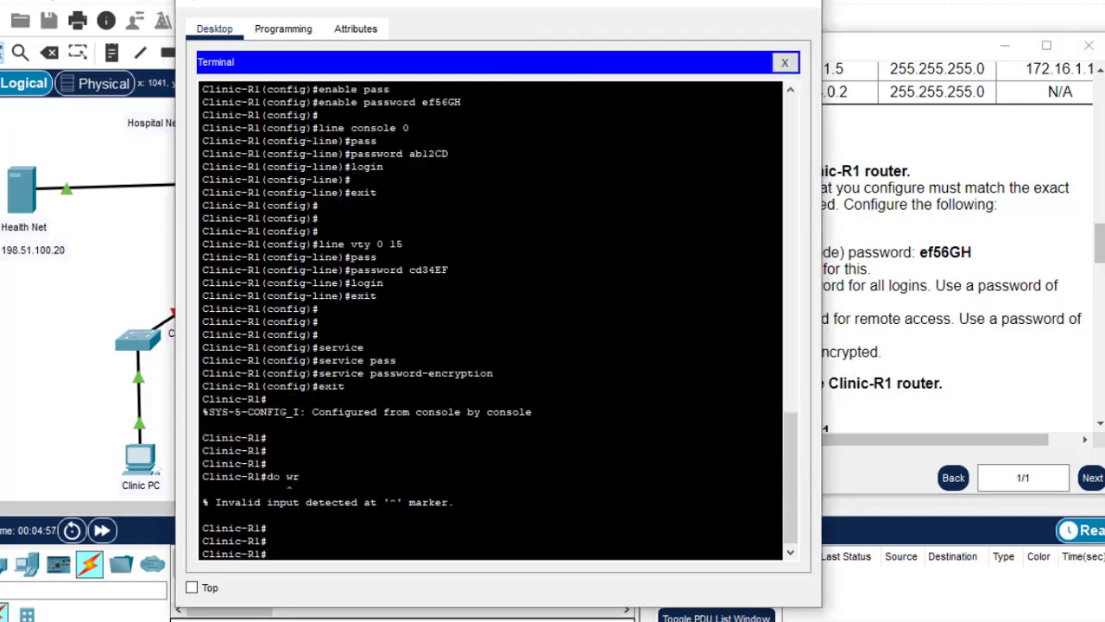
pyautogui.write('wr')
pyautogui.press('Return')
pyautogui.press('Return')
pyautogui.press('Return')
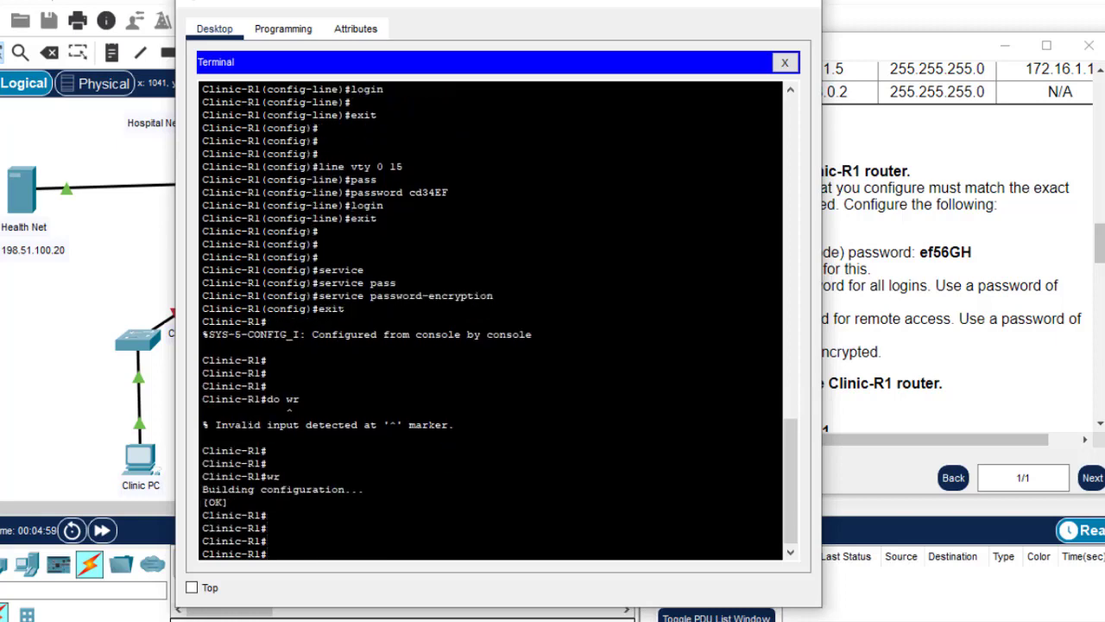
pyautogui.click(936, 380)
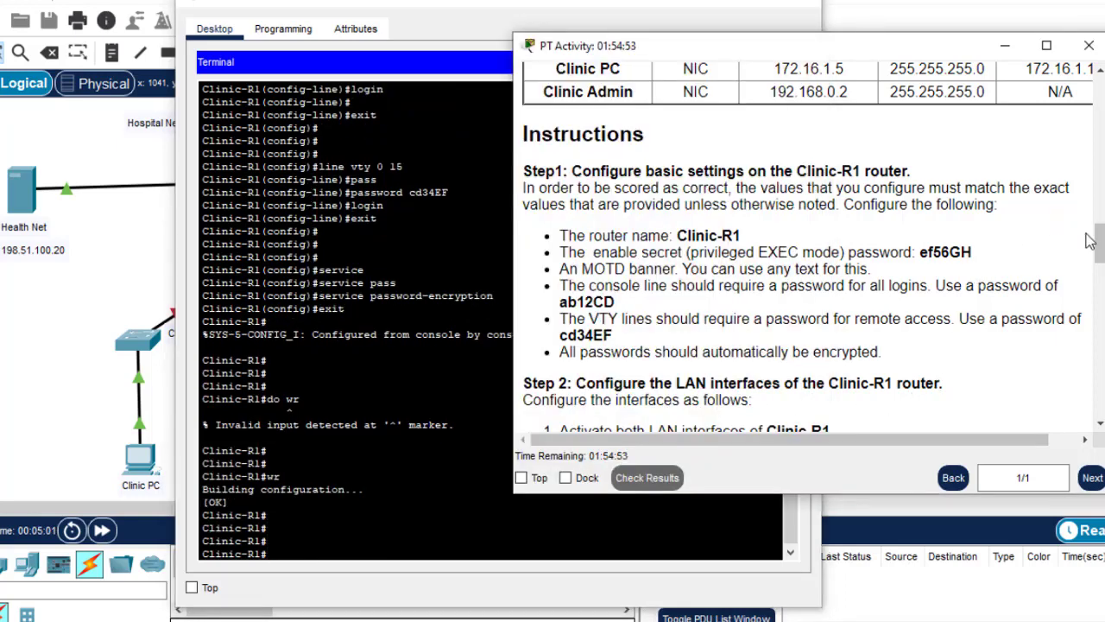
# Read Step 2's Clinic-R1 LAN interface task, then return to the Hospital Network topology
pyautogui.moveTo(1099, 250); pyautogui.dragTo(1087, 275)
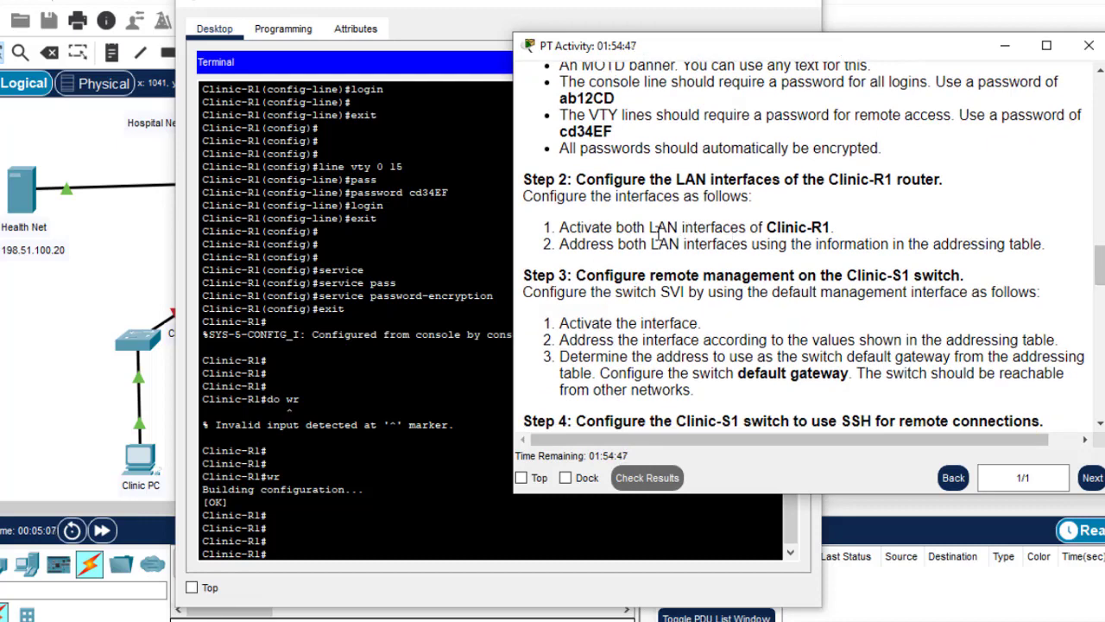
pyautogui.moveTo(657, 228); pyautogui.dragTo(827, 228)
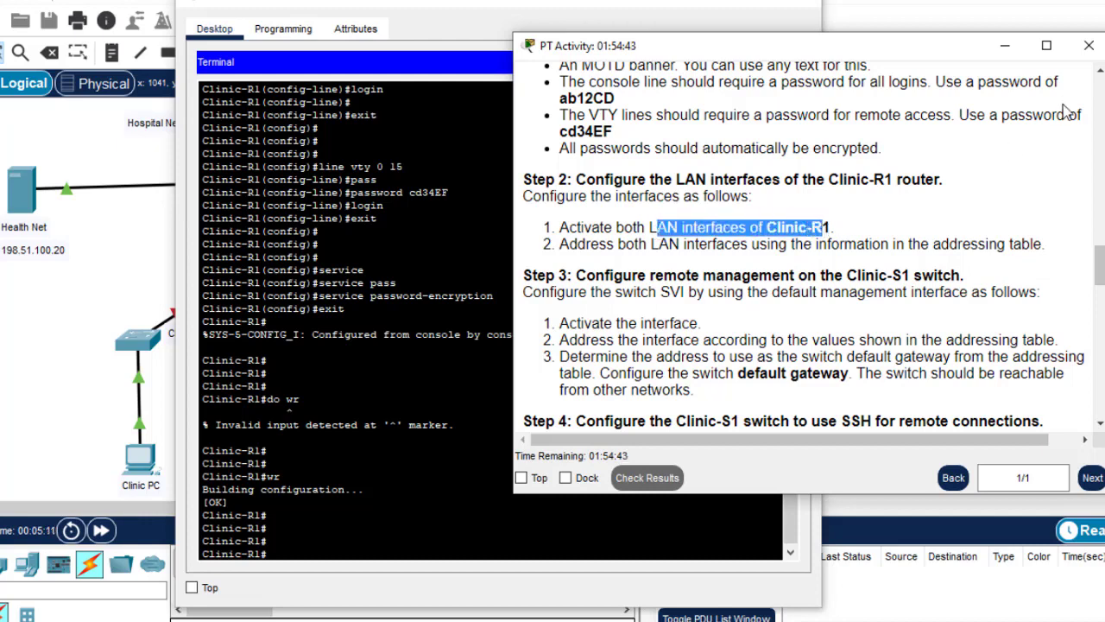
pyautogui.click(945, 16)
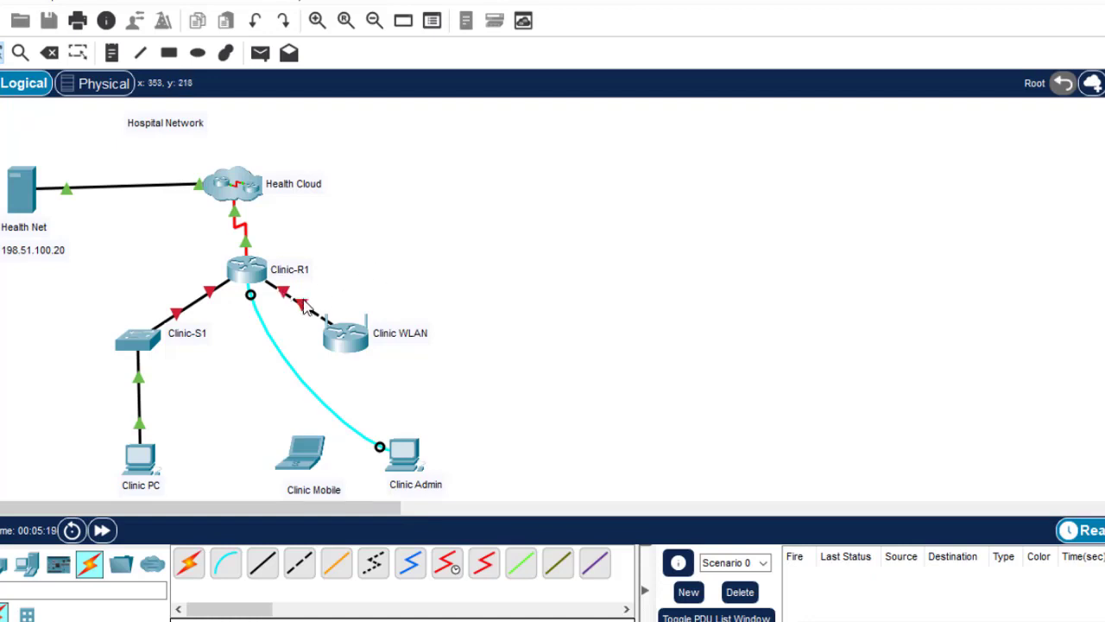
pyautogui.moveTo(304, 301)
# Enable Clinic-R1's GigabitEthernet0/0 and 0/1 with int range gig0/0-1 and no shut
pyautogui.click(411, 449)
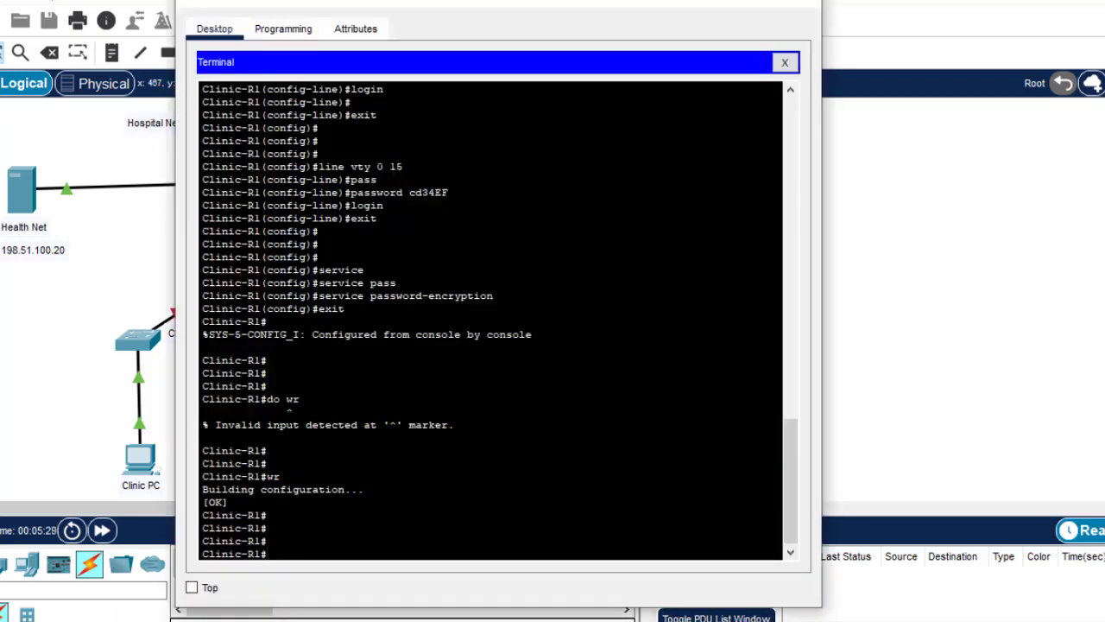
pyautogui.write('conf t')
pyautogui.press('Return')
pyautogui.press('Return')
pyautogui.press('Return')
pyautogui.press('Return')
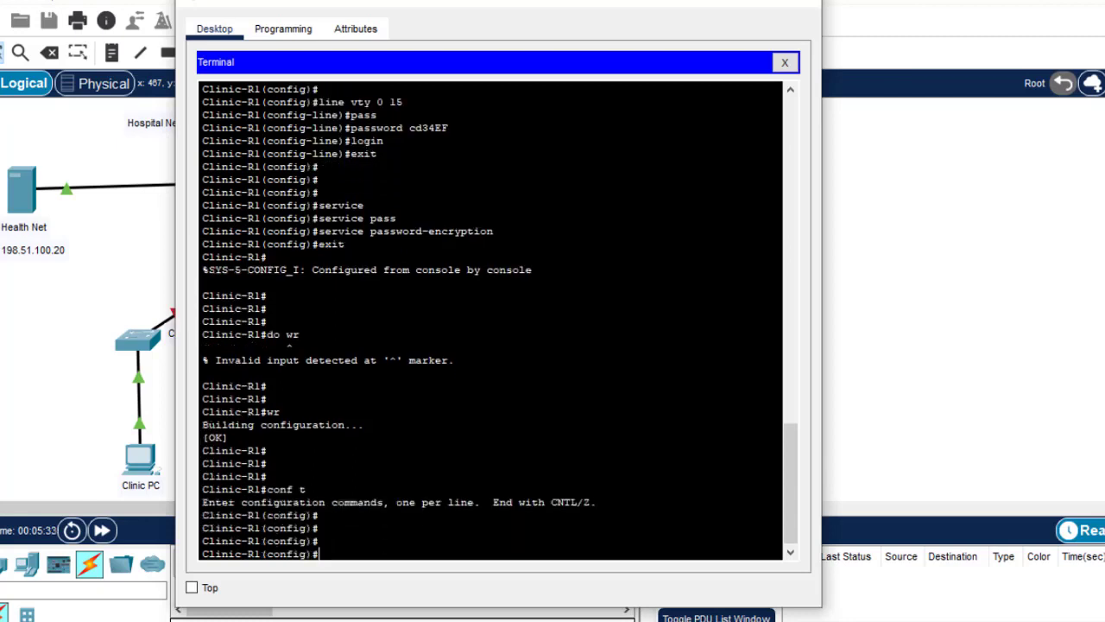
pyautogui.write('int range gig0/0')
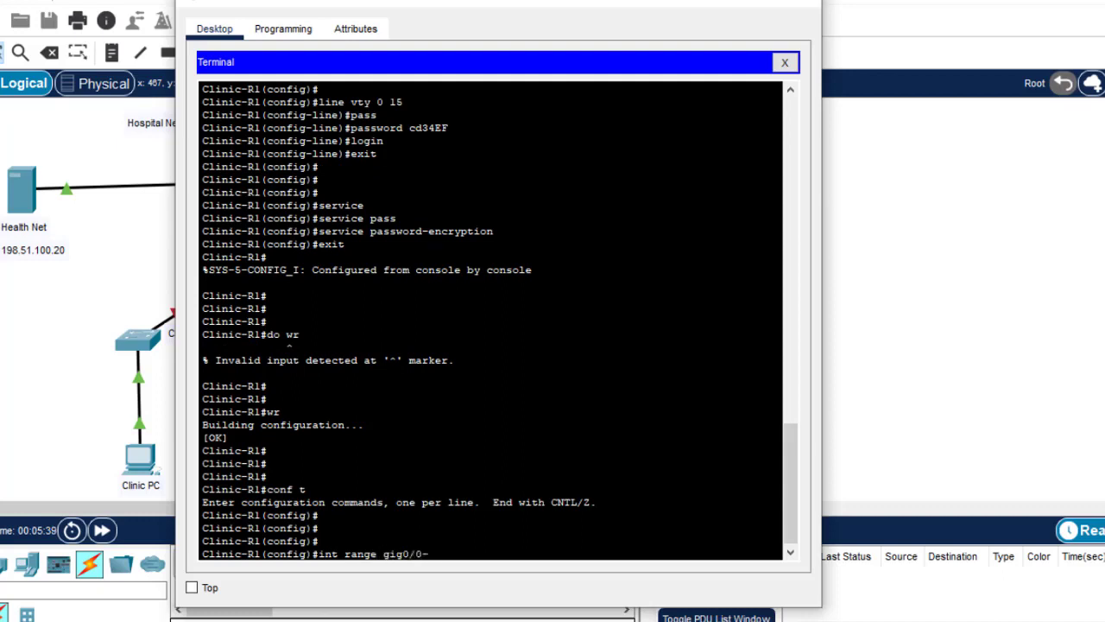
pyautogui.write('-1')
pyautogui.press('Return')
pyautogui.write('no s')
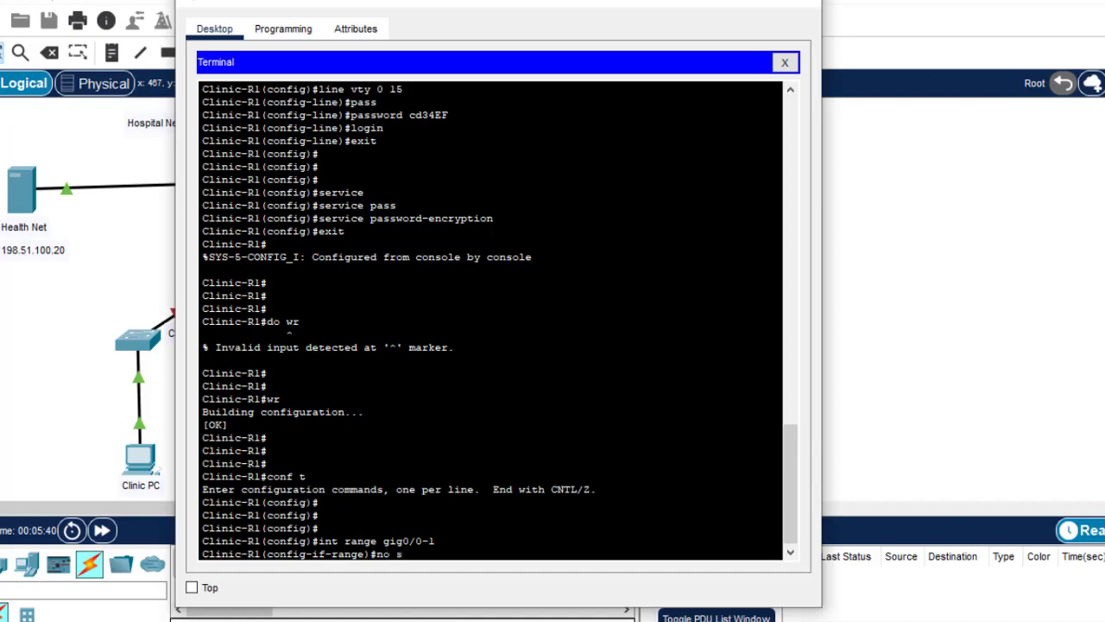
pyautogui.write('hut')
pyautogui.moveTo(523, 2); pyautogui.dragTo(769, 2)
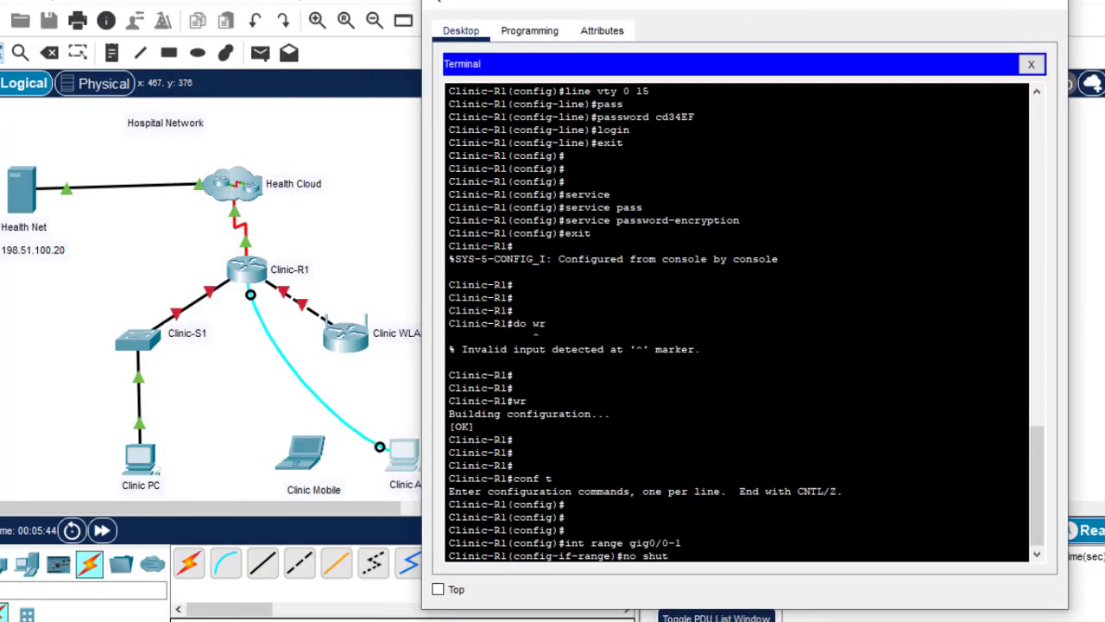
pyautogui.press('Return')
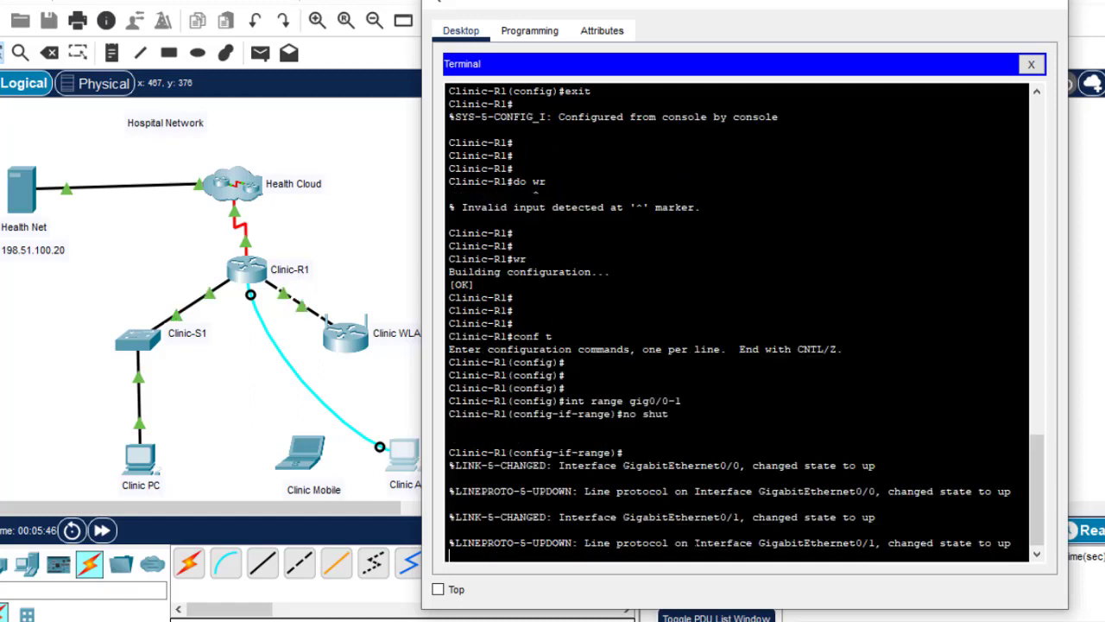
pyautogui.press('Return')
pyautogui.press('Return')
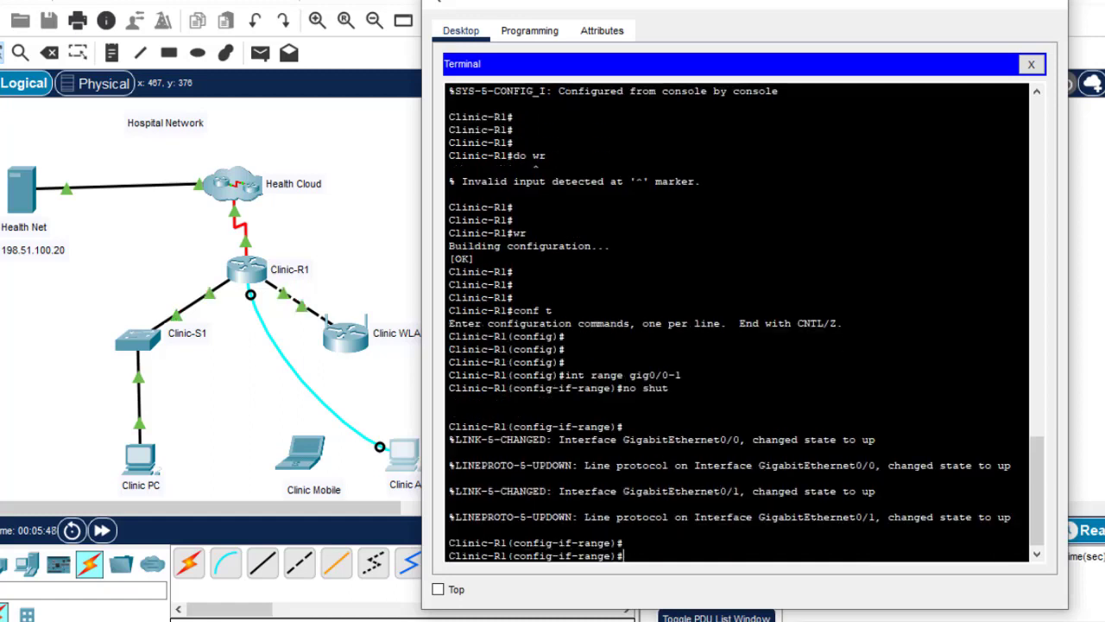
# Exit interface configuration and save the router configuration with do wr
pyautogui.write('exit')
pyautogui.press('Return')
pyautogui.press('Return')
pyautogui.press('Return')
pyautogui.press('Return')
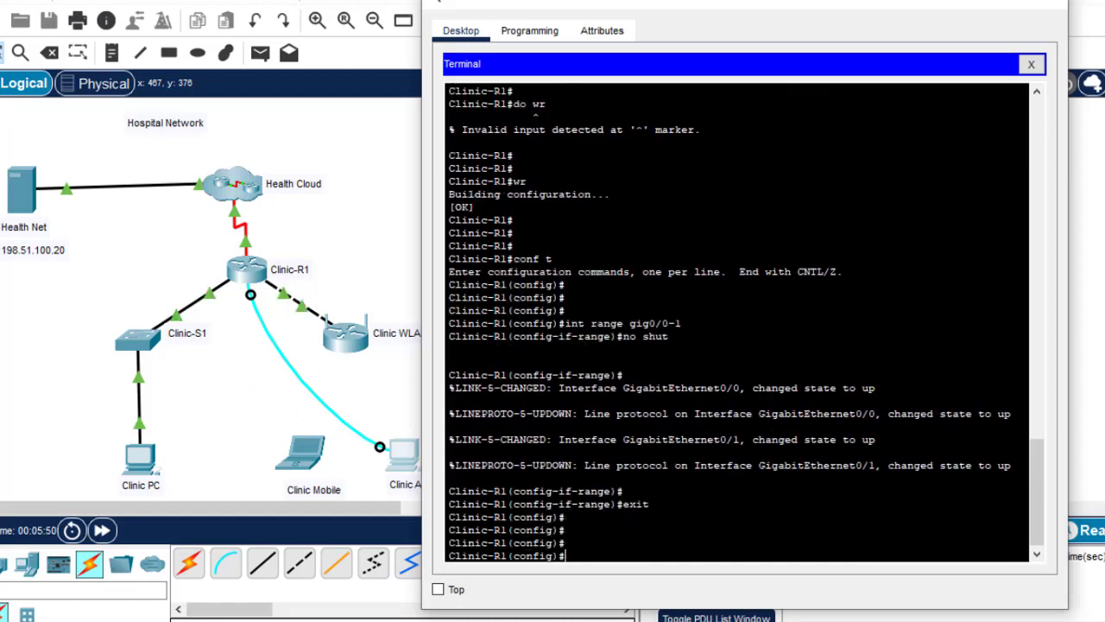
pyautogui.write('do wr')
pyautogui.press('Return')
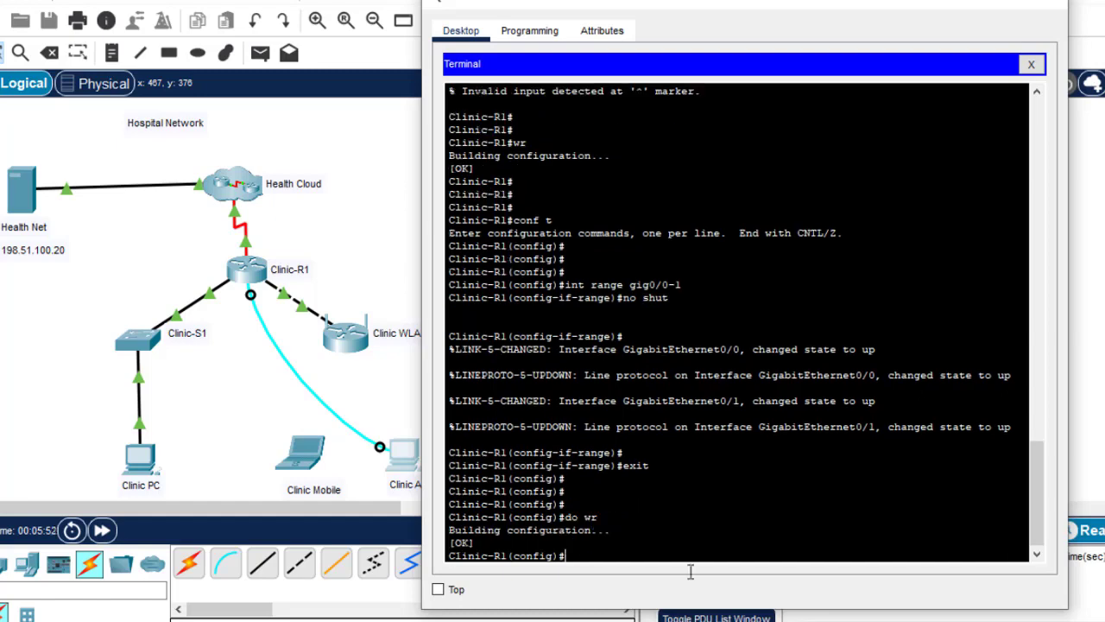
pyautogui.moveTo(814, 3); pyautogui.dragTo(501, 17)
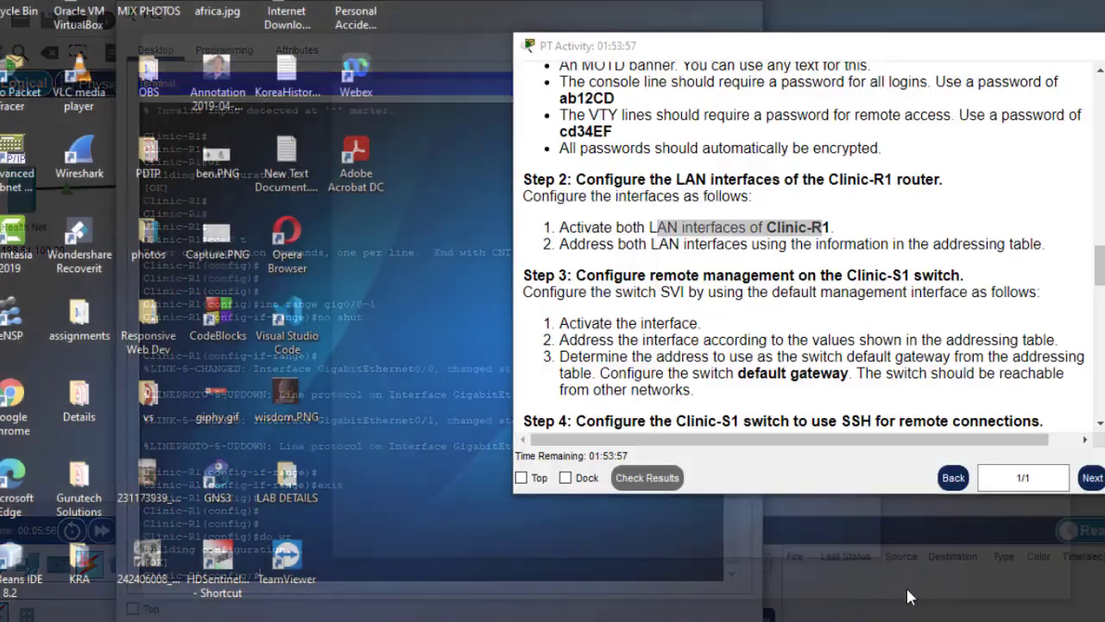
# Copy Clinic-R1's G0/0 address 172.16.1.1 from the activity's addressing table
pyautogui.click(906, 587)
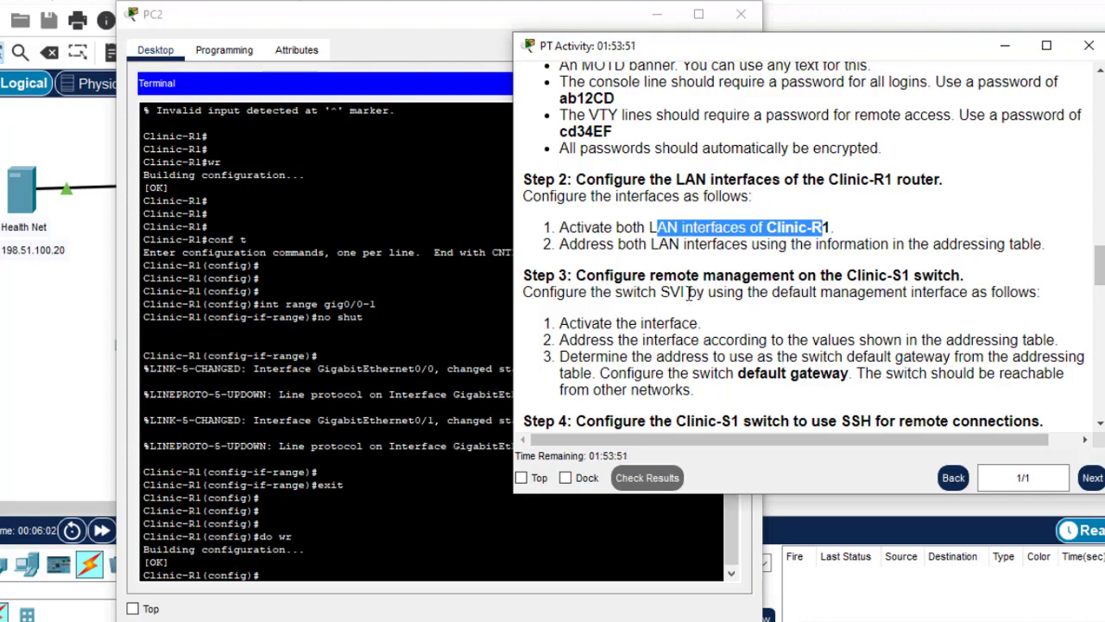
pyautogui.moveTo(1101, 268); pyautogui.dragTo(1099, 209)
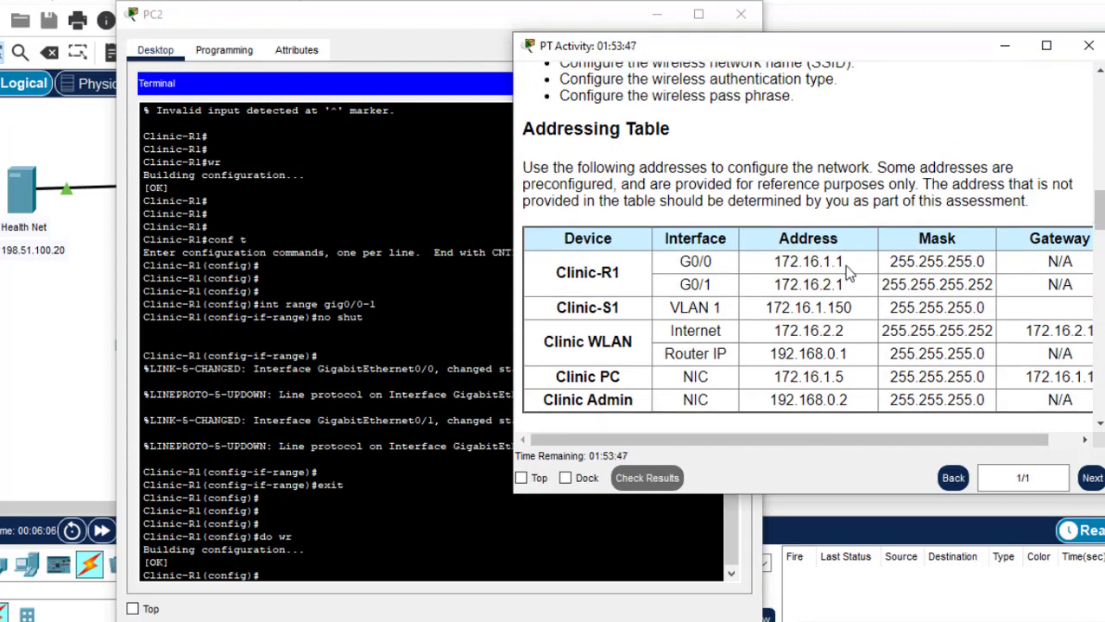
pyautogui.moveTo(844, 262); pyautogui.dragTo(776, 258)
pyautogui.hotkey('ctrl', 'c')
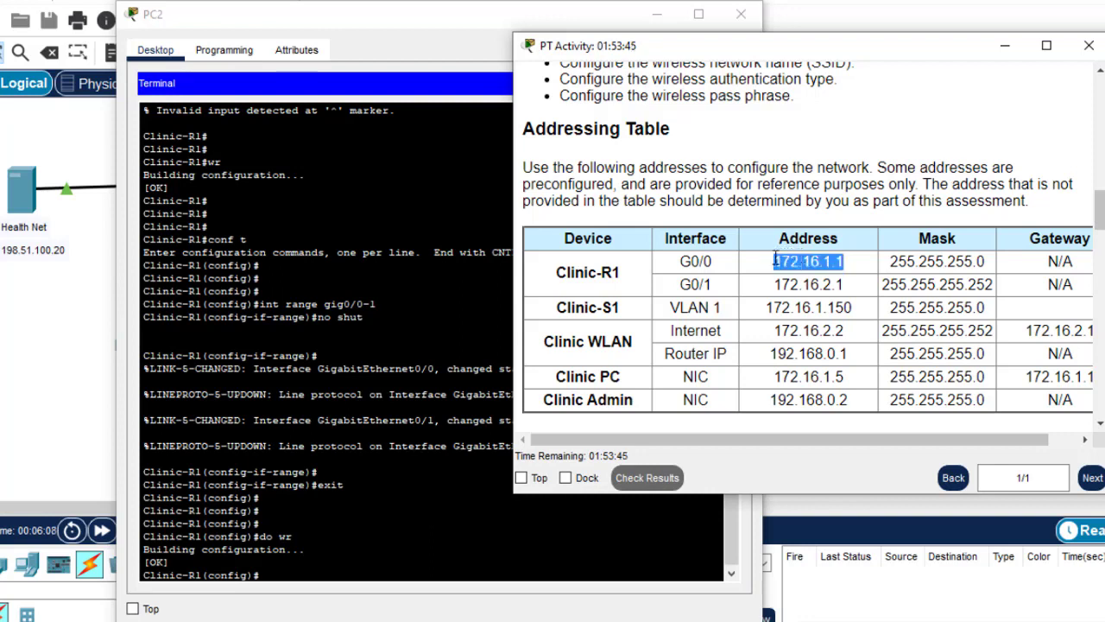
# Assign 172.16.1.1 255.255.255.0 to Clinic-R1's GigabitEthernet0/0 interface
pyautogui.click(170, 562)
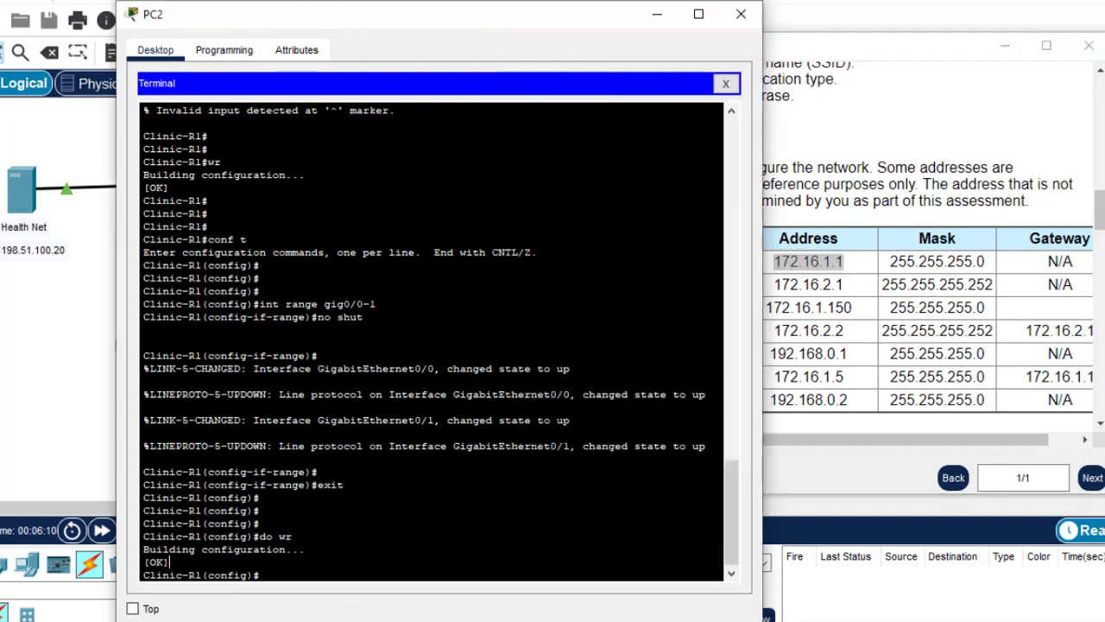
pyautogui.write('int g')
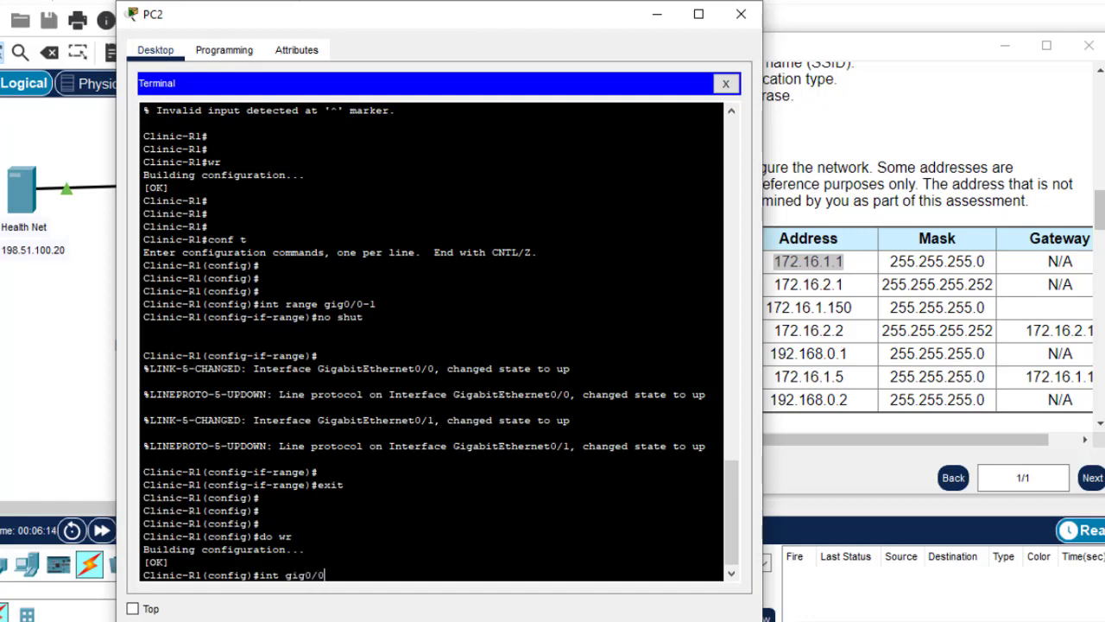
pyautogui.write('ig0/0')
pyautogui.press('Return')
pyautogui.write('ip add')
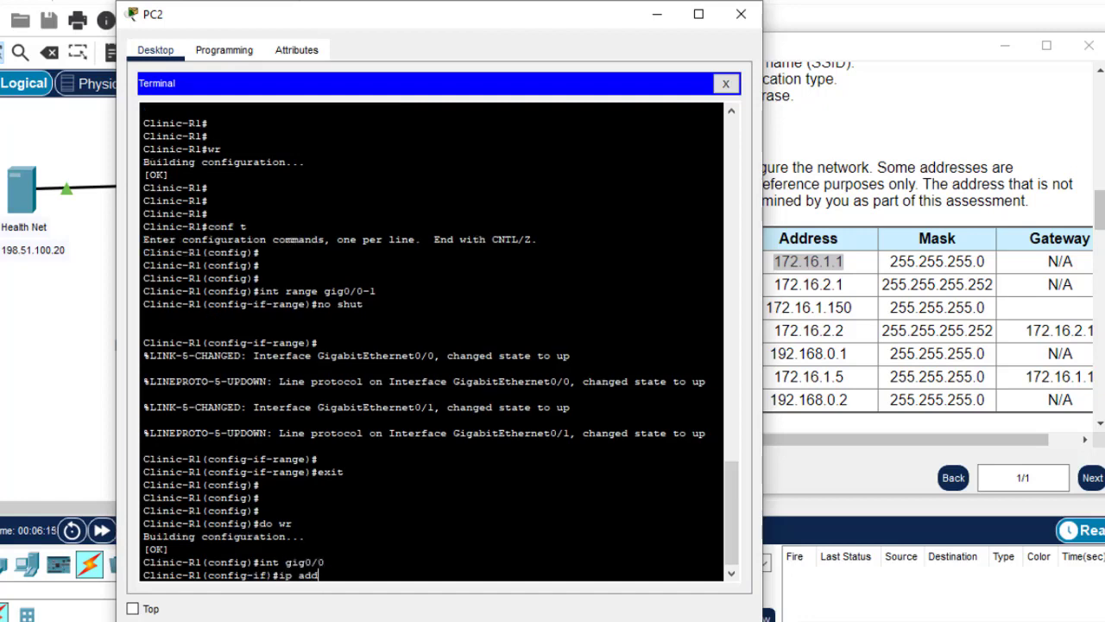
pyautogui.press('Tab')
pyautogui.rightClick(345, 566)
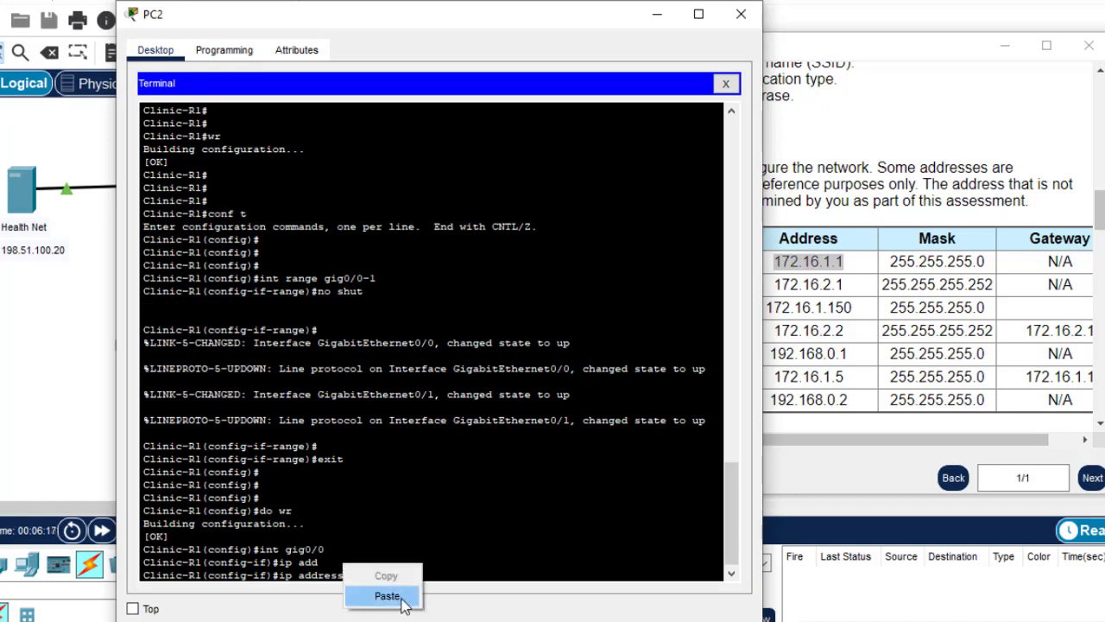
pyautogui.click(388, 593)
pyautogui.write('2.16.1.1 25')
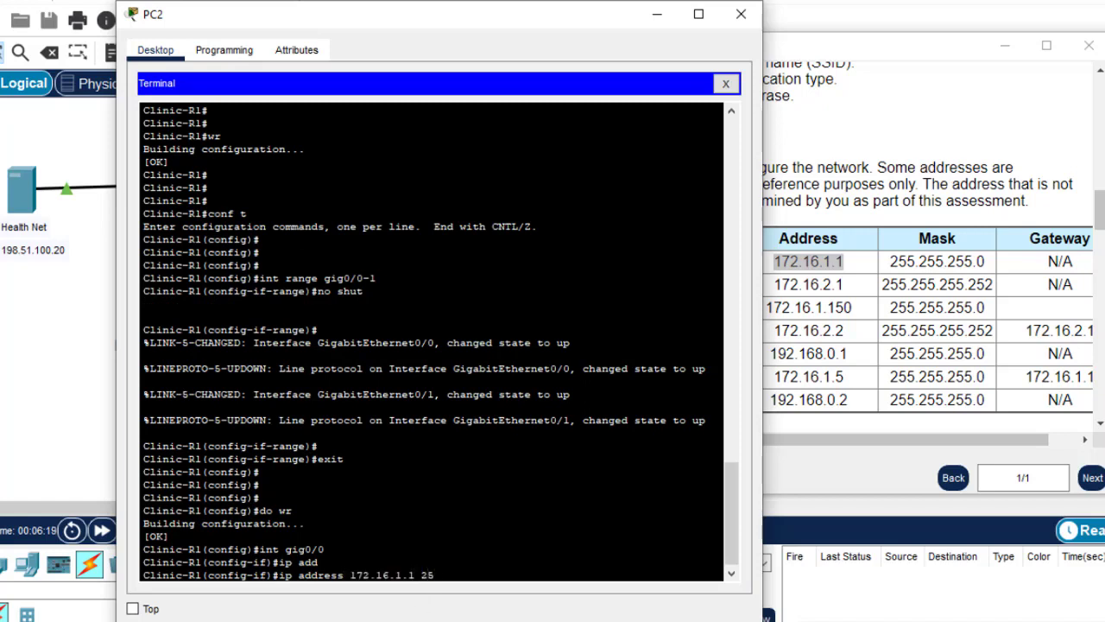
pyautogui.write('5.255.255.0')
pyautogui.press('Return')
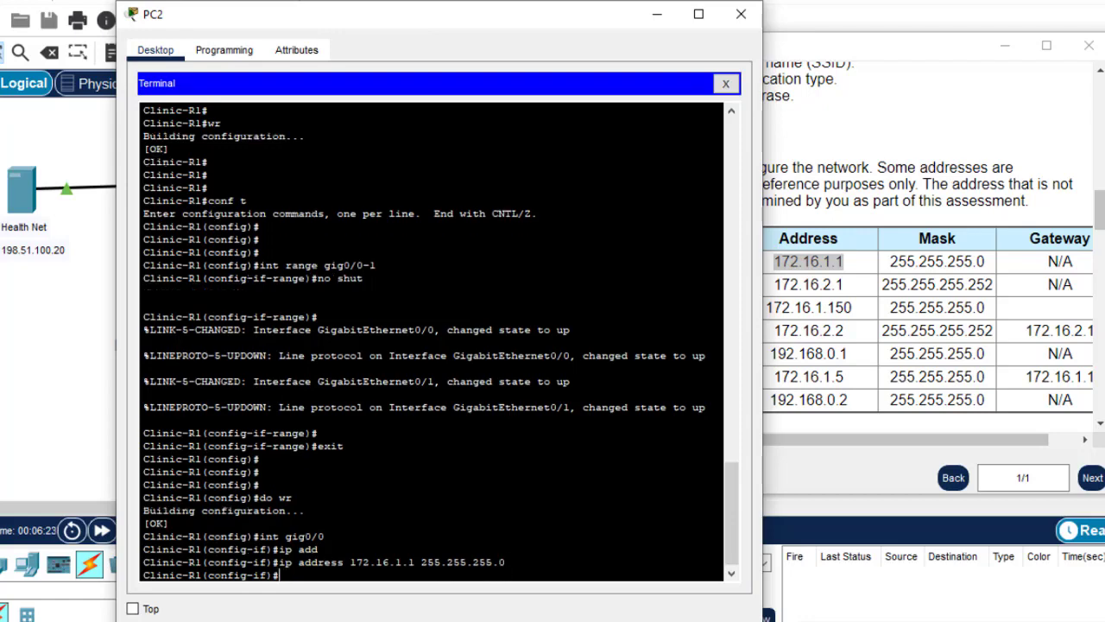
pyautogui.click(867, 296)
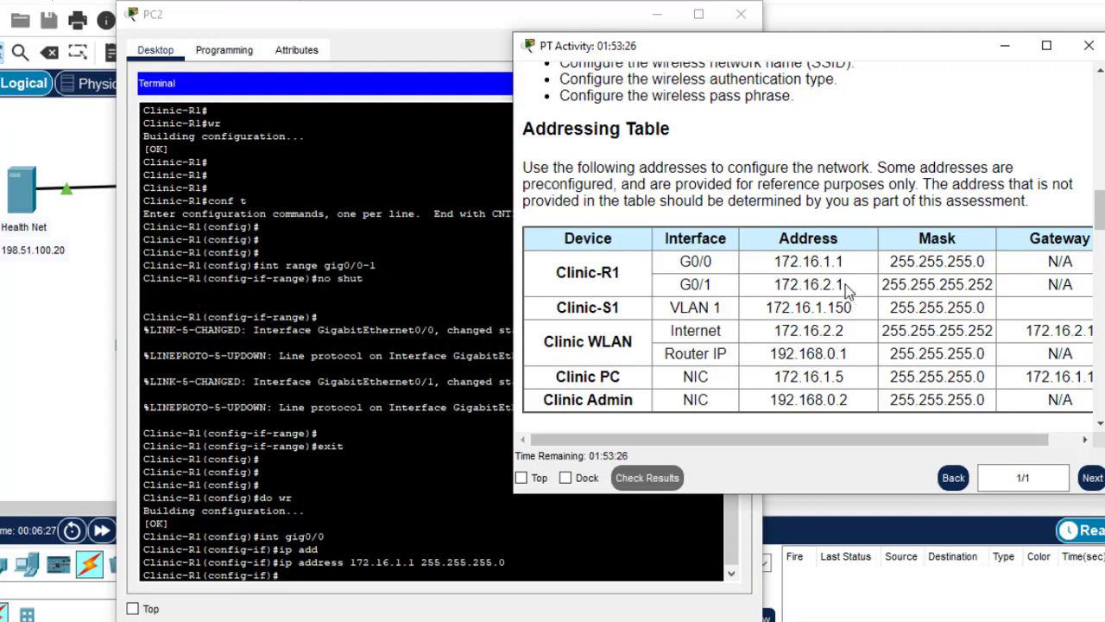
# Address Clinic-R1's GigabitEthernet0/1 as 172.16.2.1 255.255.255.252 by editing the recalled command
pyautogui.moveTo(846, 288); pyautogui.dragTo(776, 285)
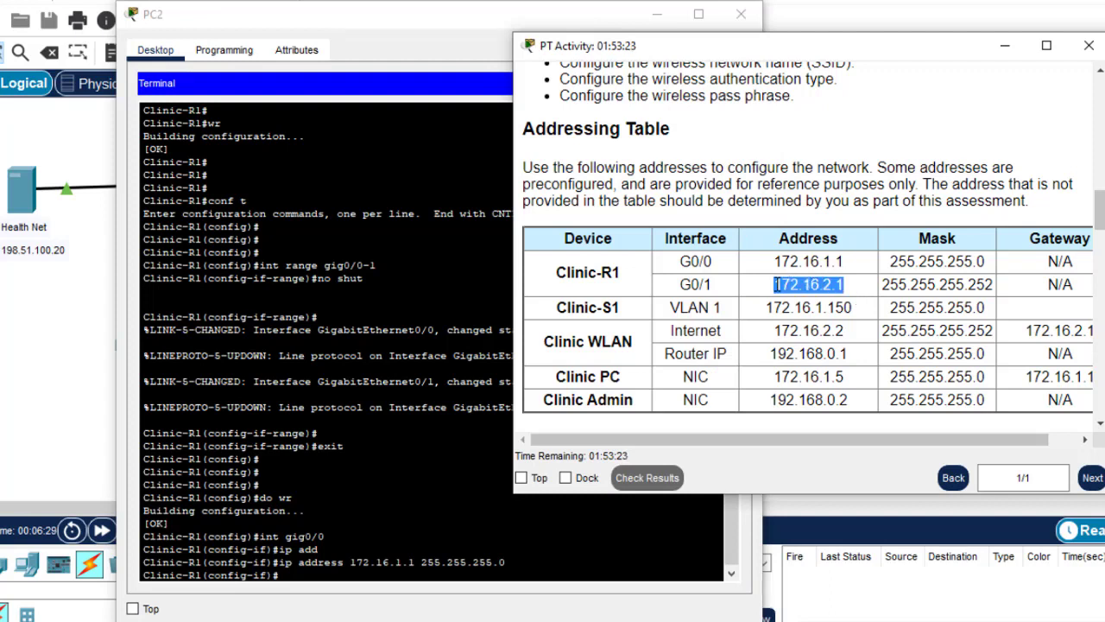
pyautogui.click(521, 596)
pyautogui.write('int gig0/1')
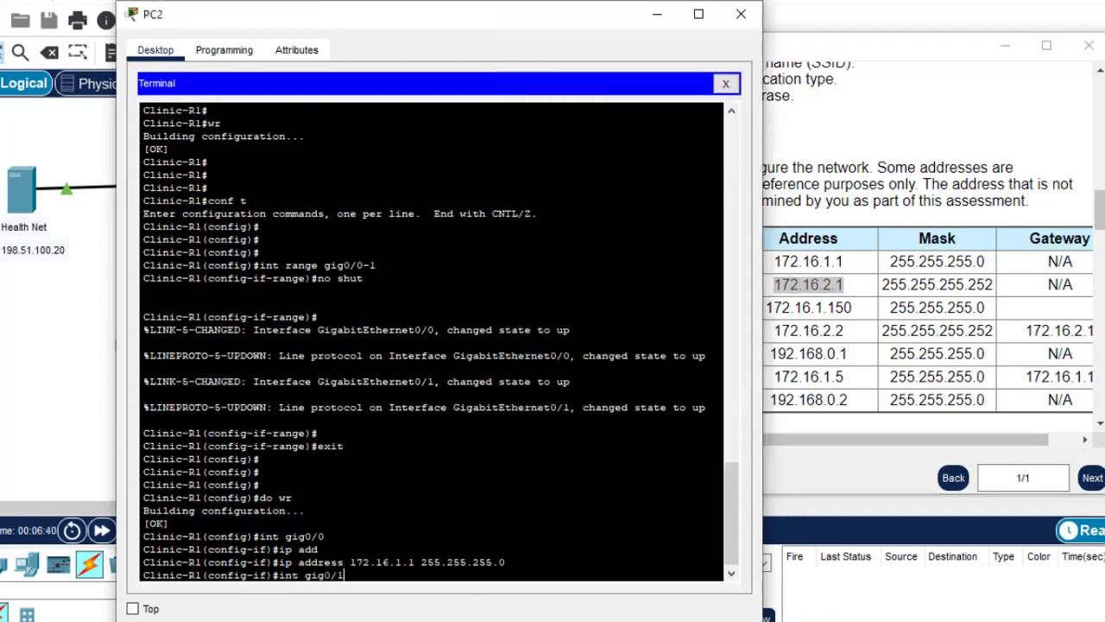
pyautogui.press('Return')
pyautogui.press('Up')
pyautogui.press('Up')
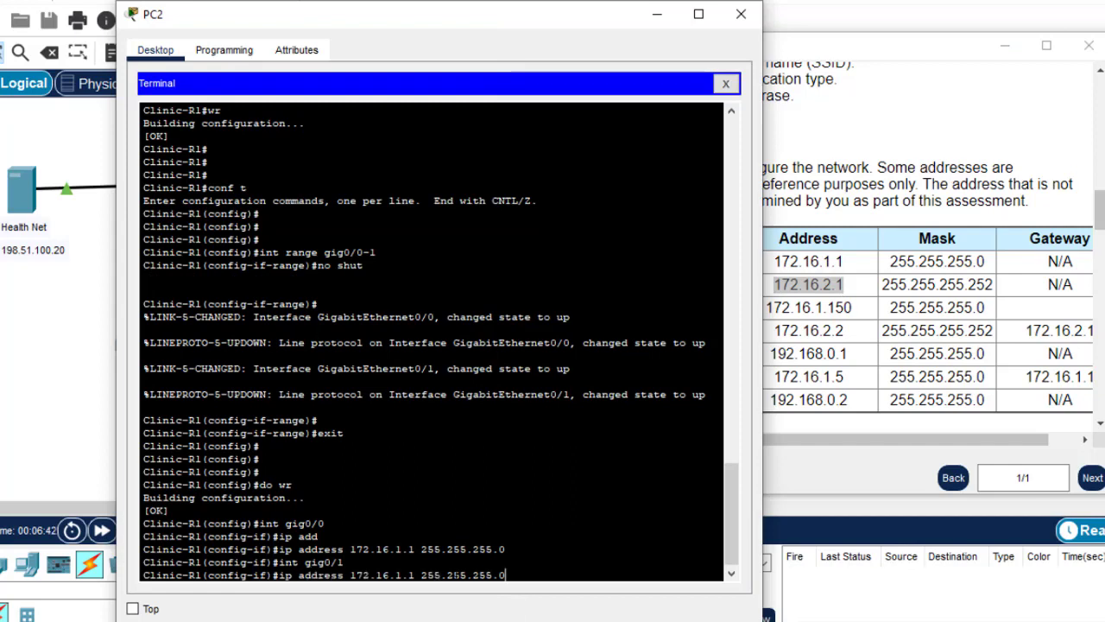
pyautogui.press('Left')
pyautogui.press('Left')
pyautogui.press('Left')
pyautogui.press('Left')
pyautogui.press('Left')
pyautogui.press('Left')
pyautogui.press('Left')
pyautogui.press('Left')
pyautogui.press('Left')
pyautogui.press('Left')
pyautogui.press('Left')
pyautogui.press('BackSpace')
pyautogui.write('2')
pyautogui.press('Right')
pyautogui.press('Right')
pyautogui.press('Right')
pyautogui.press('Right')
pyautogui.press('Right')
pyautogui.press('Right')
pyautogui.press('Right')
pyautogui.press('BackSpace')
pyautogui.write('252')
pyautogui.press('Return')
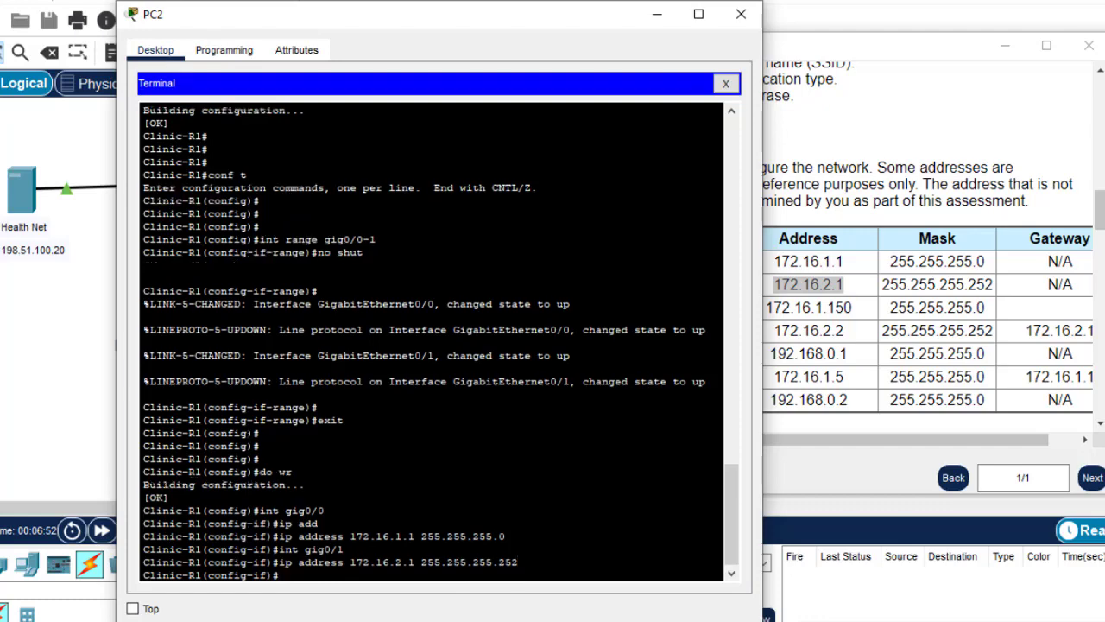
# Exit interface configuration and save the router's running configuration with do wr
pyautogui.write('exit')
pyautogui.press('Return')
pyautogui.press('Return')
pyautogui.press('Return')
pyautogui.press('Return')
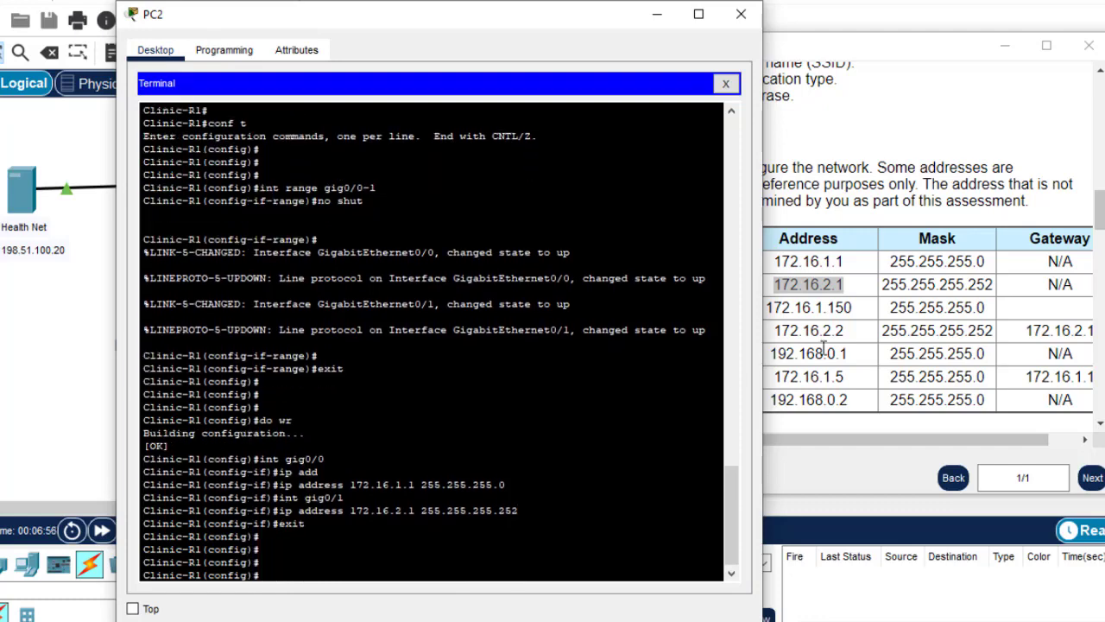
pyautogui.click(822, 346)
pyautogui.moveTo(1101, 245); pyautogui.dragTo(1101, 283)
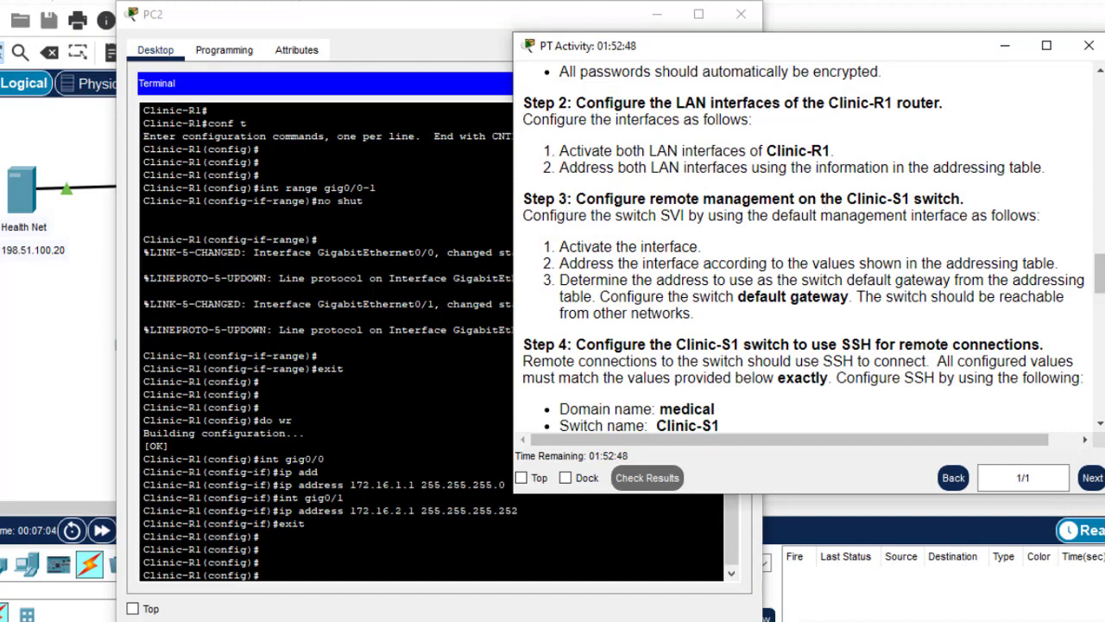
pyautogui.click(259, 549)
pyautogui.write('do')
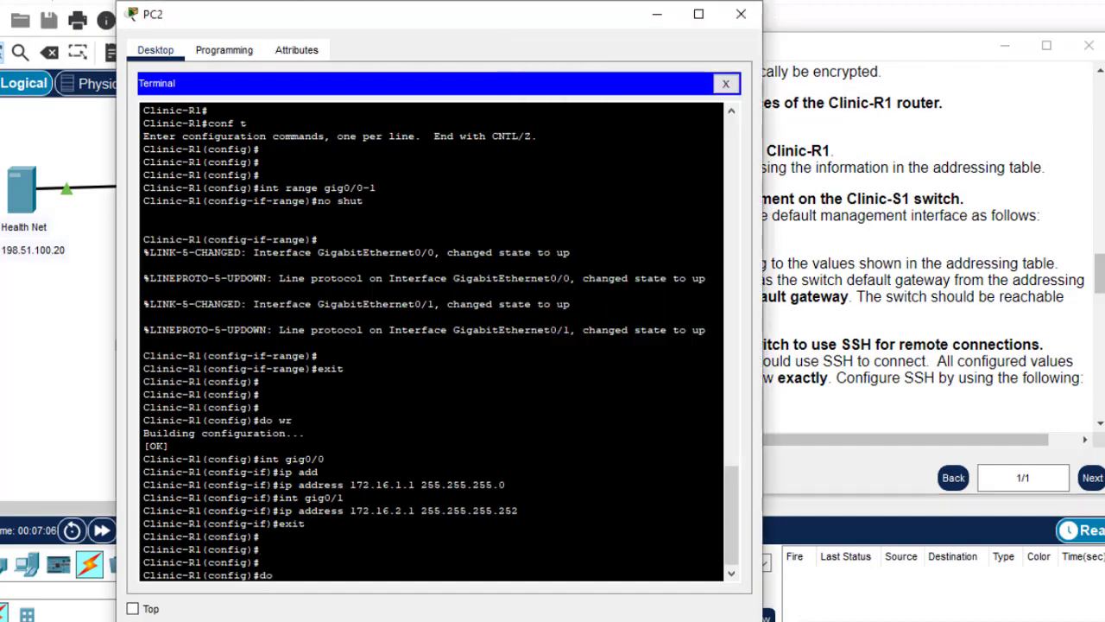
pyautogui.write(' wr')
pyautogui.press('Return')
pyautogui.press('Return')
pyautogui.press('Return')
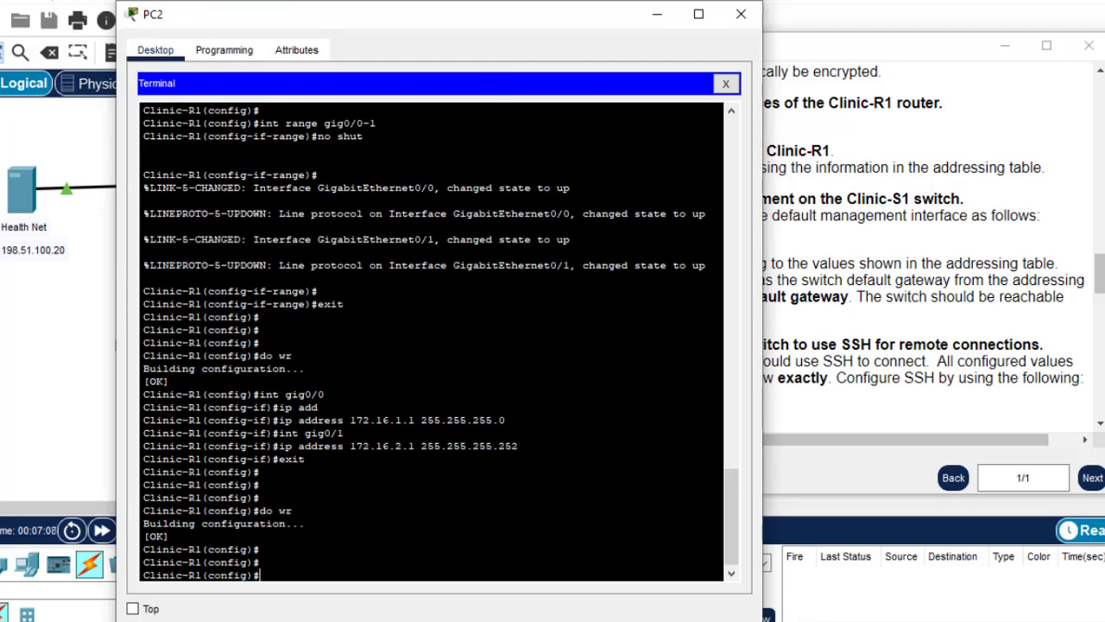
pyautogui.click(890, 338)
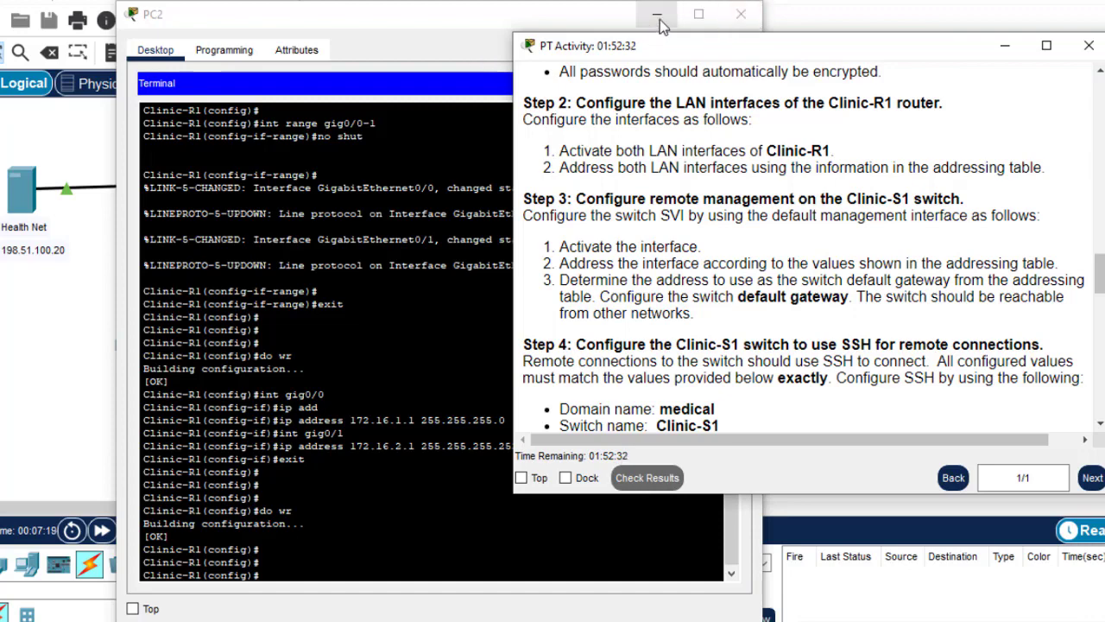
# Run a console cable from Clinic-S1's Console port to the Clinic Admin PC
pyautogui.click(741, 18)
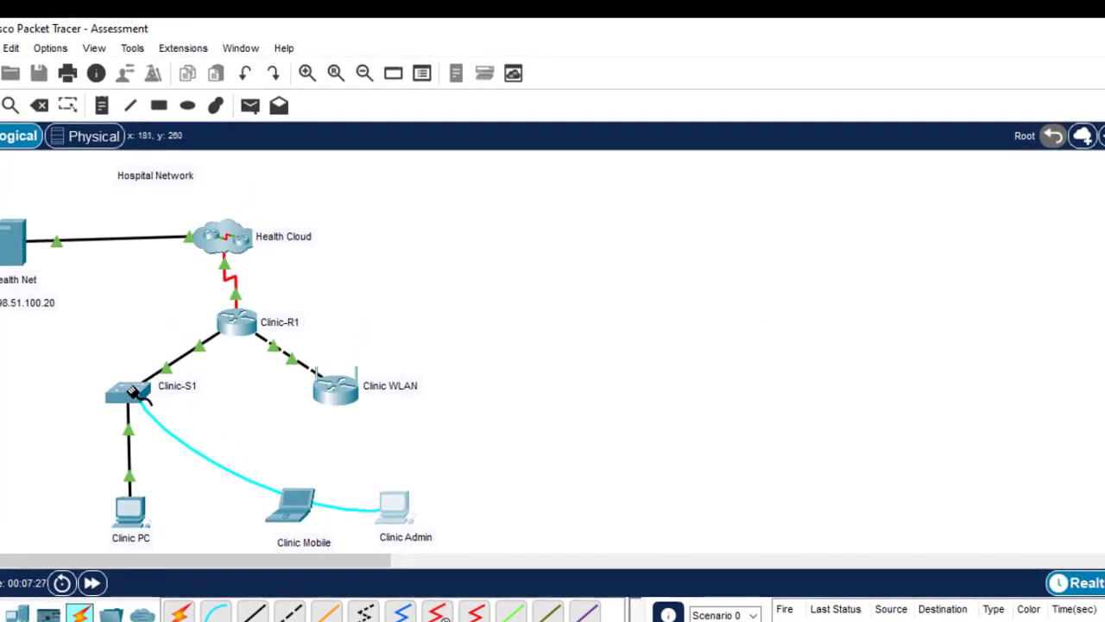
pyautogui.click(134, 392)
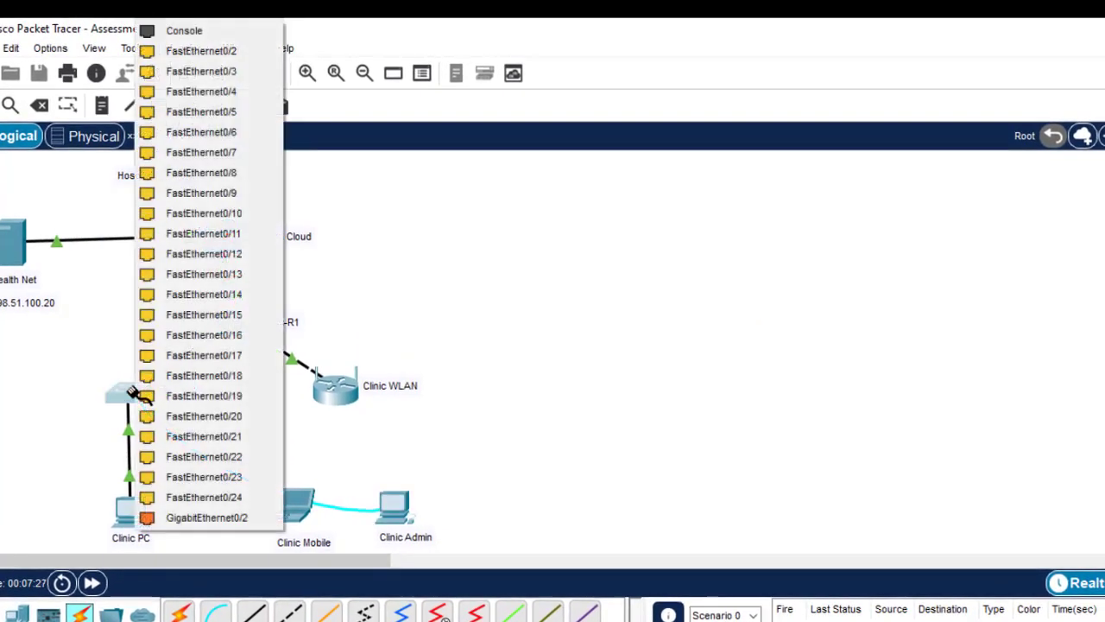
pyautogui.click(203, 34)
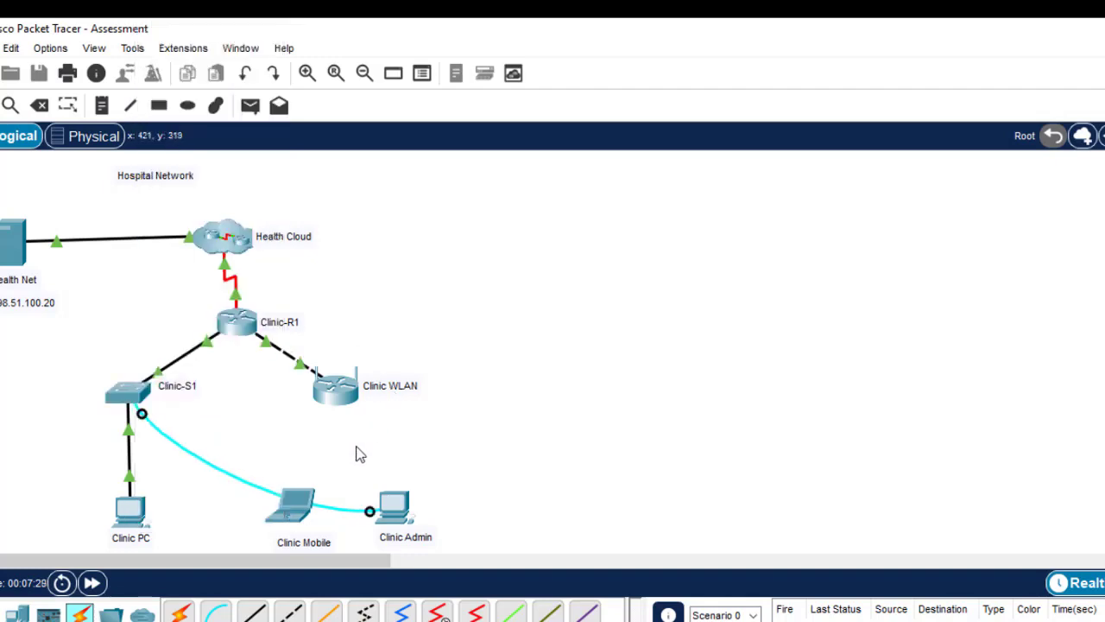
pyautogui.moveTo(393, 508)
pyautogui.mouseDown()
pyautogui.moveTo(409, 468)
pyautogui.moveTo(406, 511)
pyautogui.mouseUp()
# Open Clinic Admin's Terminal with default settings and wake the switch prompt
pyautogui.click(406, 511)
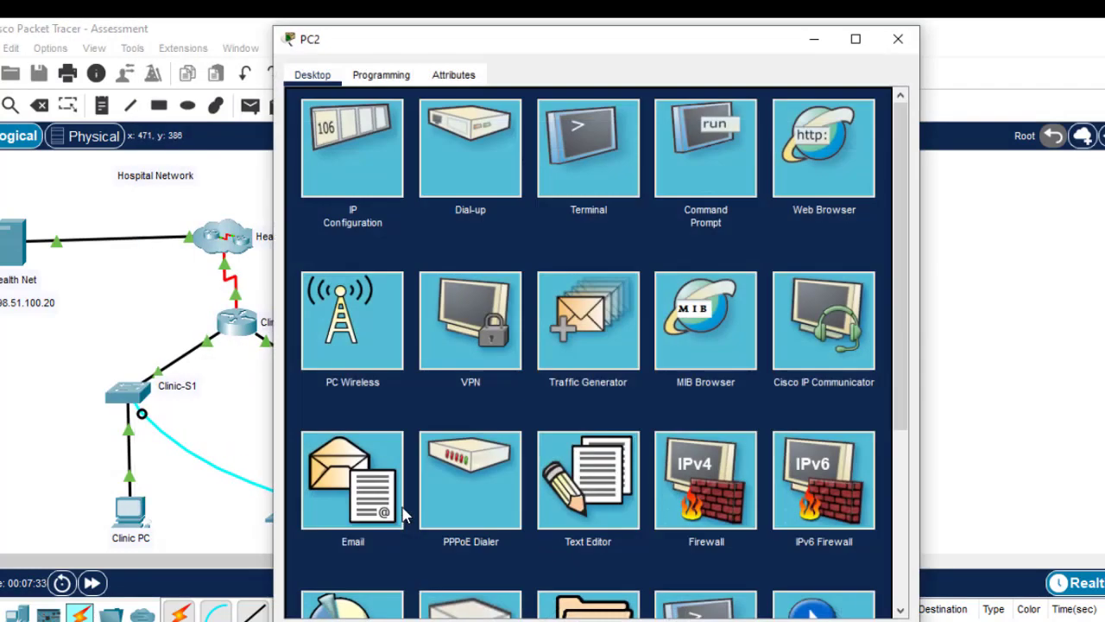
pyautogui.click(587, 163)
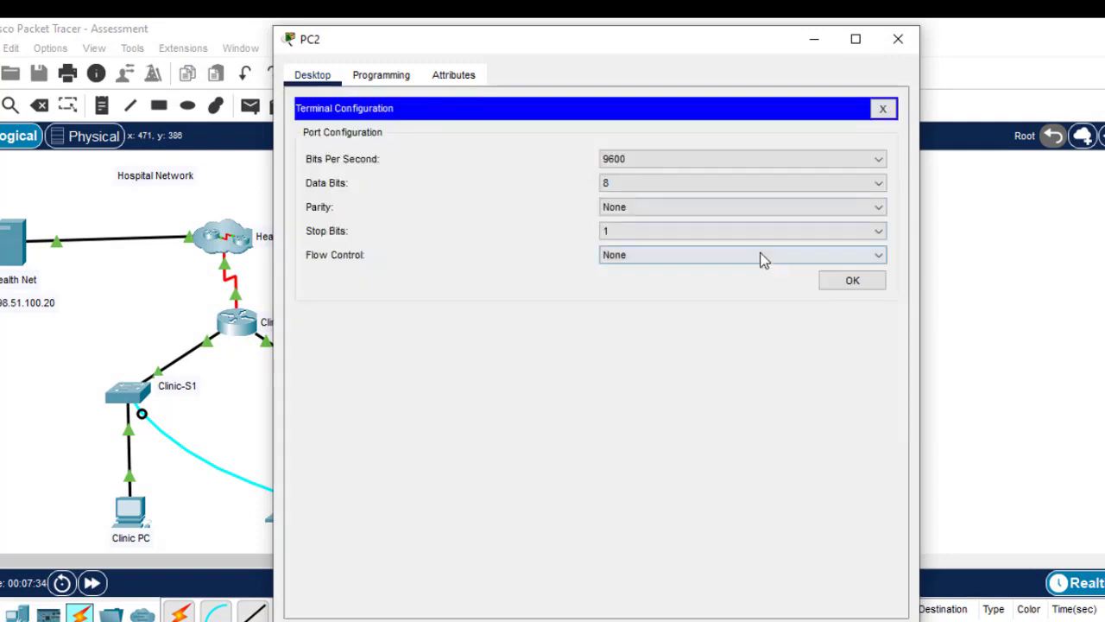
pyautogui.click(853, 280)
pyautogui.press('Return')
pyautogui.press('Return')
pyautogui.press('Return')
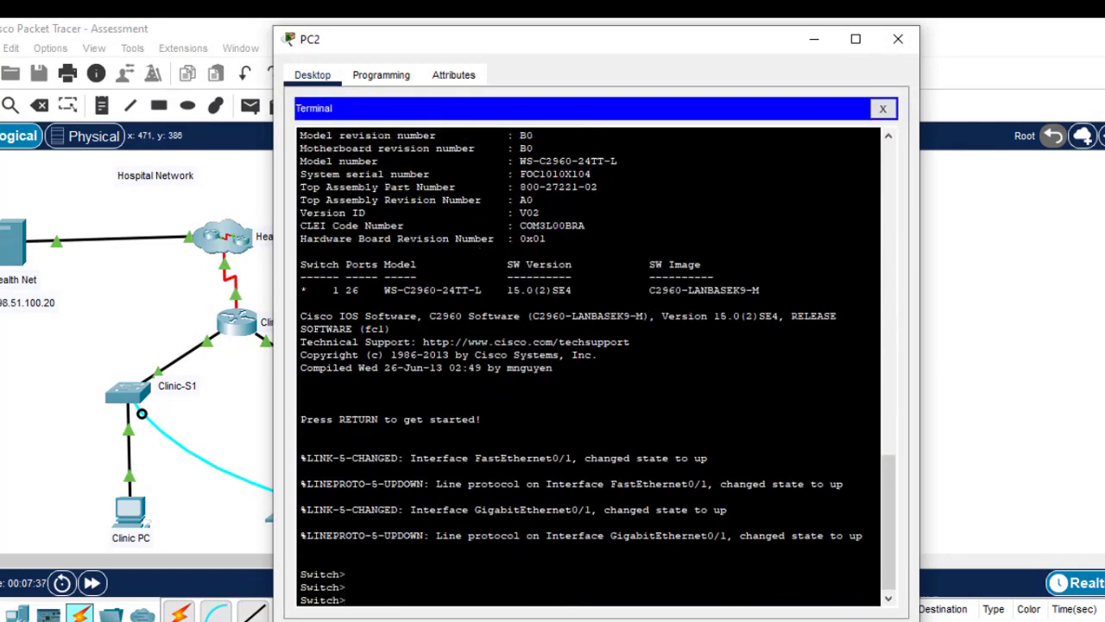
# Enter privileged mode and global configuration mode on the switch
pyautogui.write('en')
pyautogui.press('Return')
pyautogui.write('conf t')
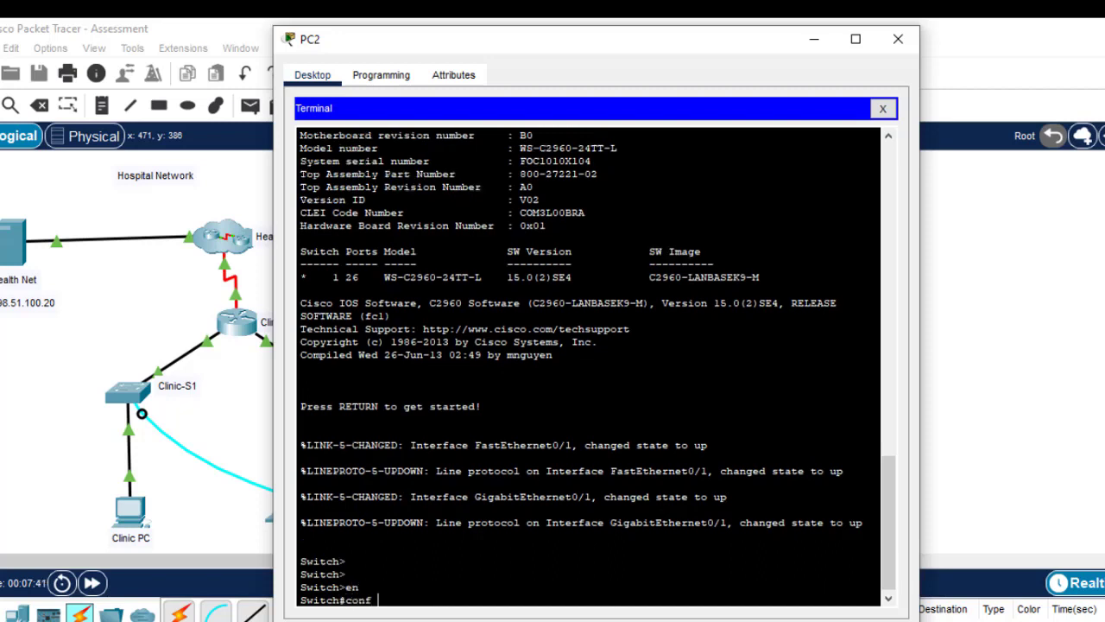
pyautogui.press('Return')
pyautogui.press('Return')
pyautogui.press('Return')
pyautogui.press('Return')
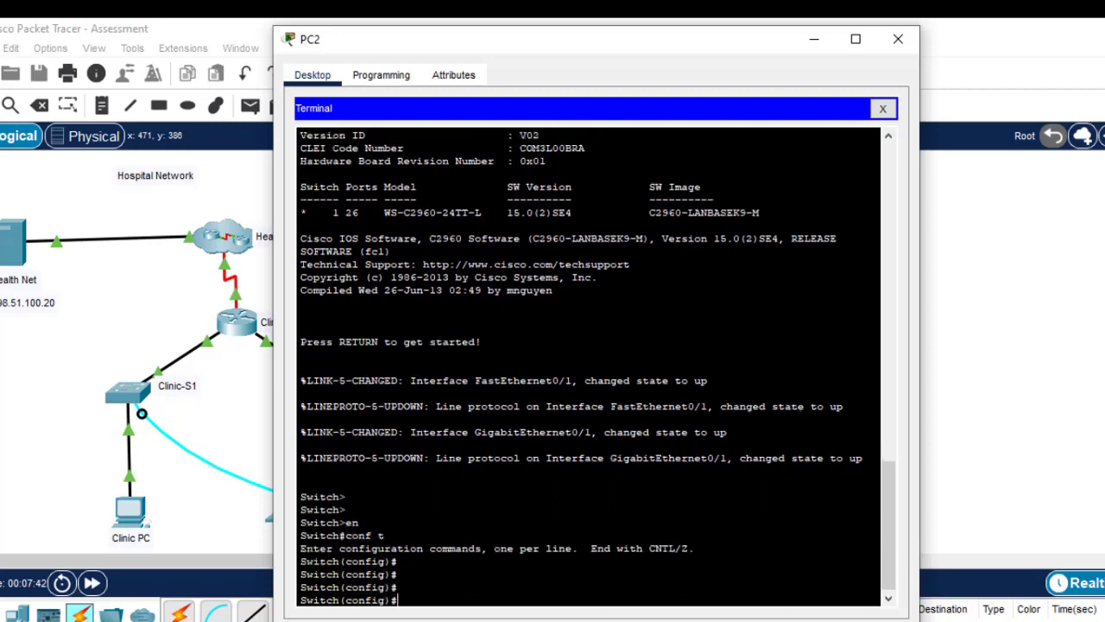
# Review Step 3's interface, addressing and gateway tasks and Clinic-S1's VLAN 1 row
pyautogui.moveTo(820, 620)
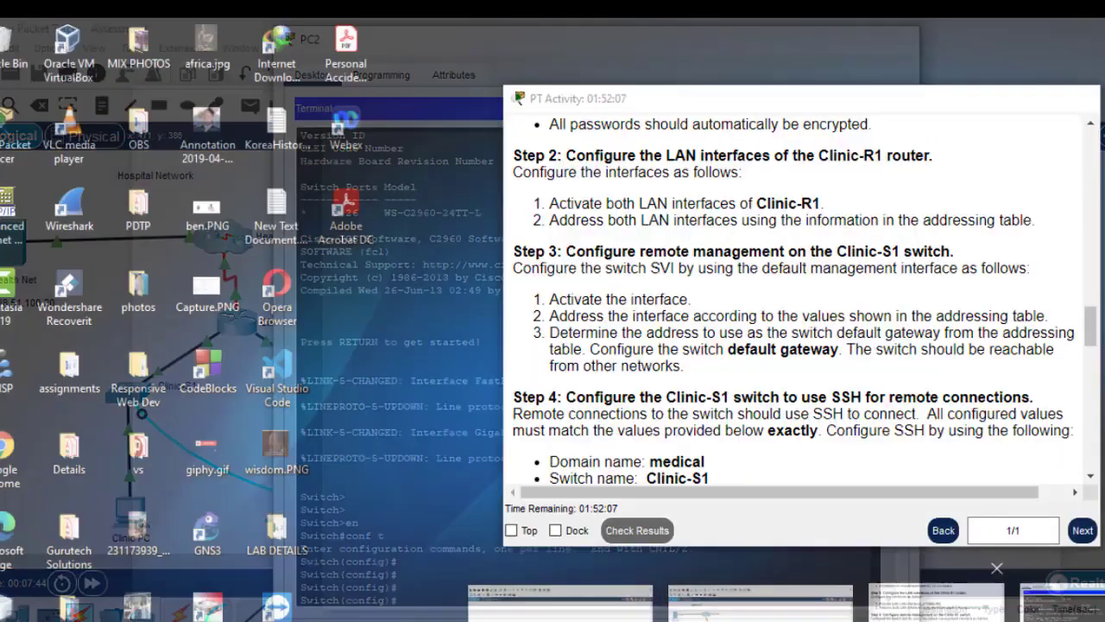
pyautogui.click(929, 598)
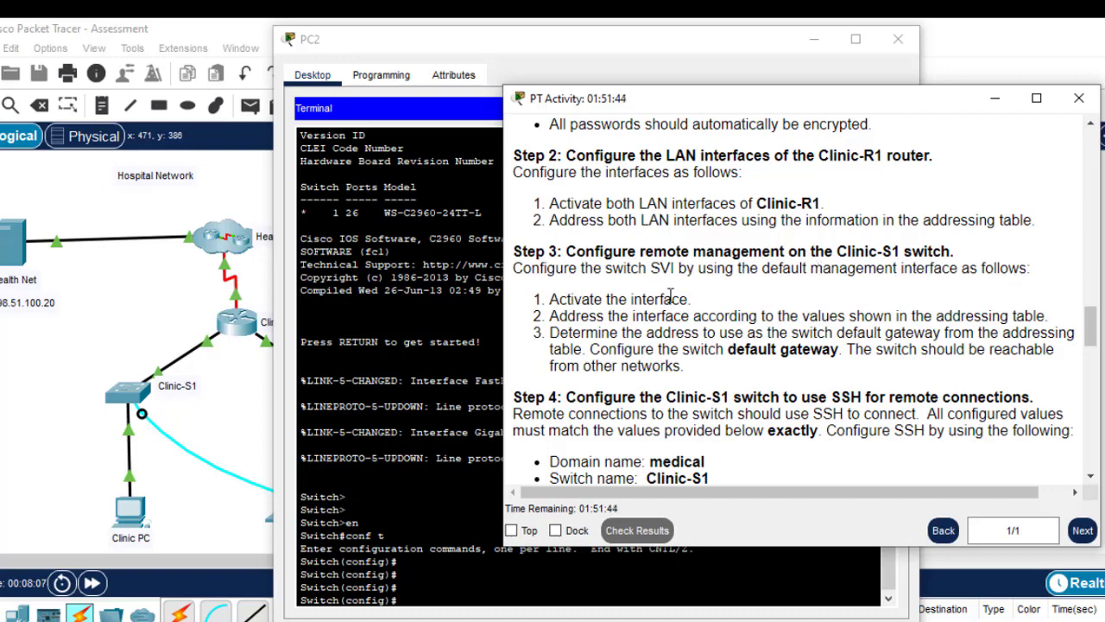
pyautogui.moveTo(696, 306); pyautogui.dragTo(577, 304)
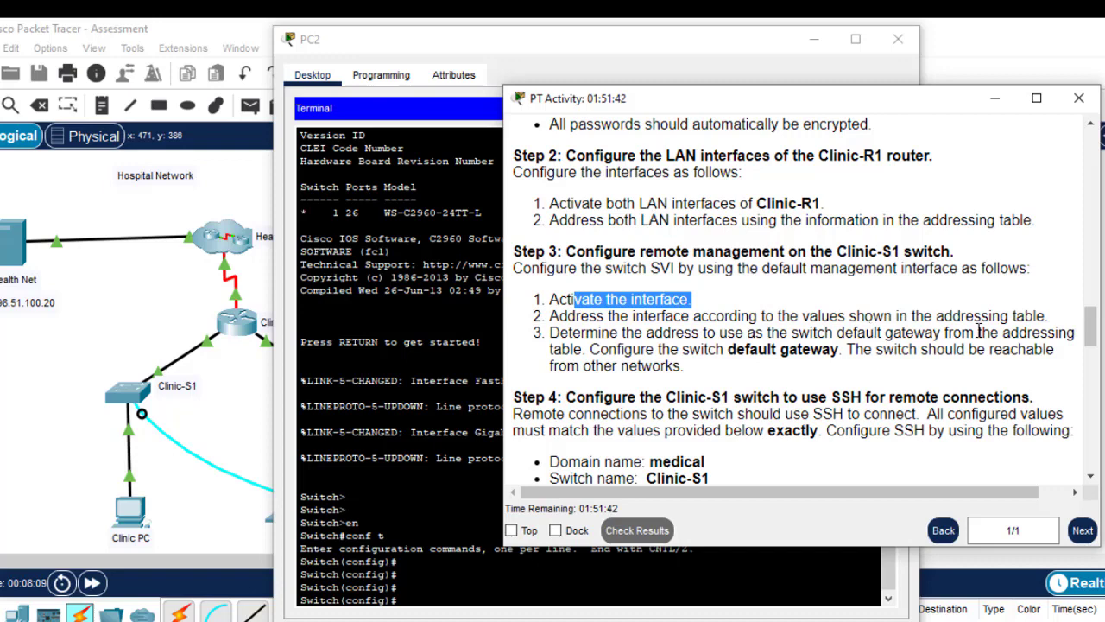
pyautogui.moveTo(1049, 317); pyautogui.dragTo(730, 316)
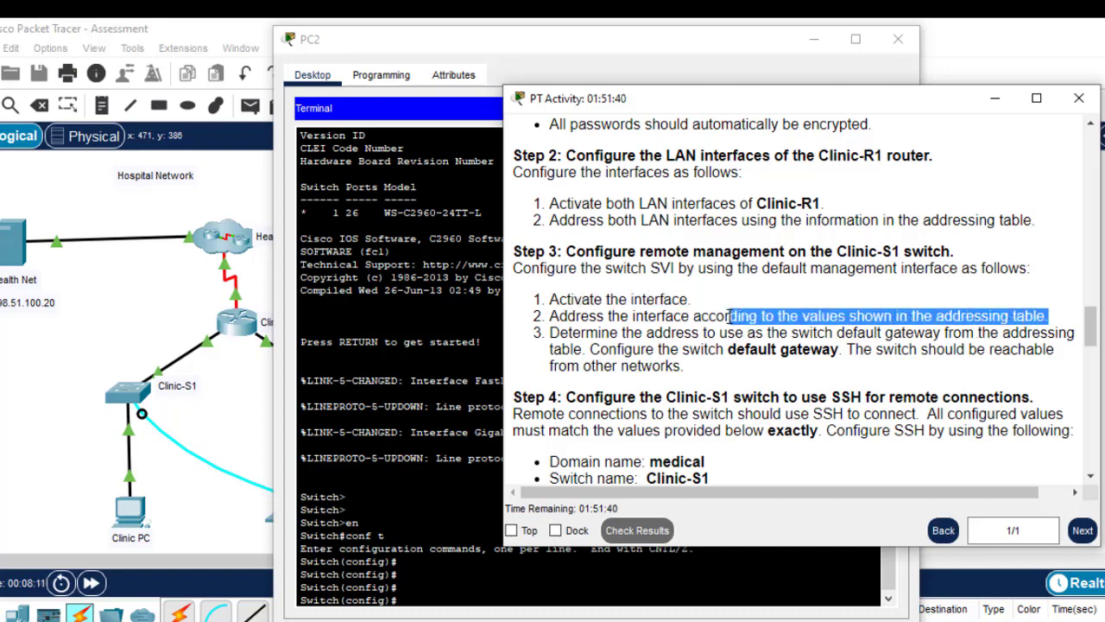
pyautogui.moveTo(686, 367); pyautogui.dragTo(551, 333)
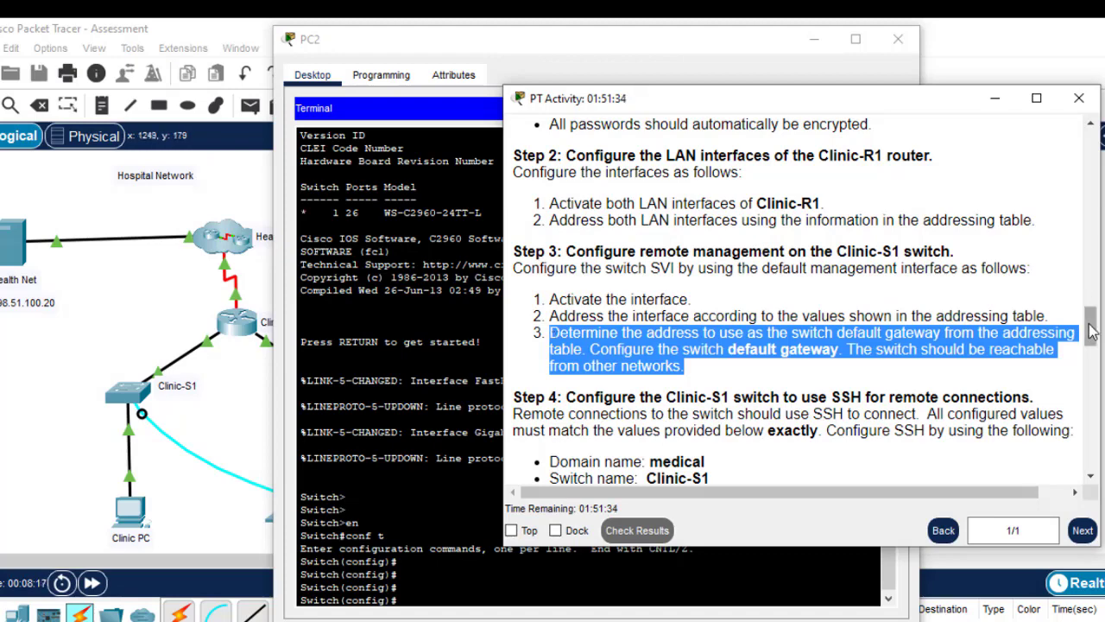
pyautogui.moveTo(1092, 334); pyautogui.dragTo(1086, 273)
pyautogui.scroll(-2, 1085, 273)
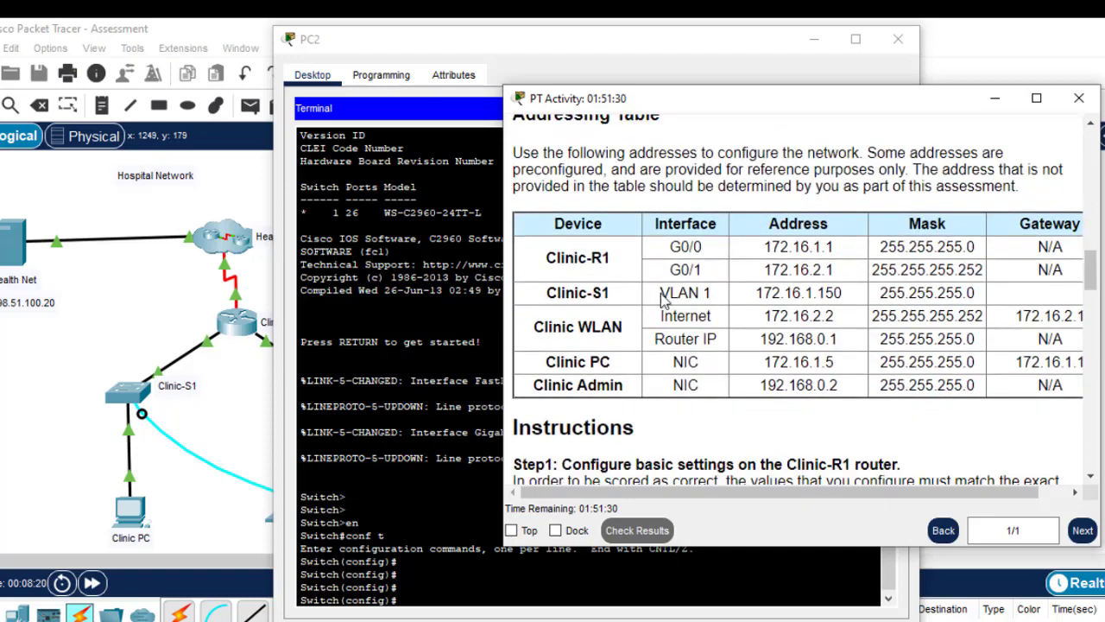
pyautogui.moveTo(722, 294); pyautogui.dragTo(656, 294)
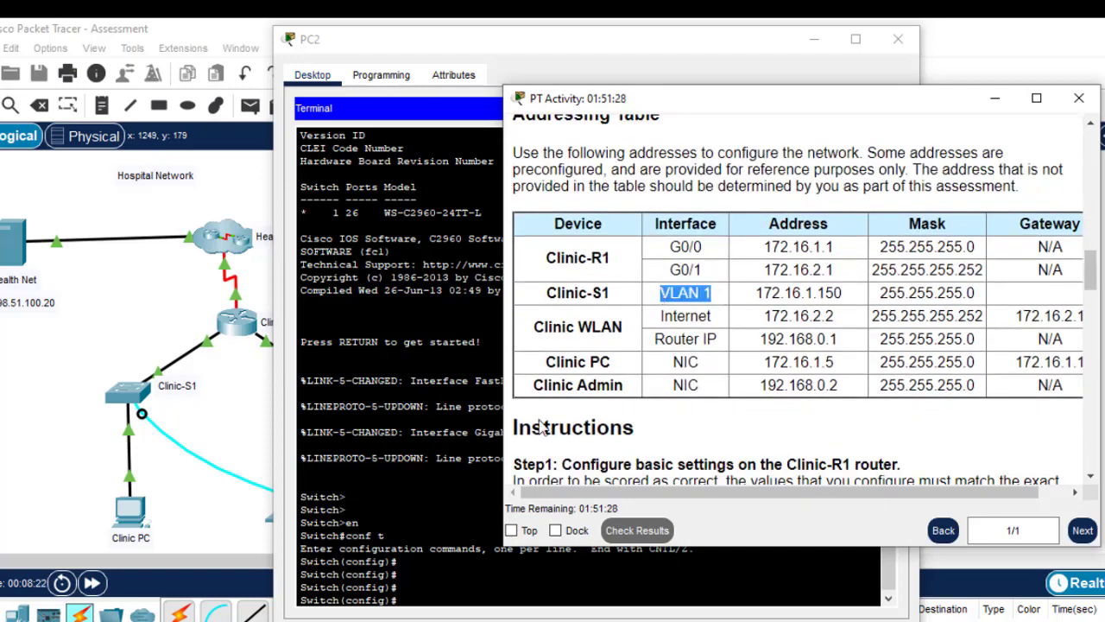
pyautogui.click(397, 587)
# Enable the switch's VLAN 1 interface with no shutdown
pyautogui.write('int')
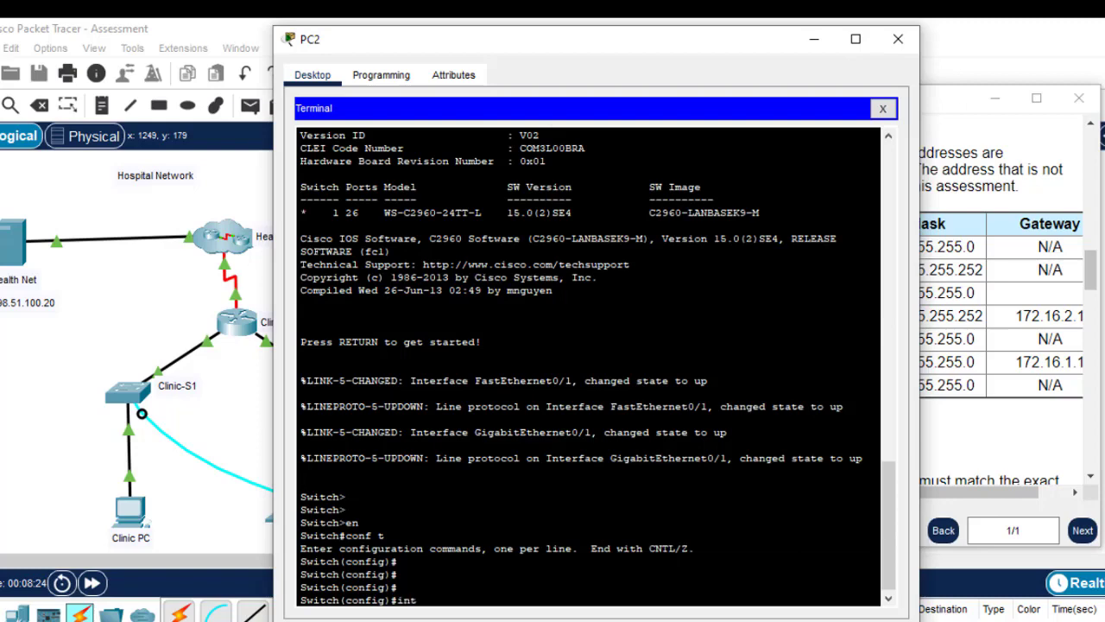
pyautogui.write(' vlan 1')
pyautogui.press('Return')
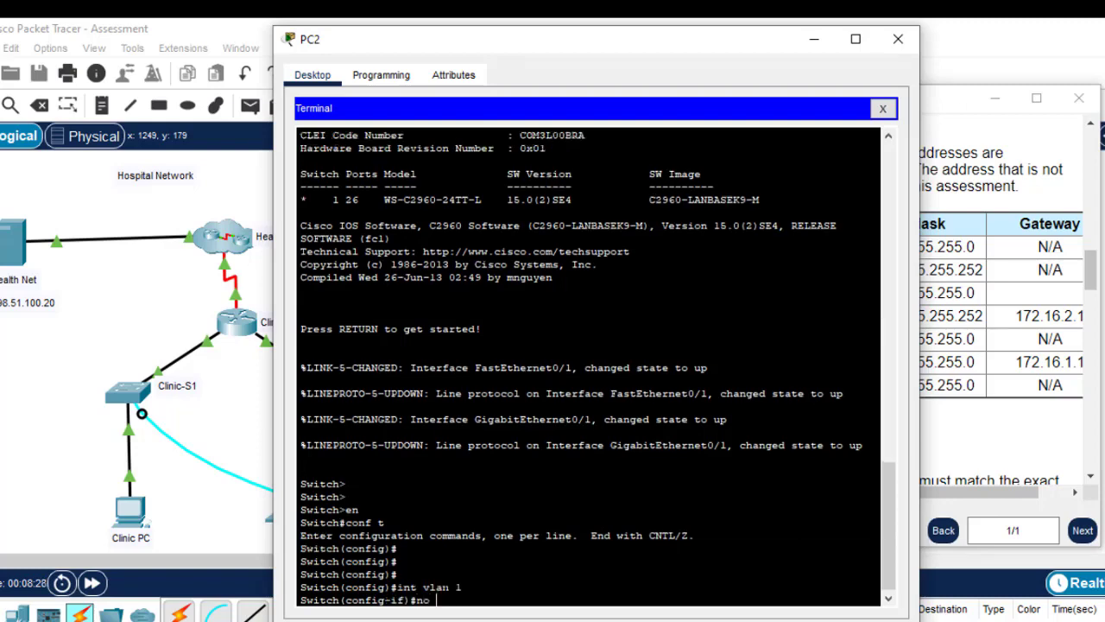
pyautogui.write('no sh')
pyautogui.press('Return')
pyautogui.press('Return')
pyautogui.press('Return')
pyautogui.press('Return')
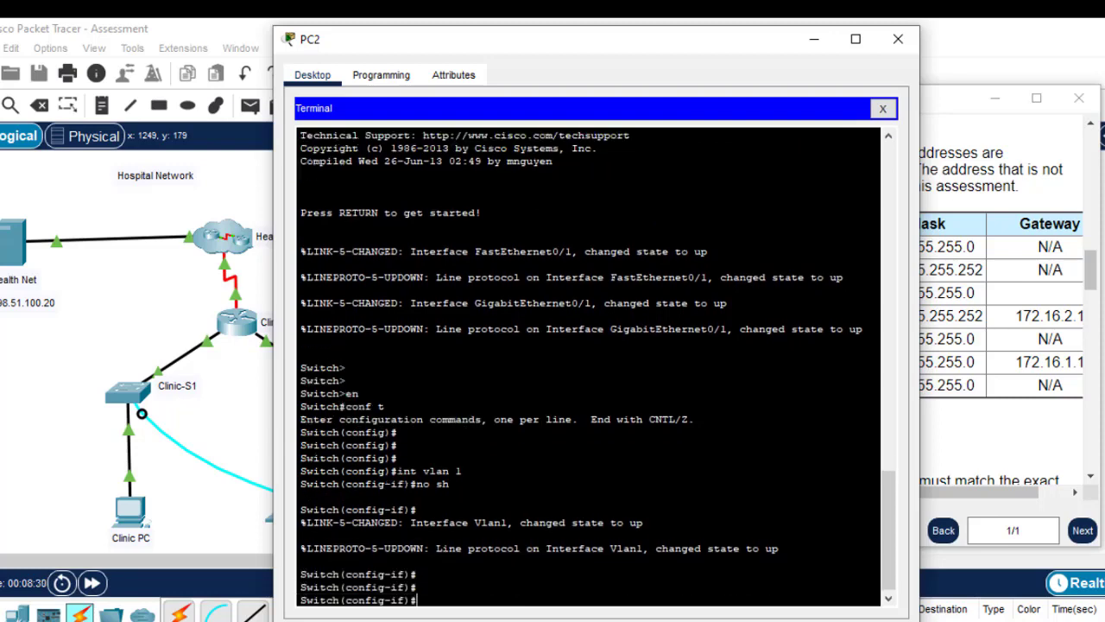
# Assign VLAN 1 the address 172.16.1.150 with mask 255.255.255.0
pyautogui.click(995, 310)
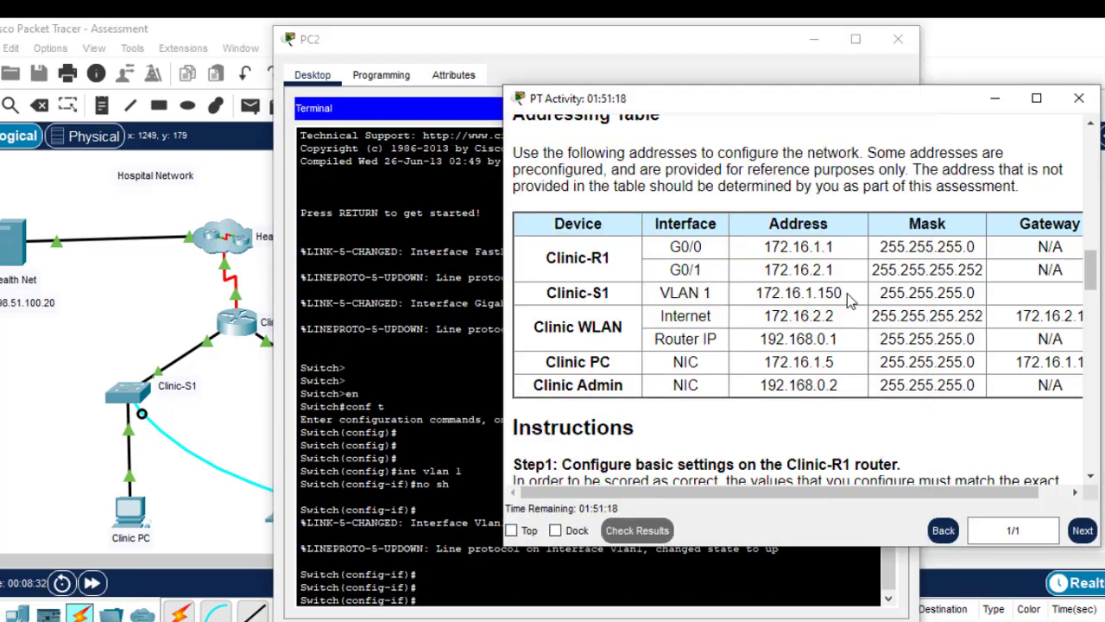
pyautogui.moveTo(844, 293); pyautogui.dragTo(756, 293)
pyautogui.hotkey('ctrl', 'c')
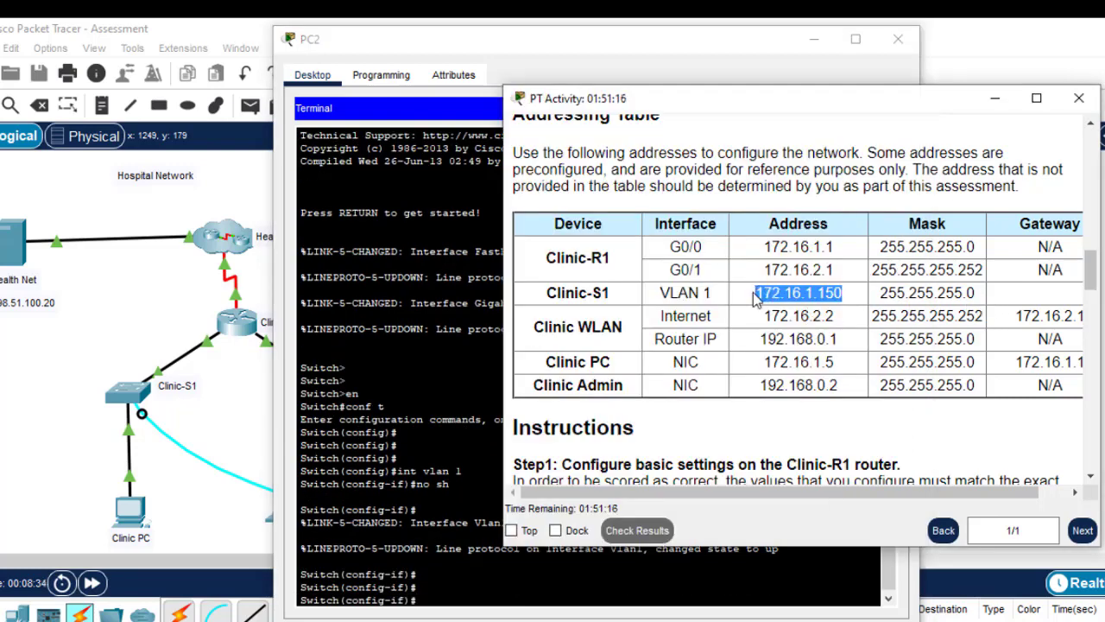
pyautogui.click(418, 588)
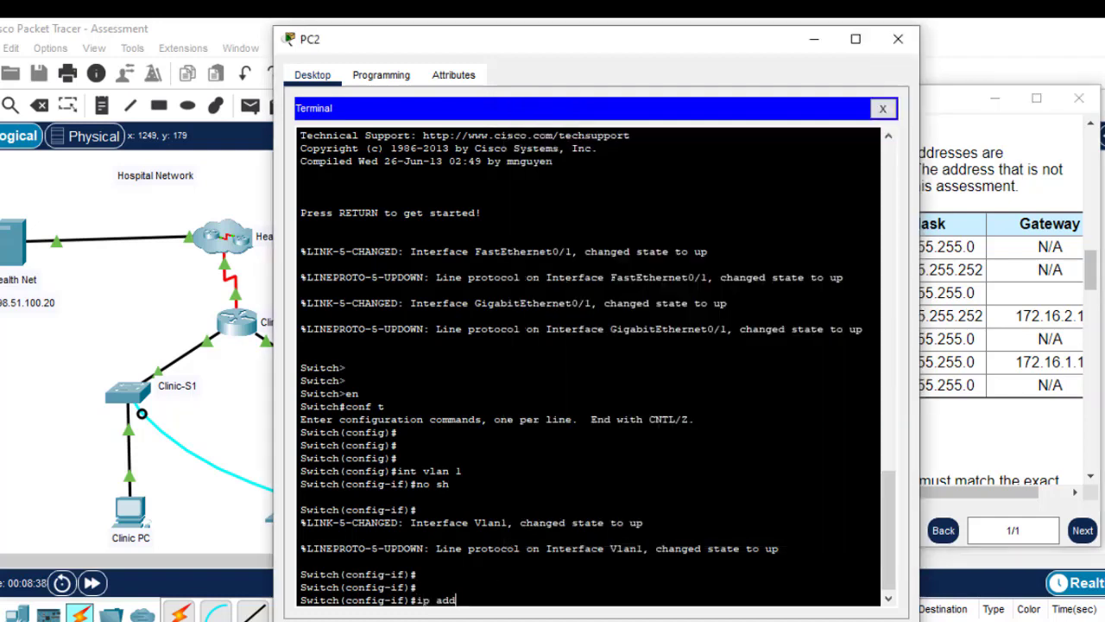
pyautogui.write('ip add')
pyautogui.rightClick(471, 604)
pyautogui.click(514, 611)
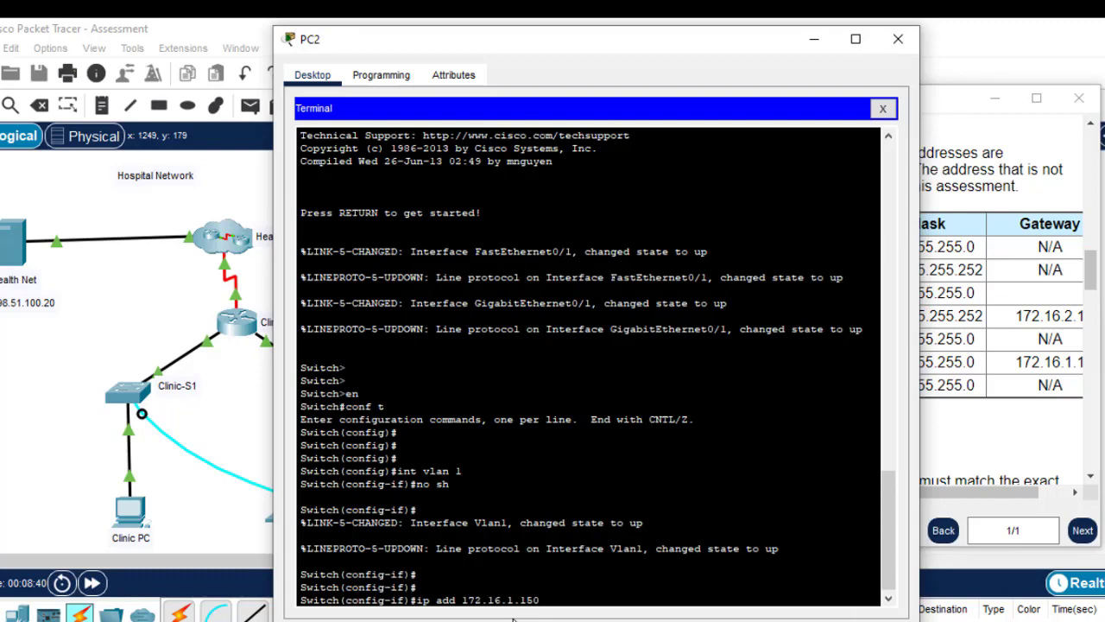
pyautogui.click(952, 316)
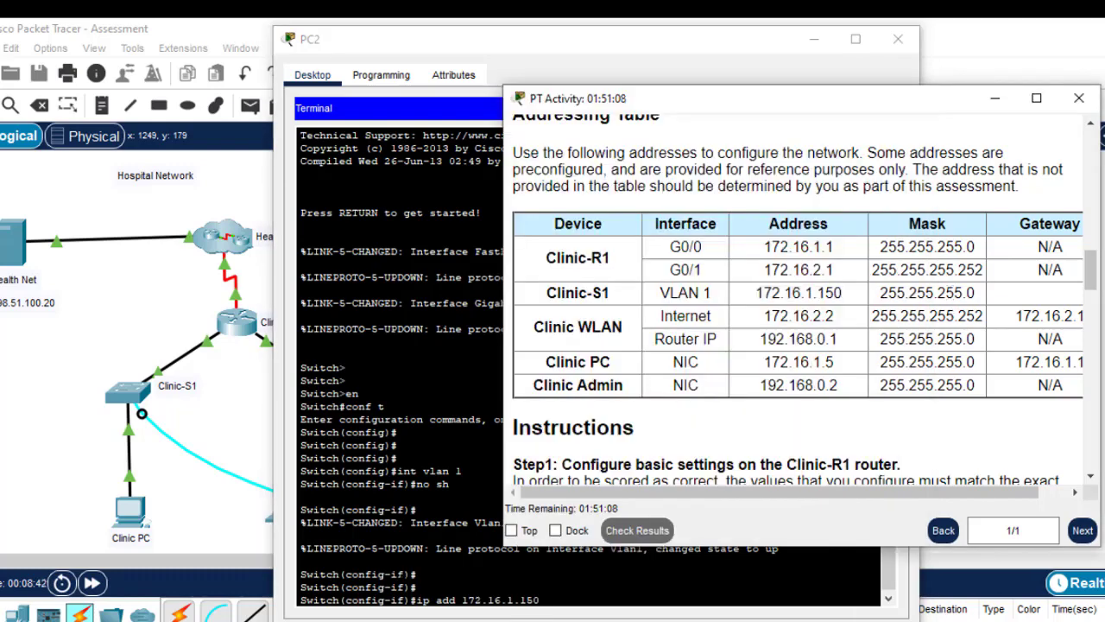
pyautogui.click(572, 601)
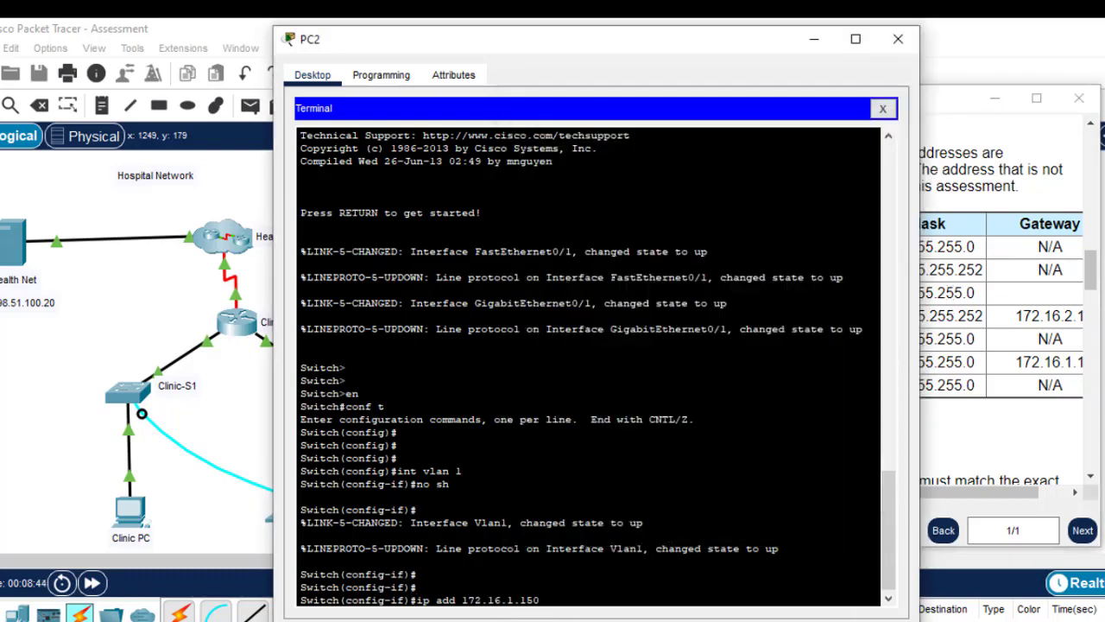
pyautogui.write('55.')
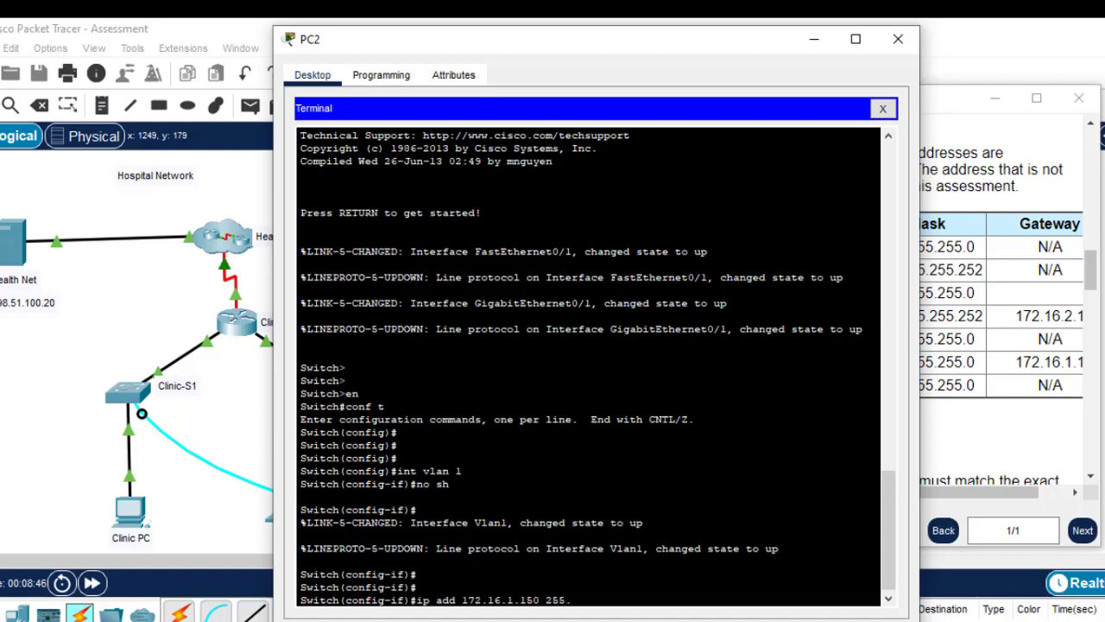
pyautogui.write('255.255.0')
pyautogui.press('Return')
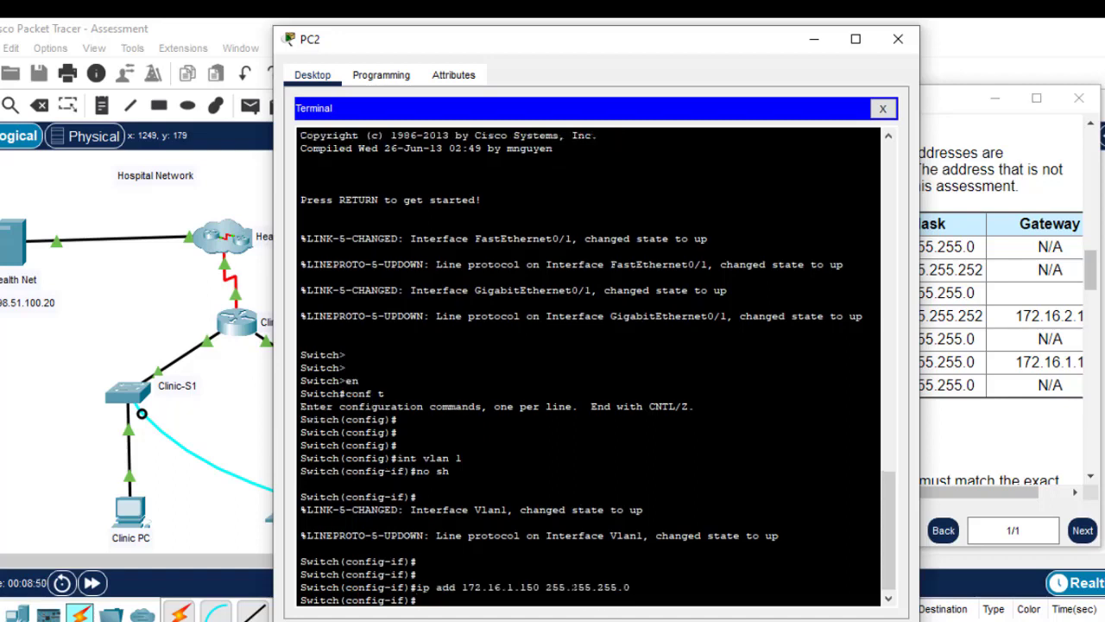
pyautogui.click(979, 318)
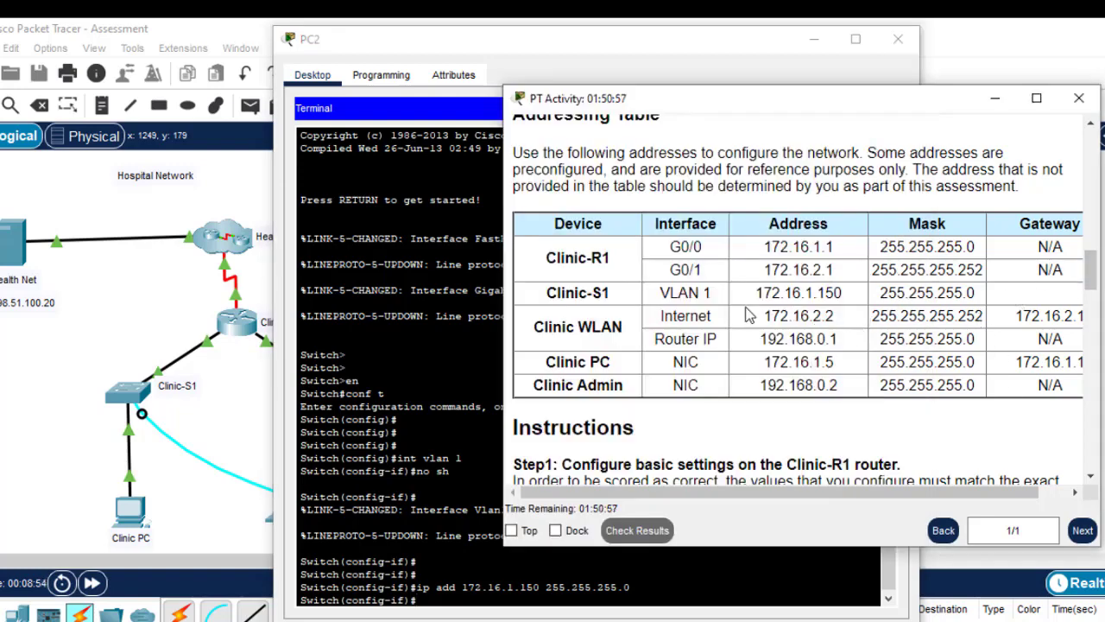
# Read Step 3's default gateway requirement and check the switch address in the terminal
pyautogui.scroll(-1, 1093, 294)
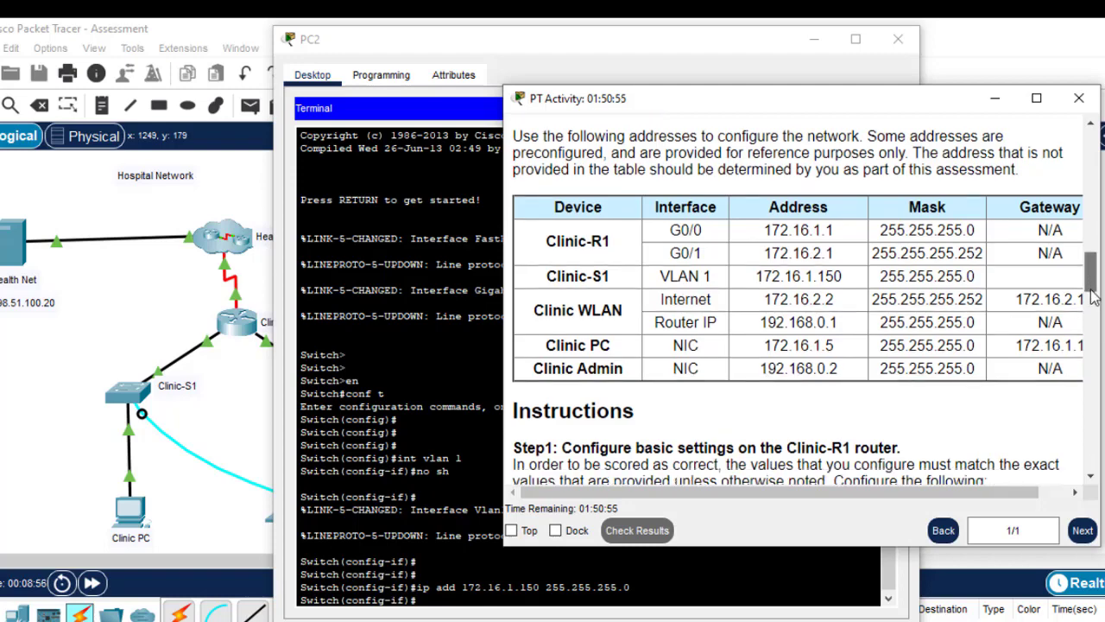
pyautogui.scroll(-5, 1093, 294)
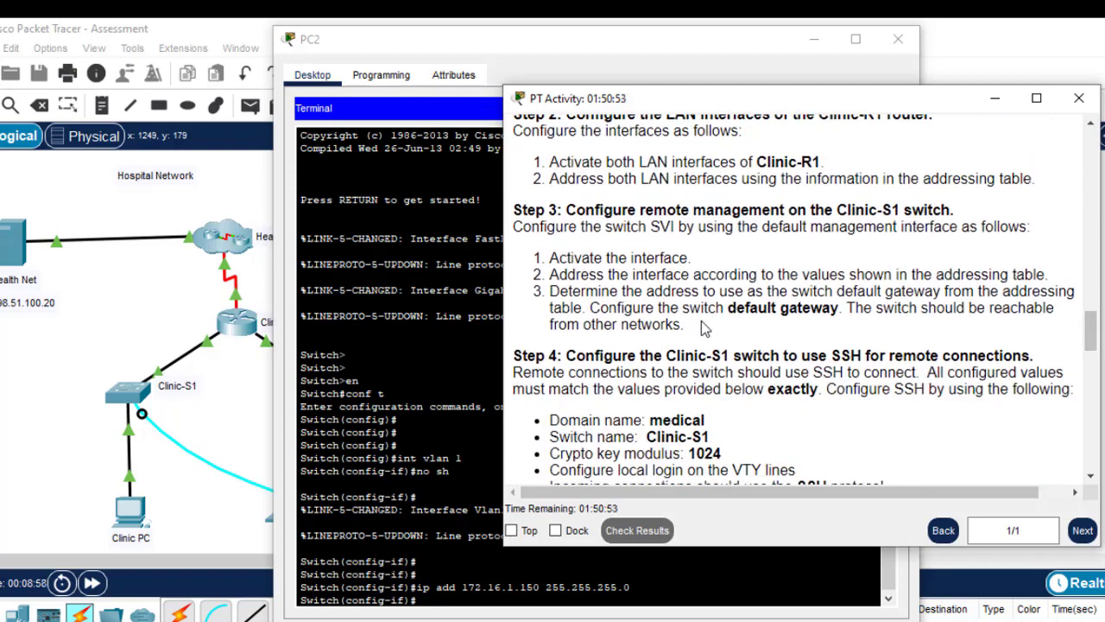
pyautogui.moveTo(702, 327); pyautogui.dragTo(551, 292)
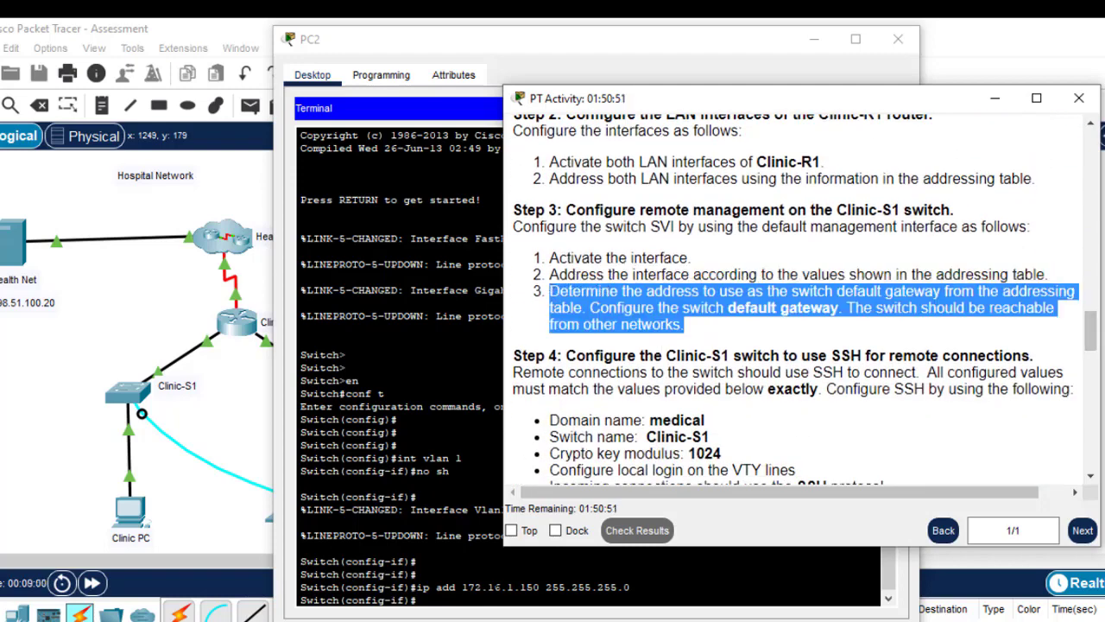
pyautogui.click(417, 574)
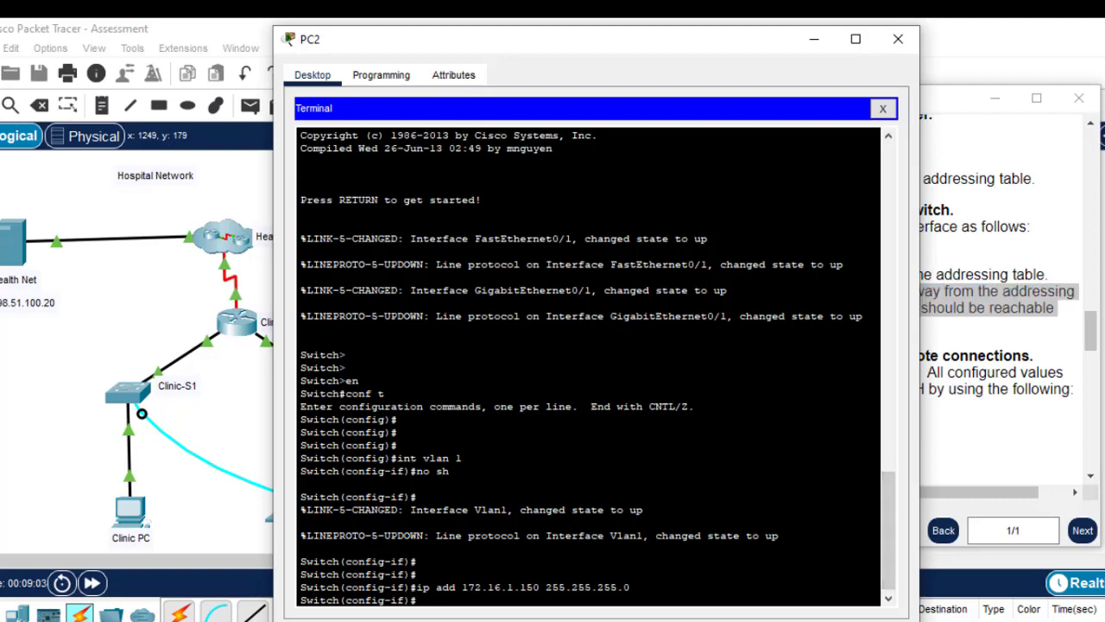
pyautogui.moveTo(540, 587); pyautogui.dragTo(467, 587)
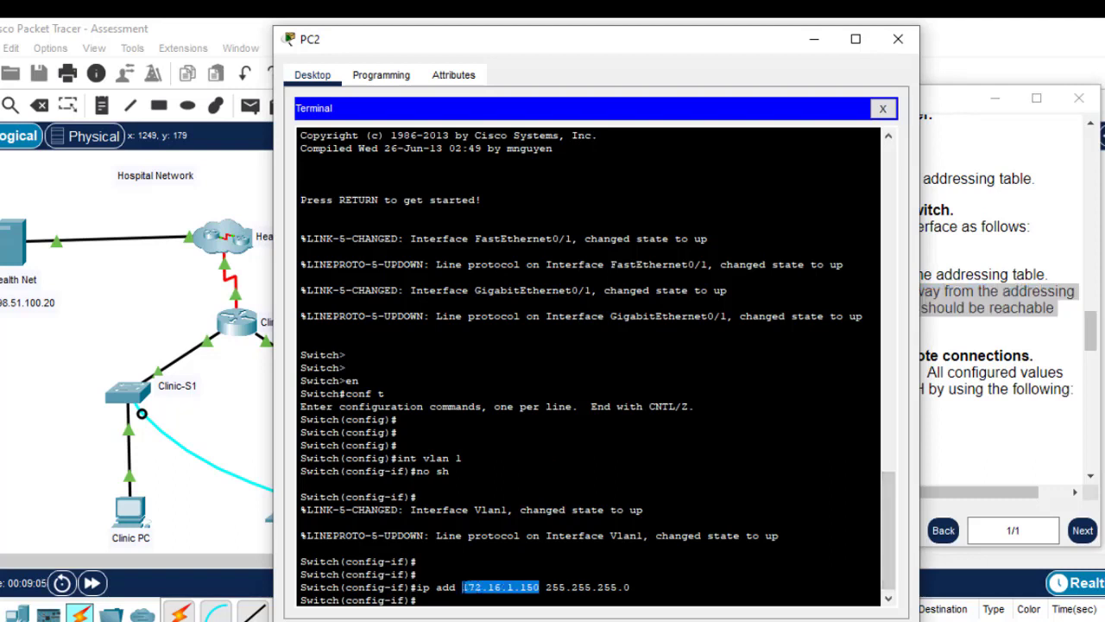
# Select Clinic-R1 G0/0's address 172.16.1.1 in the addressing table as the gateway
pyautogui.click(982, 275)
pyautogui.moveTo(1093, 345); pyautogui.dragTo(1092, 270)
pyautogui.moveTo(837, 287); pyautogui.dragTo(763, 283)
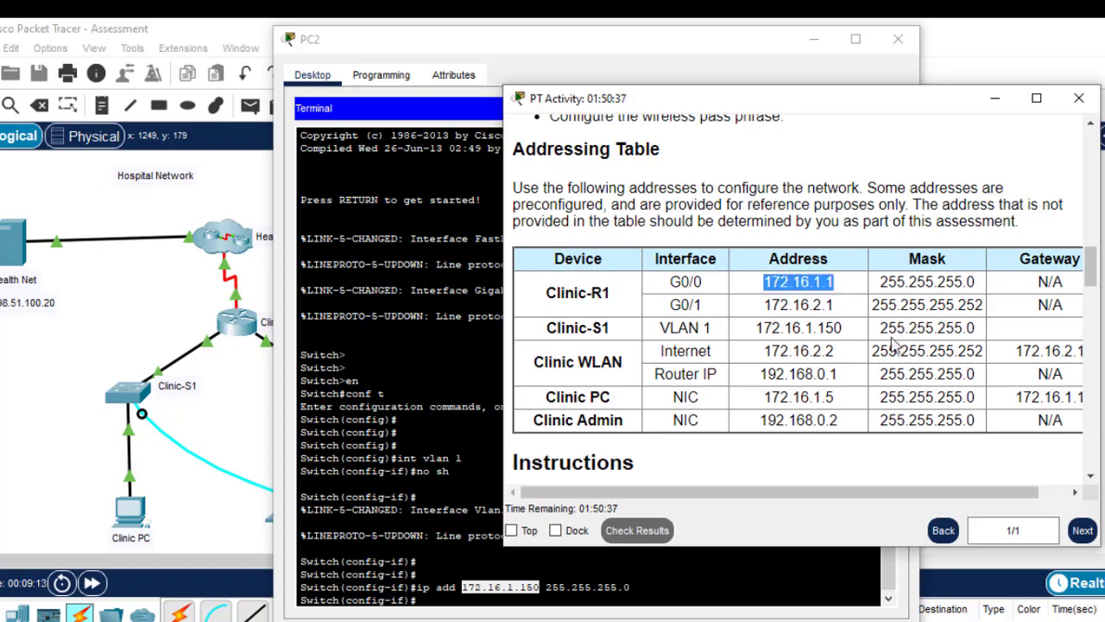
pyautogui.moveTo(973, 283); pyautogui.dragTo(881, 282)
pyautogui.moveTo(976, 328); pyautogui.dragTo(880, 329)
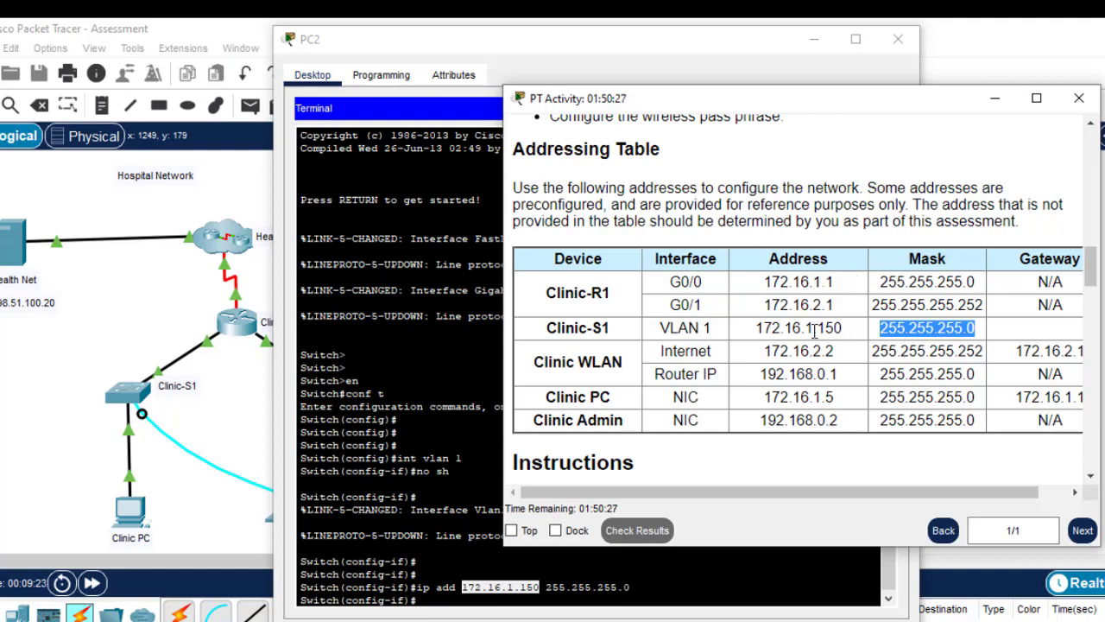
pyautogui.moveTo(842, 328); pyautogui.dragTo(764, 325)
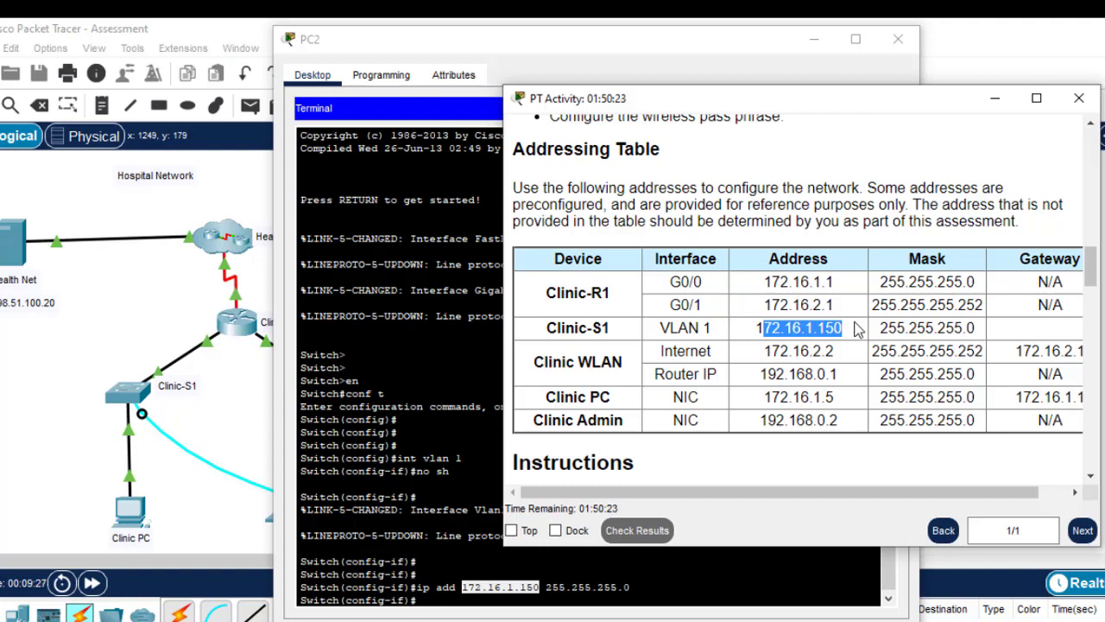
pyautogui.click(827, 285)
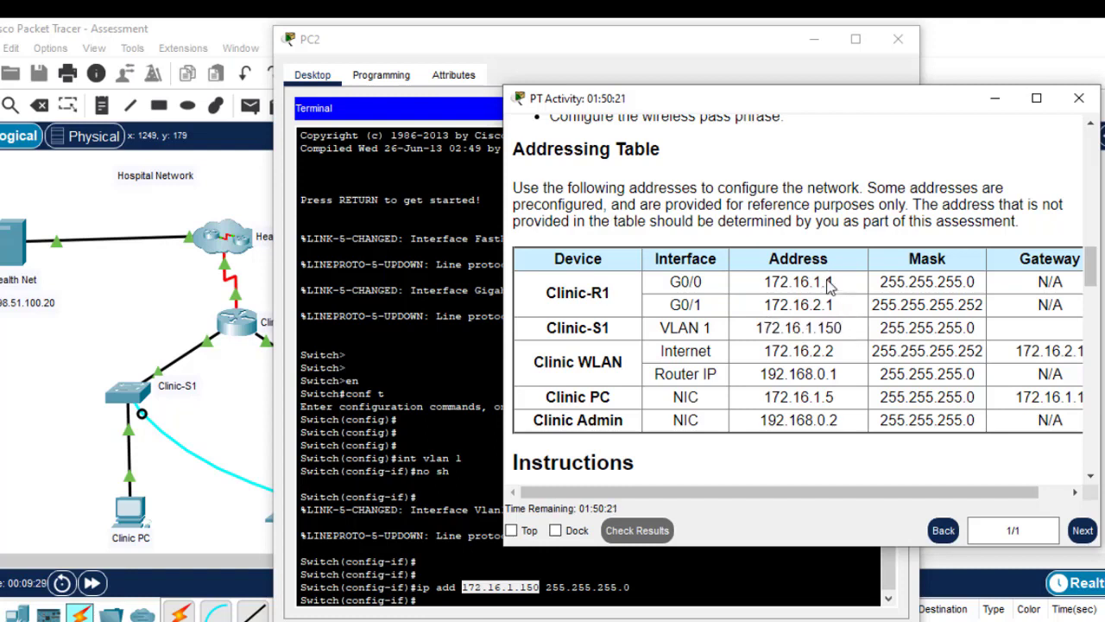
pyautogui.moveTo(827, 285); pyautogui.dragTo(765, 282)
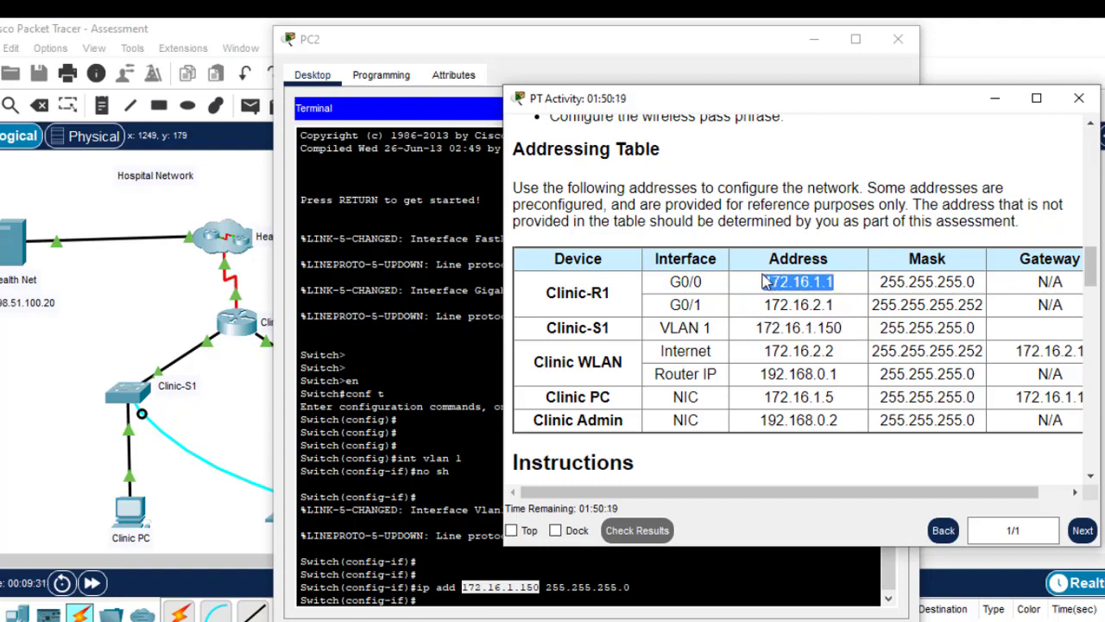
pyautogui.click(437, 607)
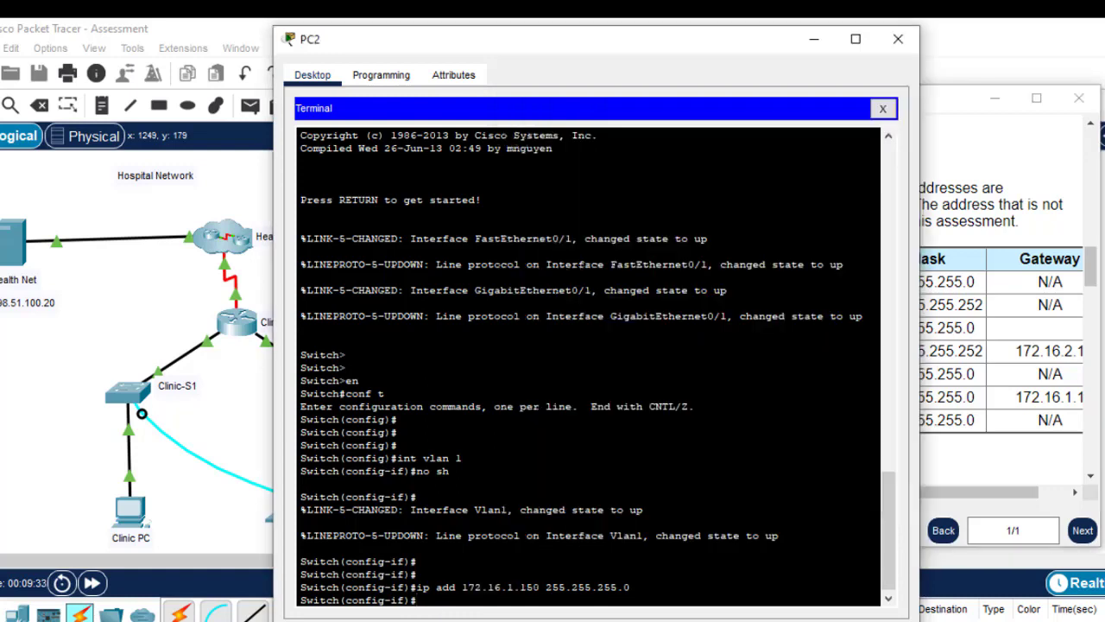
# Leave VLAN 1 configuration and set the switch's default gateway to 172.16.1.1
pyautogui.write('exit')
pyautogui.press('Return')
pyautogui.press('Return')
pyautogui.press('Return')
pyautogui.press('Return')
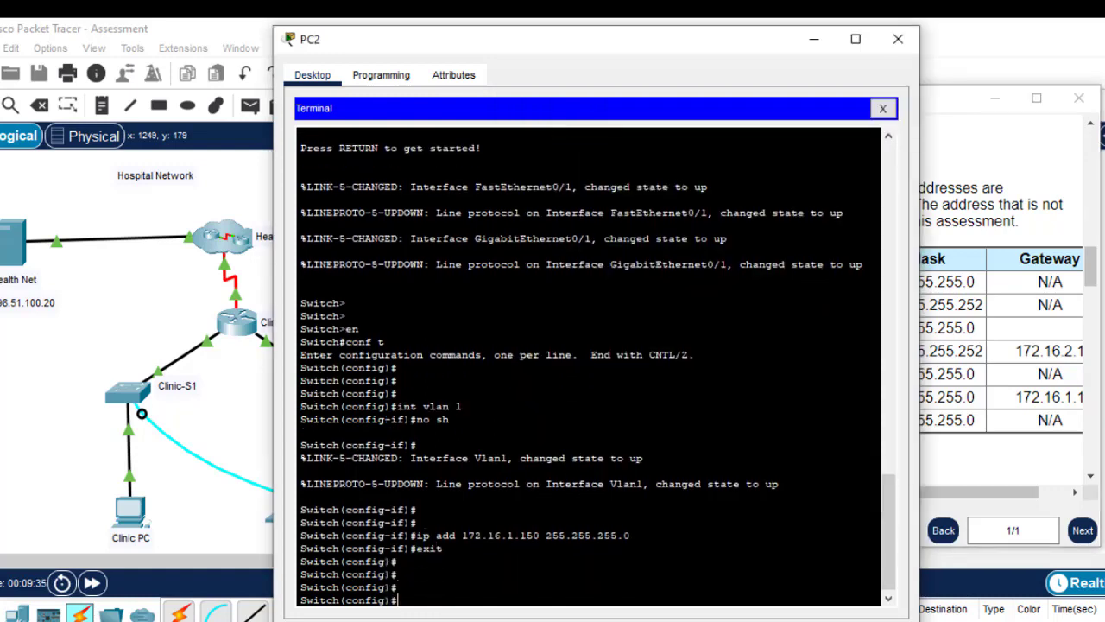
pyautogui.write('ip de')
pyautogui.press('Tab')
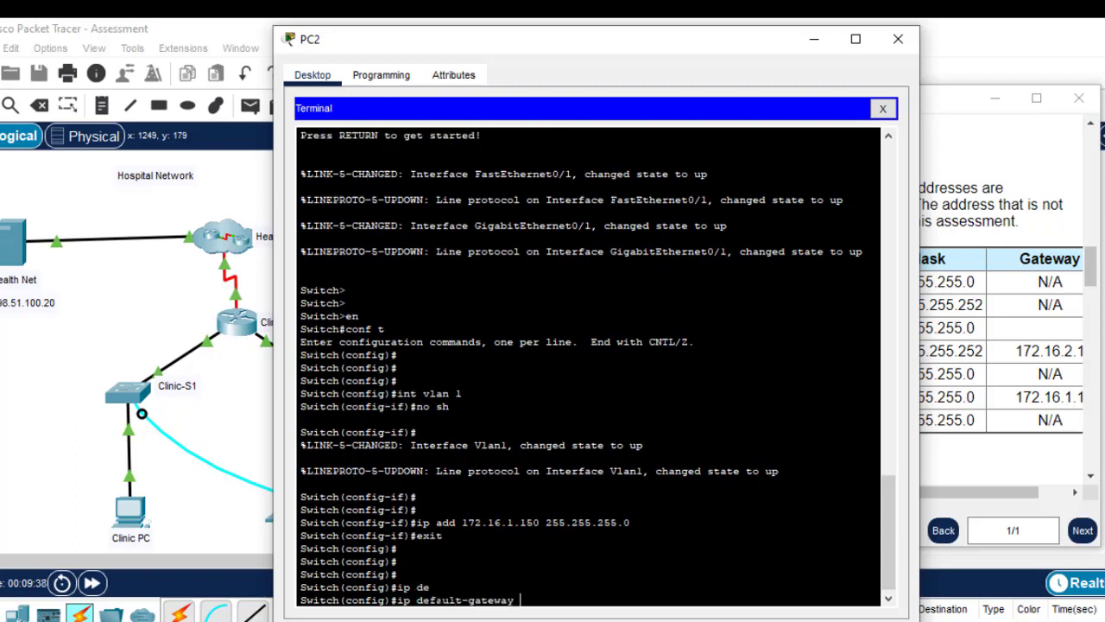
pyautogui.write('172.16.1.1')
pyautogui.press('Return')
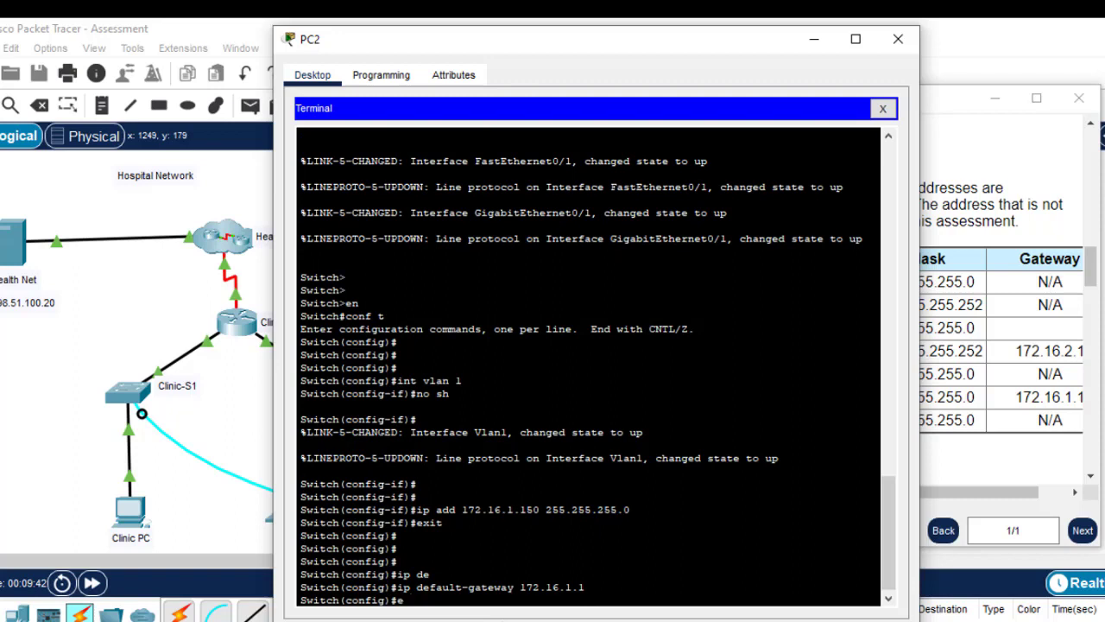
pyautogui.press('Return')
pyautogui.press('Return')
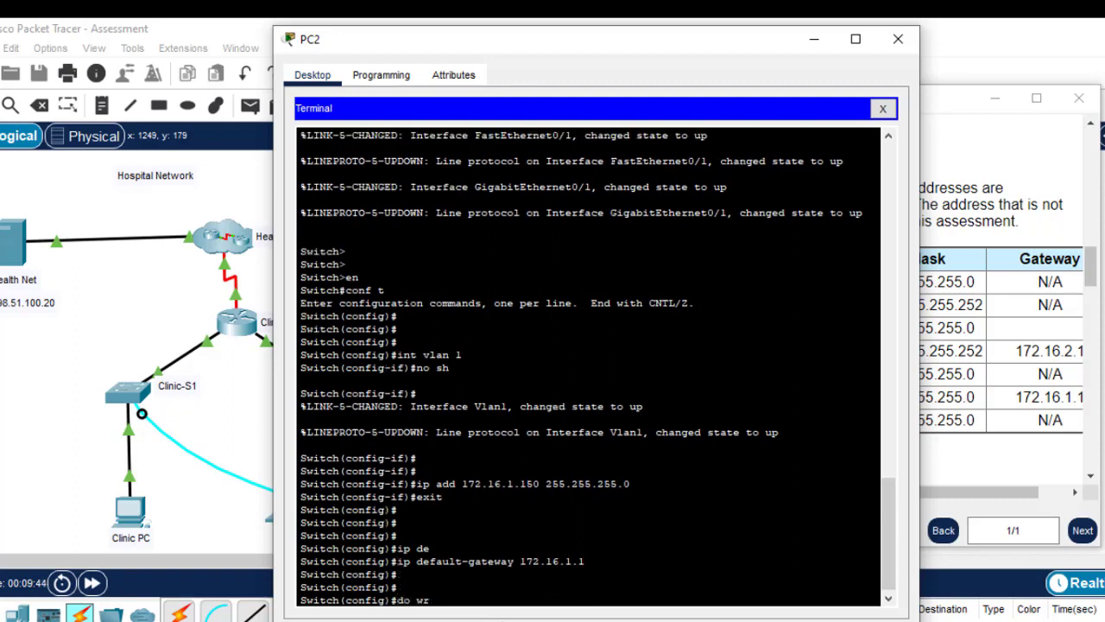
# Save the switch configuration and scroll the instructions to Step 4
pyautogui.write('do wr')
pyautogui.press('Return')
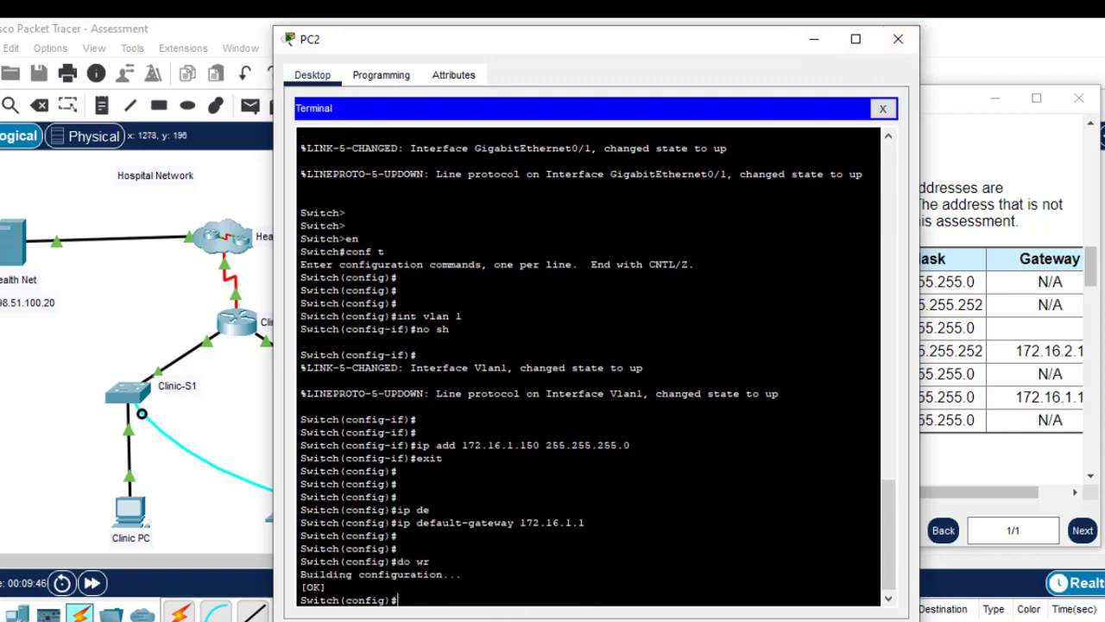
pyautogui.click(1092, 284)
pyautogui.moveTo(1092, 283); pyautogui.dragTo(1088, 355)
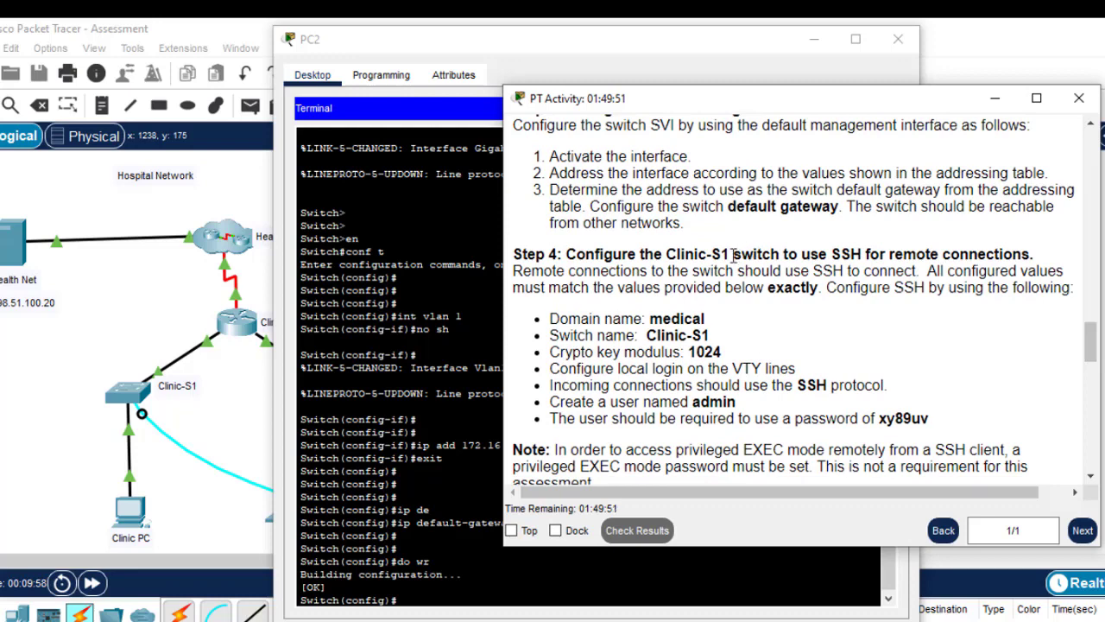
# Set the switch's IP domain name to medical
pyautogui.moveTo(733, 256); pyautogui.dragTo(669, 254)
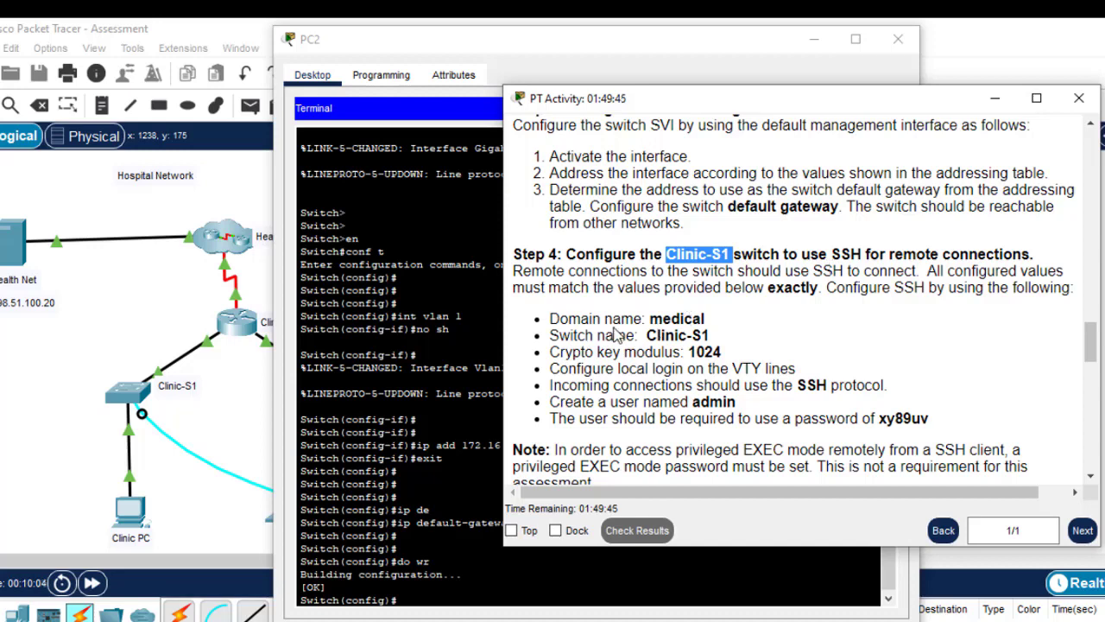
pyautogui.moveTo(706, 320); pyautogui.dragTo(651, 319)
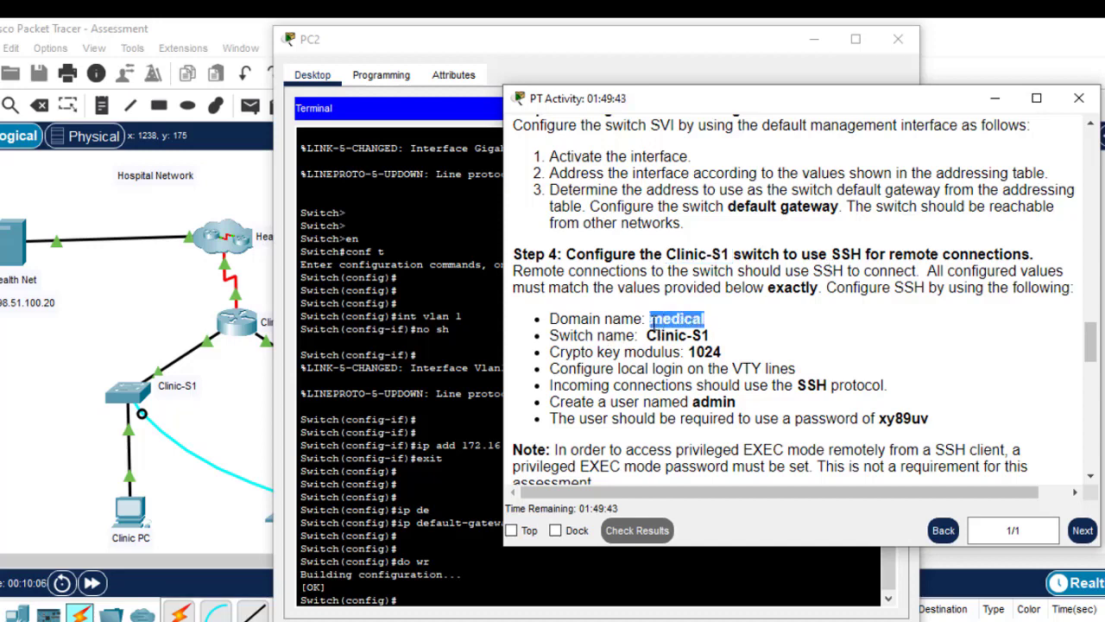
pyautogui.click(455, 607)
pyautogui.press('Return')
pyautogui.press('Return')
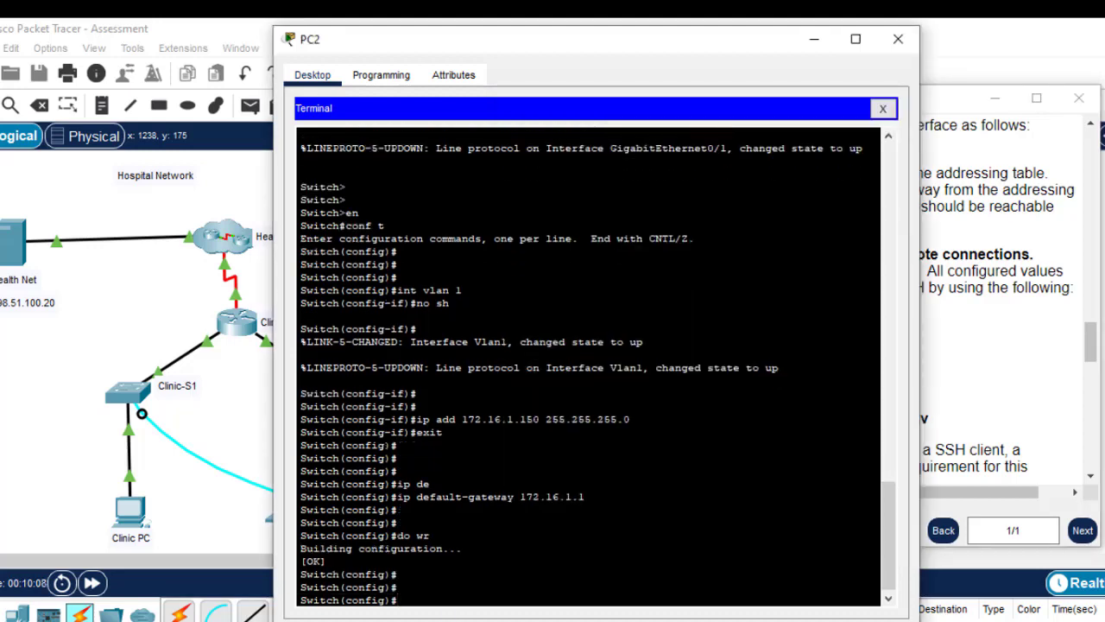
pyautogui.write('ip domain')
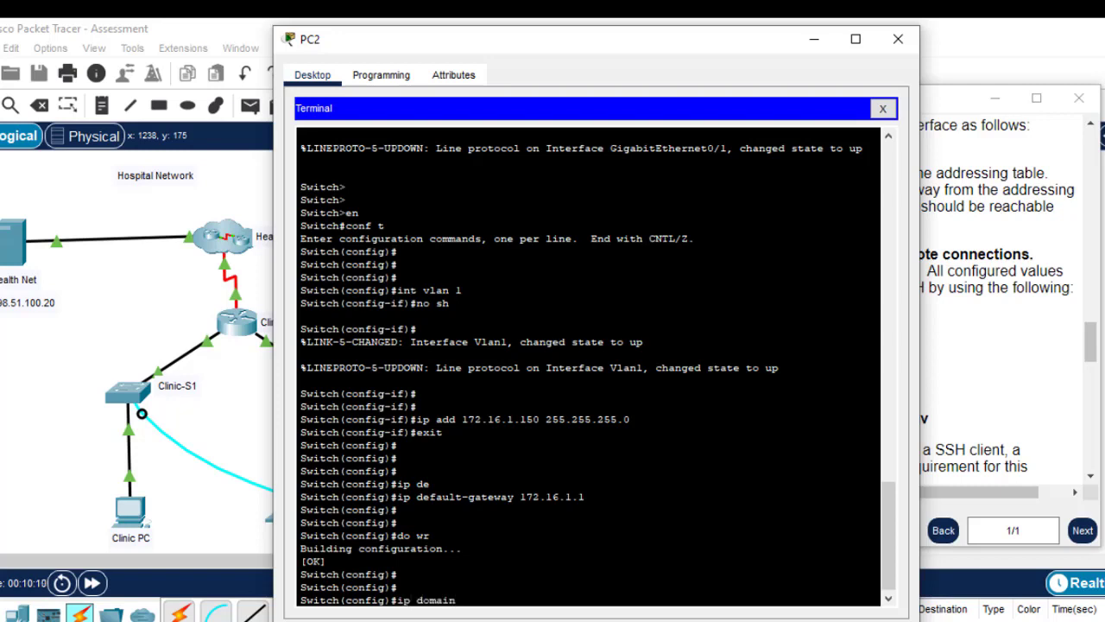
pyautogui.write('-naem')
pyautogui.click(965, 338)
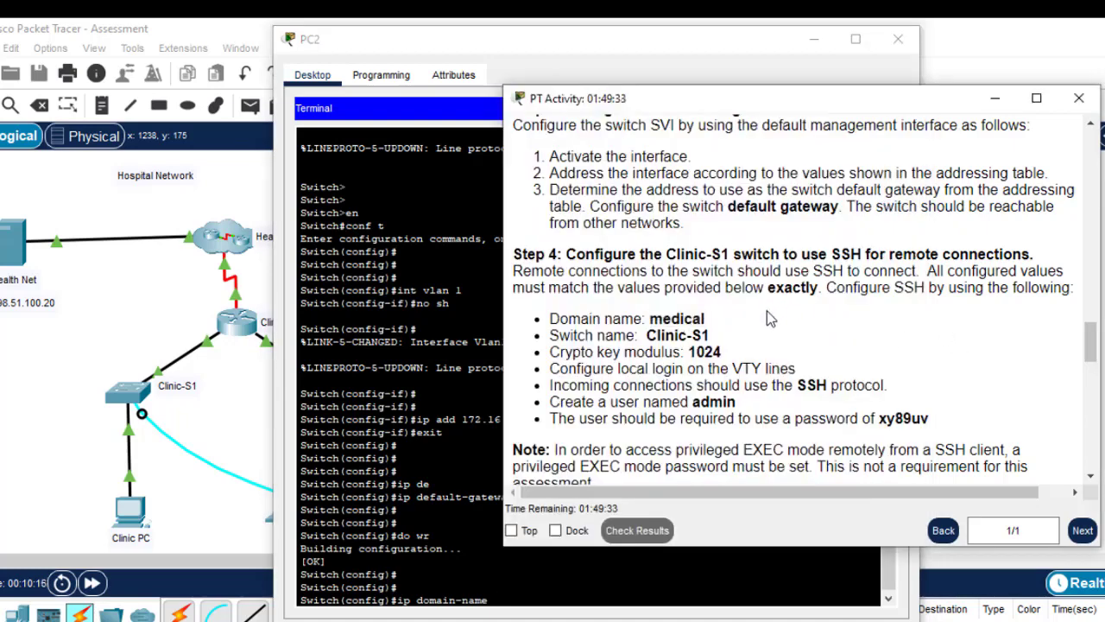
pyautogui.click(516, 602)
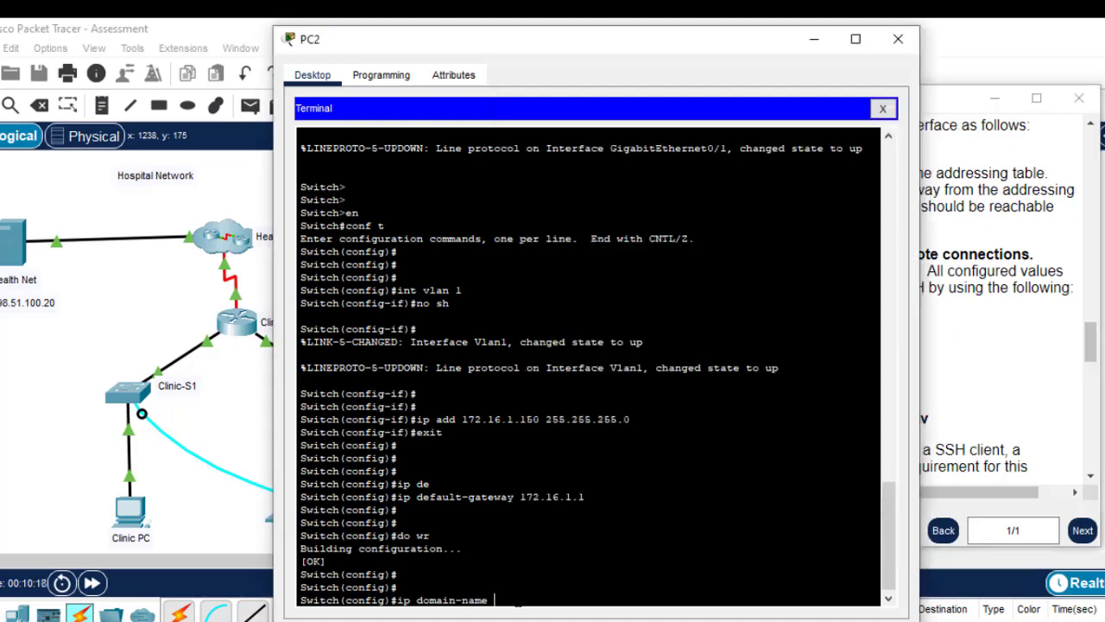
pyautogui.write('edical')
pyautogui.press('Return')
# Change the switch hostname to Clinic-S1
pyautogui.click(1007, 381)
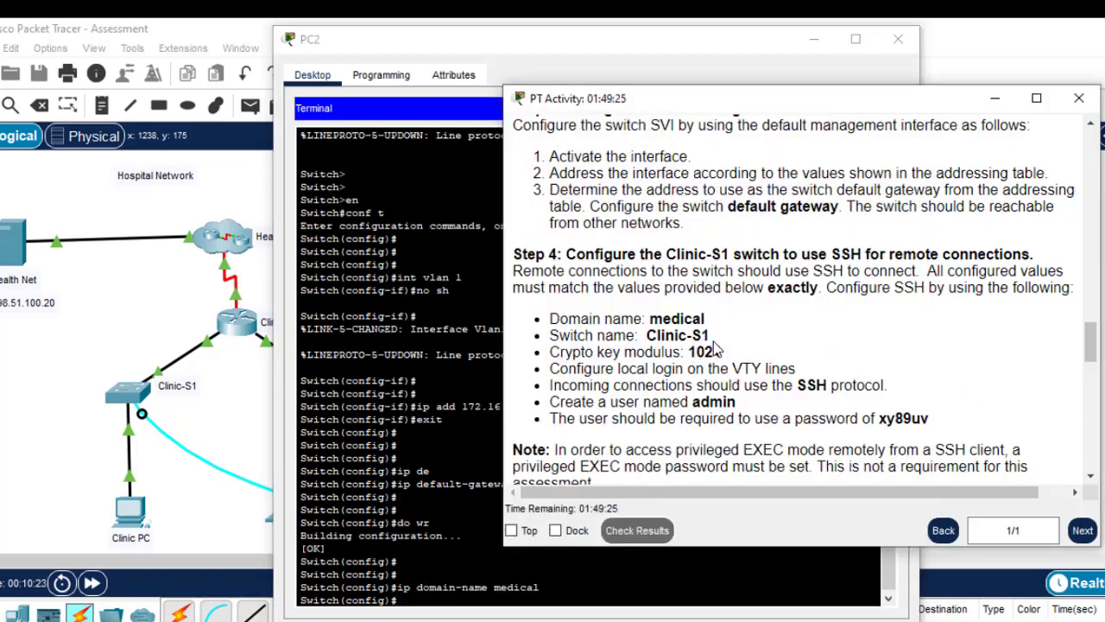
pyautogui.moveTo(711, 337); pyautogui.dragTo(647, 341)
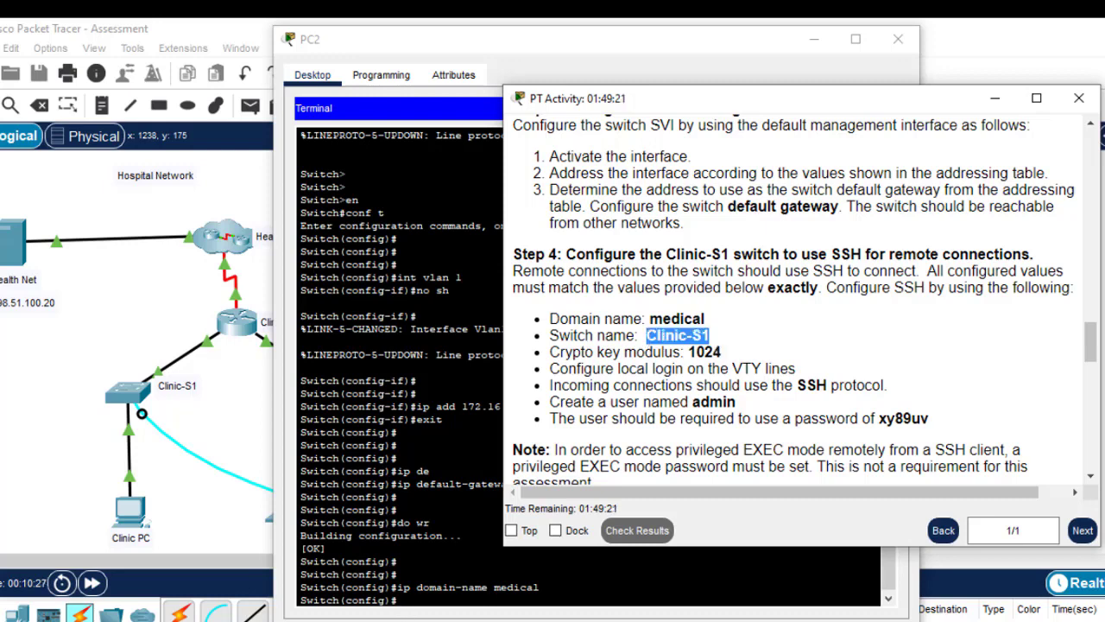
pyautogui.click(410, 587)
pyautogui.write('hostna')
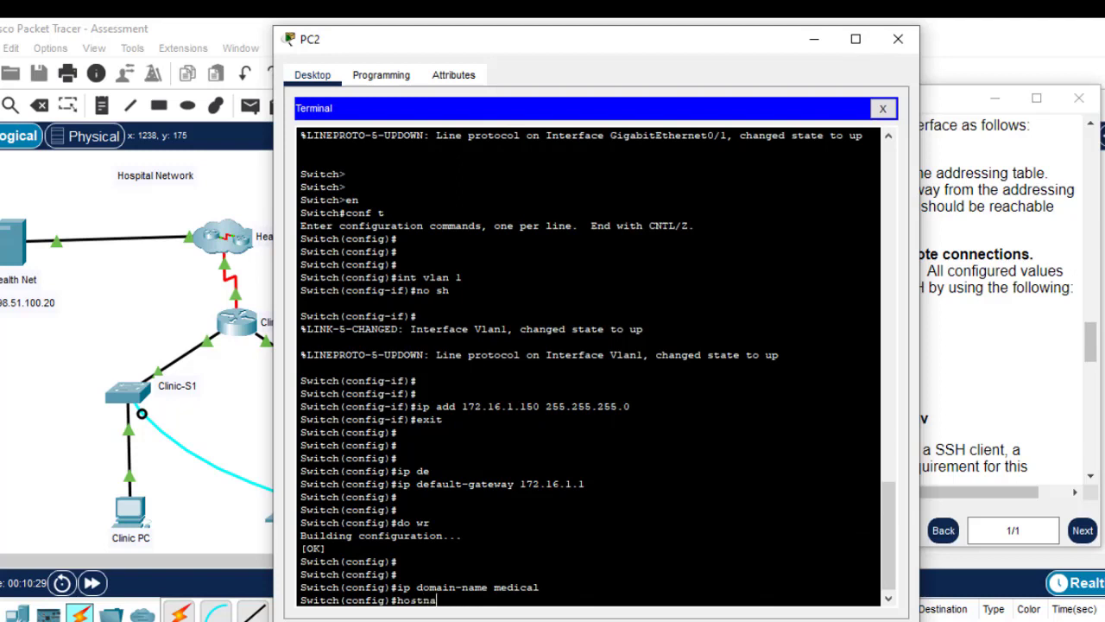
pyautogui.press('Tab')
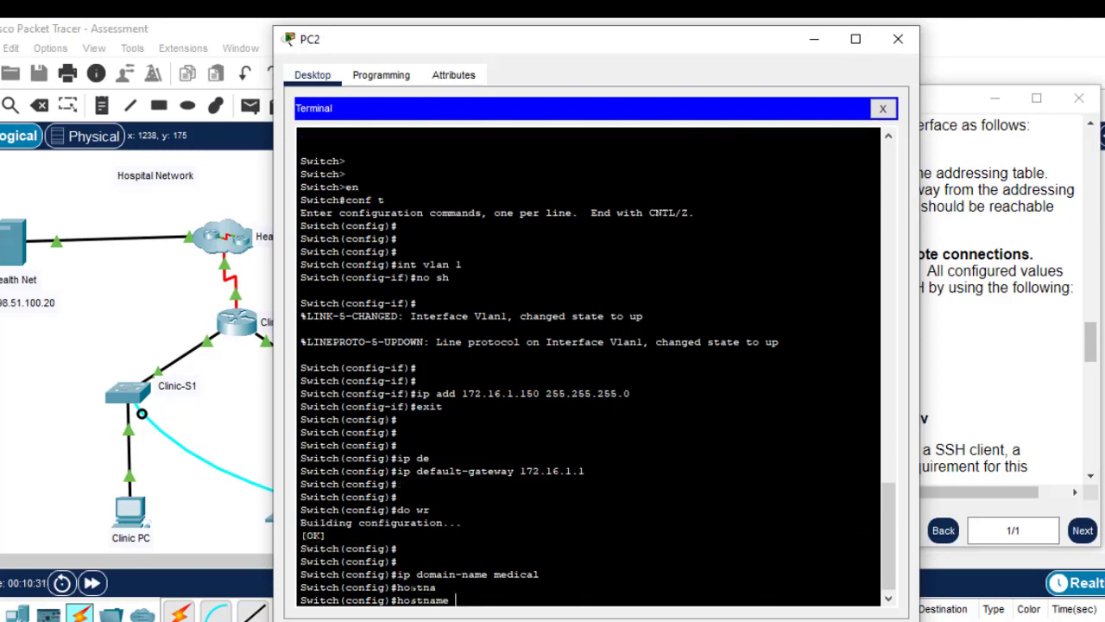
pyautogui.write('Clinic-S1')
pyautogui.press('Return')
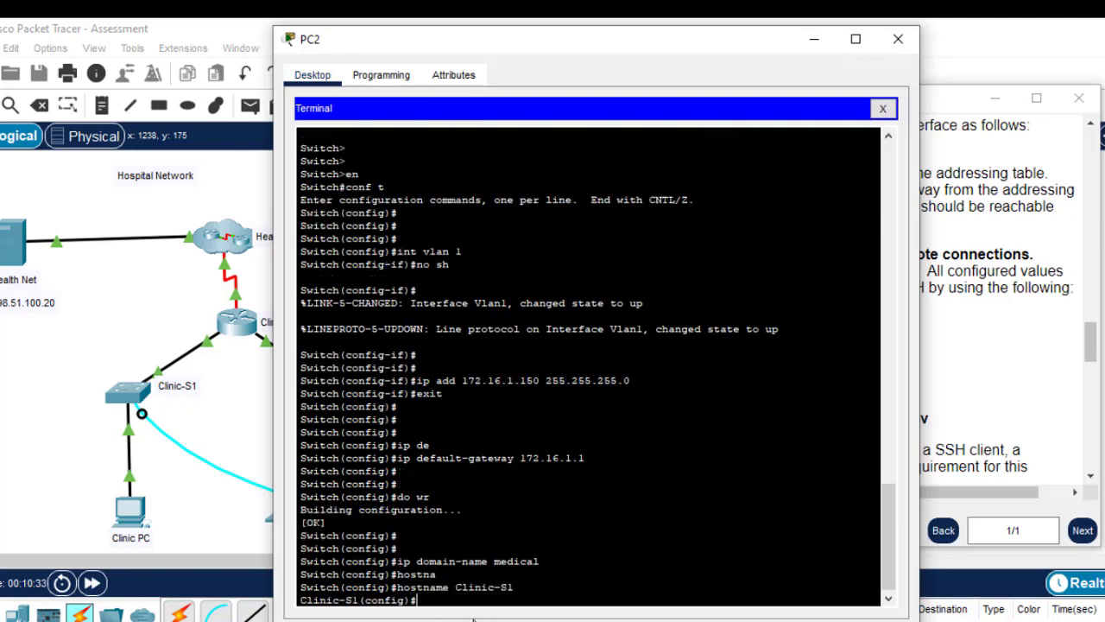
pyautogui.press('Return')
pyautogui.press('Return')
pyautogui.click(992, 355)
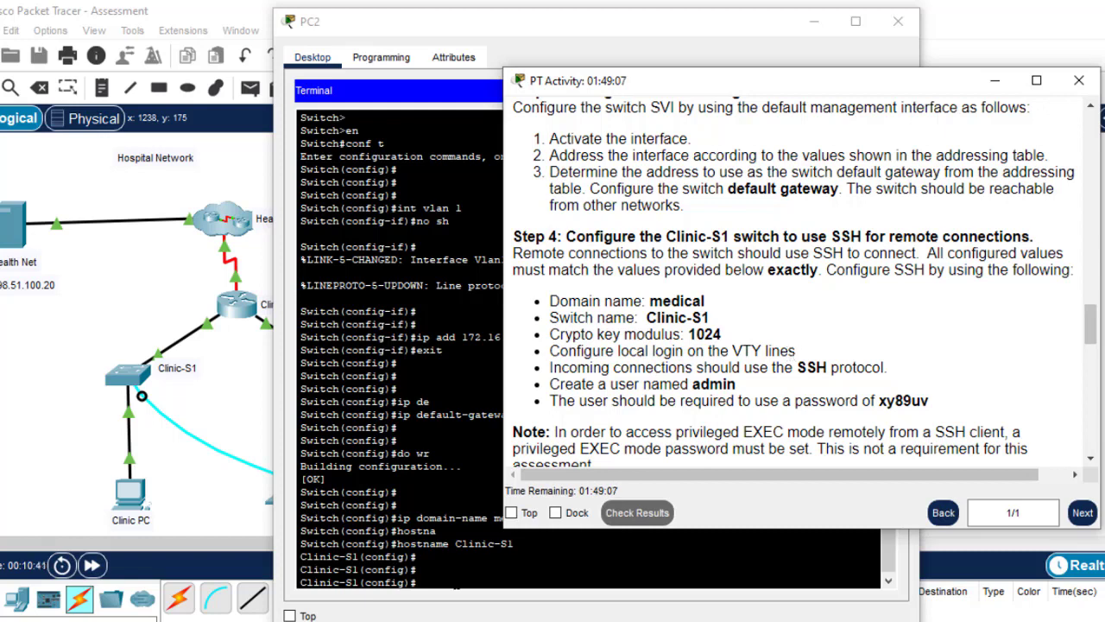
# Enter line vty 0 15 and enable login local on the VTY lines
pyautogui.click(456, 586)
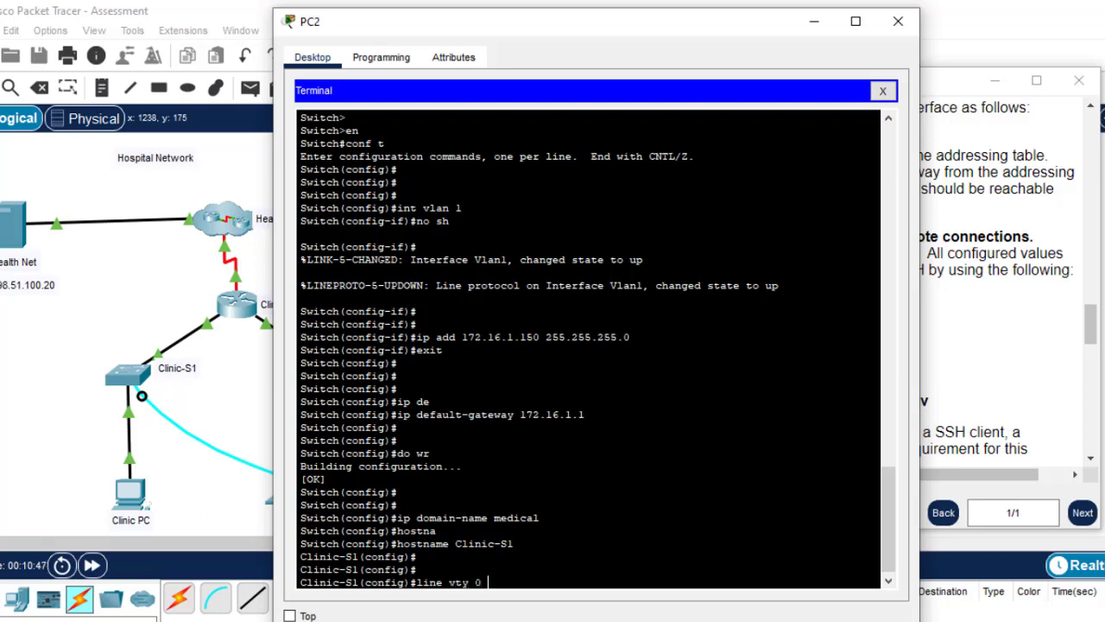
pyautogui.press('Return')
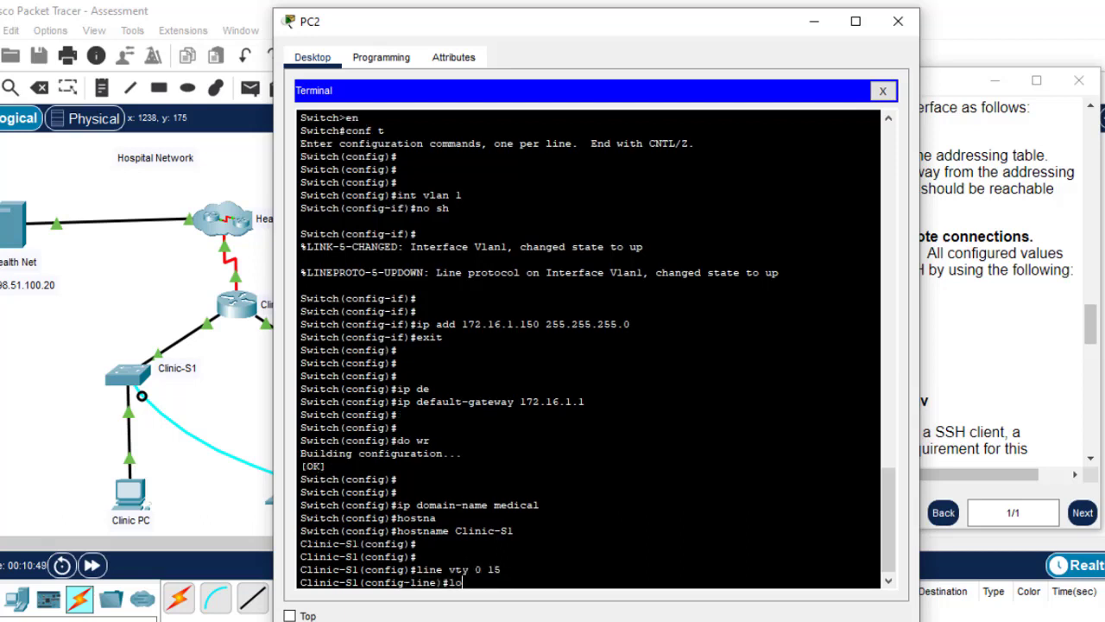
pyautogui.write('login loca')
pyautogui.press('Return')
pyautogui.press('Up')
pyautogui.write('l')
pyautogui.press('Return')
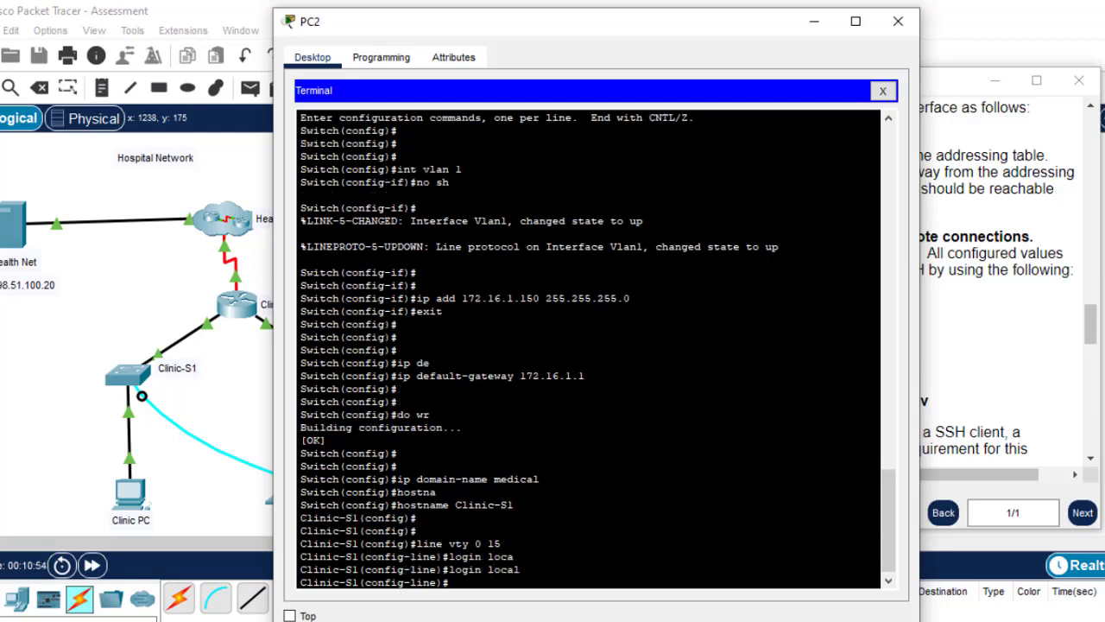
pyautogui.write('exi')
# Restrict the VTY lines to SSH with transport input ssh
pyautogui.click(1016, 377)
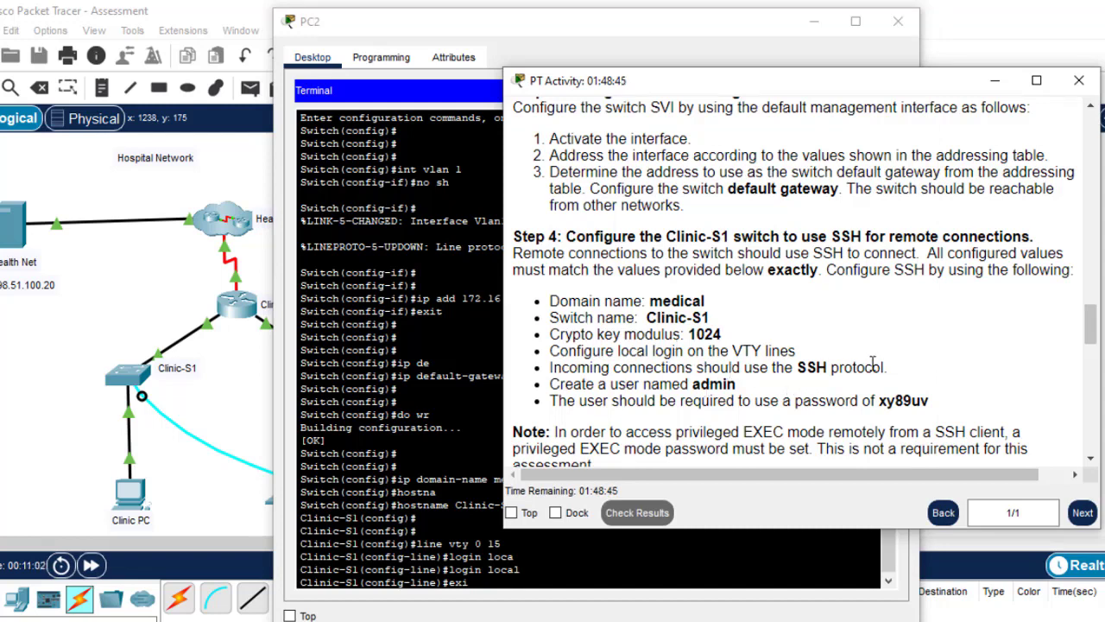
pyautogui.click(483, 570)
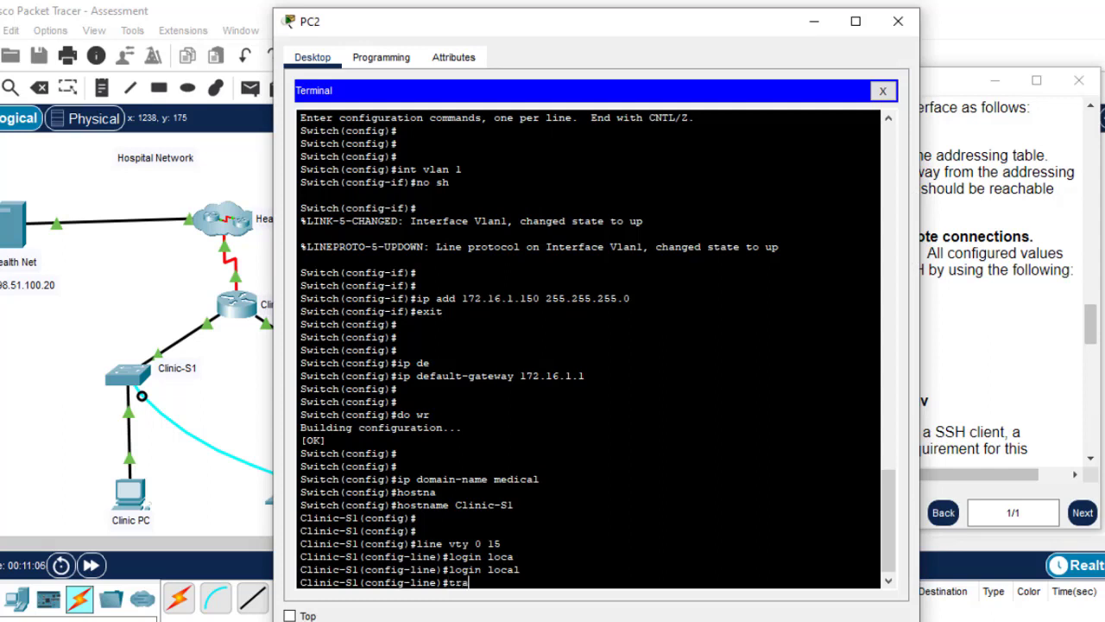
pyautogui.write('n')
pyautogui.press('Tab')
pyautogui.write('in')
pyautogui.press('Tab')
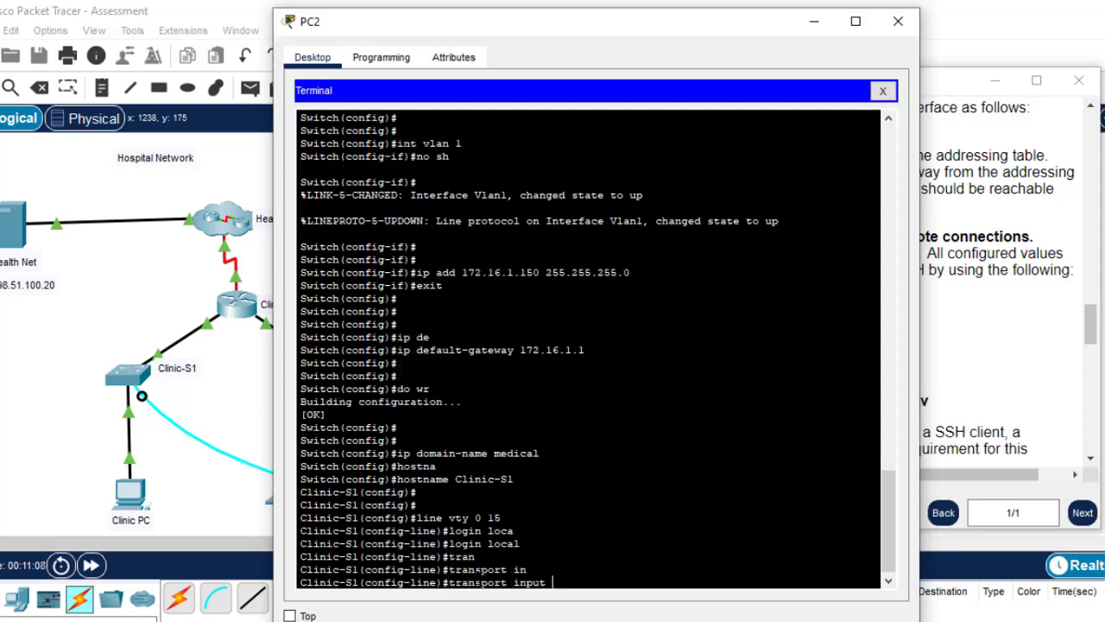
pyautogui.write('ss')
pyautogui.press('Tab')
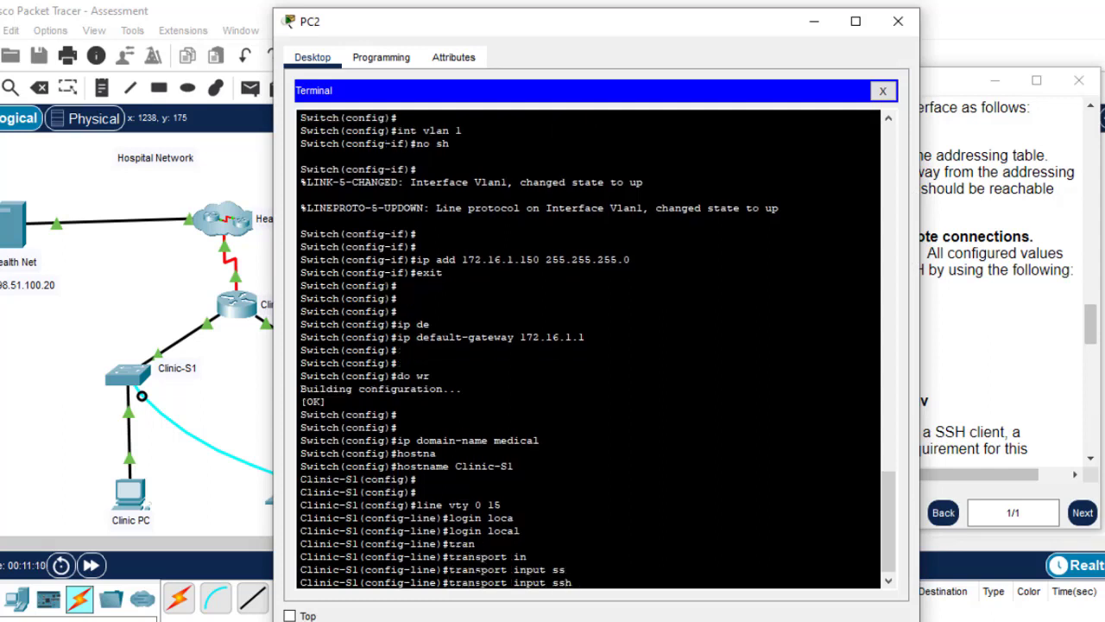
pyautogui.press('Return')
pyautogui.click(1015, 377)
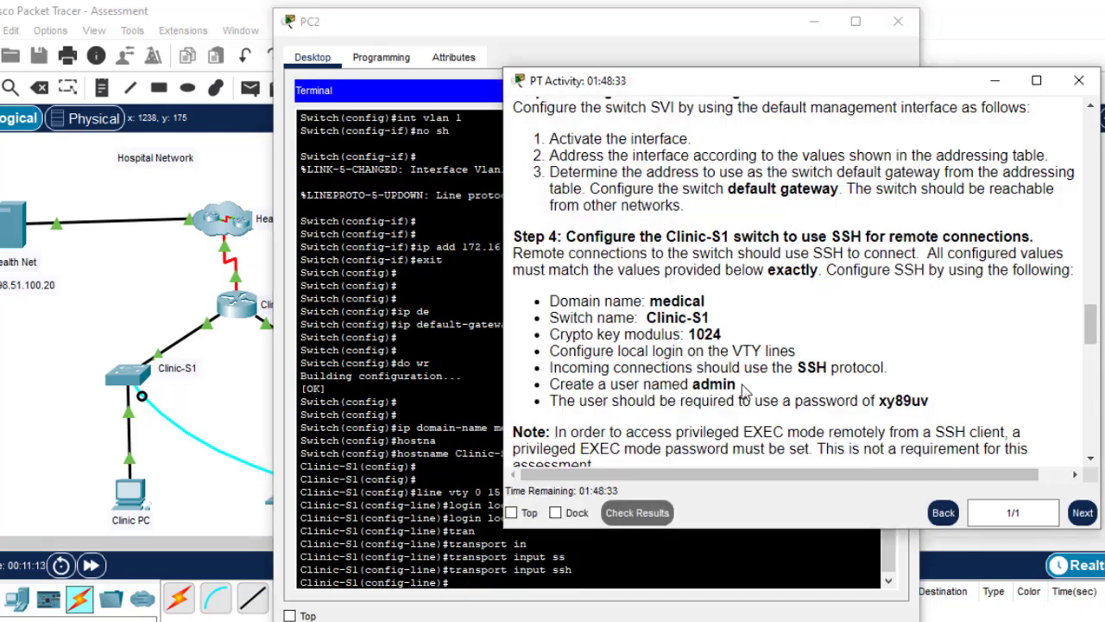
pyautogui.click(477, 587)
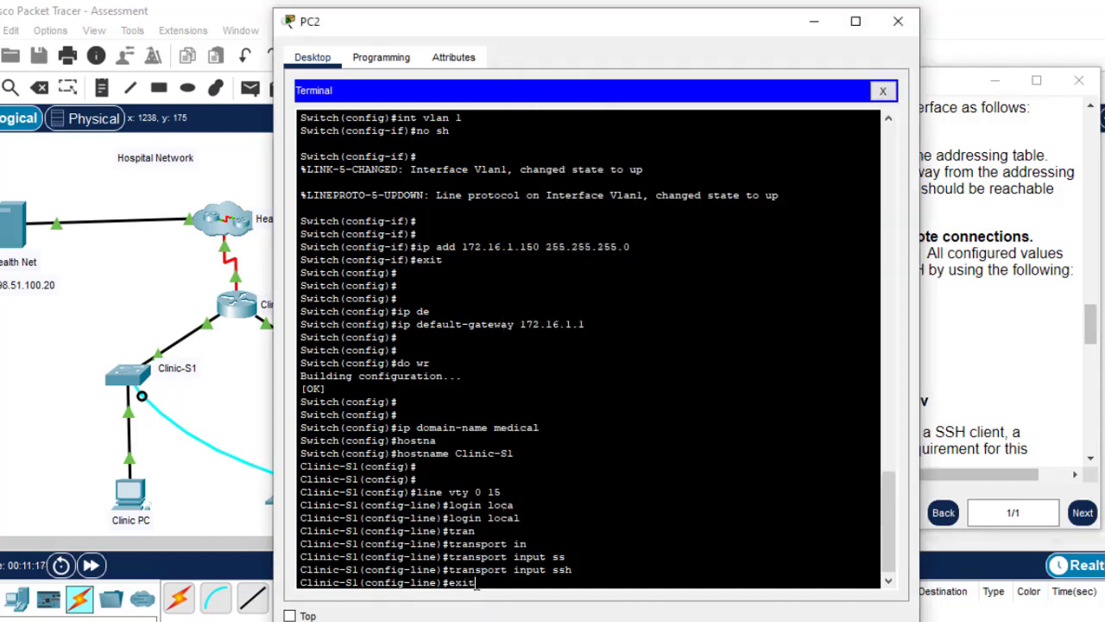
# Create local user admin on Clinic-S1 with the required password copied from the instructions
pyautogui.press('Return')
pyautogui.press('Return')
pyautogui.press('Return')
pyautogui.press('Return')
pyautogui.write('user')
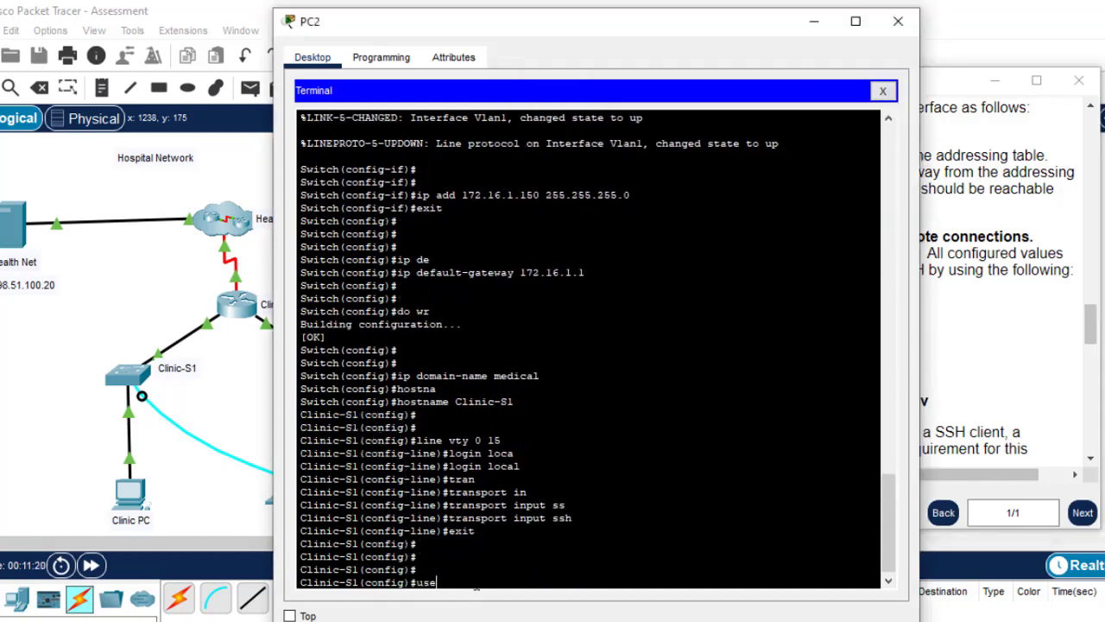
pyautogui.press('Tab')
pyautogui.write('admin')
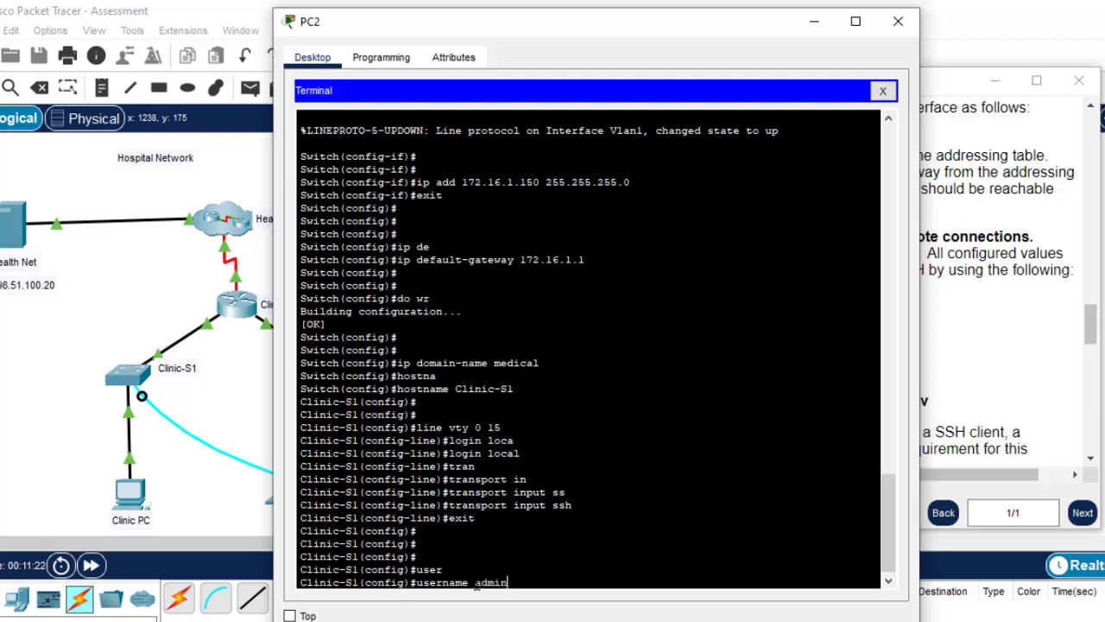
pyautogui.press('Tab')
pyautogui.write('pa')
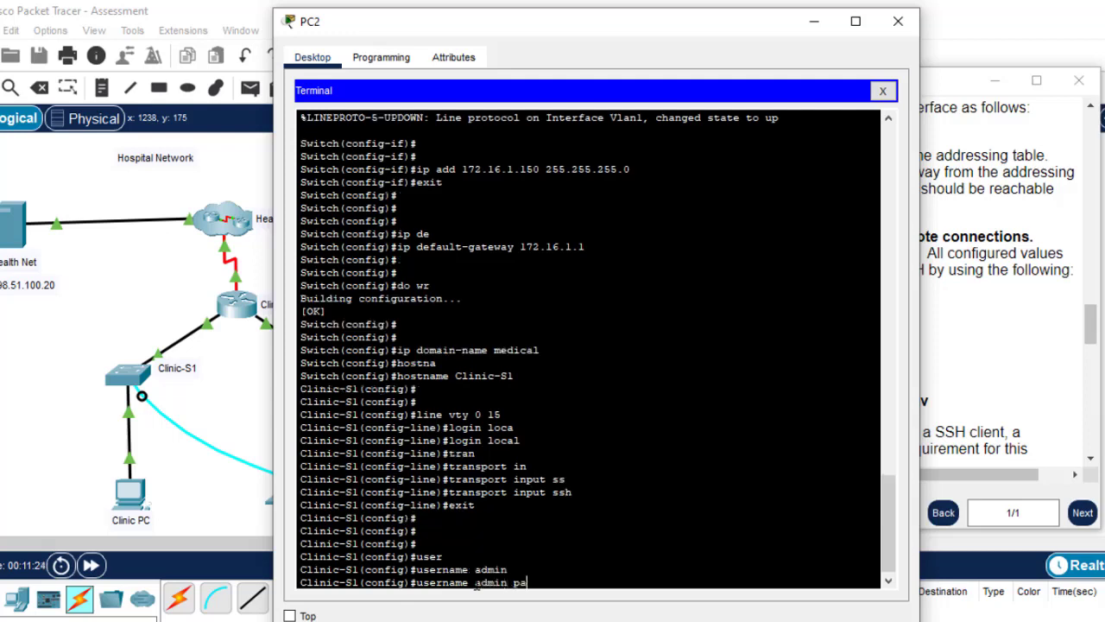
pyautogui.write('s')
pyautogui.press('Tab')
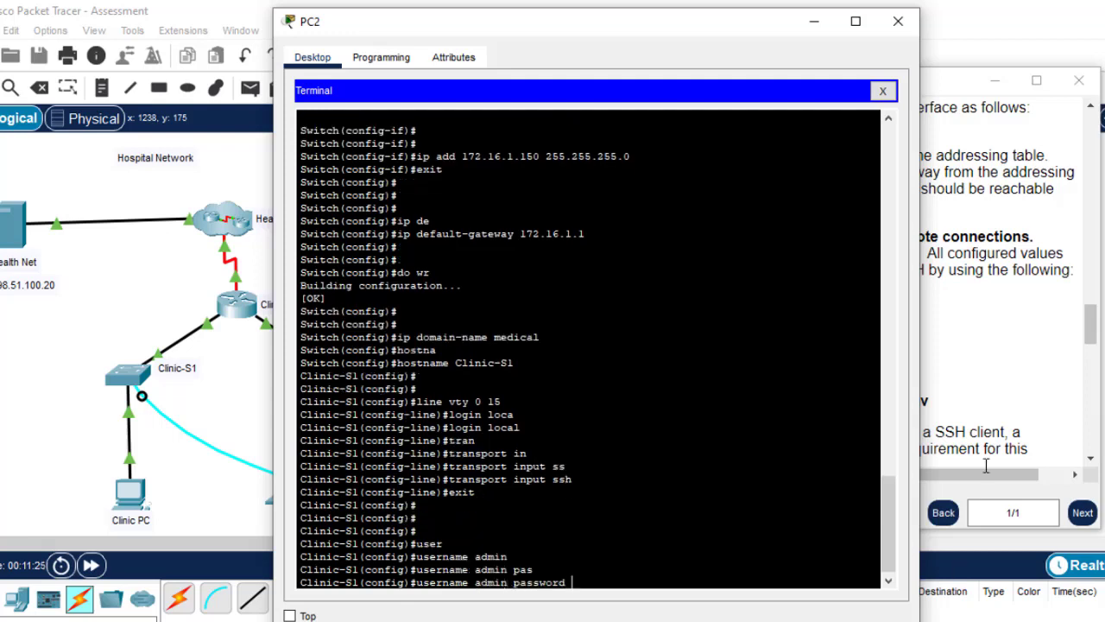
pyautogui.click(964, 390)
pyautogui.moveTo(929, 401); pyautogui.dragTo(882, 406)
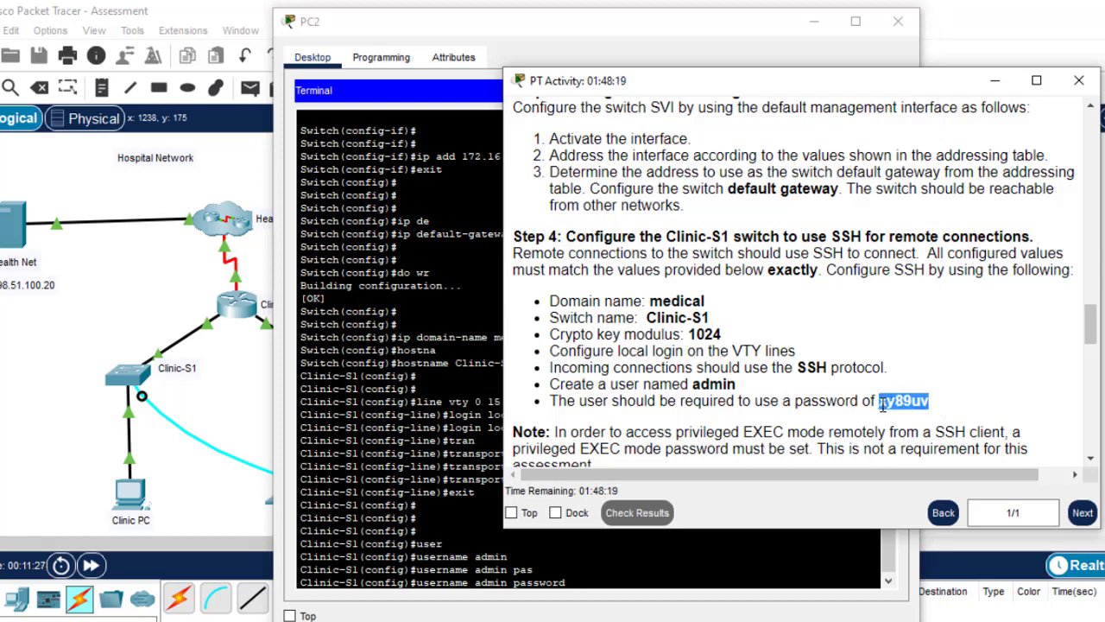
pyautogui.click(581, 594)
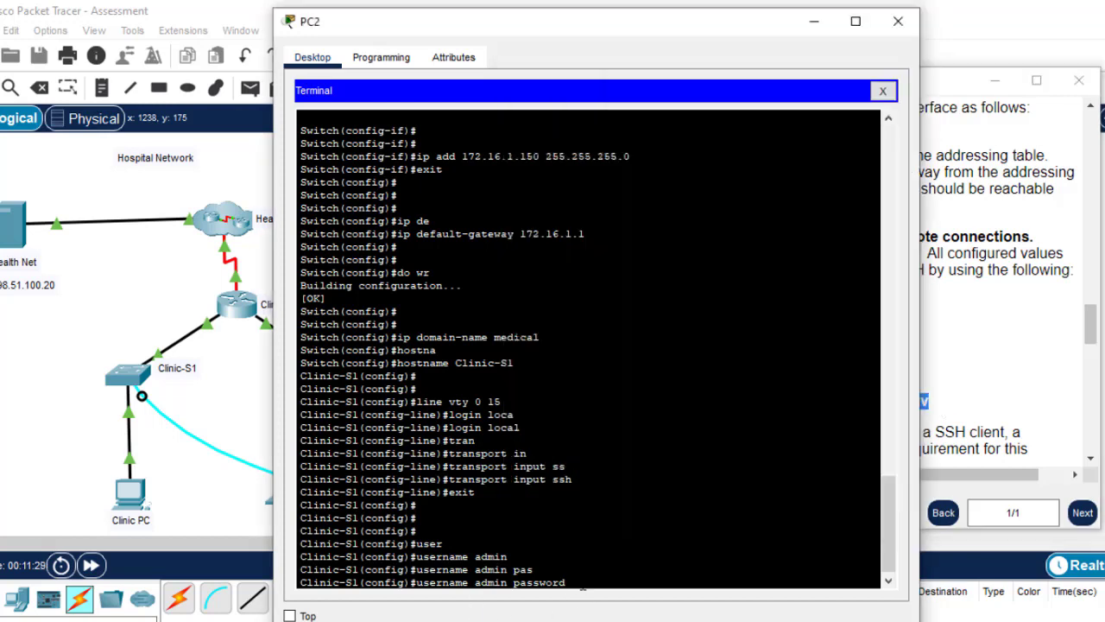
pyautogui.rightClick(583, 587)
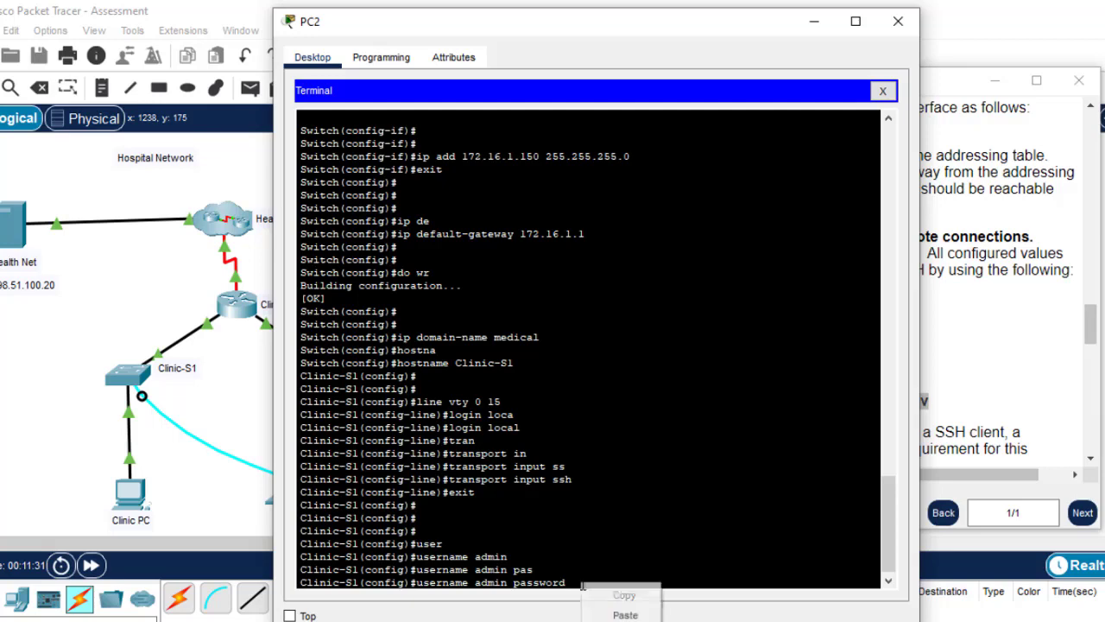
pyautogui.click(627, 612)
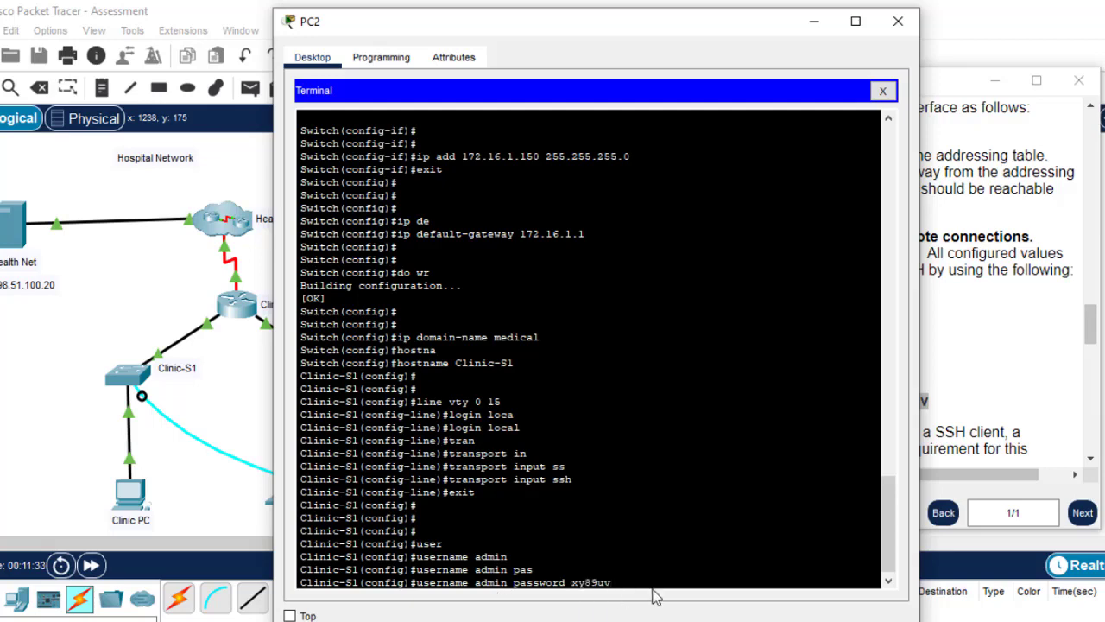
pyautogui.press('Return')
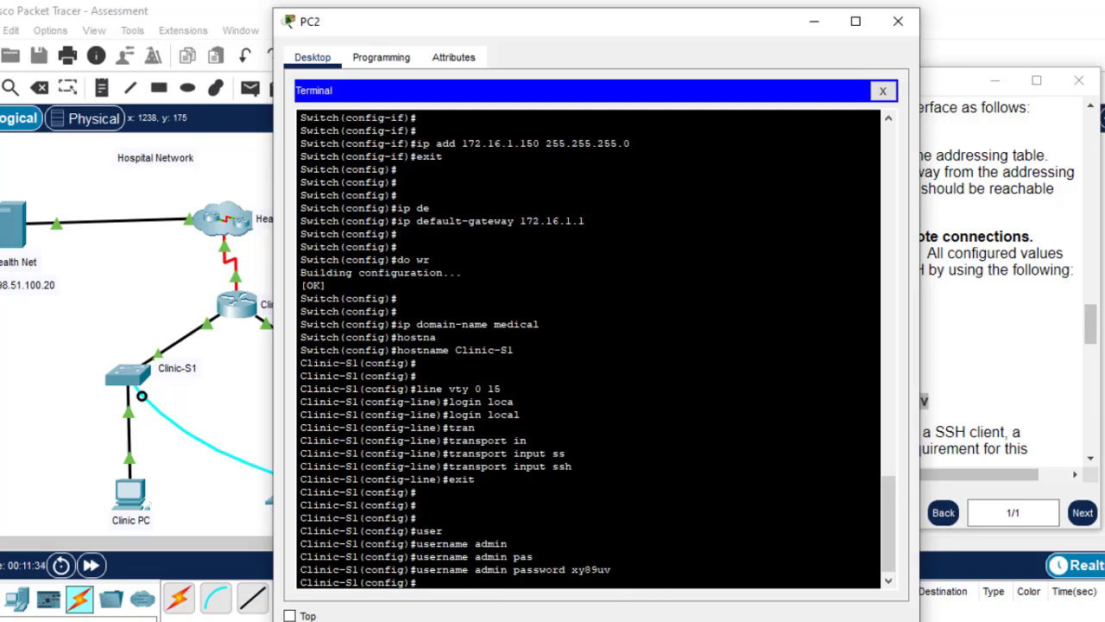
# Review the task instructions and highlight the crypto key modulus 1024 requirement
pyautogui.click(1030, 421)
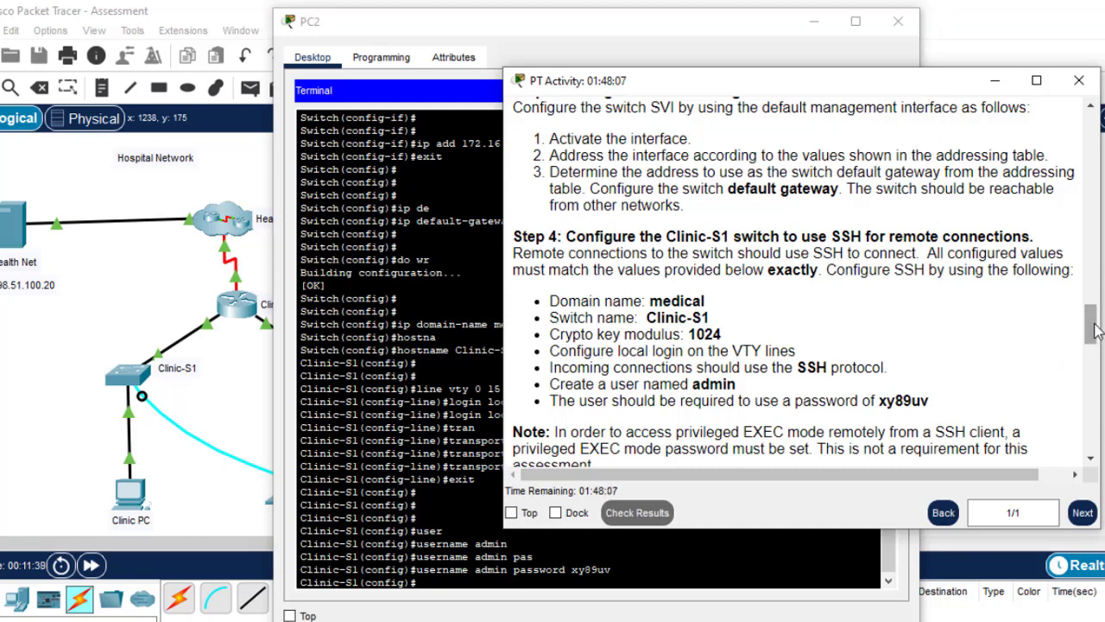
pyautogui.moveTo(1092, 328); pyautogui.dragTo(1090, 345)
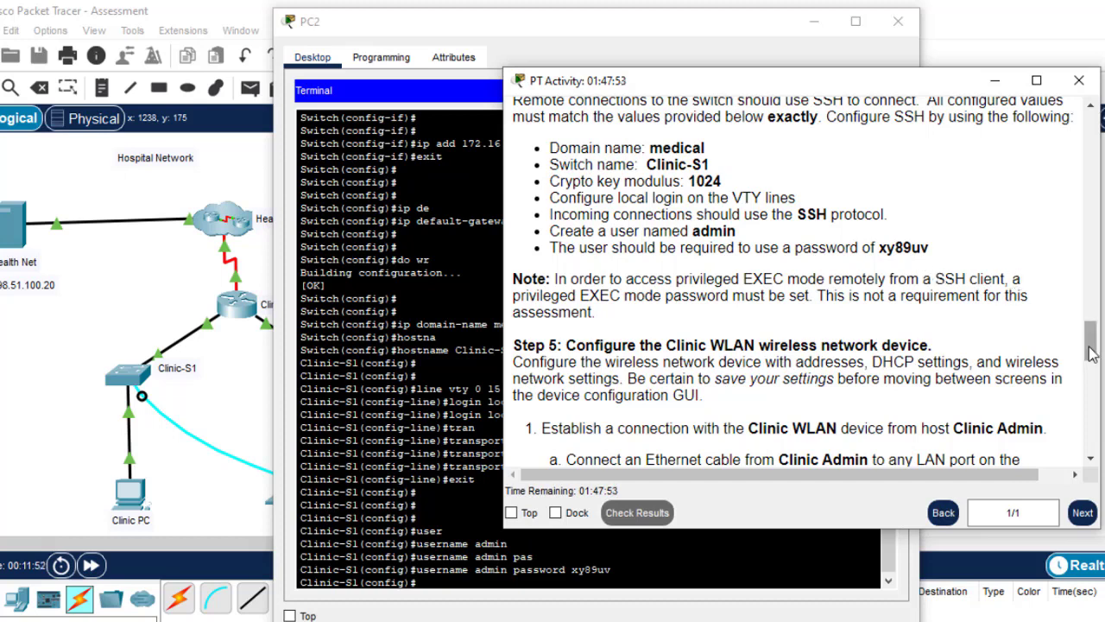
pyautogui.moveTo(1091, 354); pyautogui.dragTo(1092, 345)
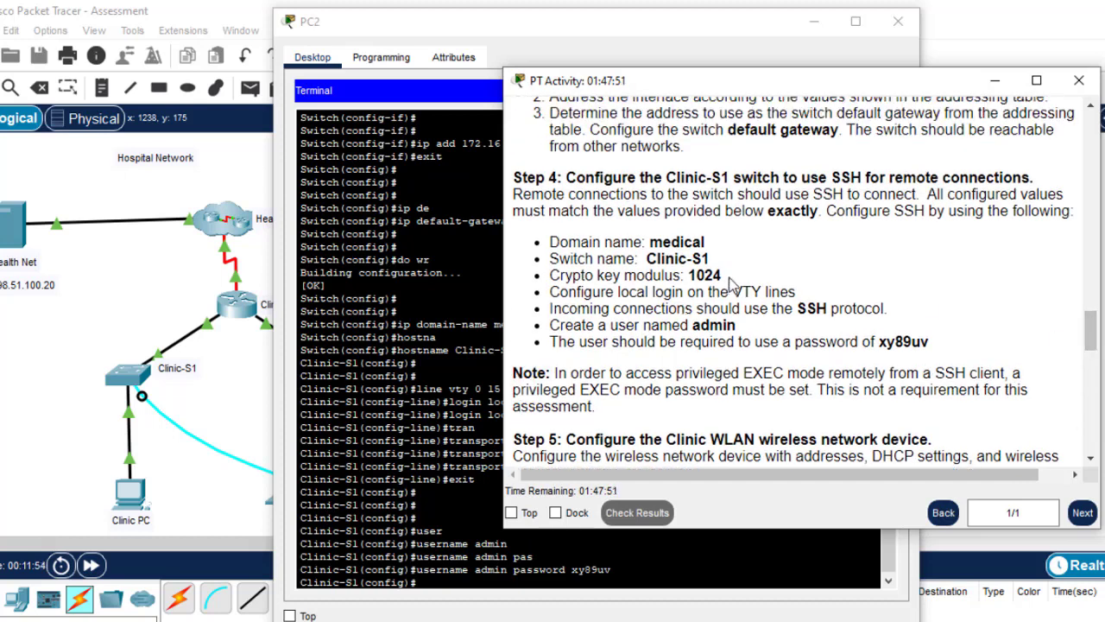
pyautogui.moveTo(723, 277); pyautogui.dragTo(546, 287)
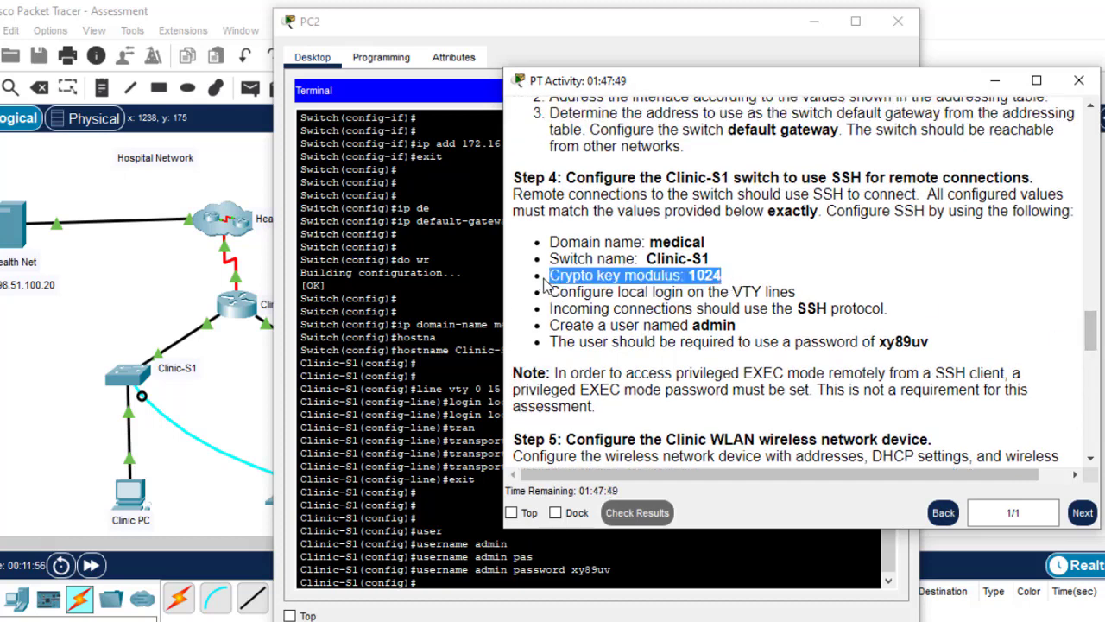
pyautogui.moveTo(1092, 330); pyautogui.dragTo(1091, 351)
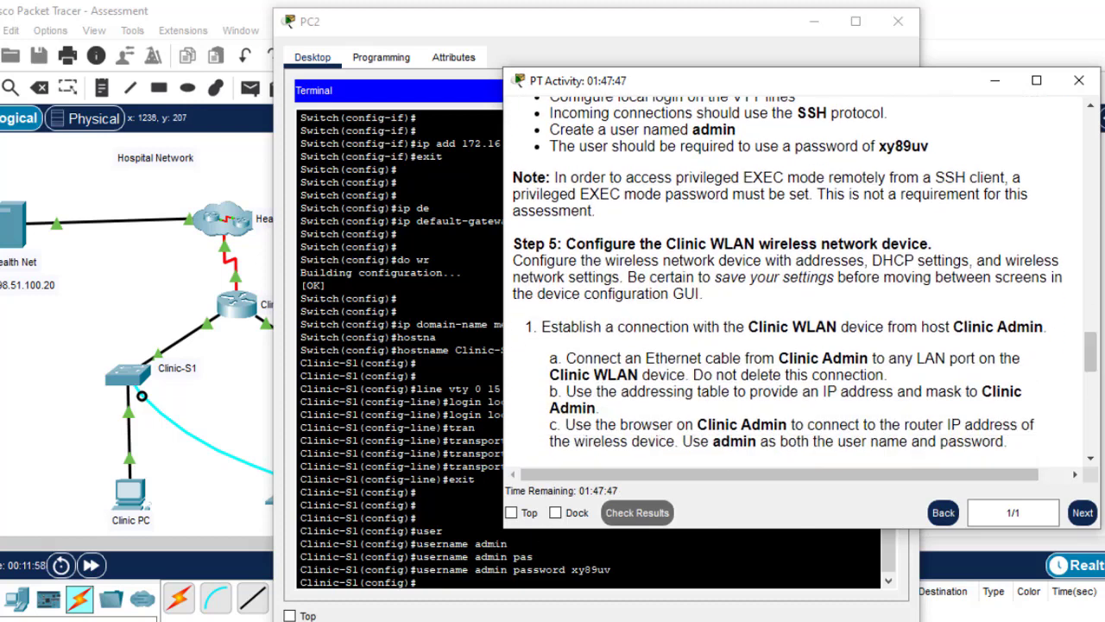
# Run crypto key generate rsa on Clinic-S1
pyautogui.click(488, 590)
pyautogui.press('Return')
pyautogui.press('Return')
pyautogui.press('Return')
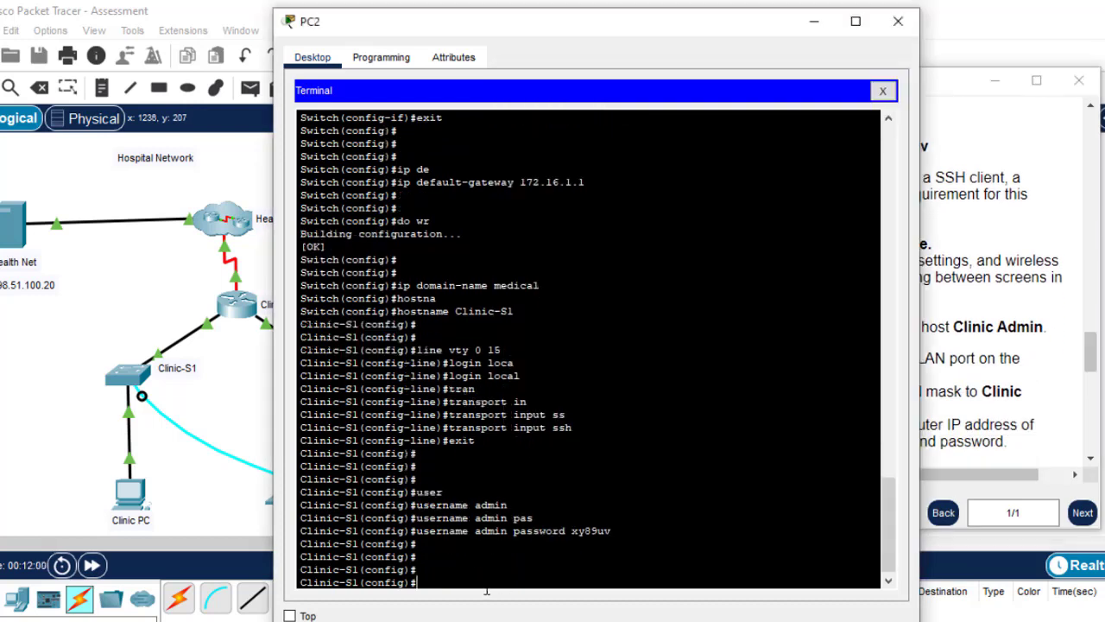
pyautogui.write('cry')
pyautogui.press('Tab')
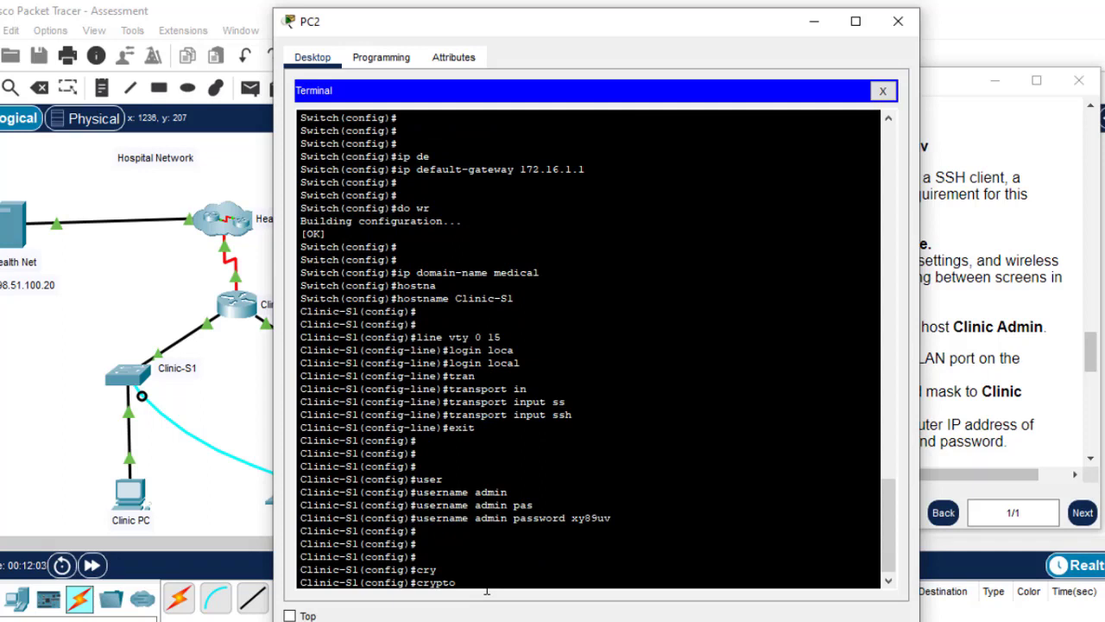
pyautogui.write('k')
pyautogui.press('Tab')
pyautogui.write('g')
pyautogui.press('Tab')
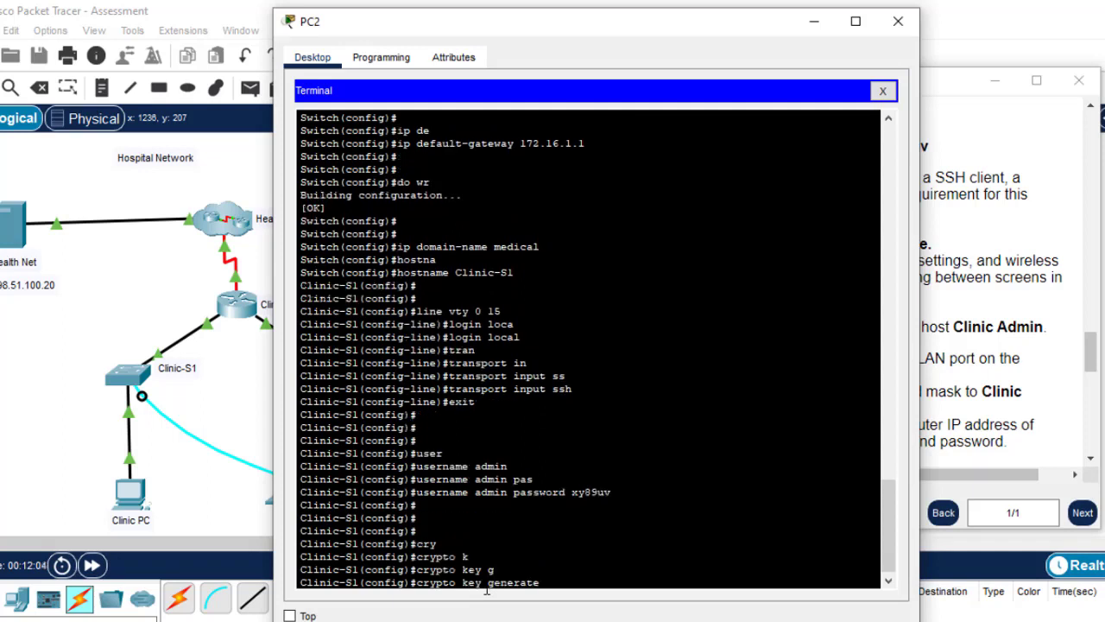
pyautogui.write('r')
pyautogui.press('Tab')
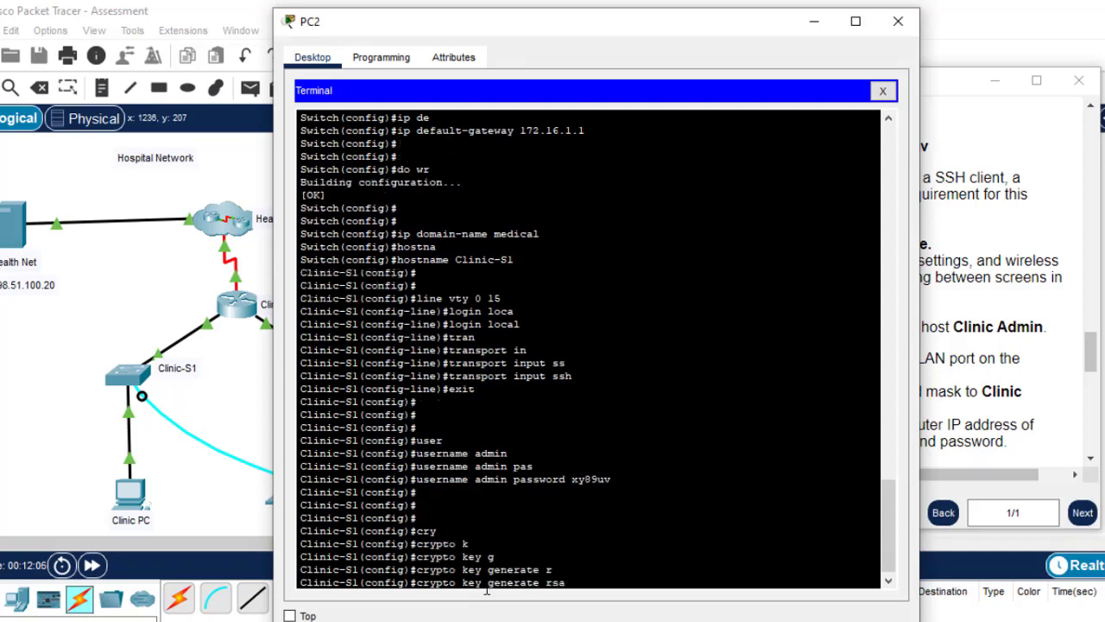
pyautogui.press('Return')
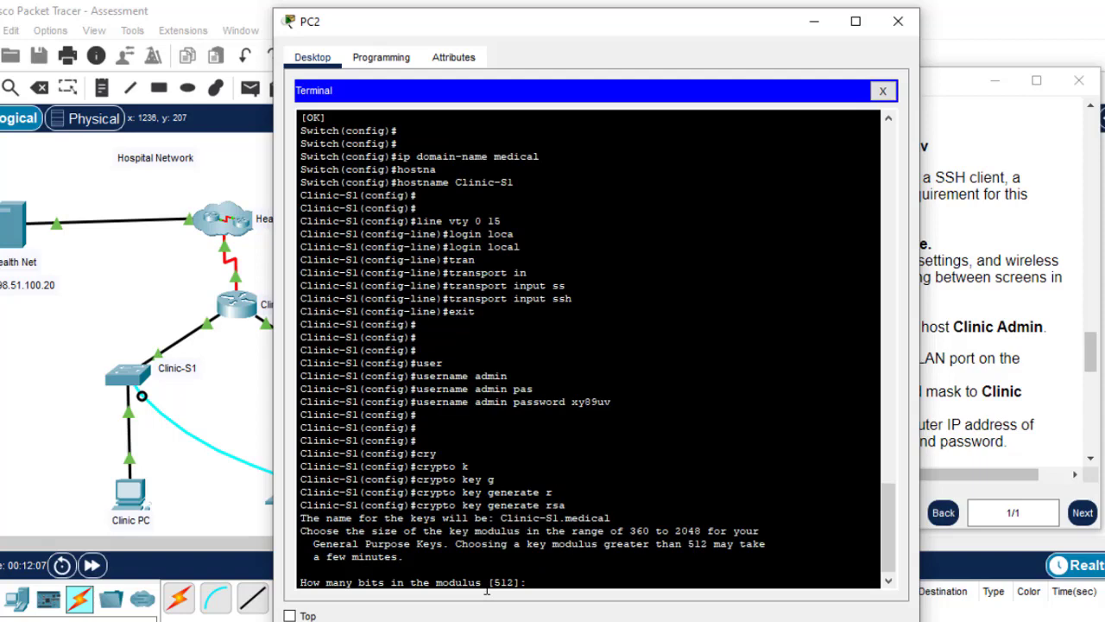
# Check the instructions and answer 1024 as the RSA key modulus size
pyautogui.click(999, 273)
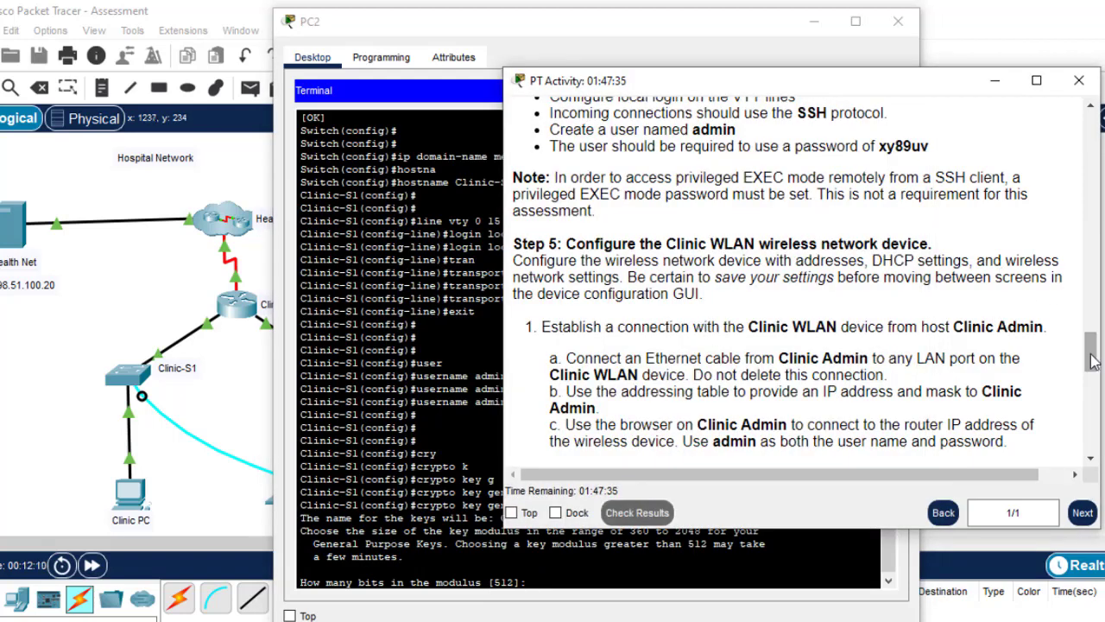
pyautogui.moveTo(1093, 363); pyautogui.dragTo(1092, 349)
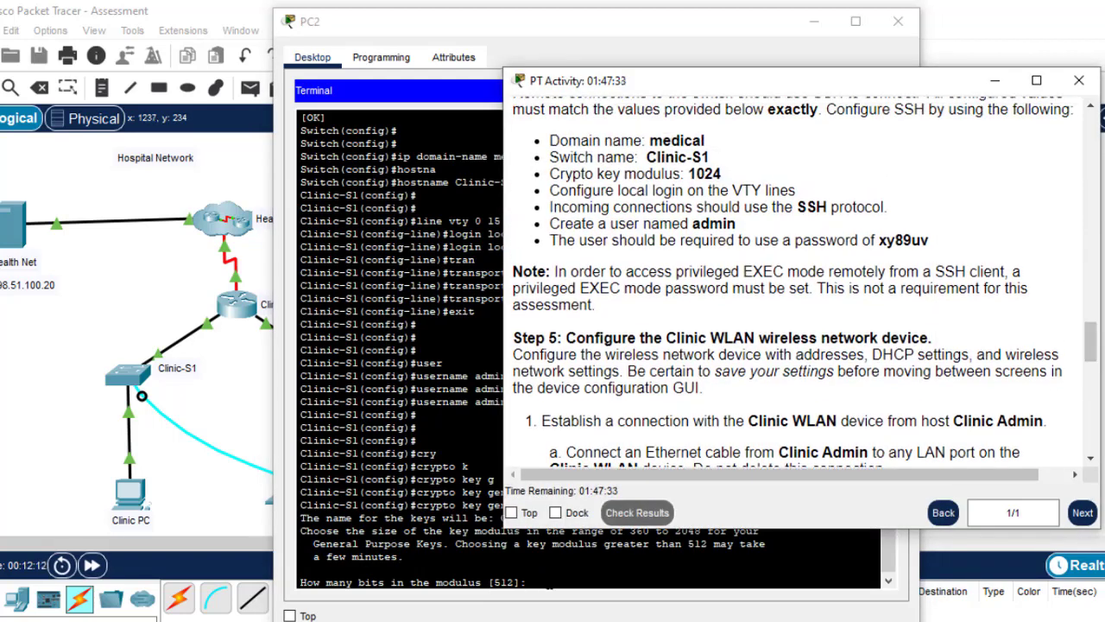
pyautogui.click(548, 585)
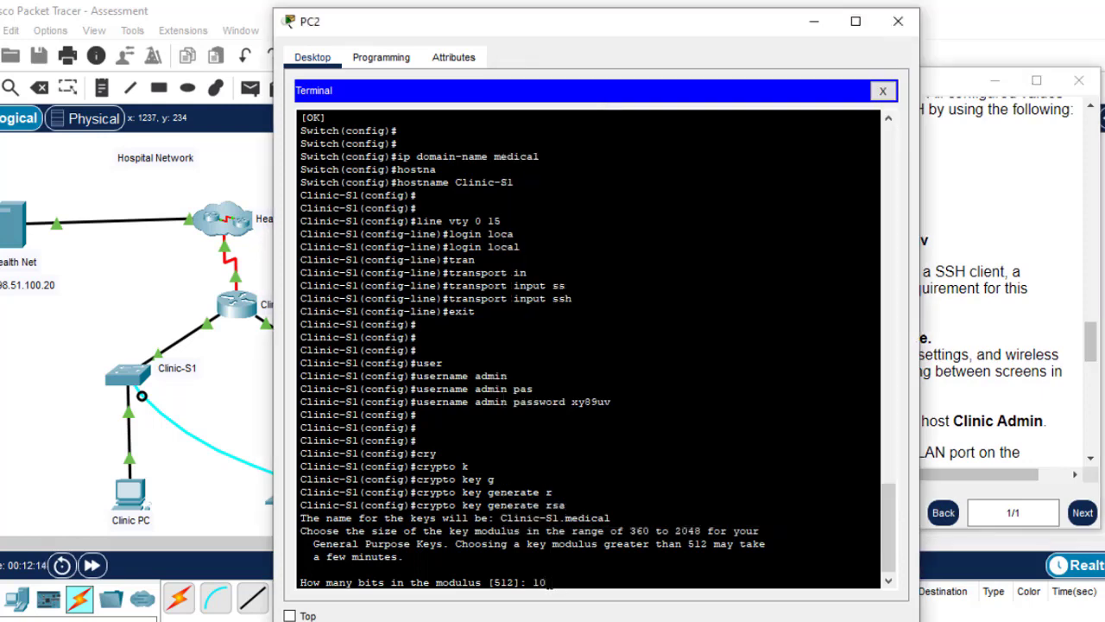
pyautogui.press('Return')
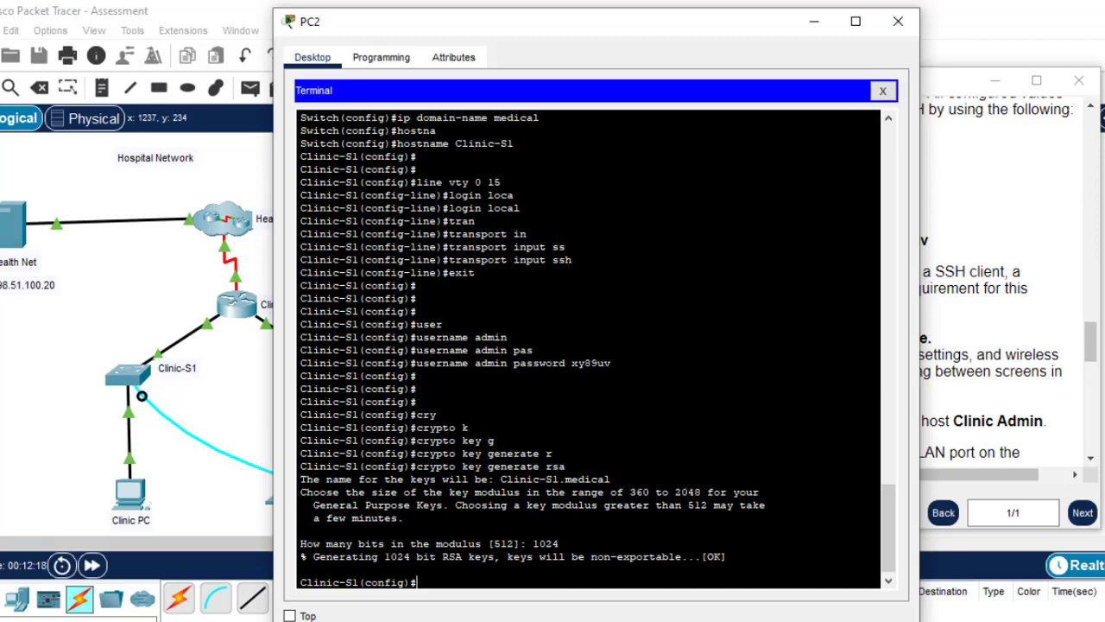
# Save the configuration with do wr and exit global configuration mode
pyautogui.write('do wr')
pyautogui.press('Return')
pyautogui.press('Return')
pyautogui.press('Return')
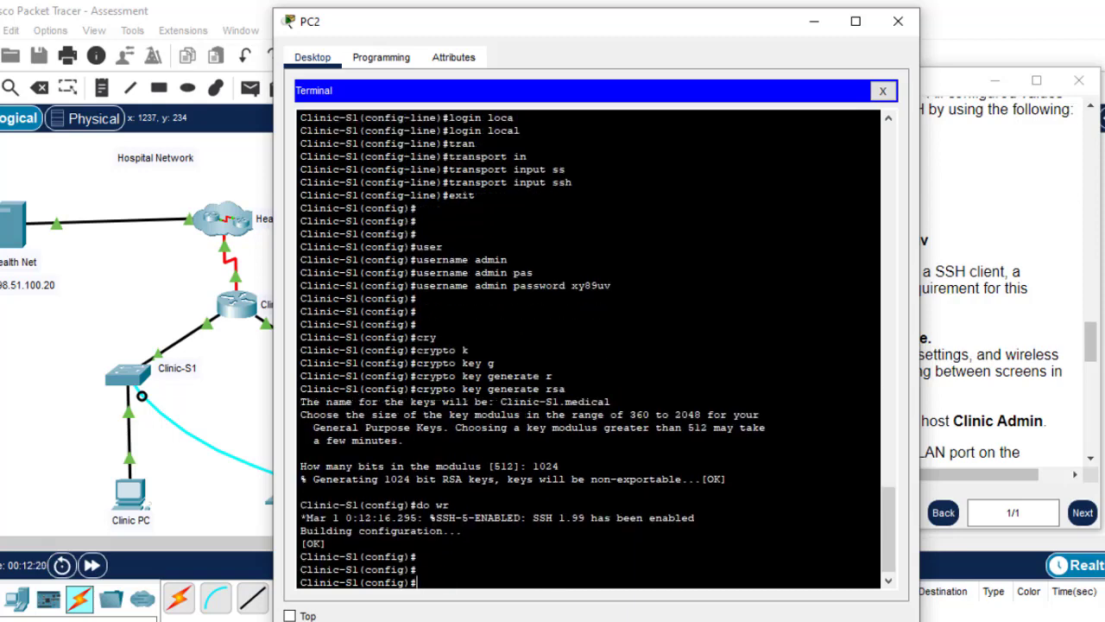
pyautogui.write('exit')
pyautogui.press('Return')
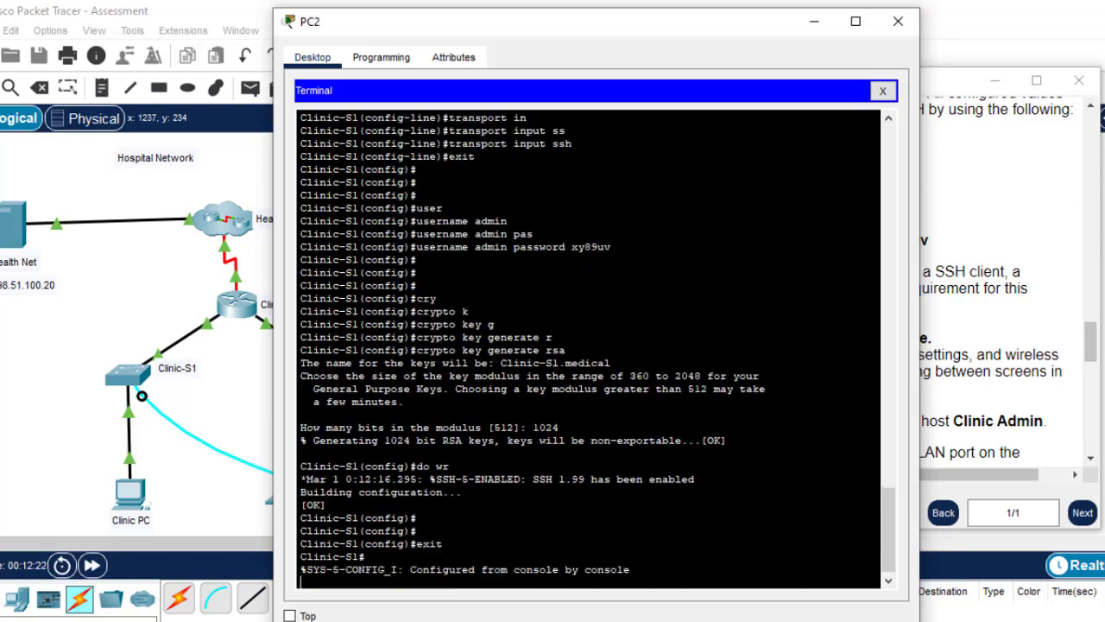
pyautogui.press('Return')
pyautogui.press('Return')
pyautogui.click(947, 183)
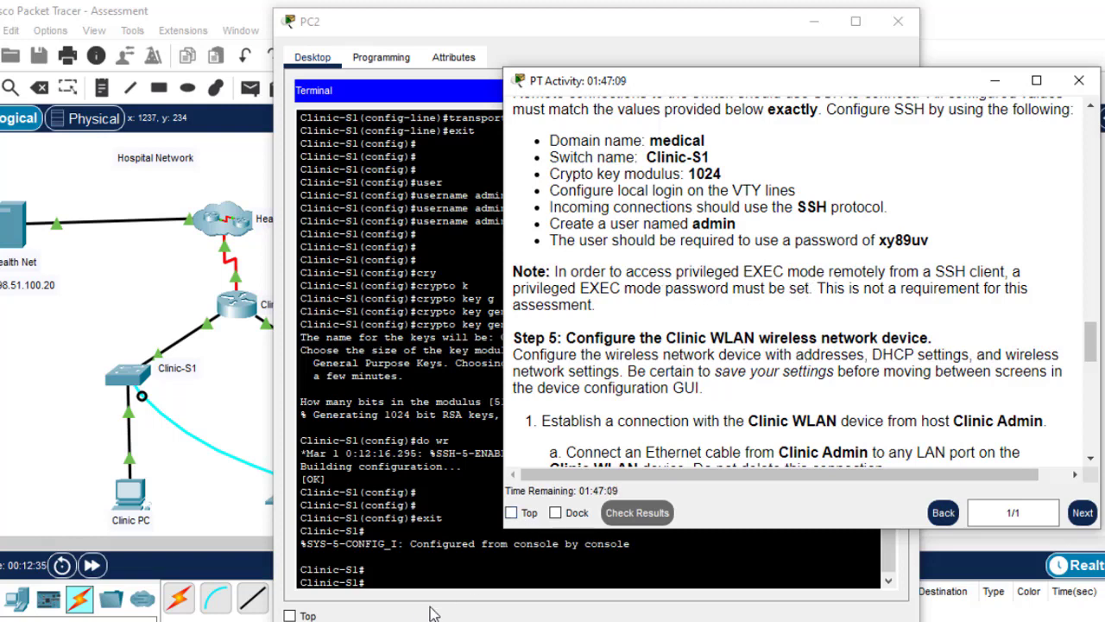
# Enter global configuration with conf t and set Clinic-S1's enable password
pyautogui.click(412, 589)
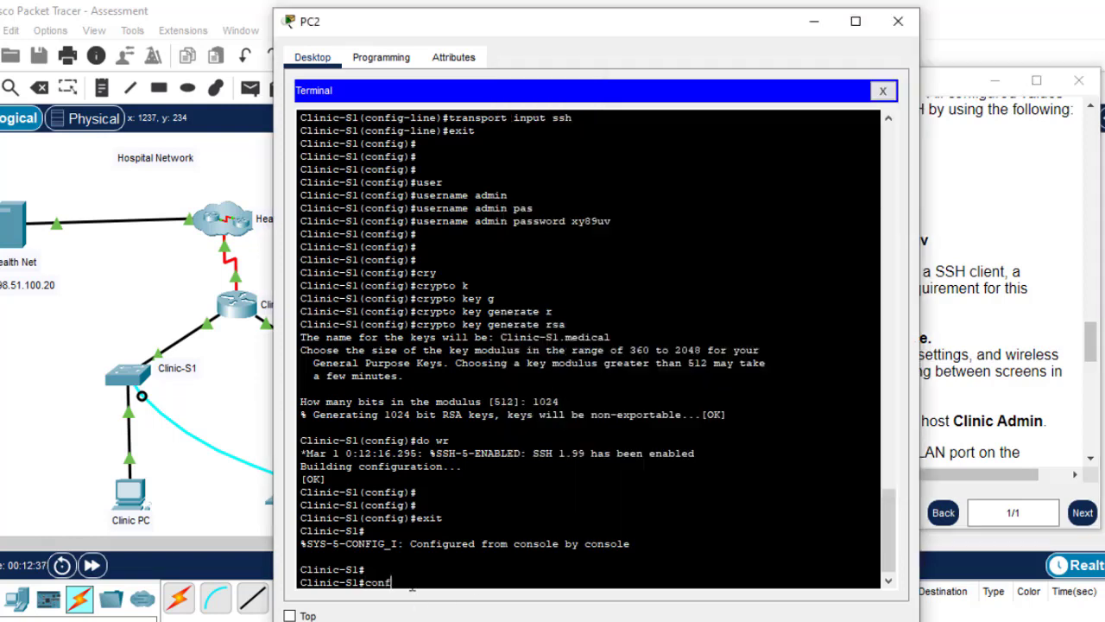
pyautogui.write('conf t')
pyautogui.press('Return')
pyautogui.press('Return')
pyautogui.press('Return')
pyautogui.press('Return')
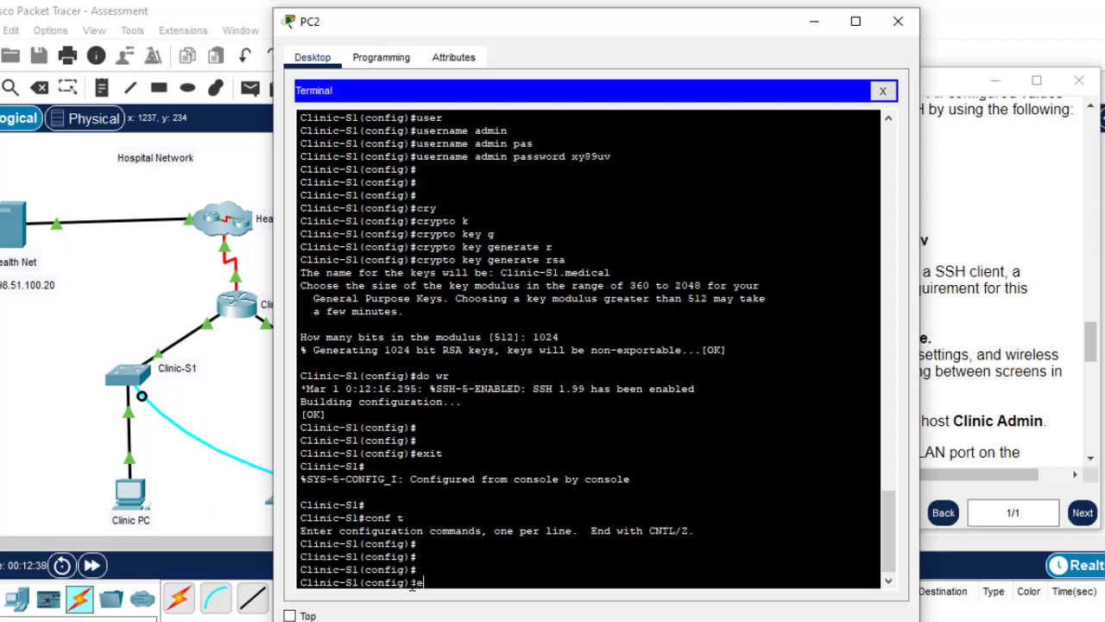
pyautogui.write('ena')
pyautogui.press('Tab')
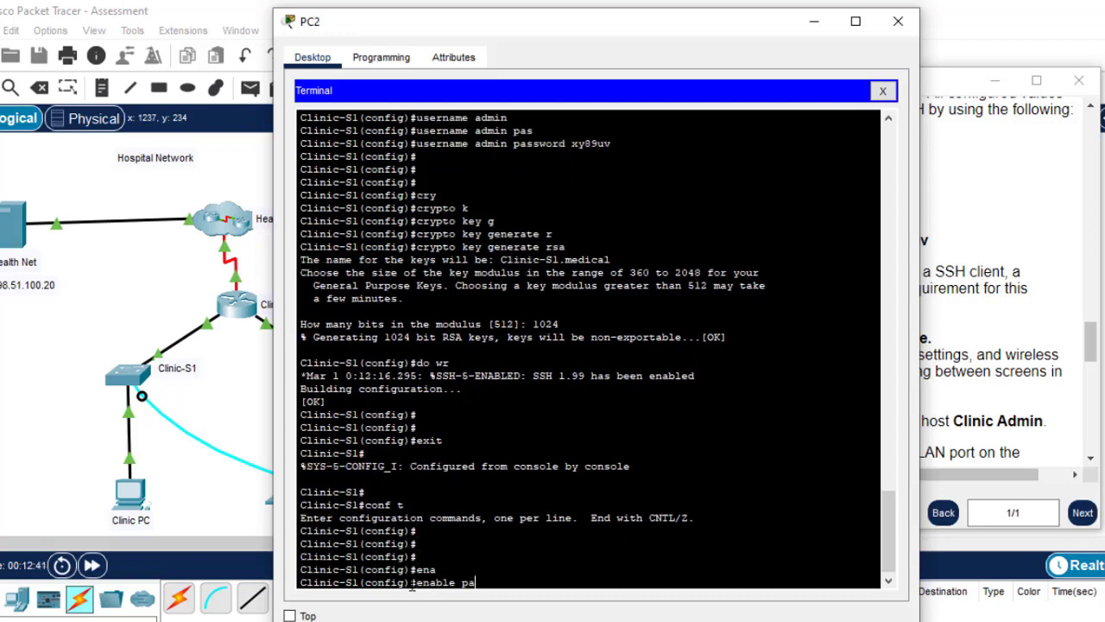
pyautogui.write('pa')
pyautogui.press('Tab')
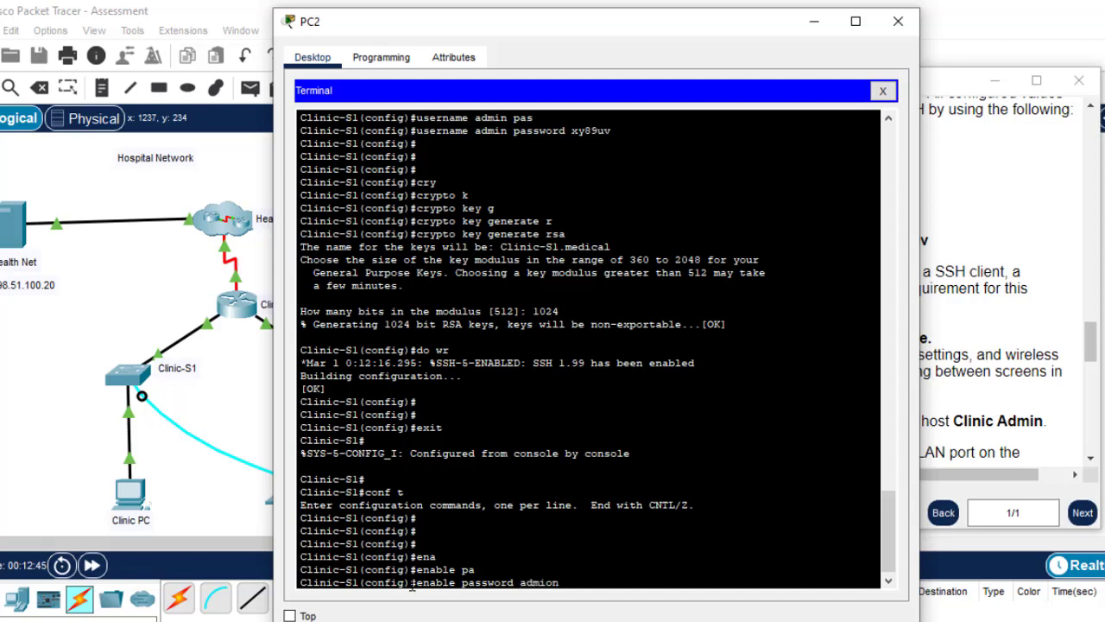
pyautogui.write('admin')
pyautogui.press('Return')
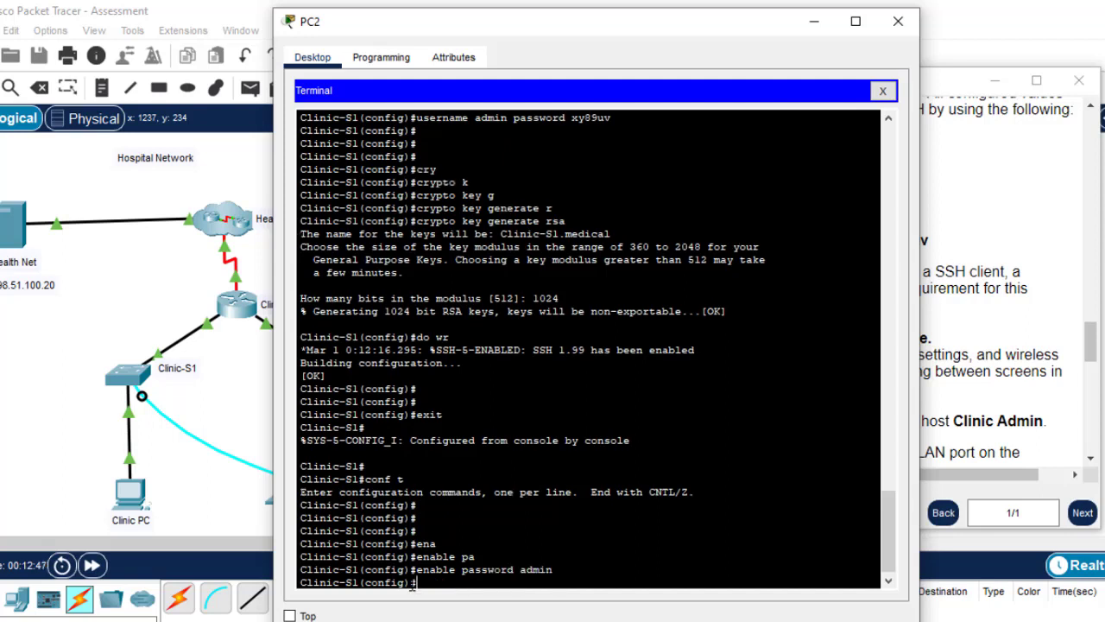
# Save the configuration with do wr and leave global configuration mode
pyautogui.write('do wr')
pyautogui.press('Return')
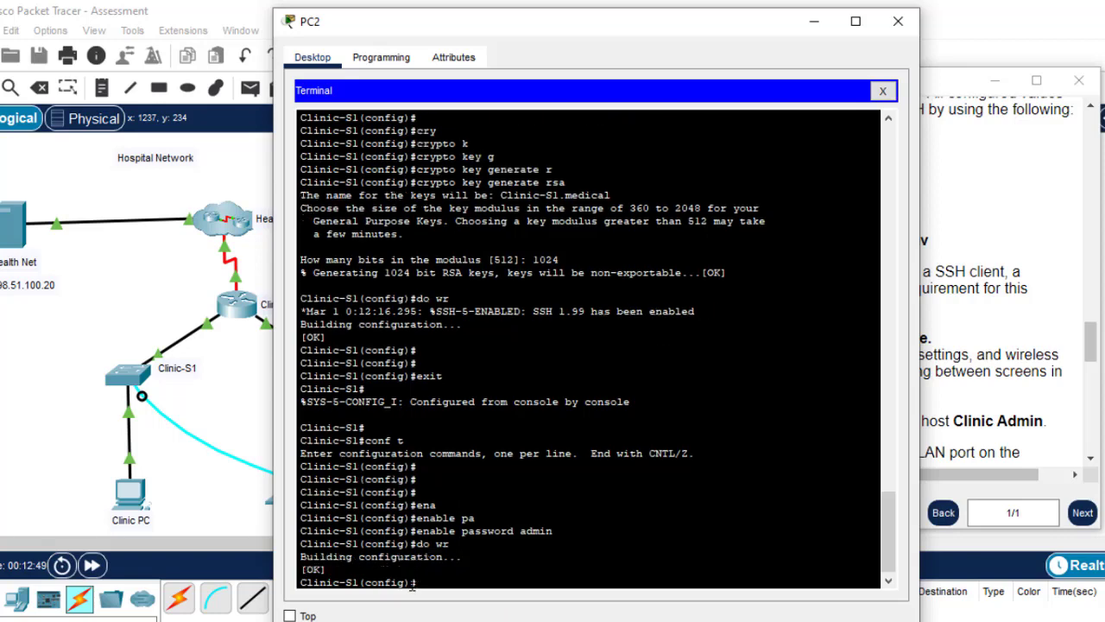
pyautogui.press('Return')
pyautogui.press('Return')
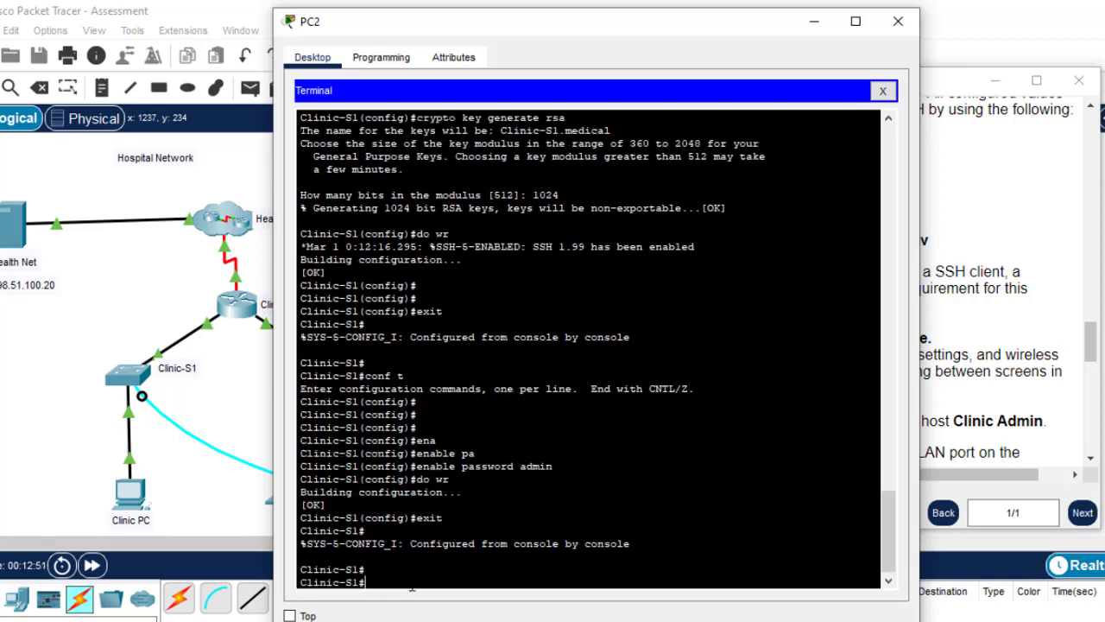
# Close the PC2 window and delete the cable between Clinic-S1 and Clinic Admin
pyautogui.click(897, 23)
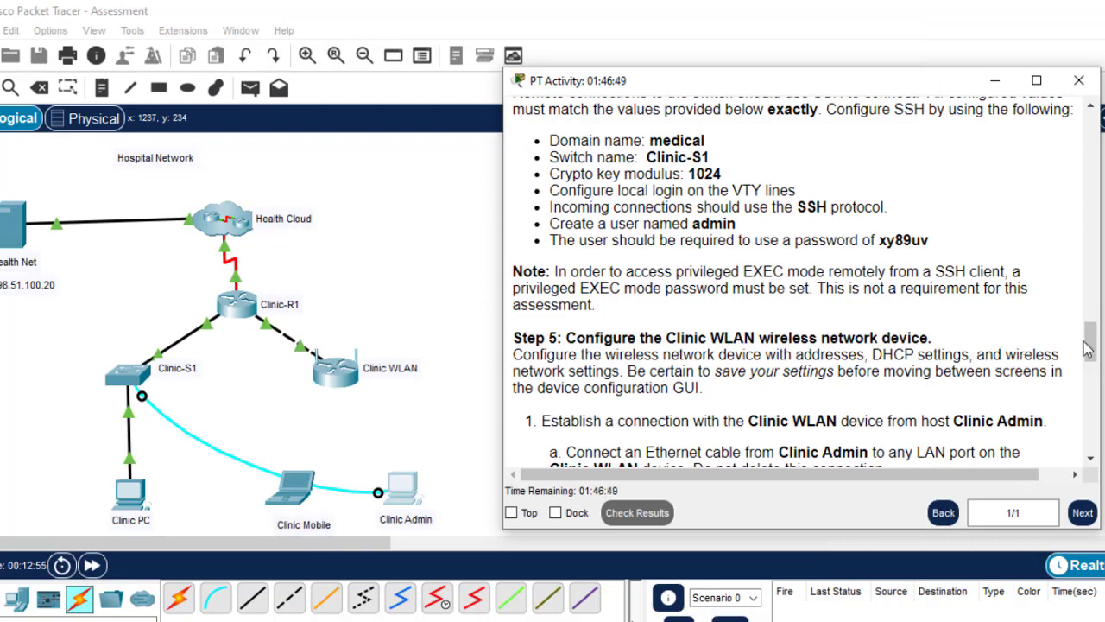
pyautogui.scroll(-2, 1087, 348)
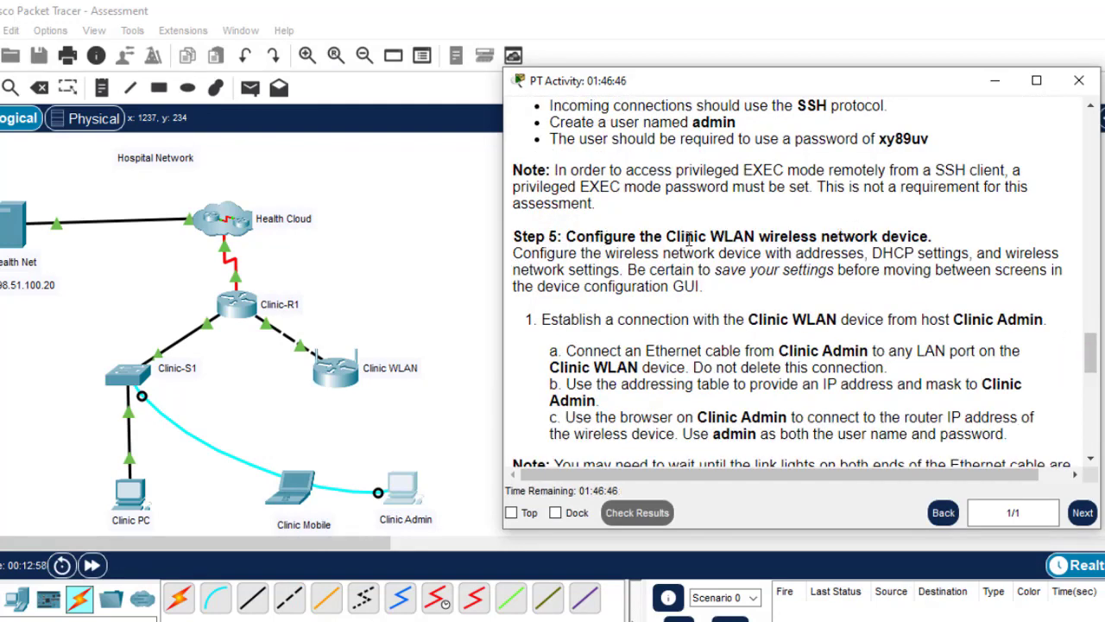
pyautogui.moveTo(666, 239); pyautogui.dragTo(801, 239)
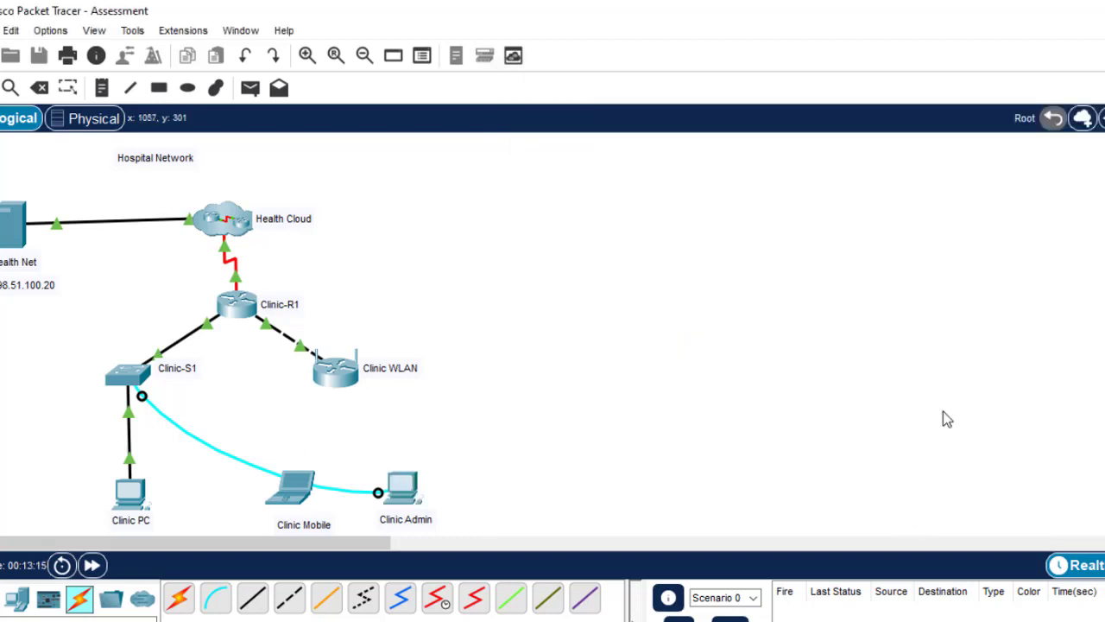
pyautogui.click(41, 90)
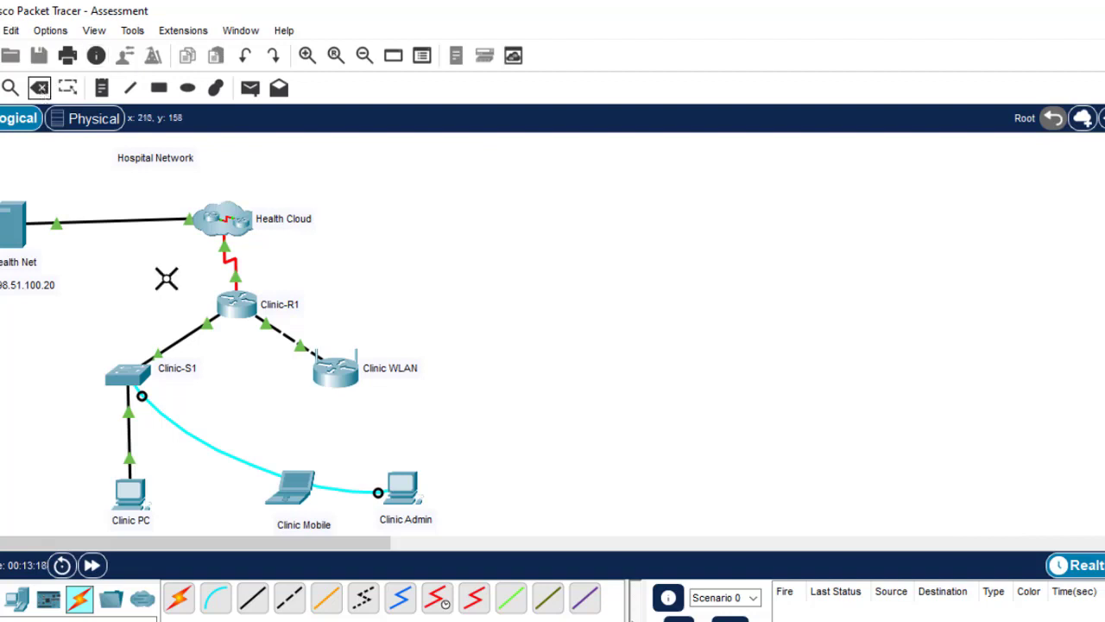
pyautogui.click(196, 438)
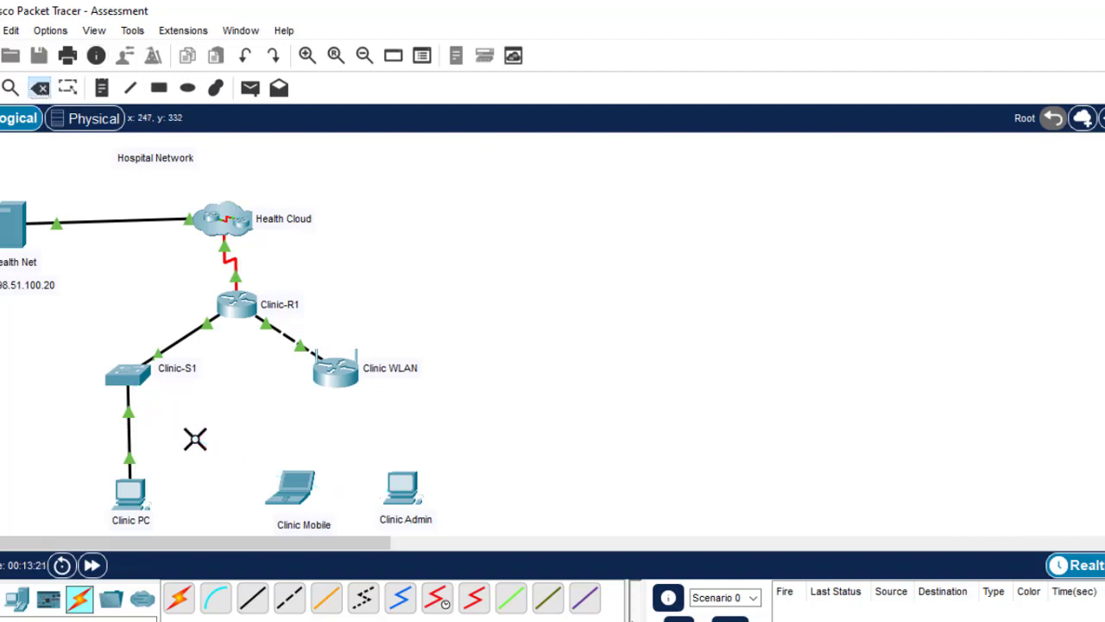
pyautogui.press('Escape')
# Connect a straight-through cable from Clinic WLAN Ethernet 1 to Clinic Admin FastEthernet0
pyautogui.click(252, 605)
pyautogui.click(348, 366)
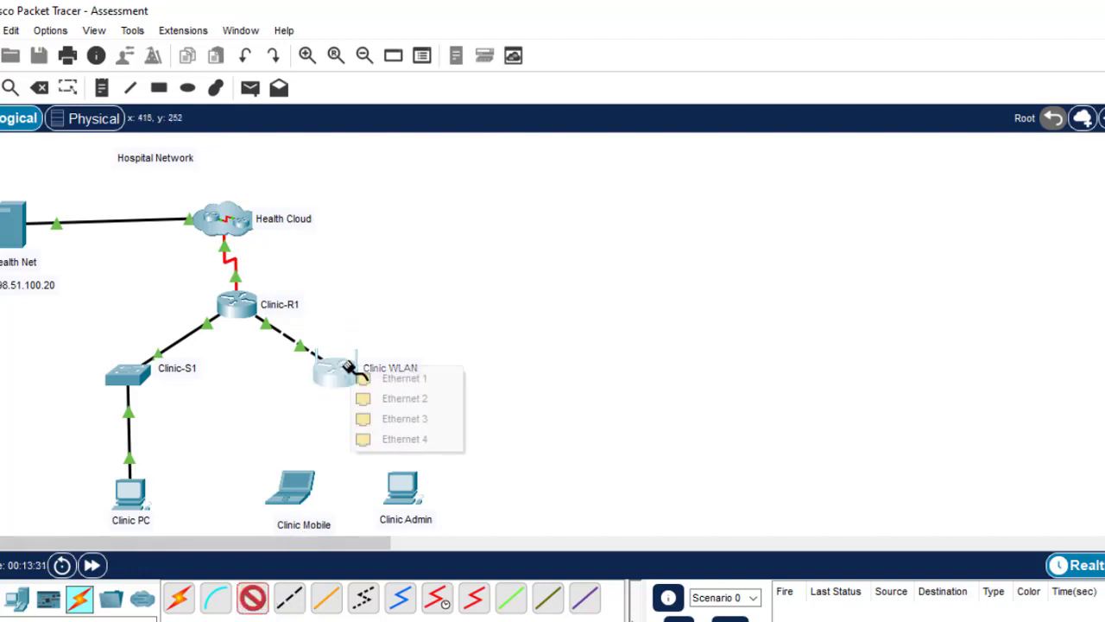
pyautogui.click(420, 379)
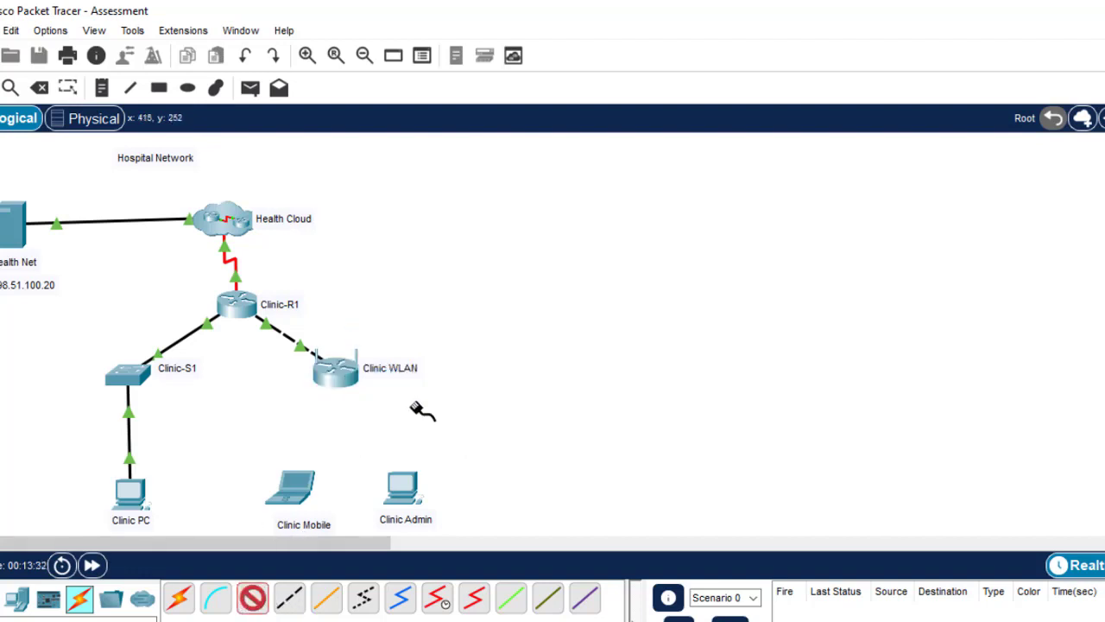
pyautogui.click(401, 486)
pyautogui.click(460, 559)
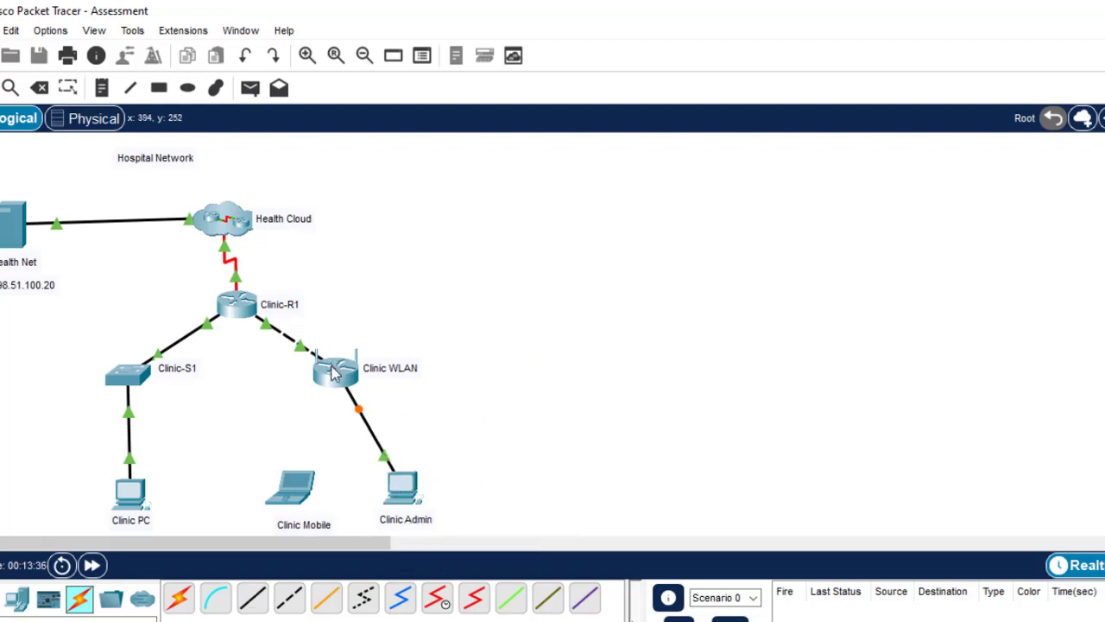
pyautogui.moveTo(334, 371)
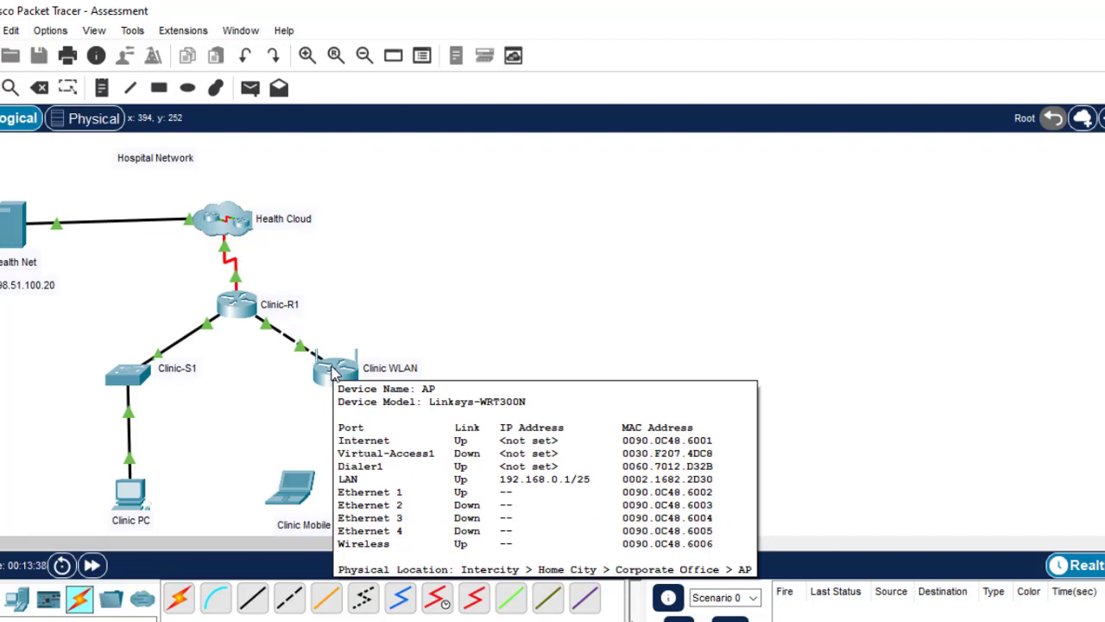
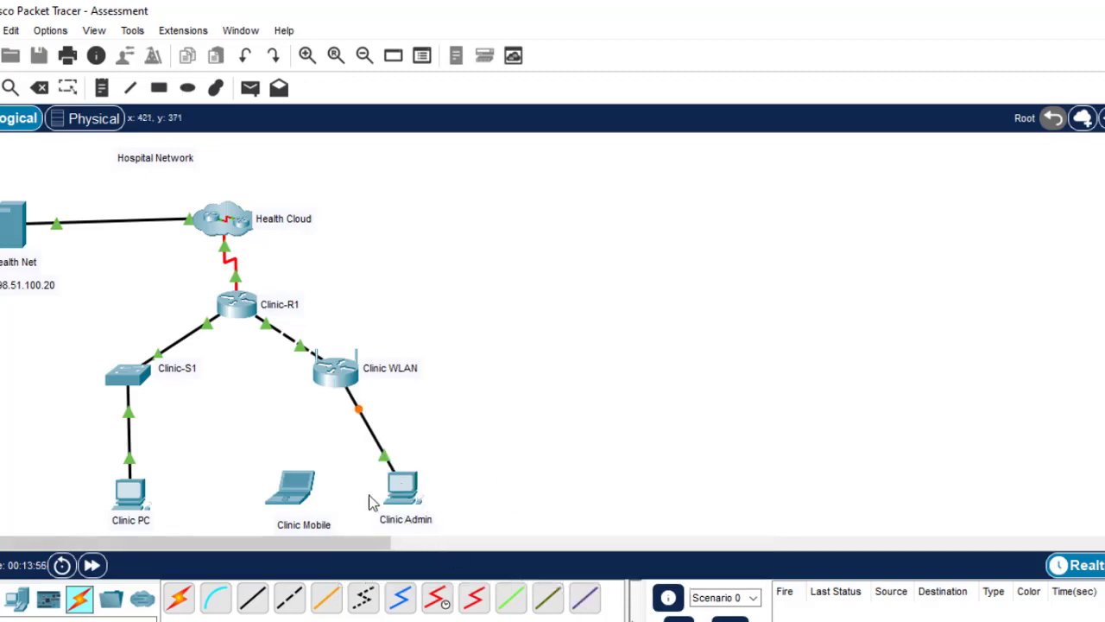
# Open Clinic Admin's IP Configuration and move its window aside to show the topology
pyautogui.click(399, 489)
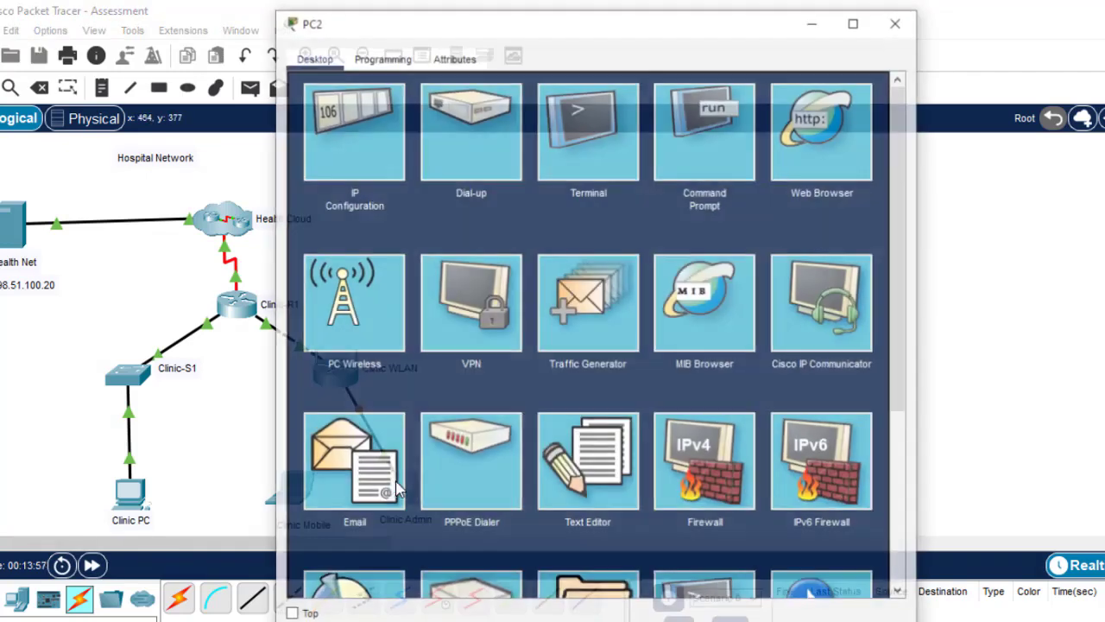
pyautogui.click(376, 137)
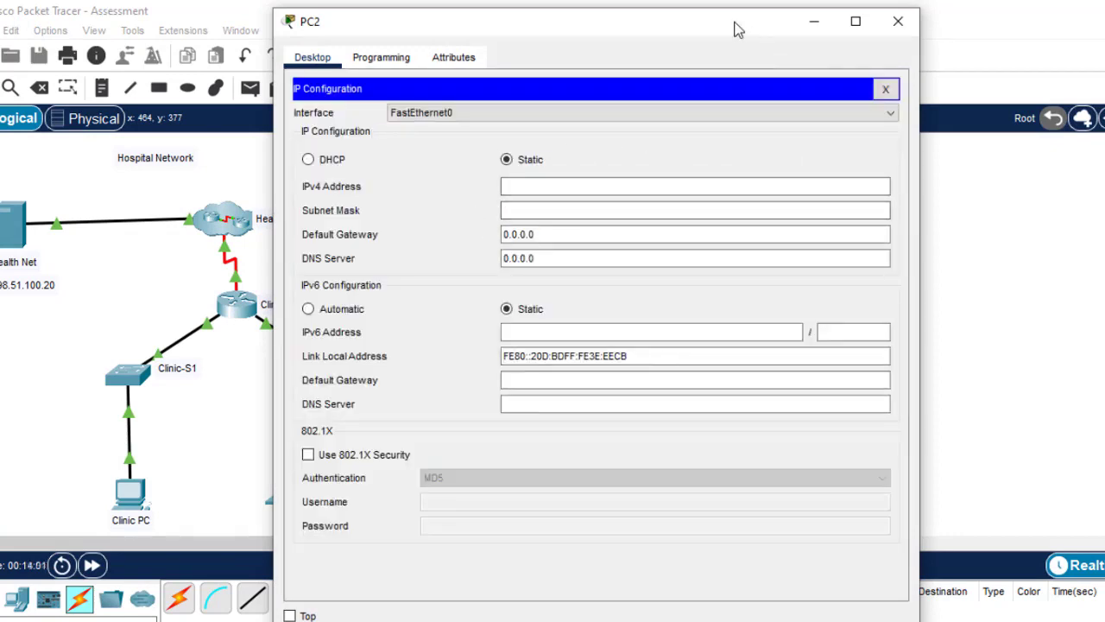
pyautogui.moveTo(739, 30); pyautogui.dragTo(913, 23)
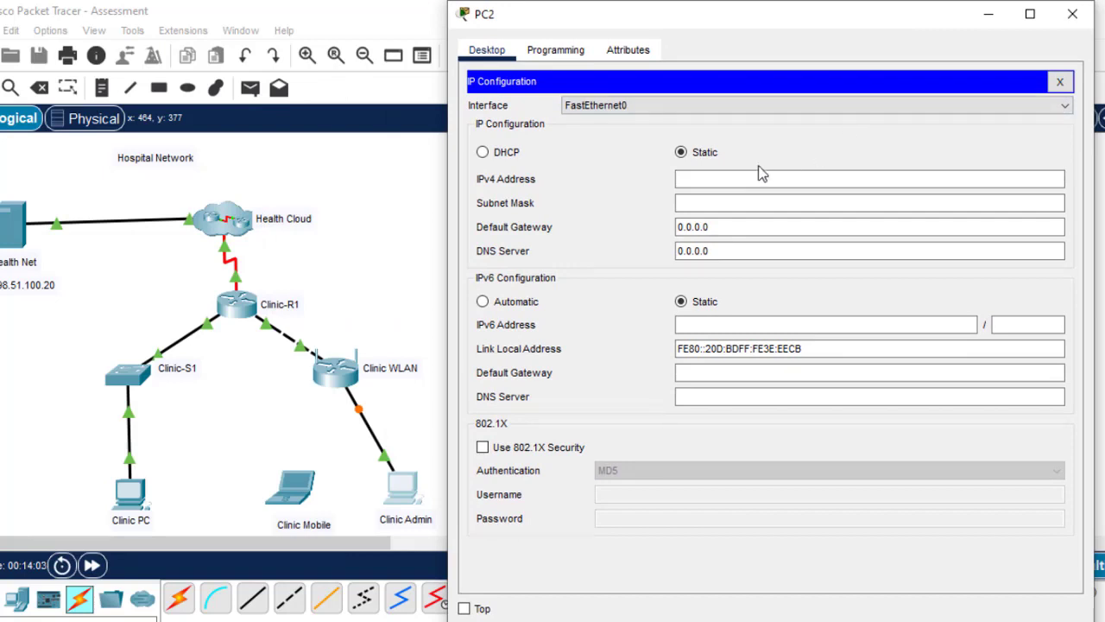
pyautogui.click(710, 175)
# Bring the PT Activity instructions window to the front
pyautogui.moveTo(756, 620)
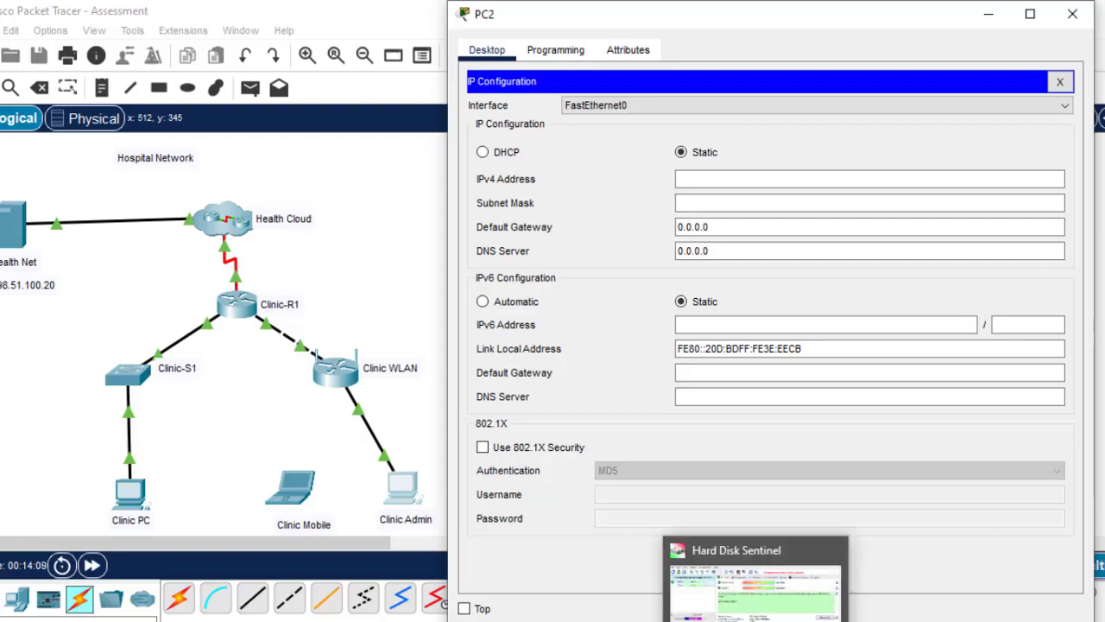
pyautogui.moveTo(829, 621)
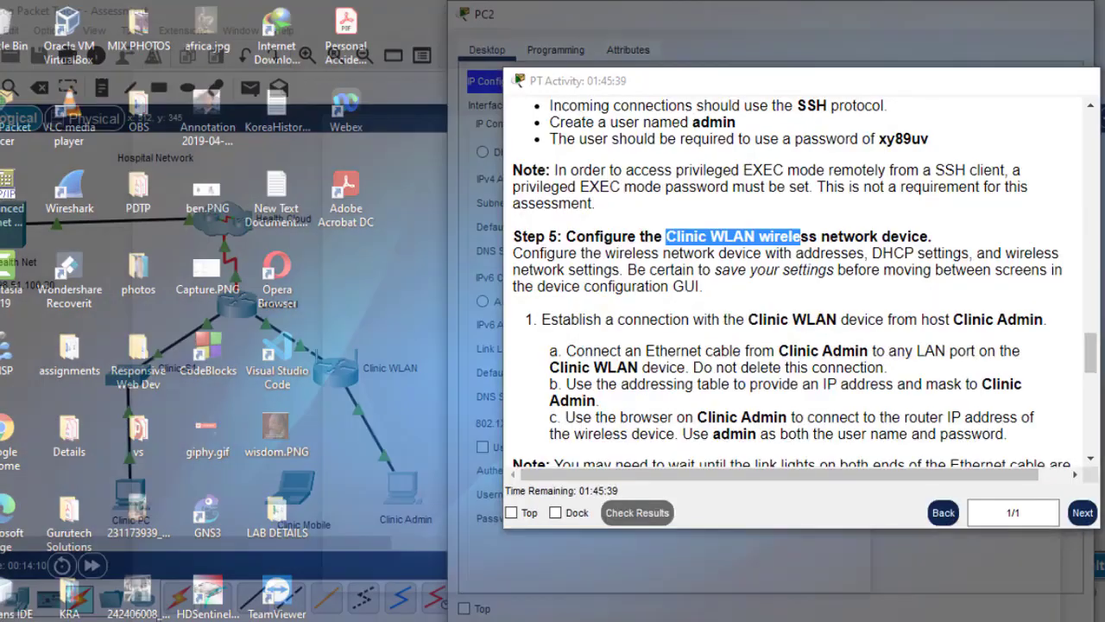
pyautogui.click(933, 588)
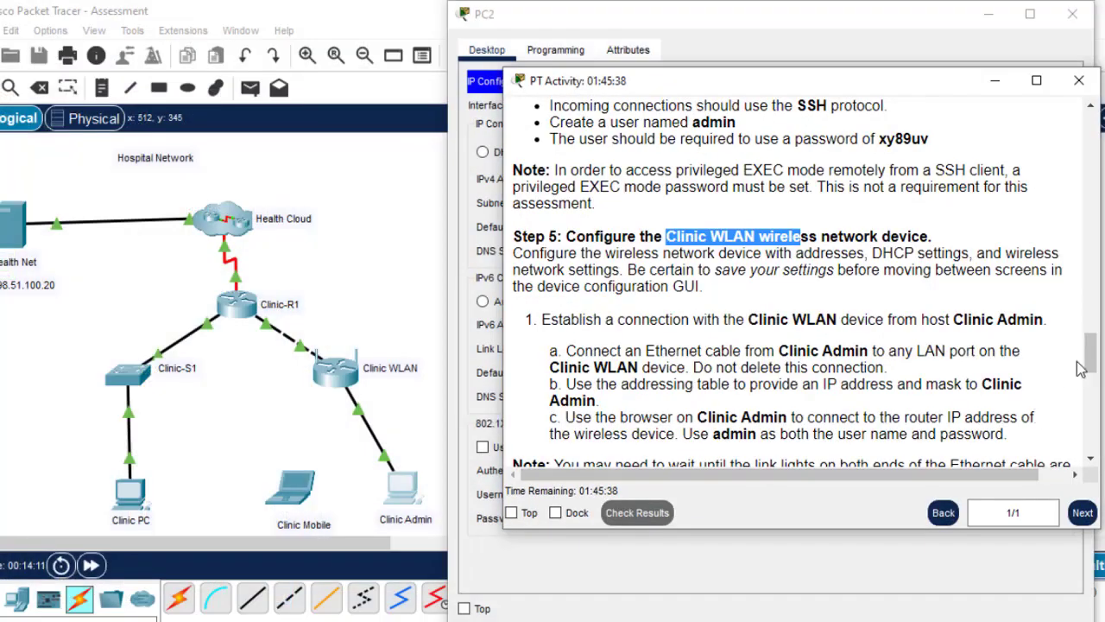
# Scroll to the Addressing Table and copy Clinic Admin's NIC address 192.168.0.2
pyautogui.moveTo(1093, 356); pyautogui.dragTo(1096, 260)
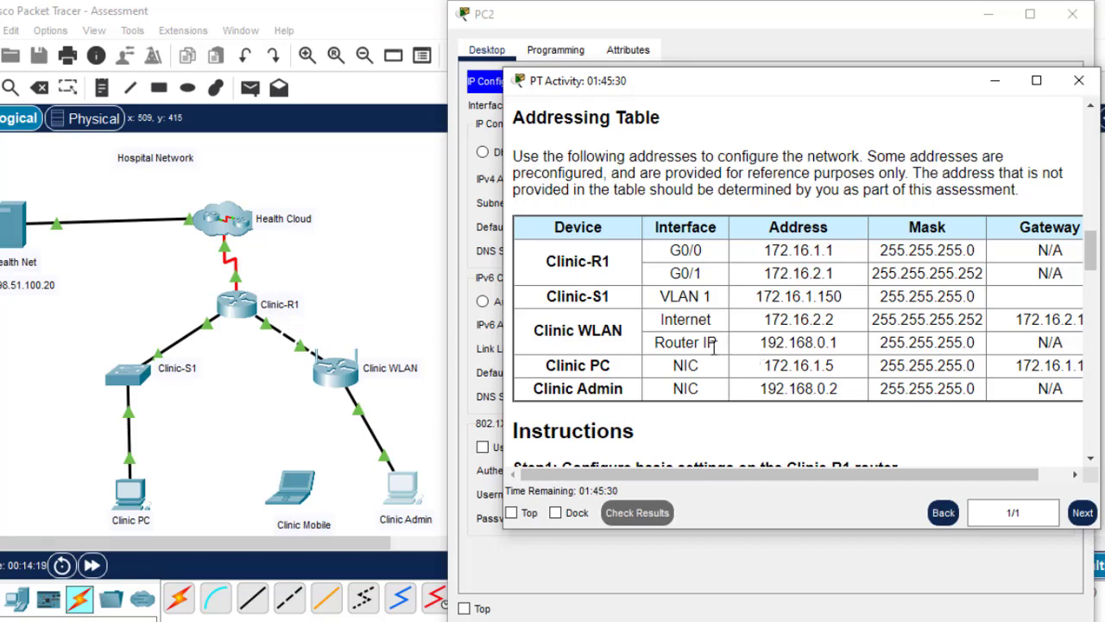
pyautogui.moveTo(846, 371)
pyautogui.mouseDown()
pyautogui.moveTo(760, 362)
pyautogui.moveTo(834, 365)
pyautogui.mouseUp()
pyautogui.moveTo(834, 371); pyautogui.dragTo(759, 370)
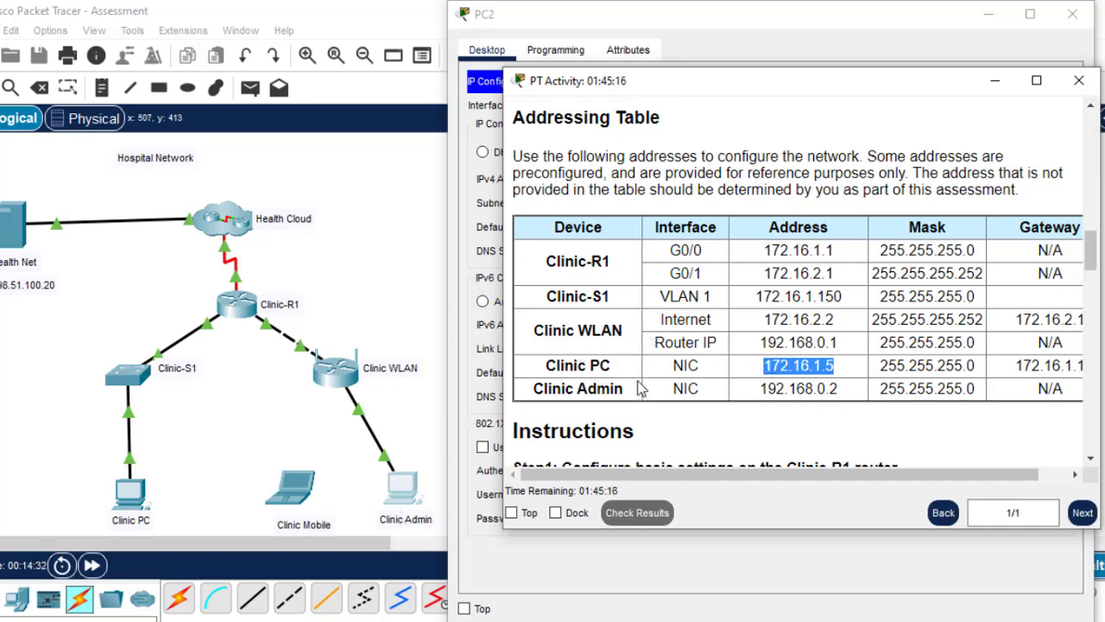
pyautogui.moveTo(850, 389); pyautogui.dragTo(764, 386)
pyautogui.hotkey('ctrl', 'c')
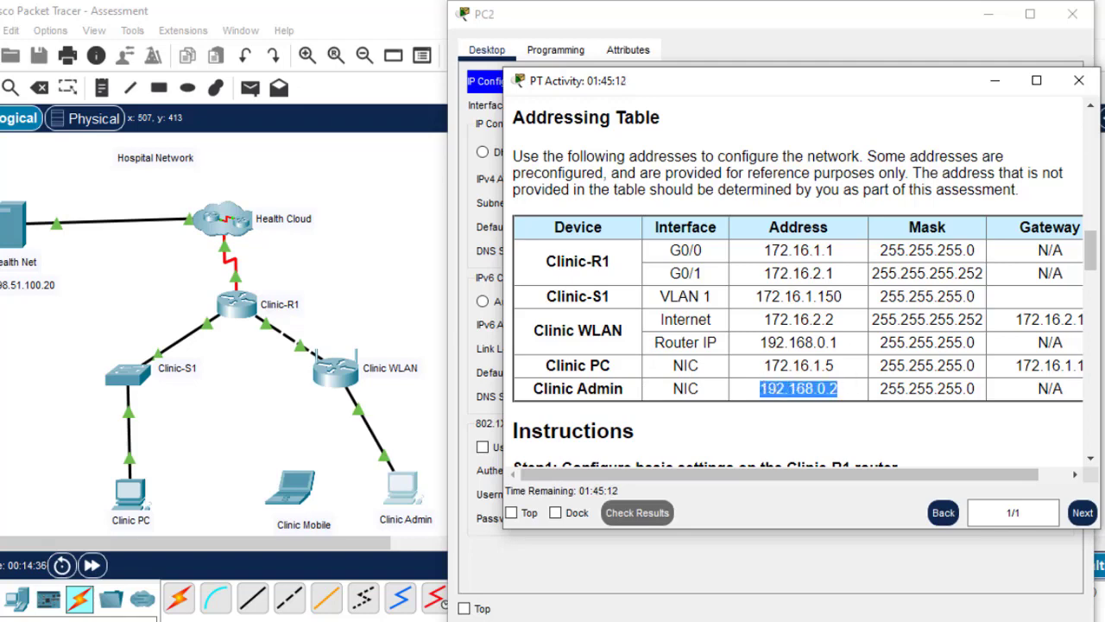
# Paste 192.168.0.2 as Clinic Admin's IPv4 address and auto-fill its subnet mask
pyautogui.click(995, 80)
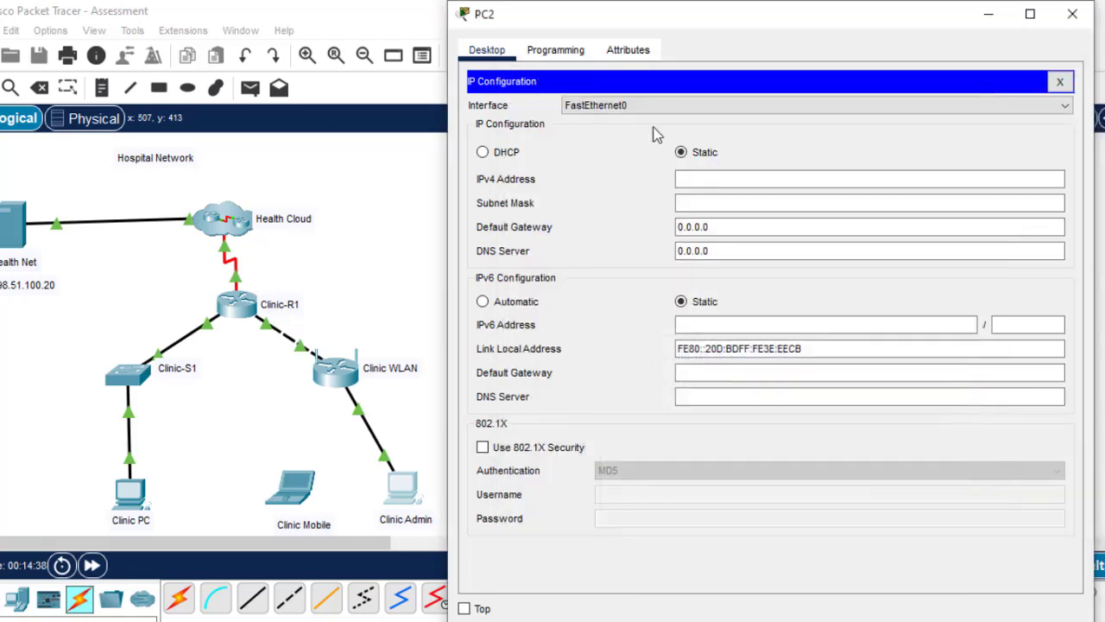
pyautogui.hotkey('ctrl', 'v')
pyautogui.click(695, 203)
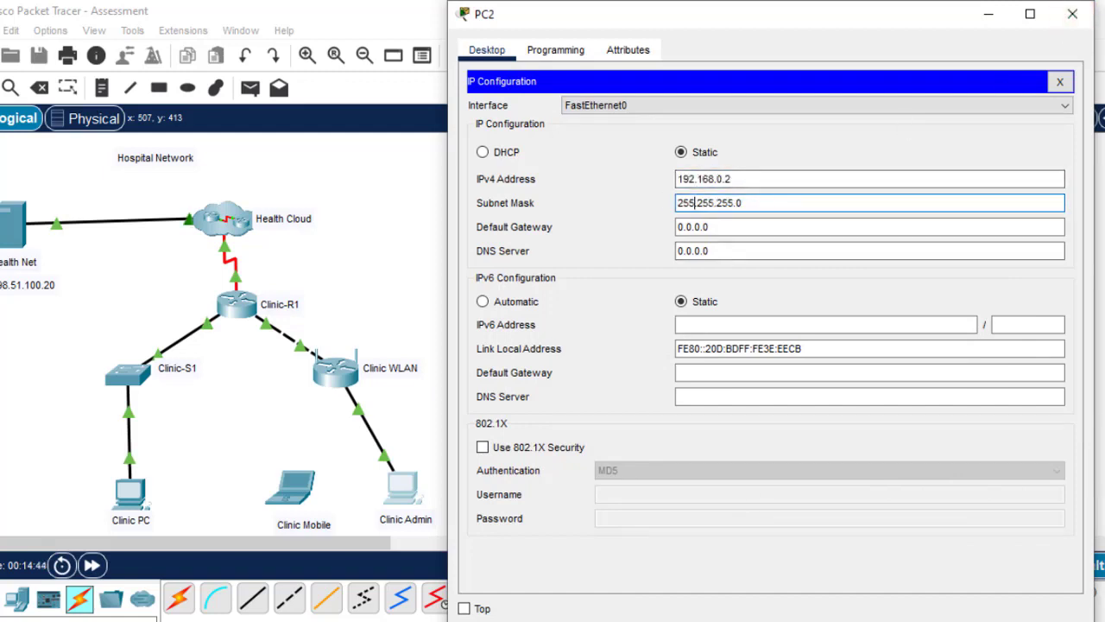
pyautogui.moveTo(820, 620)
pyautogui.moveTo(898, 587)
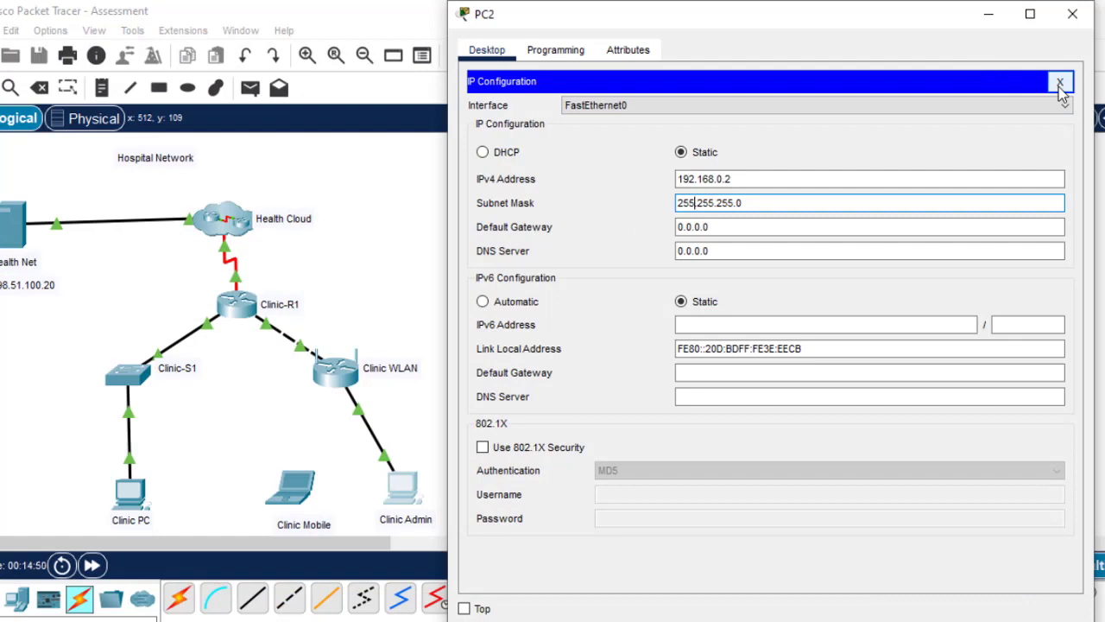
pyautogui.click(420, 327)
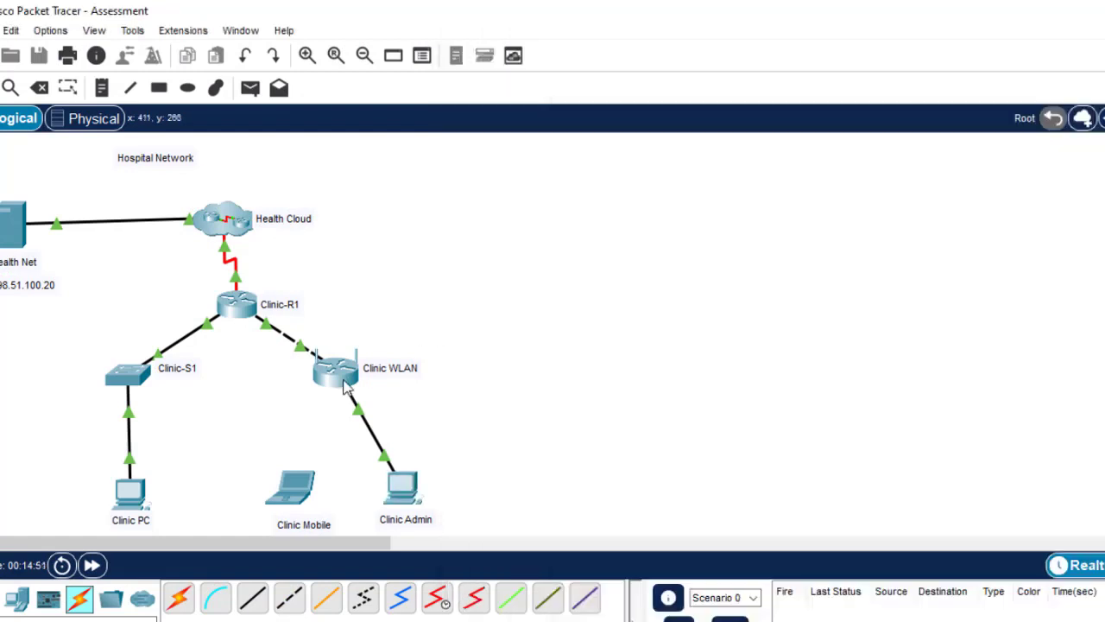
# Reopen Clinic Admin to check the subnet mask, then close its IP Configuration and window
pyautogui.moveTo(340, 378)
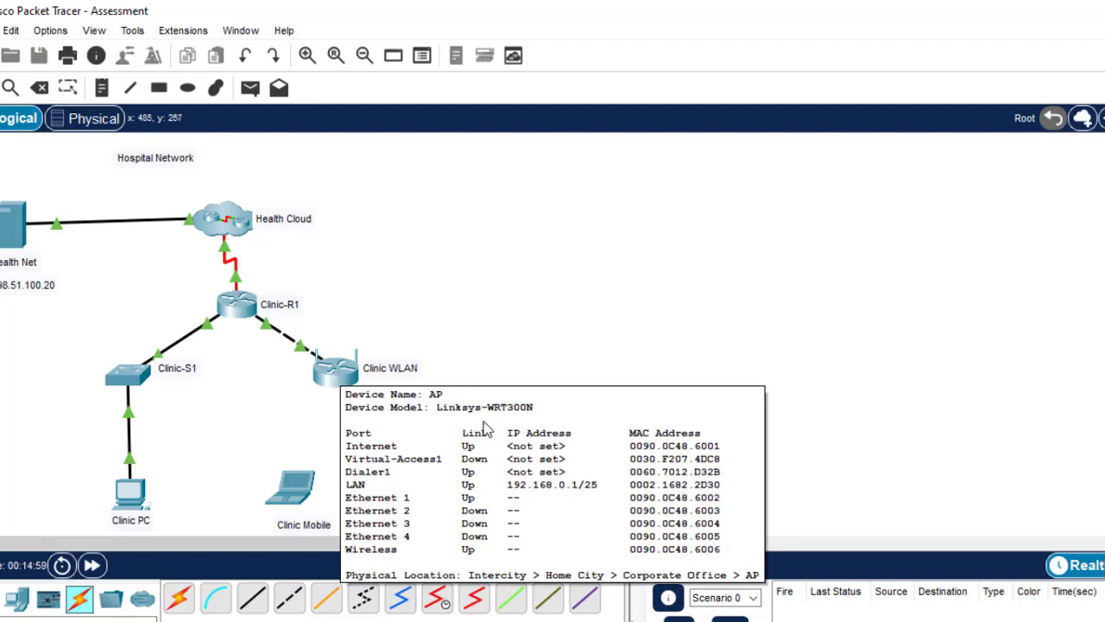
pyautogui.click(405, 486)
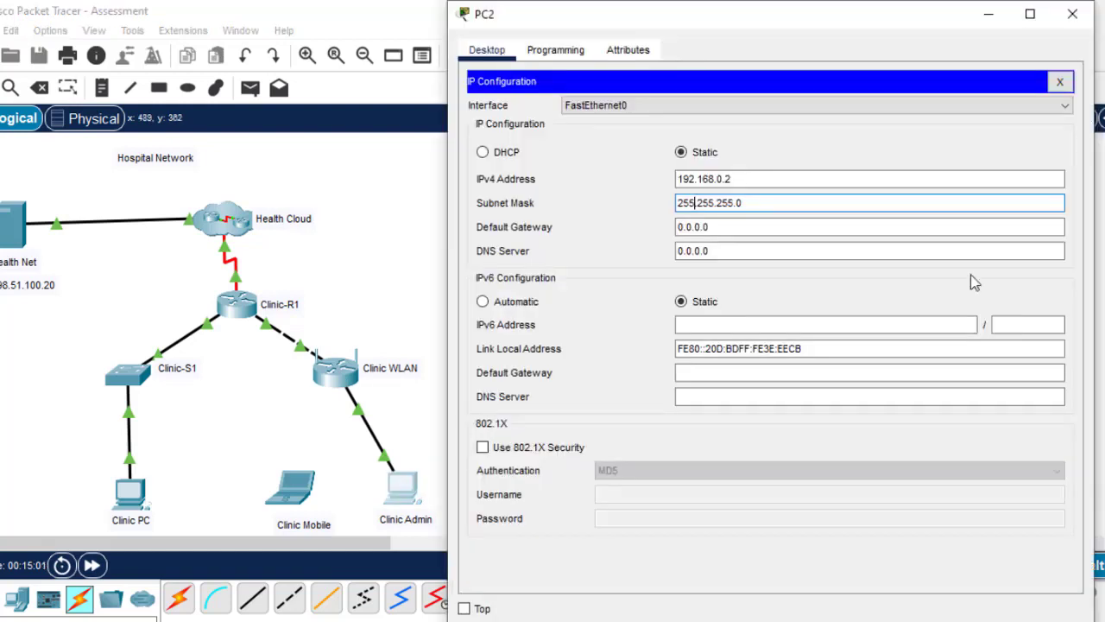
pyautogui.click(753, 202)
pyautogui.click(1060, 81)
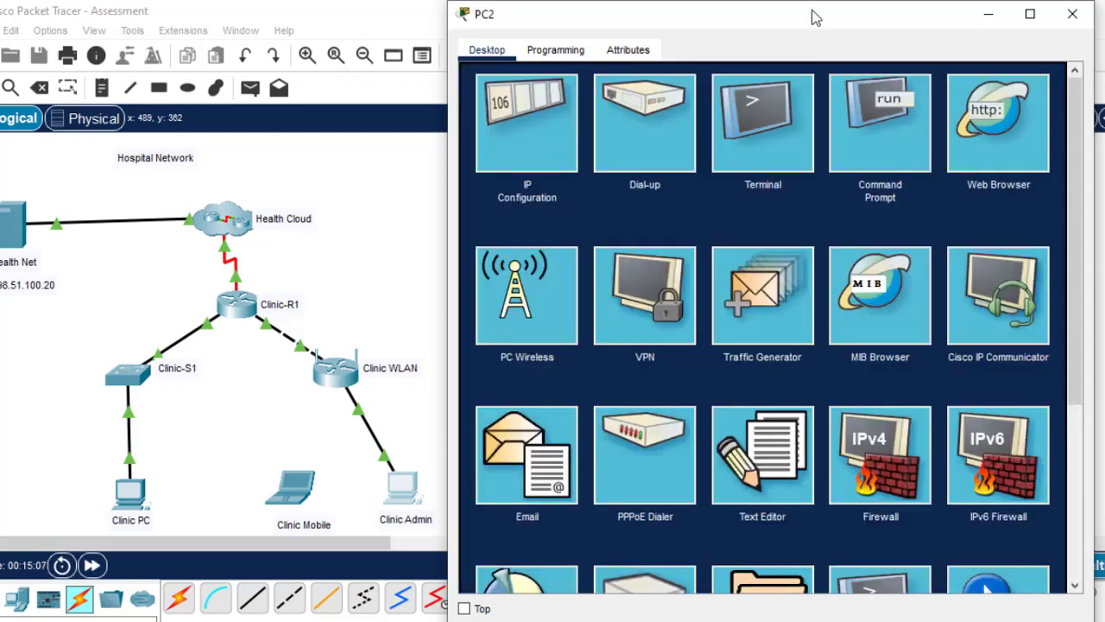
pyautogui.click(302, 252)
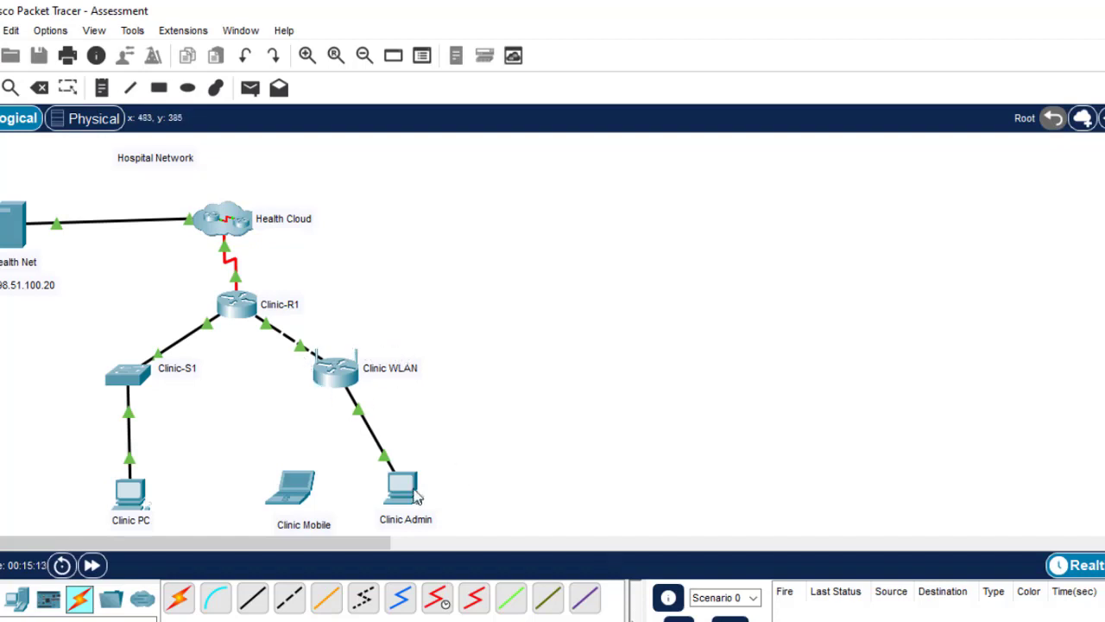
# Load the router page at 192.168.0.1 in Clinic Admin's web browser
pyautogui.click(410, 488)
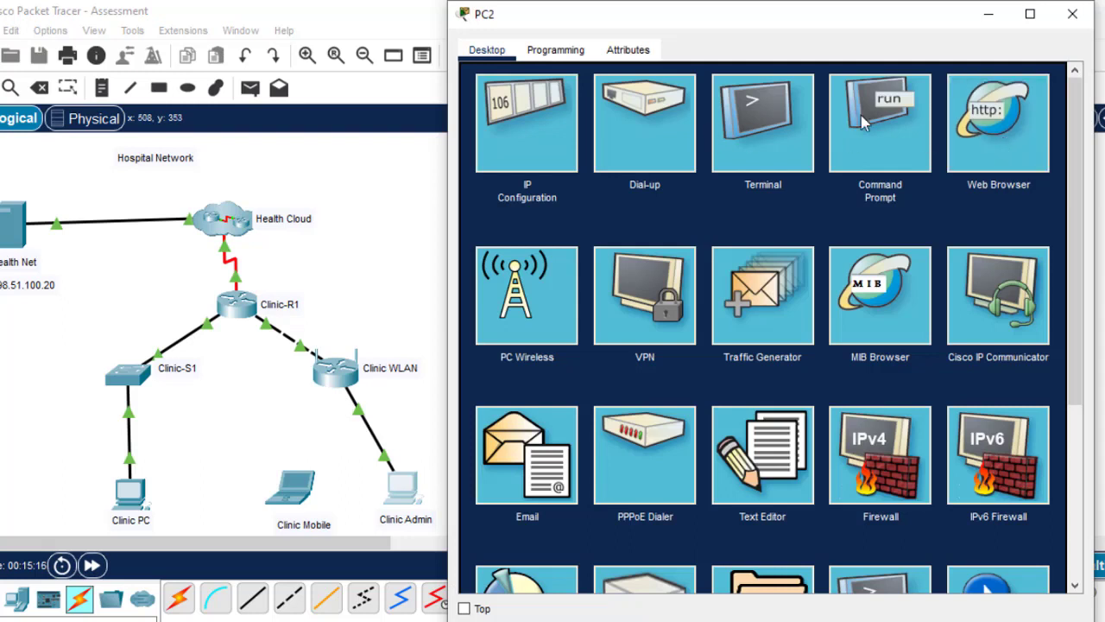
pyautogui.click(978, 131)
pyautogui.click(600, 104)
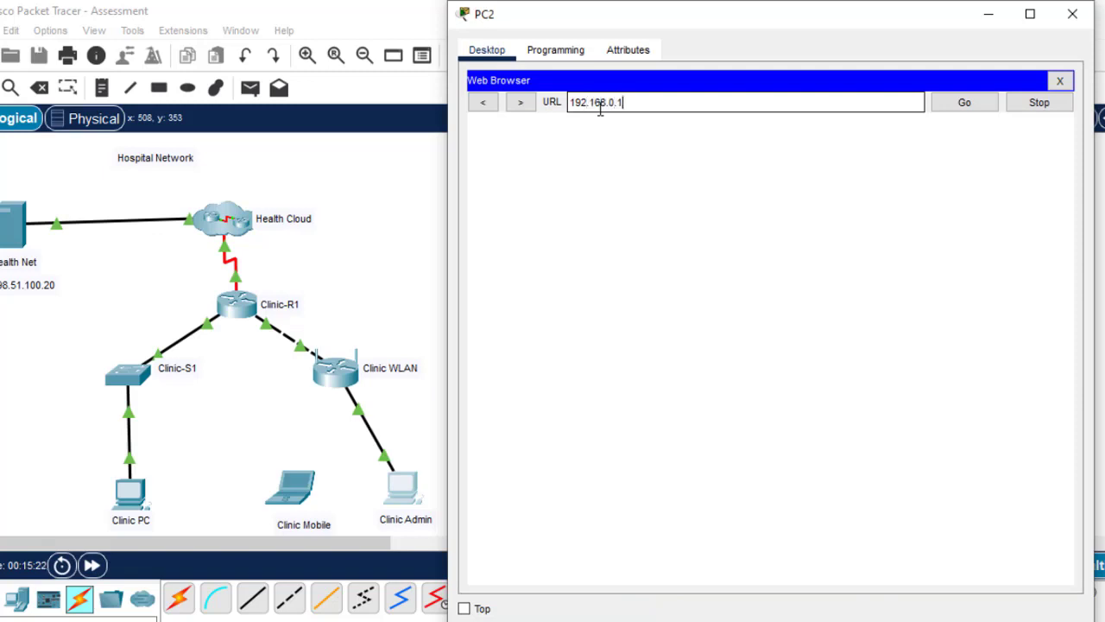
pyautogui.write('192.168.0.1')
pyautogui.press('Return')
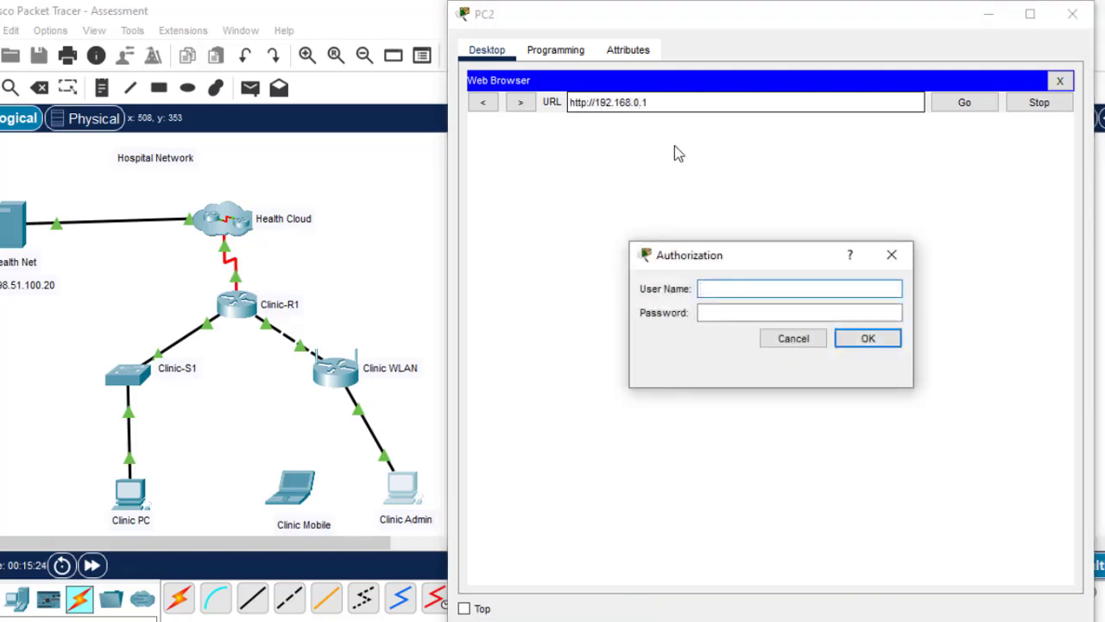
# Sign in to the Clinic WLAN router with the default admin credentials
pyautogui.click(718, 289)
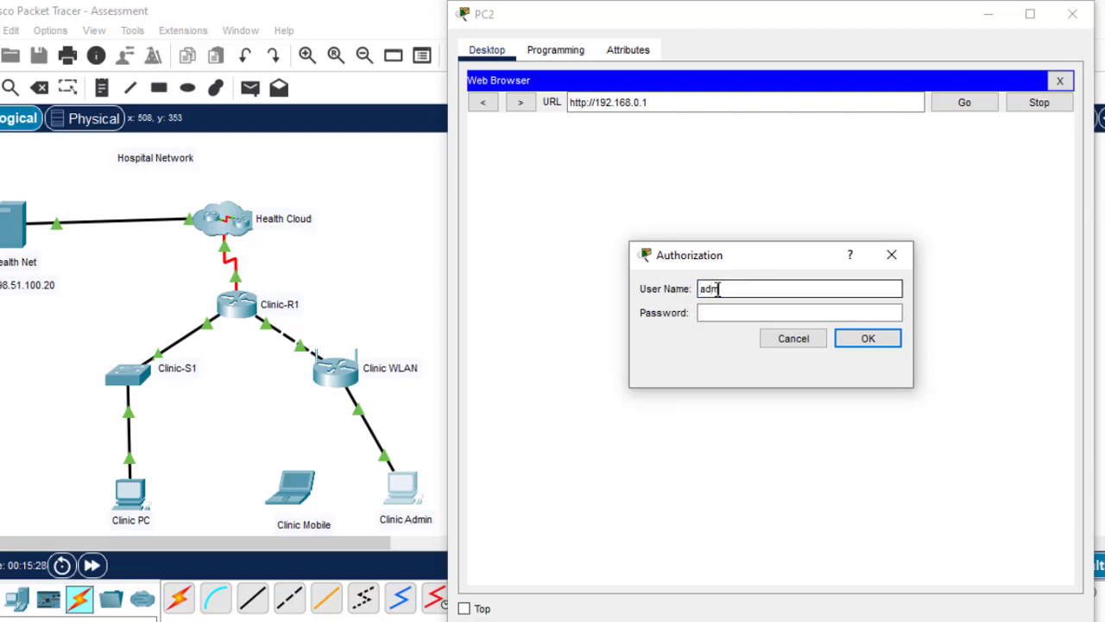
pyautogui.click(726, 313)
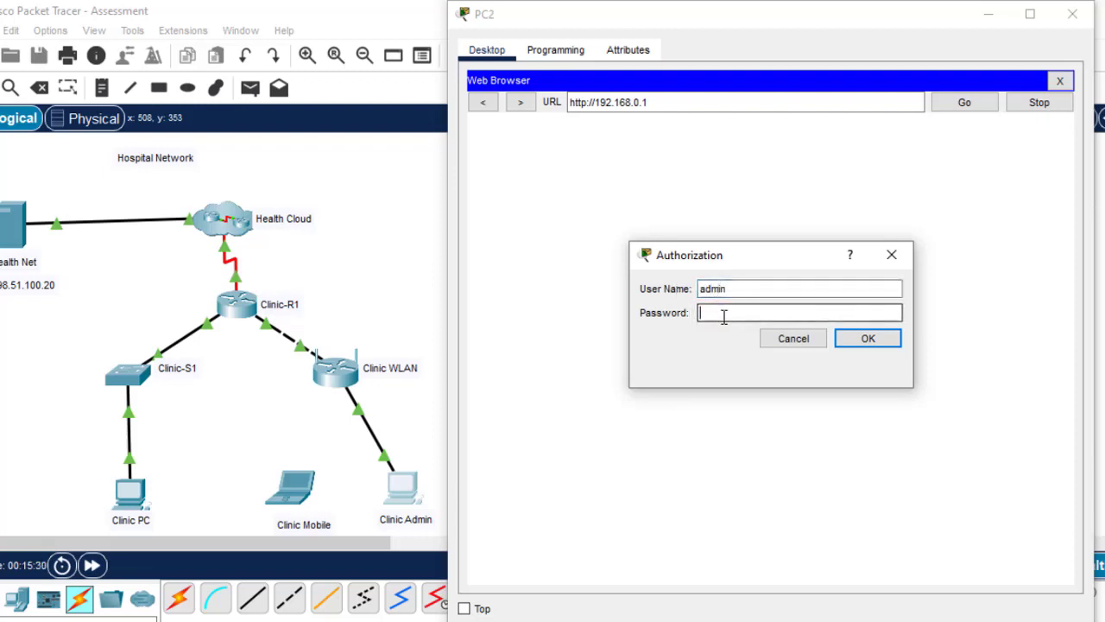
pyautogui.write('admin')
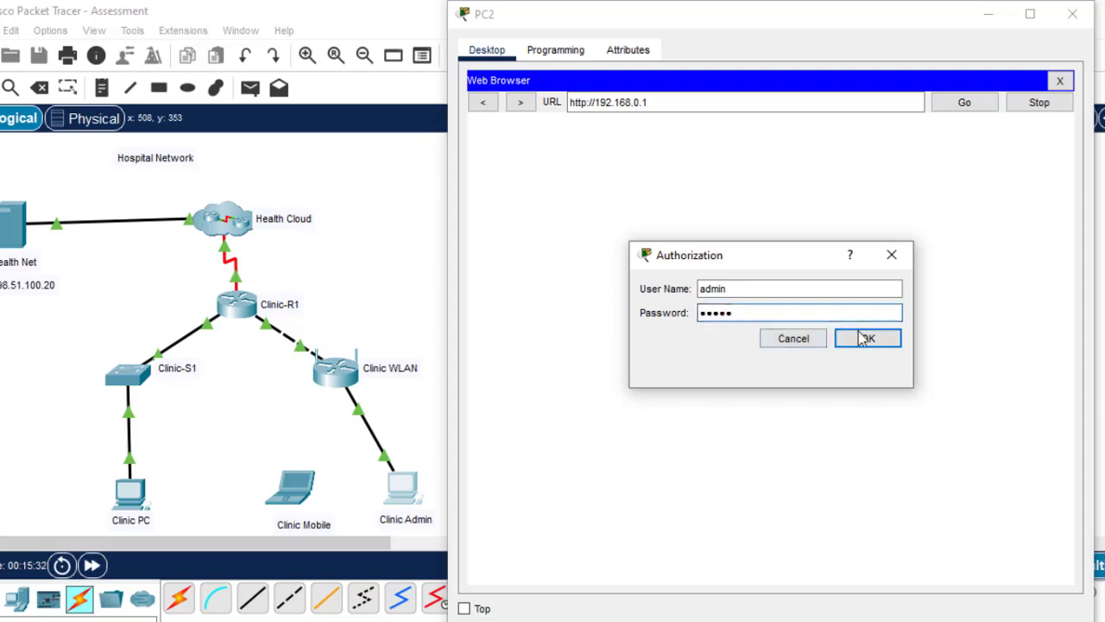
pyautogui.click(869, 337)
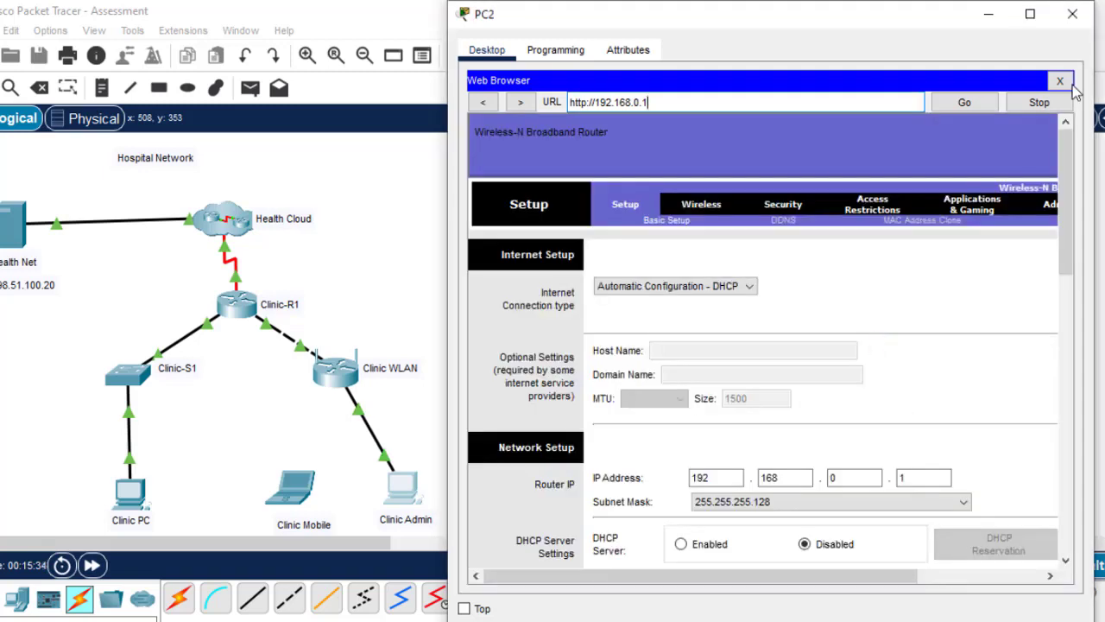
# Place the PC and instructions windows side by side and highlight Clinic WLAN's Internet address 172.16.2.2
pyautogui.moveTo(917, 24); pyautogui.dragTo(963, 24)
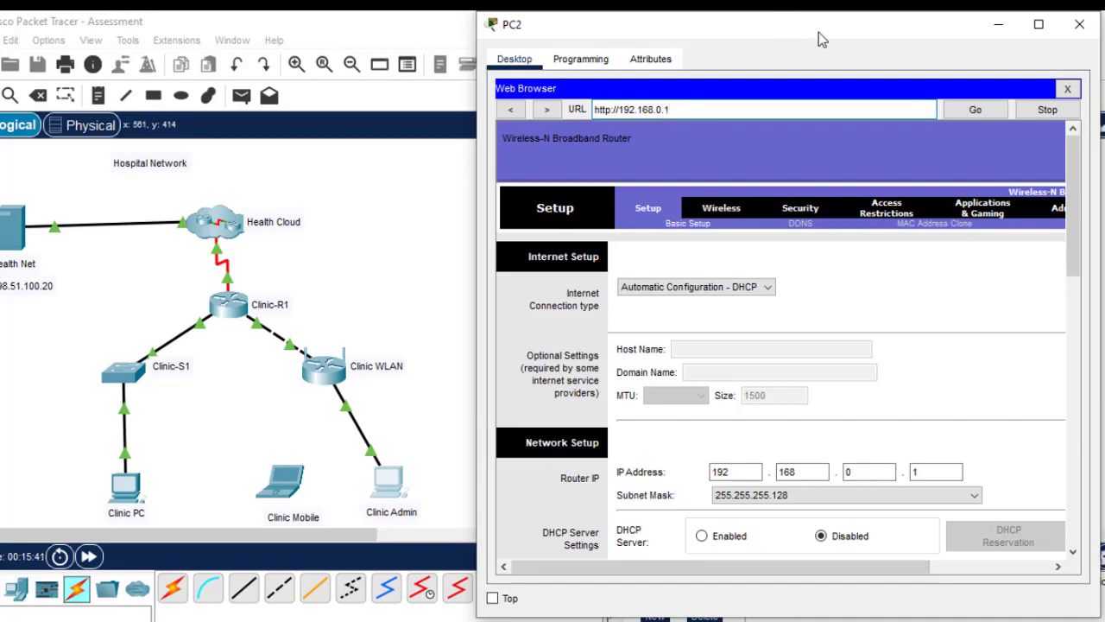
pyautogui.moveTo(819, 32); pyautogui.dragTo(490, 36)
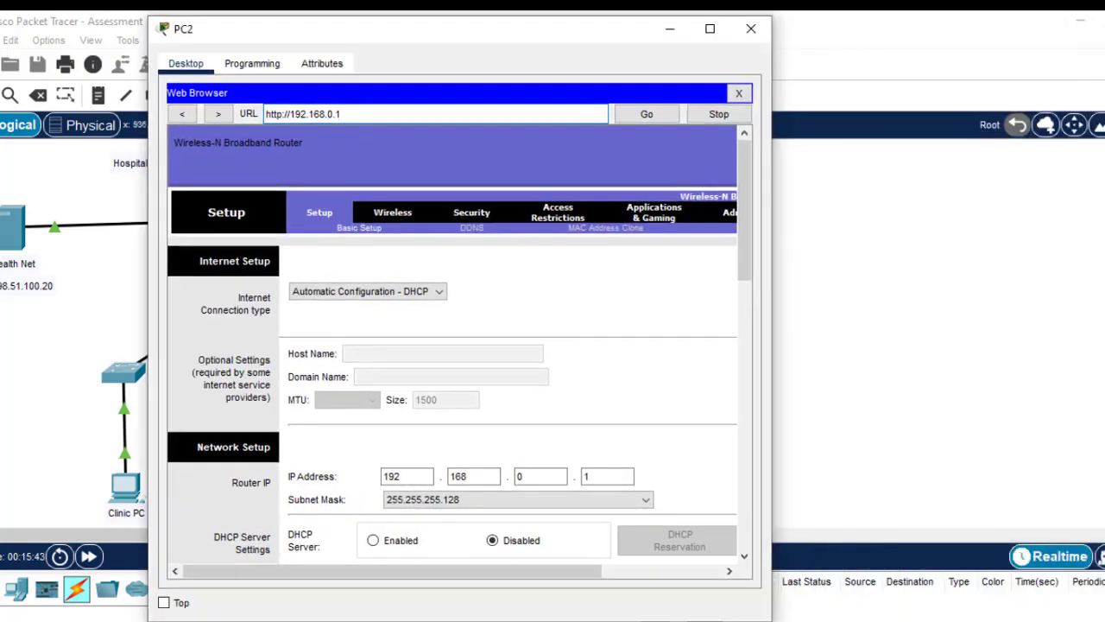
pyautogui.click(863, 605)
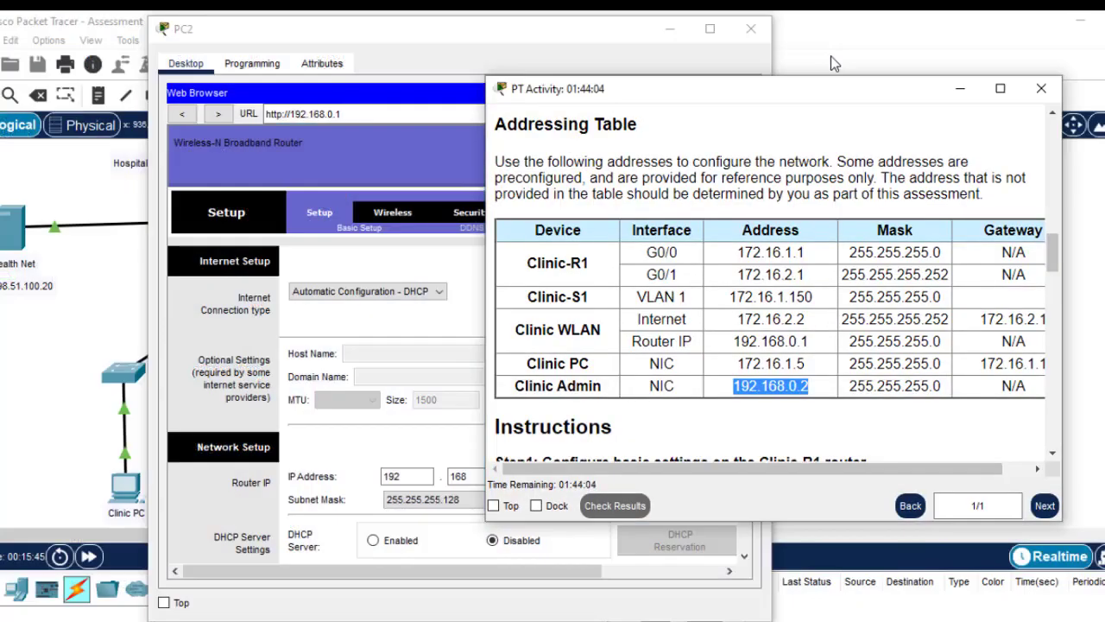
pyautogui.moveTo(846, 98); pyautogui.dragTo(938, 86)
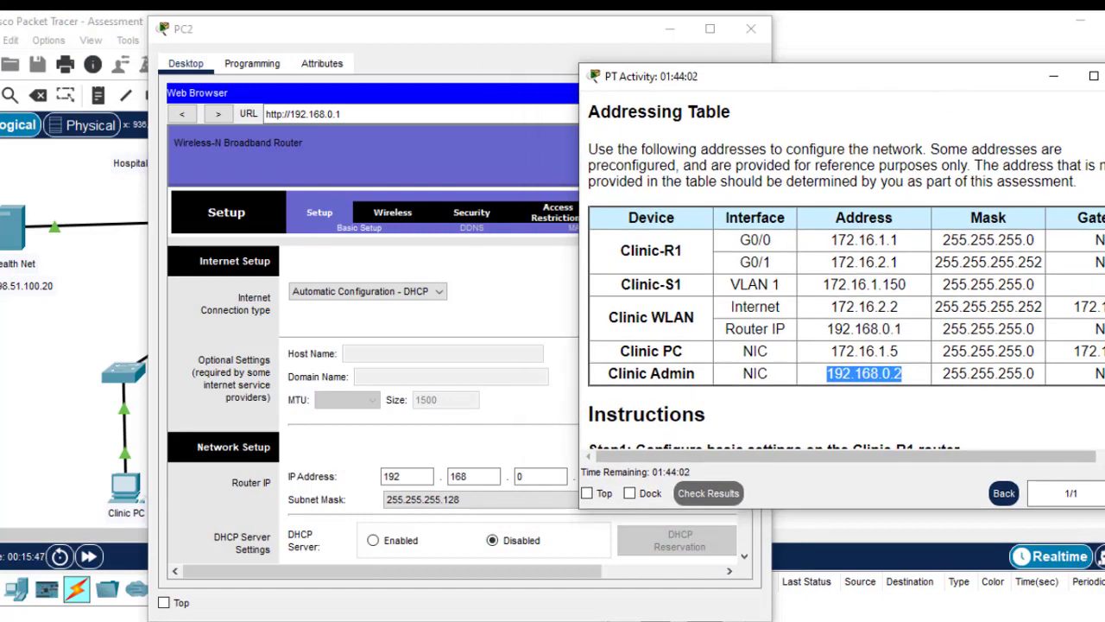
pyautogui.scroll(-20, 841, 268)
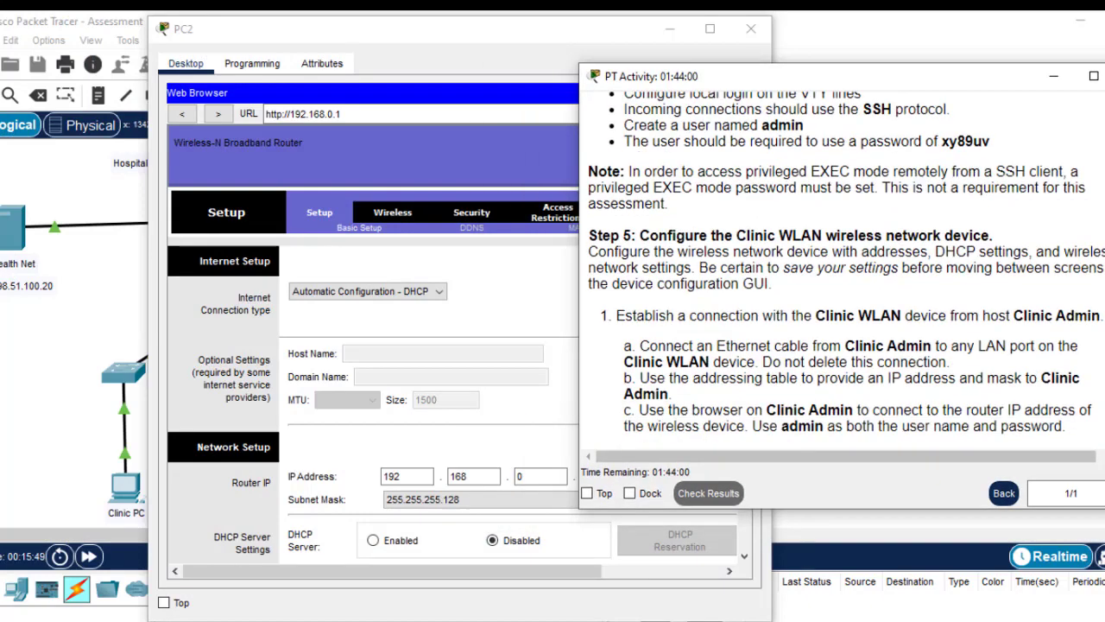
pyautogui.scroll(1, 842, 268)
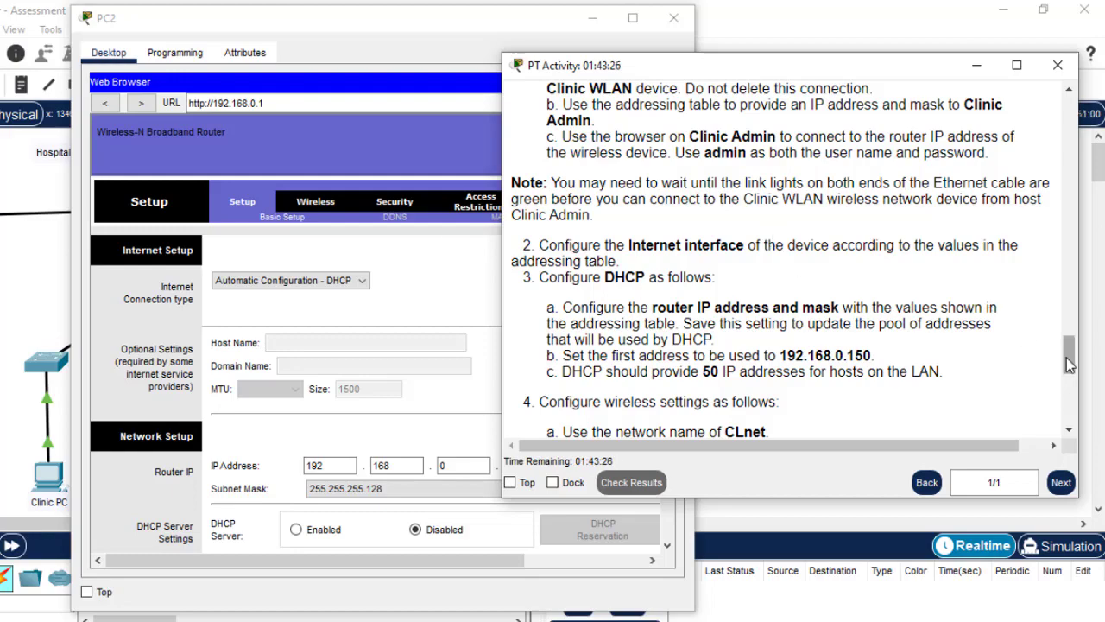
pyautogui.moveTo(1068, 355); pyautogui.dragTo(1043, 243)
pyautogui.scroll(-1, 1042, 243)
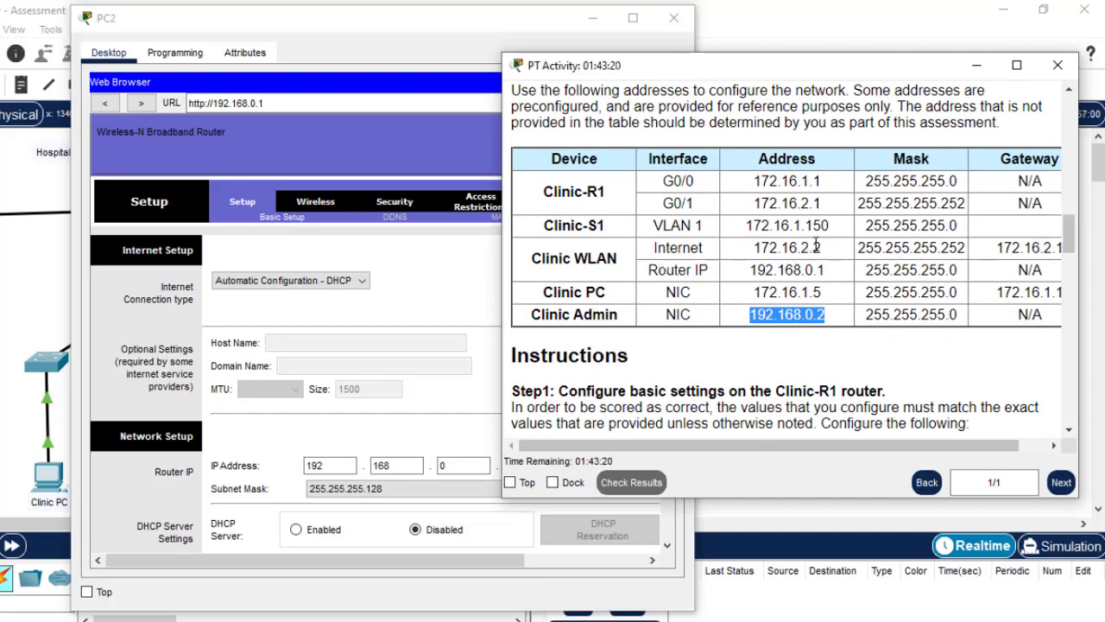
pyautogui.moveTo(824, 250); pyautogui.dragTo(756, 248)
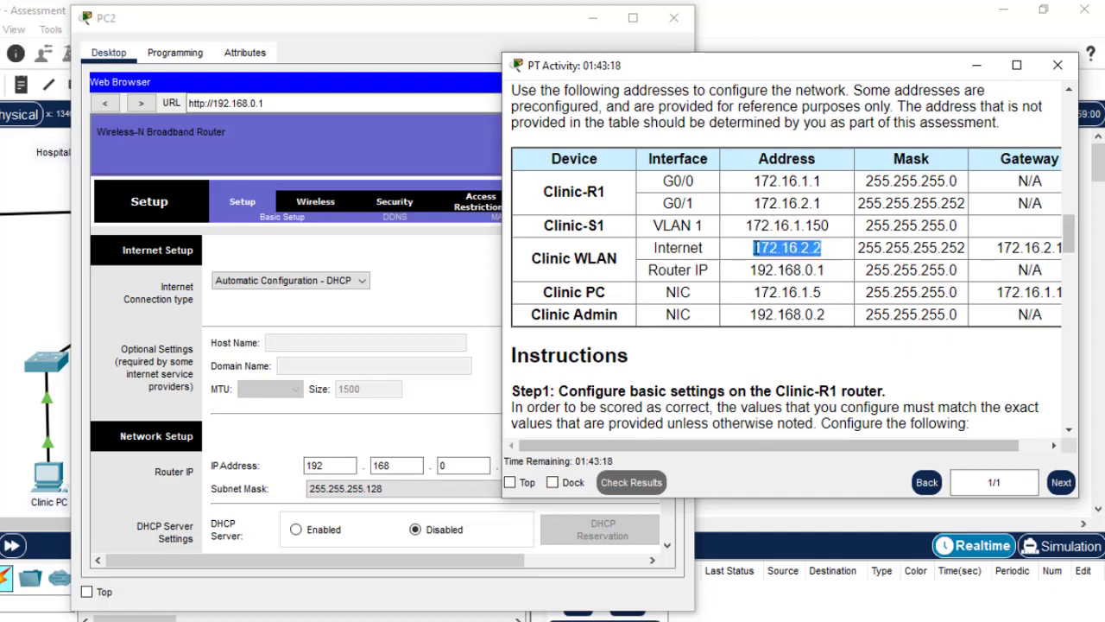
# Switch the Internet connection type to Static IP with address 172.16.2.2
pyautogui.click(283, 286)
pyautogui.click(276, 308)
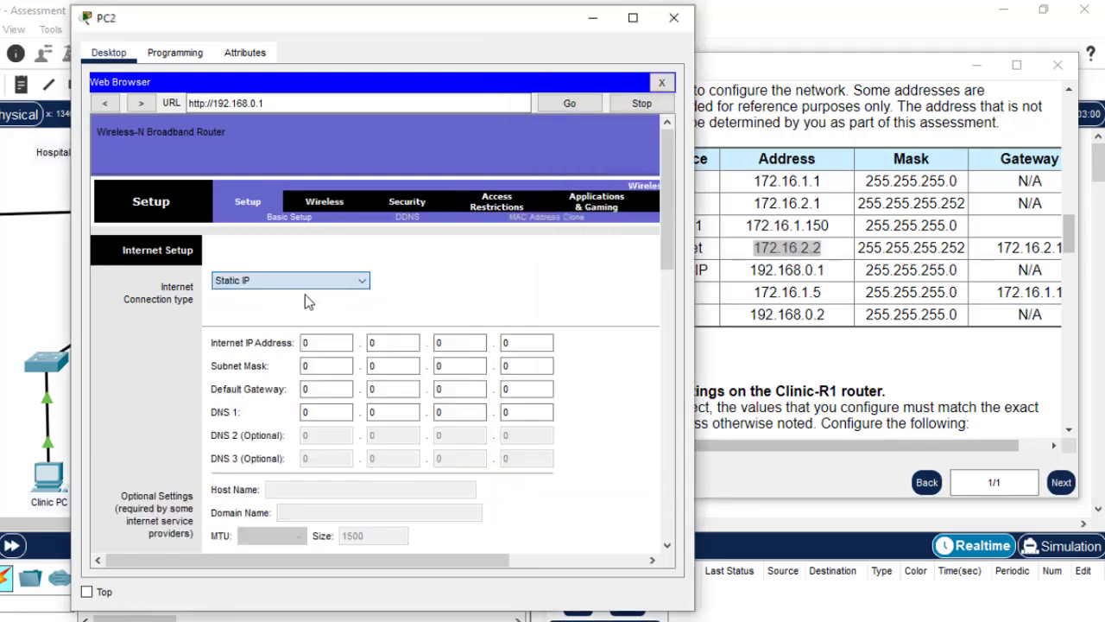
pyautogui.click(324, 344)
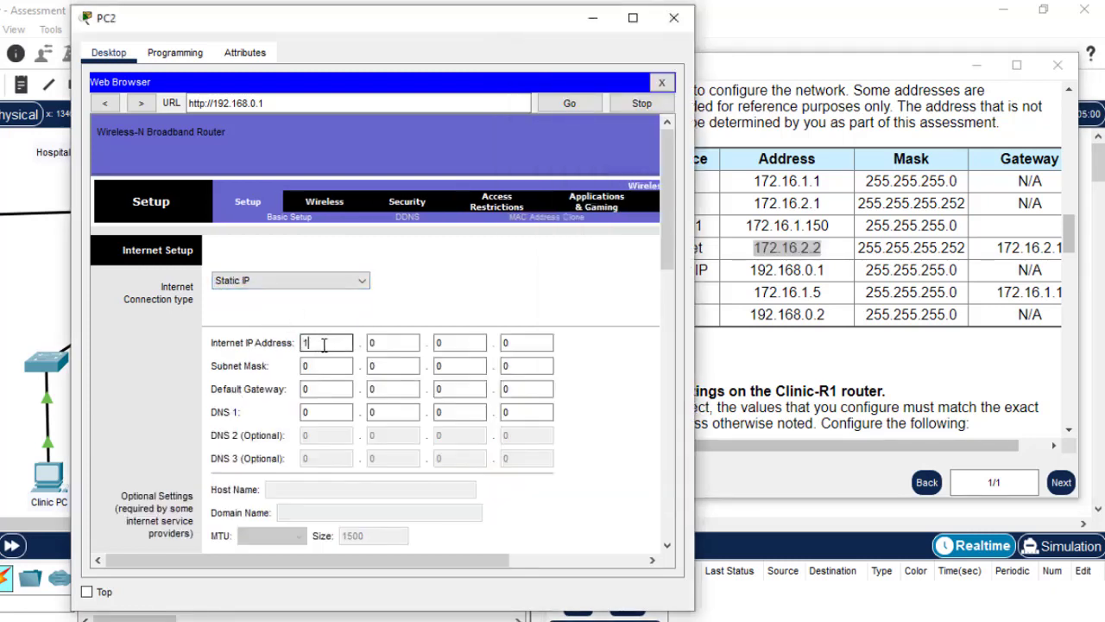
pyautogui.click(383, 344)
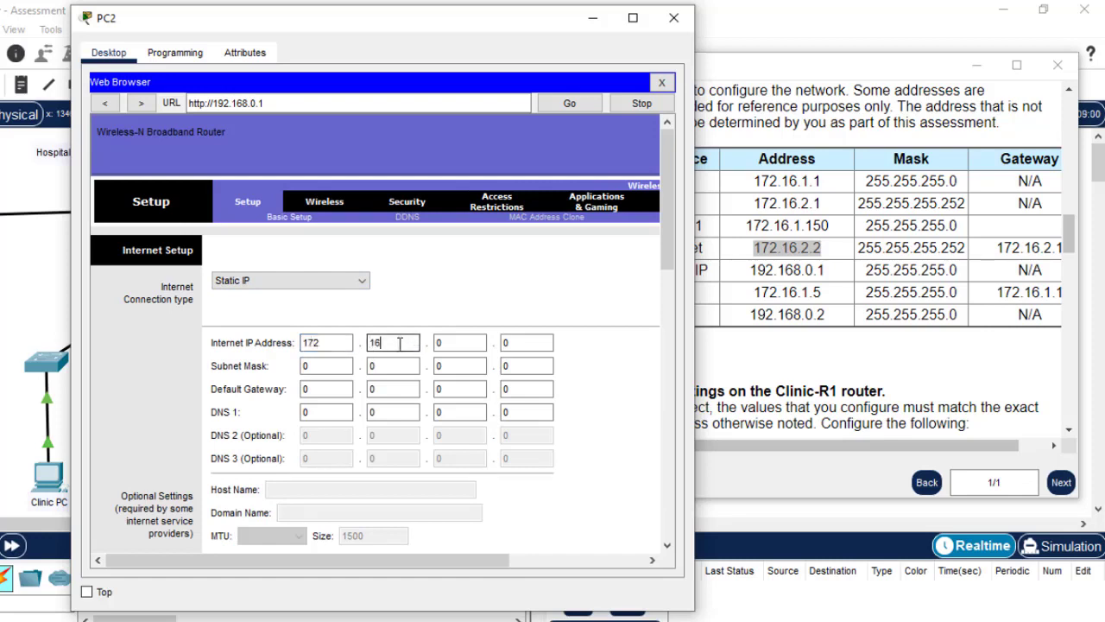
pyautogui.click(459, 344)
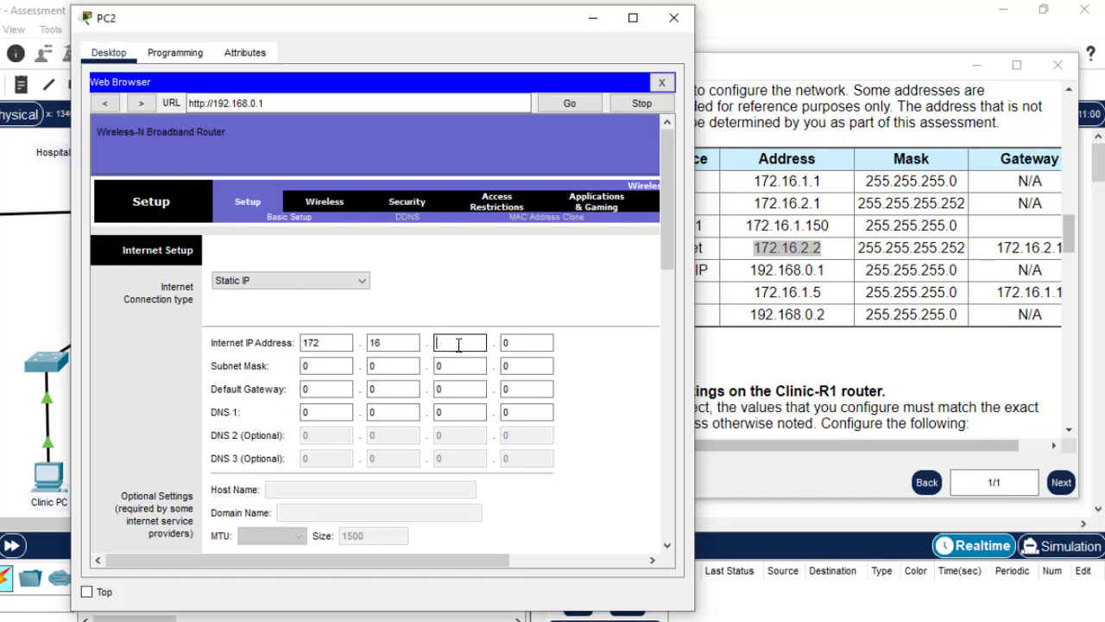
pyautogui.write('2')
pyautogui.click(528, 343)
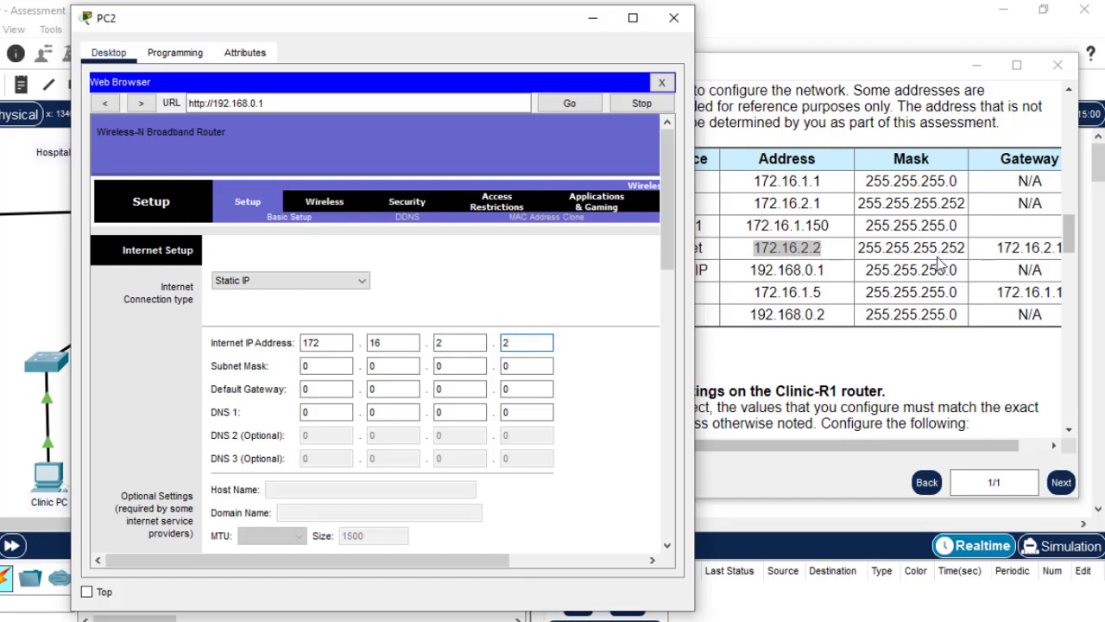
# Enter the Internet subnet mask 255.255.255.252
pyautogui.click(329, 368)
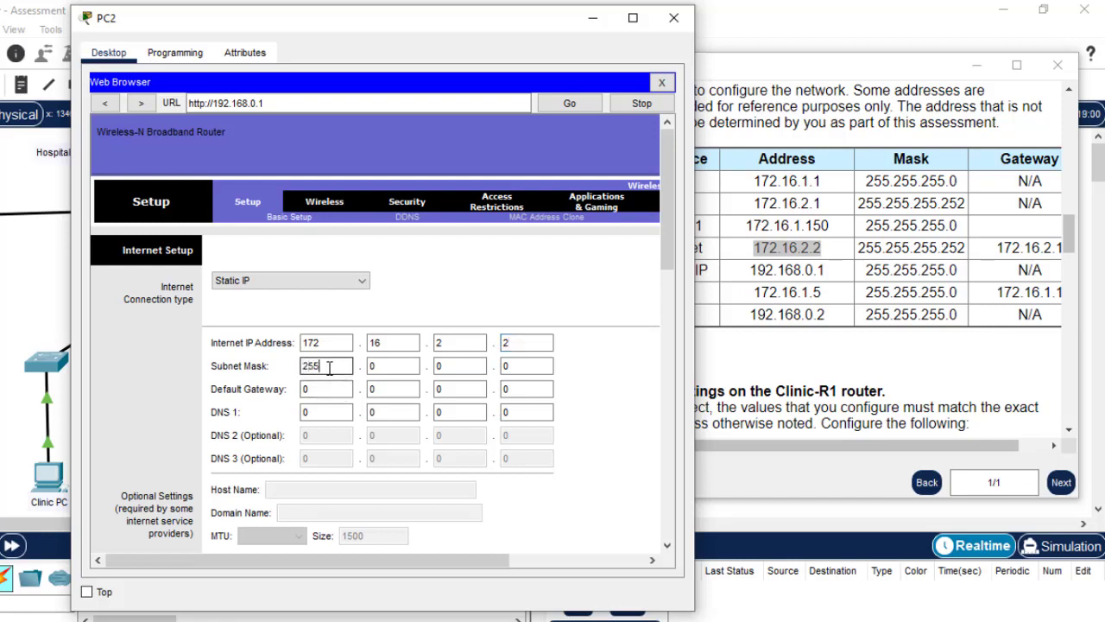
pyautogui.click(403, 371)
pyautogui.press('BackSpace')
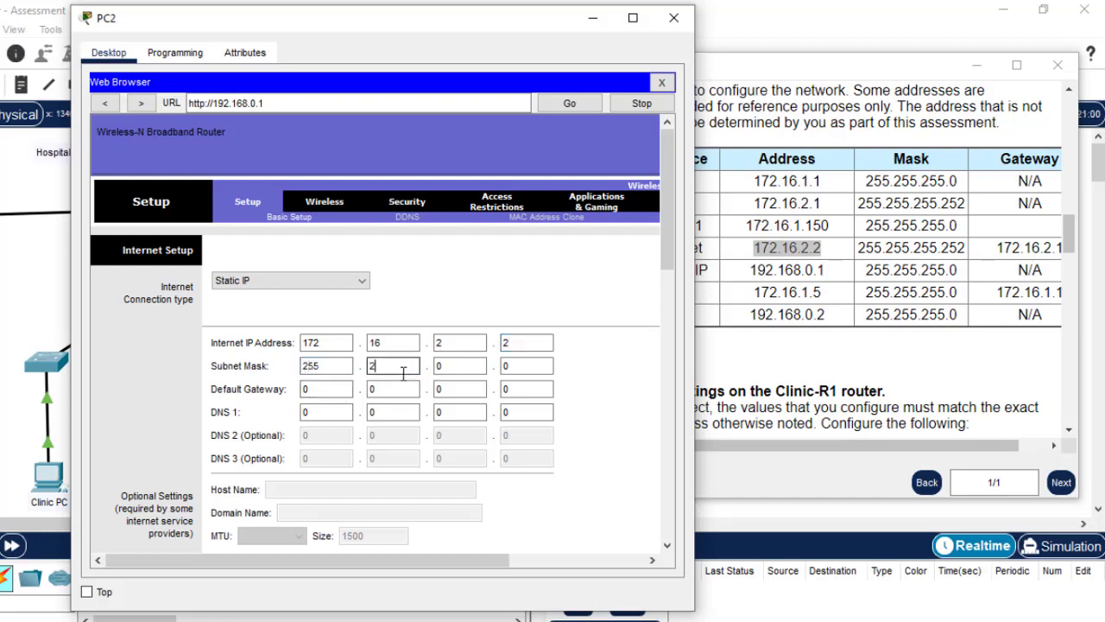
pyautogui.click(449, 369)
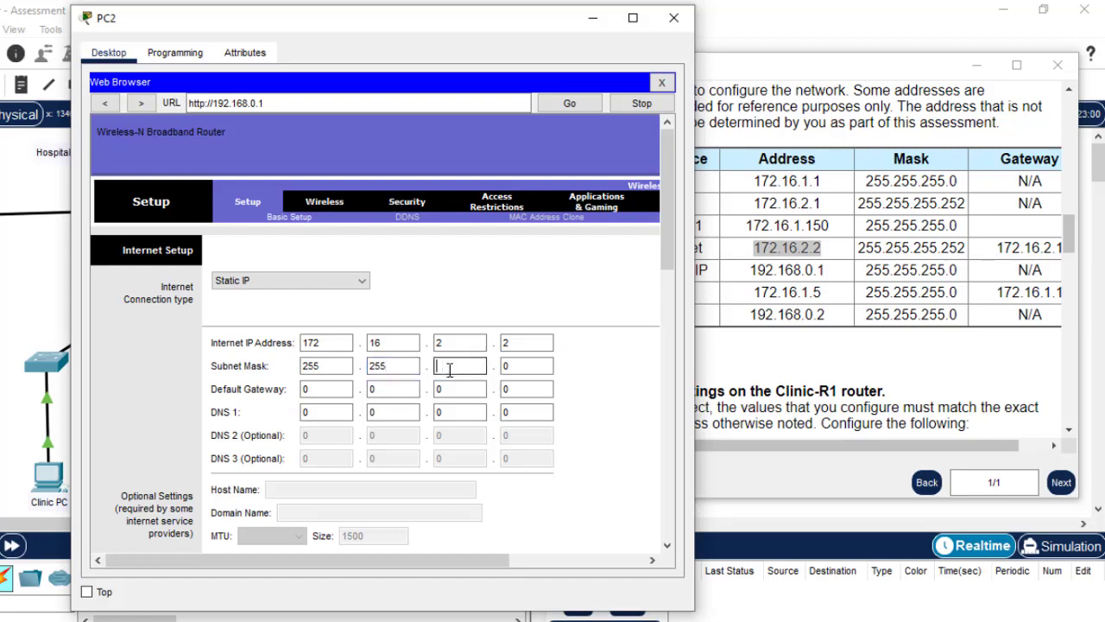
pyautogui.click(523, 366)
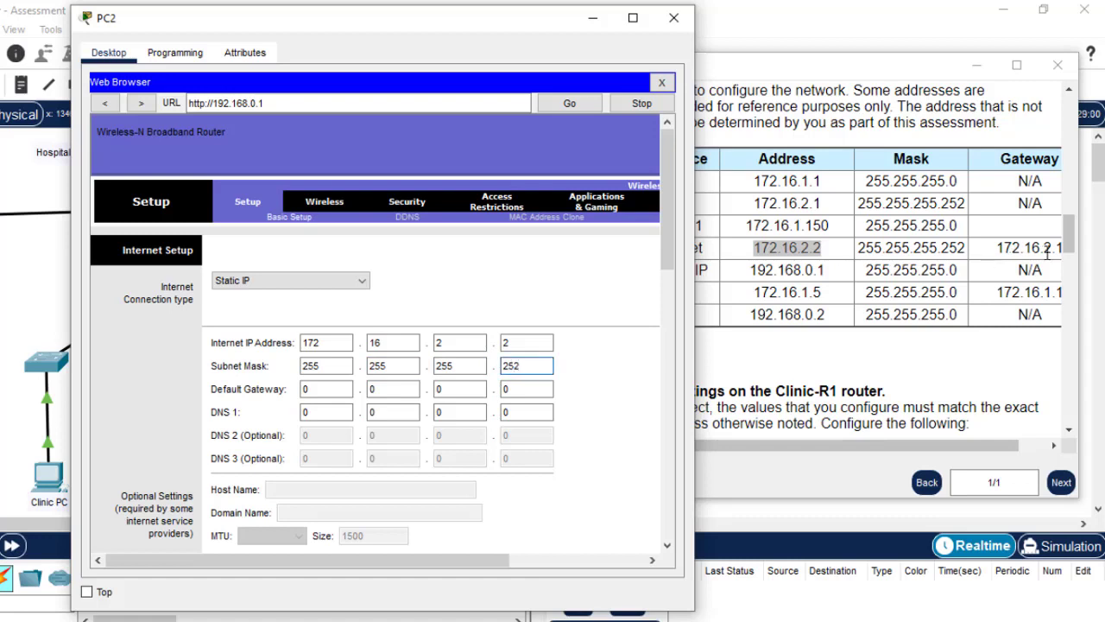
# Enter the Internet default gateway 172.16.2.1
pyautogui.click(317, 389)
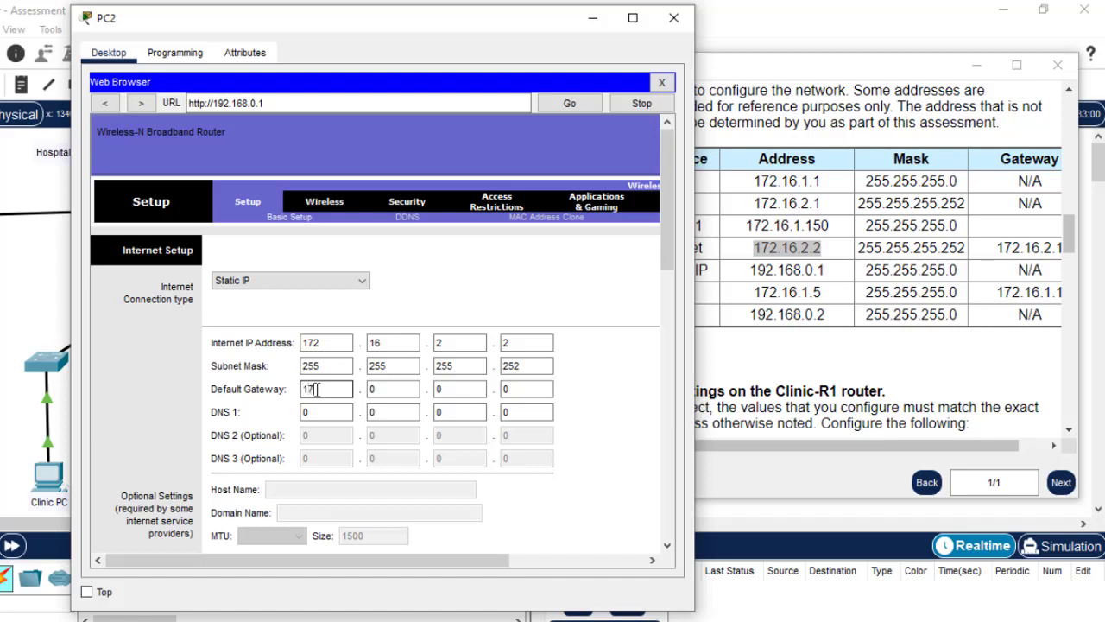
pyautogui.click(386, 391)
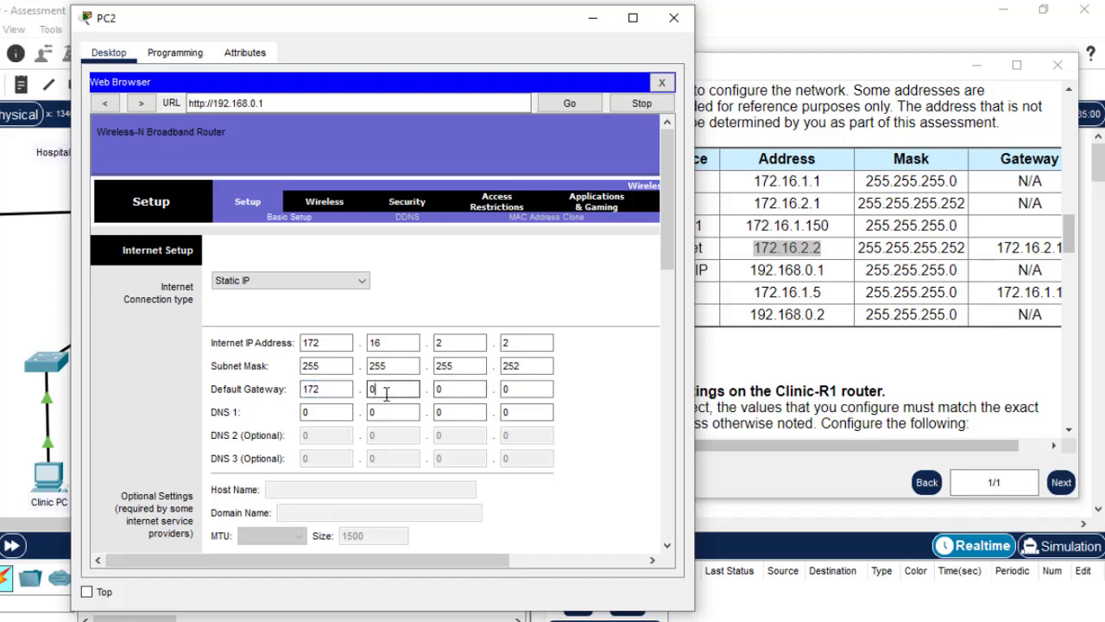
pyautogui.write('16')
pyautogui.click(457, 396)
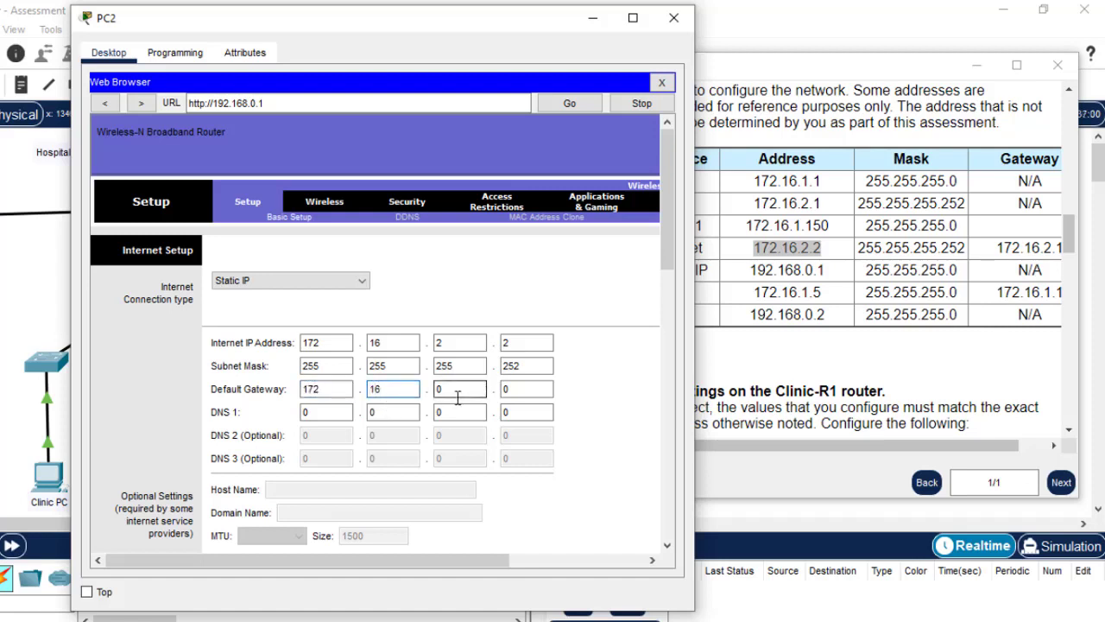
pyautogui.press('BackSpace')
pyautogui.click(521, 392)
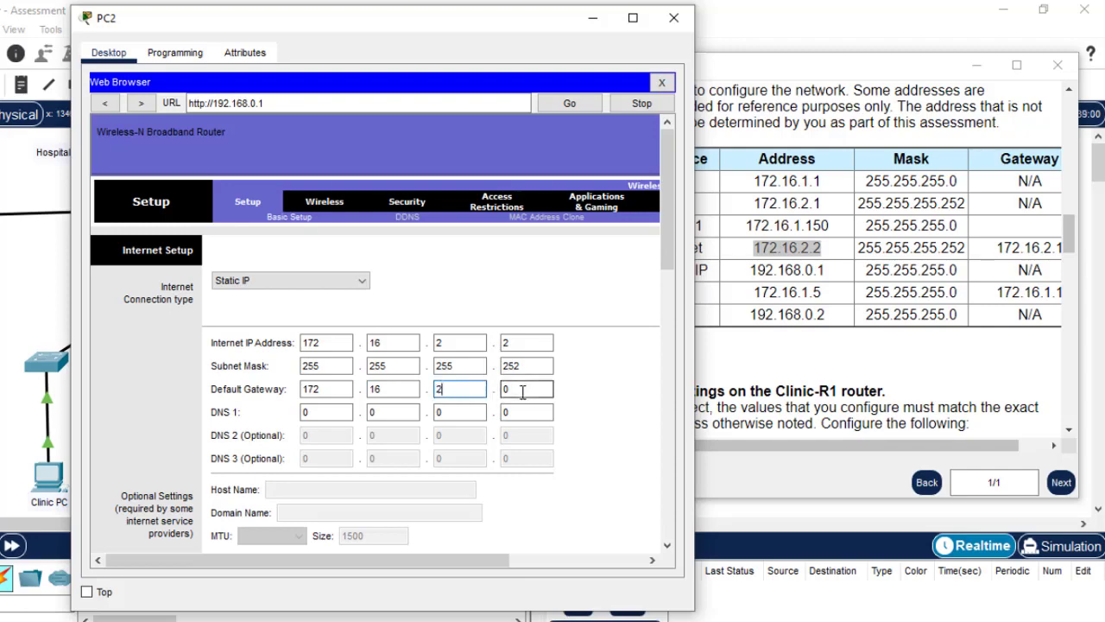
pyautogui.write('1')
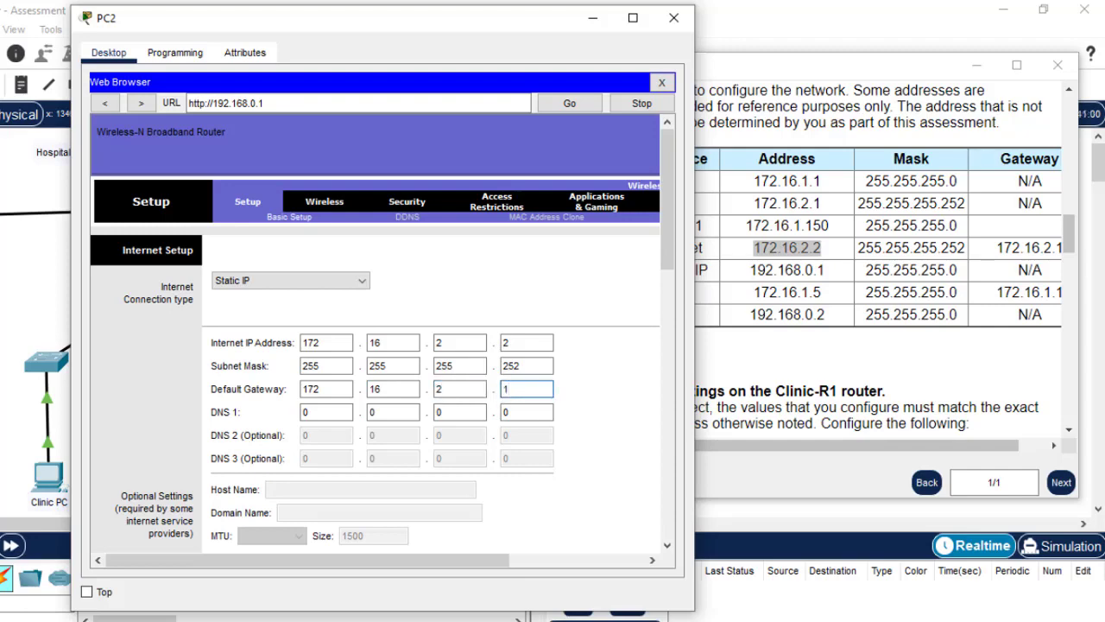
pyautogui.moveTo(1069, 235); pyautogui.dragTo(1075, 361)
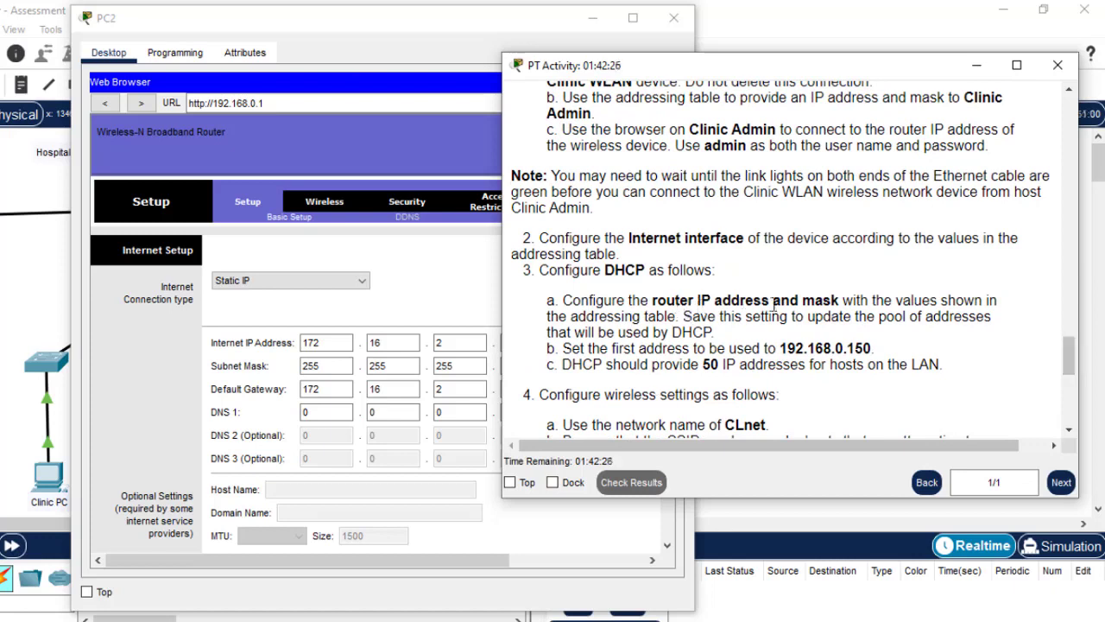
pyautogui.click(473, 510)
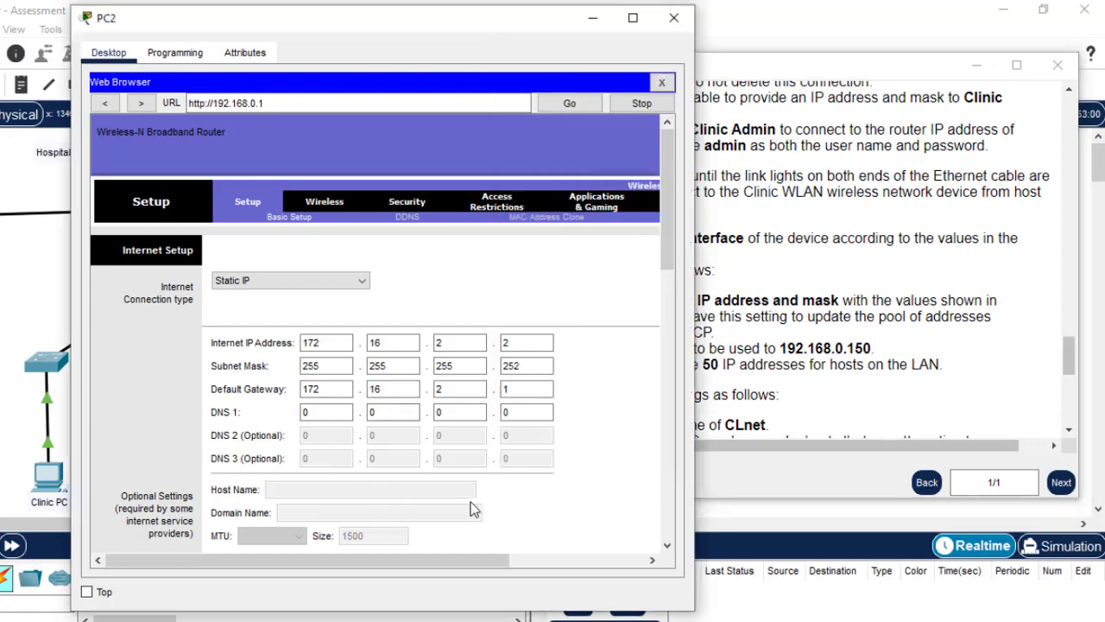
# Set the router's LAN Router IP subnet mask to 255.255.255.0
pyautogui.moveTo(671, 238); pyautogui.dragTo(672, 313)
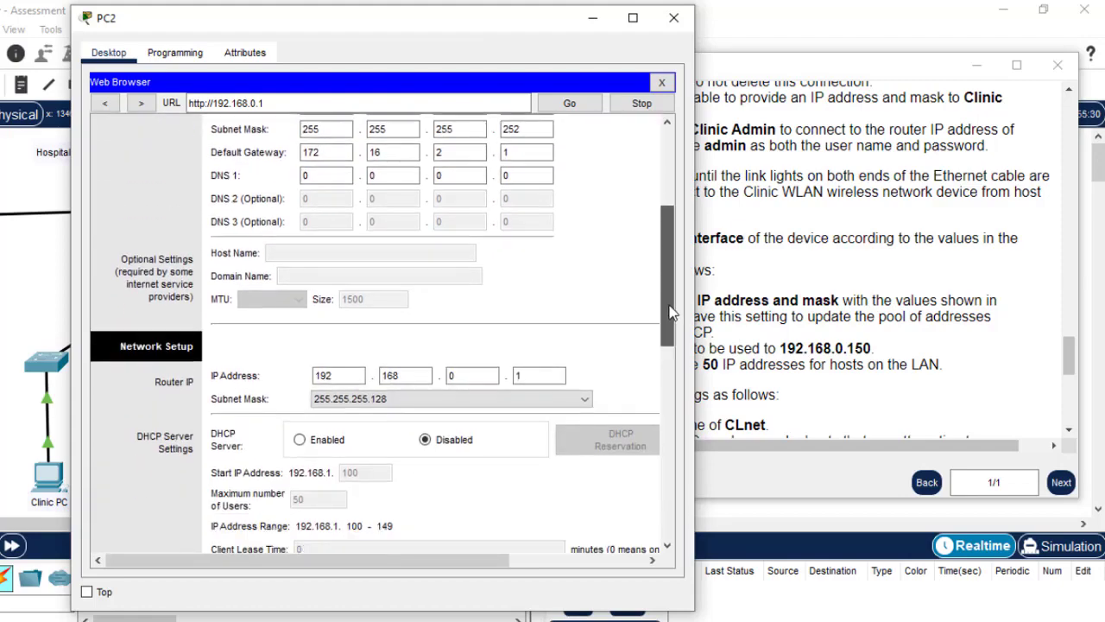
pyautogui.click(1071, 361)
pyautogui.moveTo(1071, 361); pyautogui.dragTo(1064, 239)
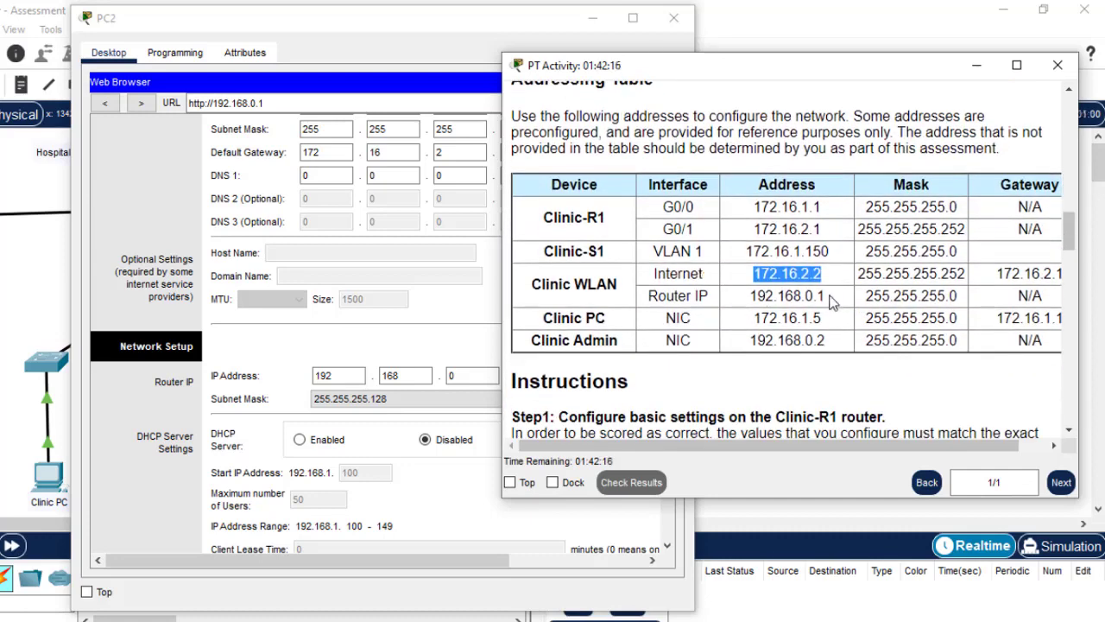
pyautogui.click(484, 382)
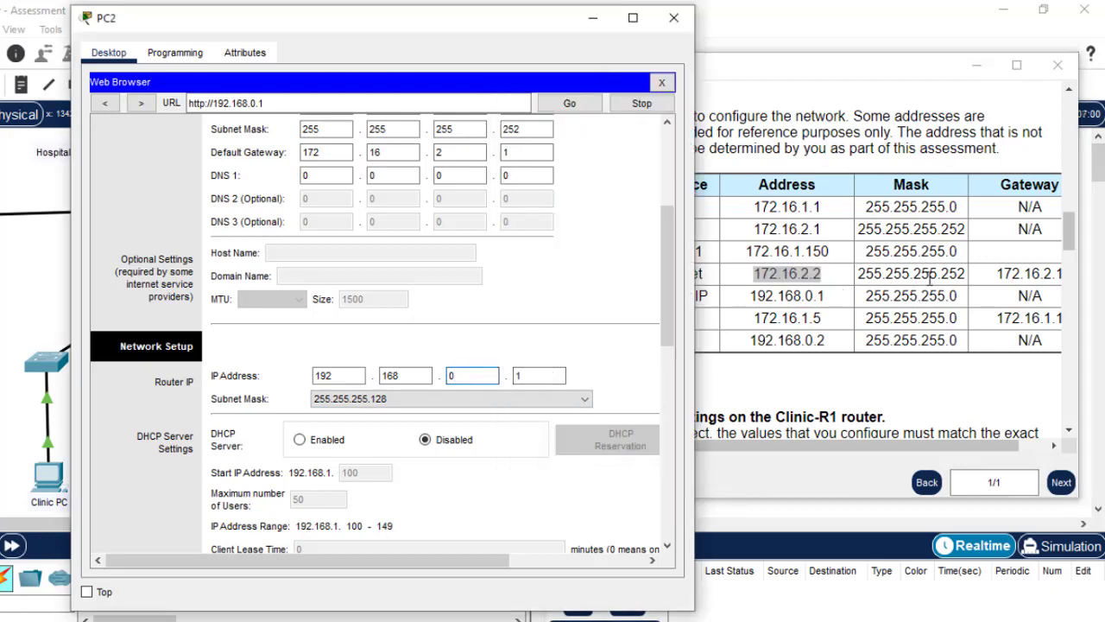
pyautogui.click(584, 399)
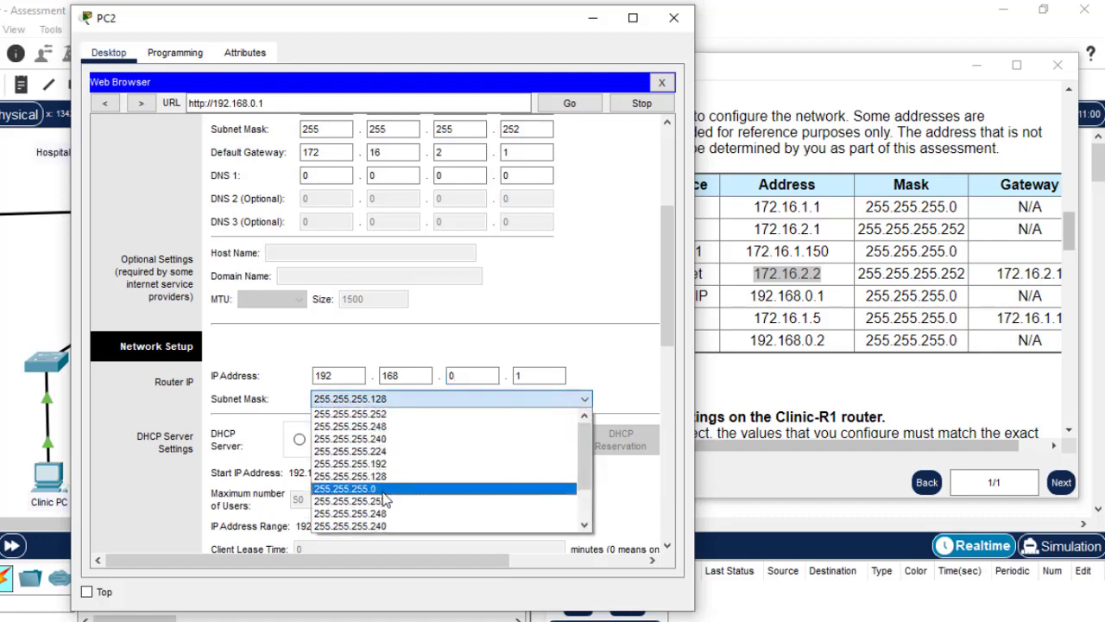
pyautogui.click(388, 490)
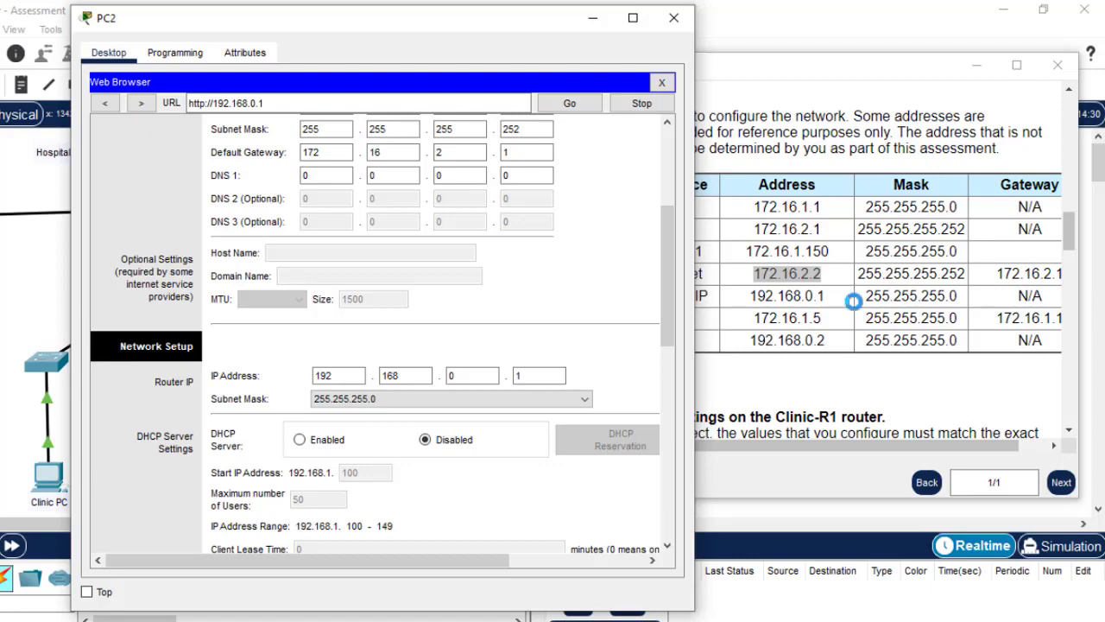
# Scroll the instructions to the DHCP step and mark start address 192.168.0.150
pyautogui.click(823, 315)
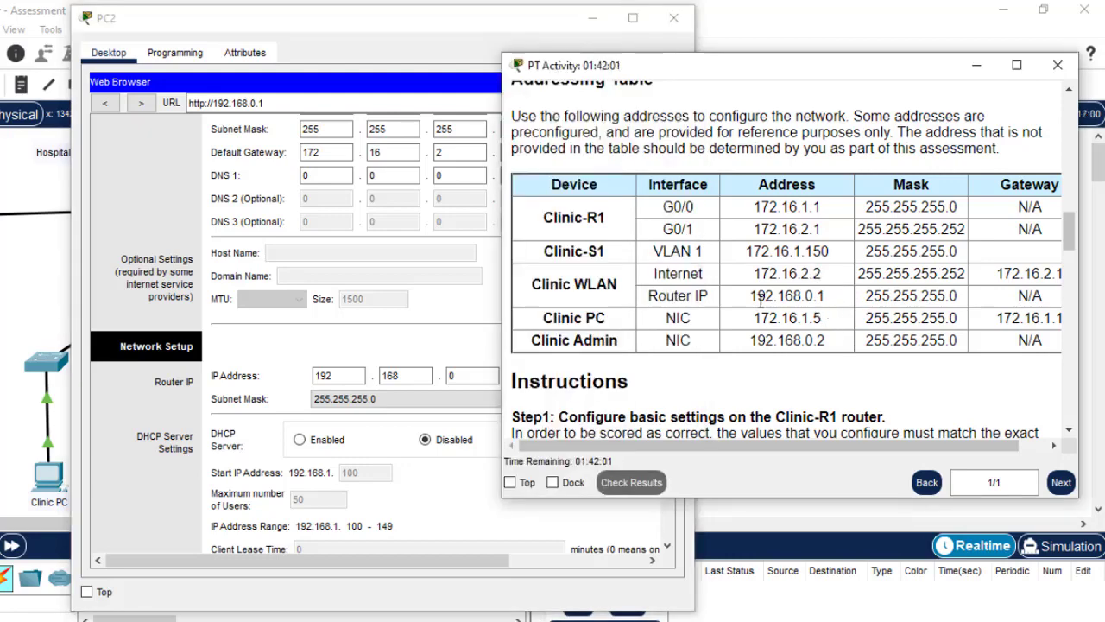
pyautogui.moveTo(1069, 231); pyautogui.dragTo(1069, 364)
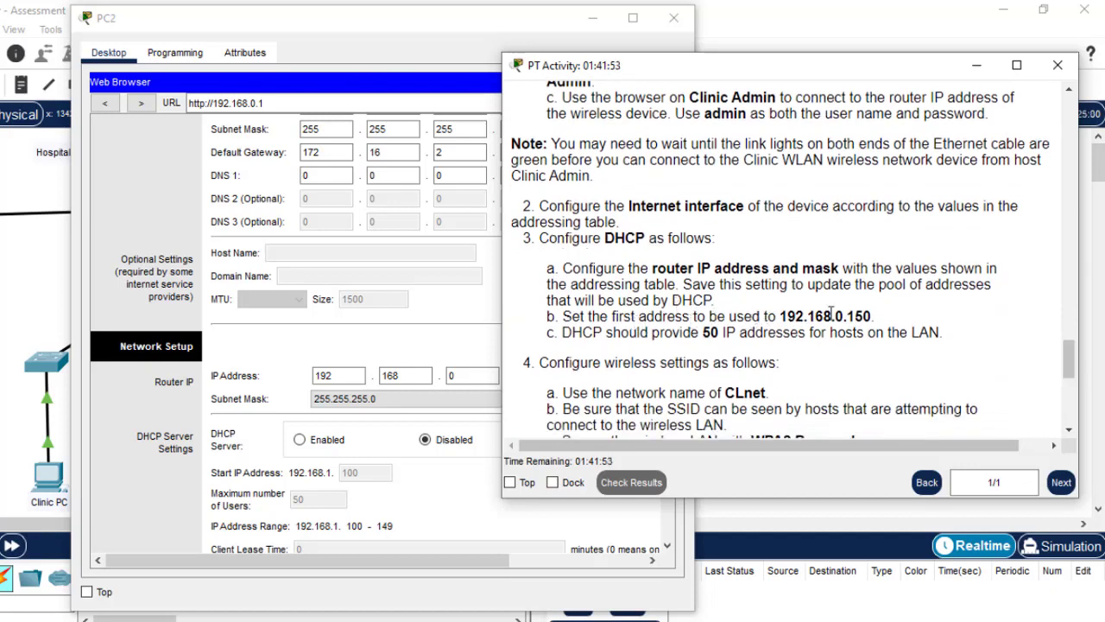
pyautogui.moveTo(876, 316); pyautogui.dragTo(780, 317)
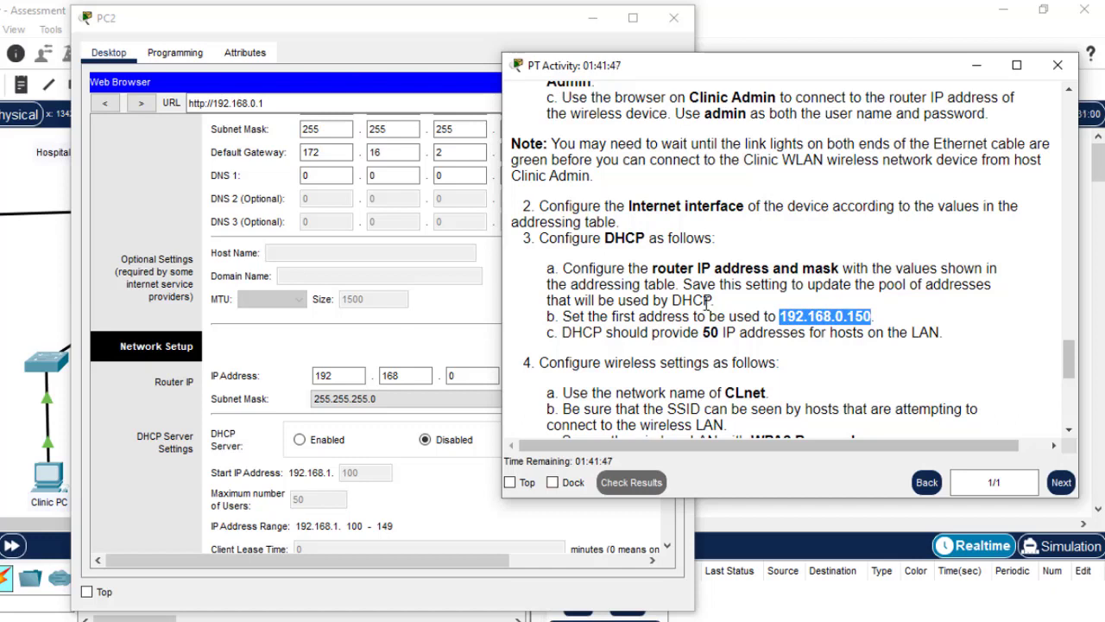
# Enable the router's DHCP server with start address 150
pyautogui.click(707, 301)
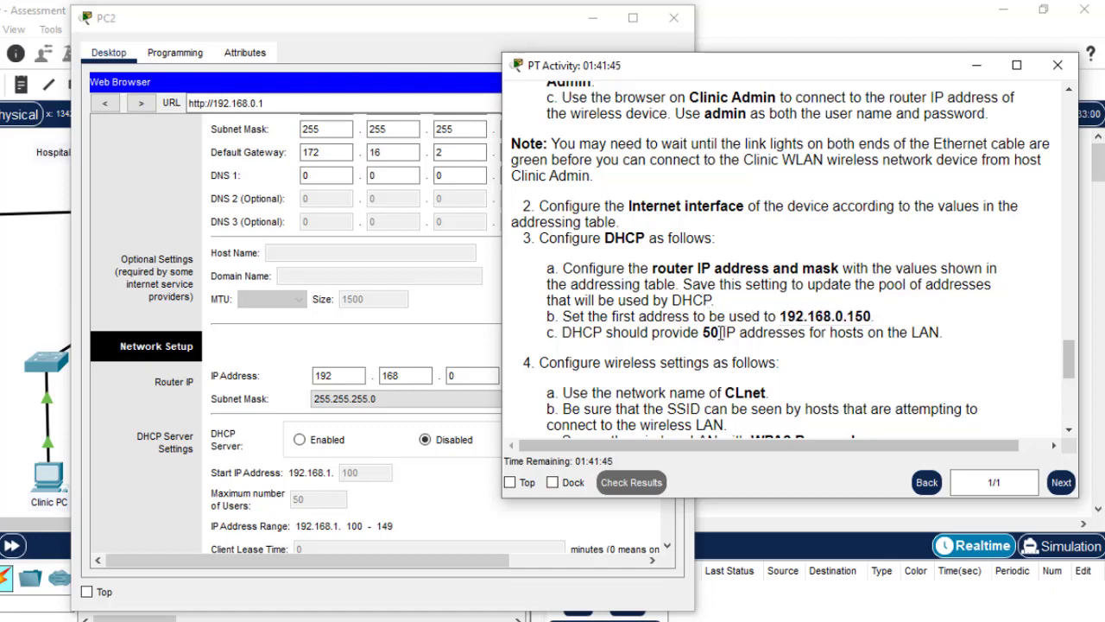
pyautogui.moveTo(713, 300); pyautogui.dragTo(695, 300)
pyautogui.click(299, 440)
pyautogui.click(369, 472)
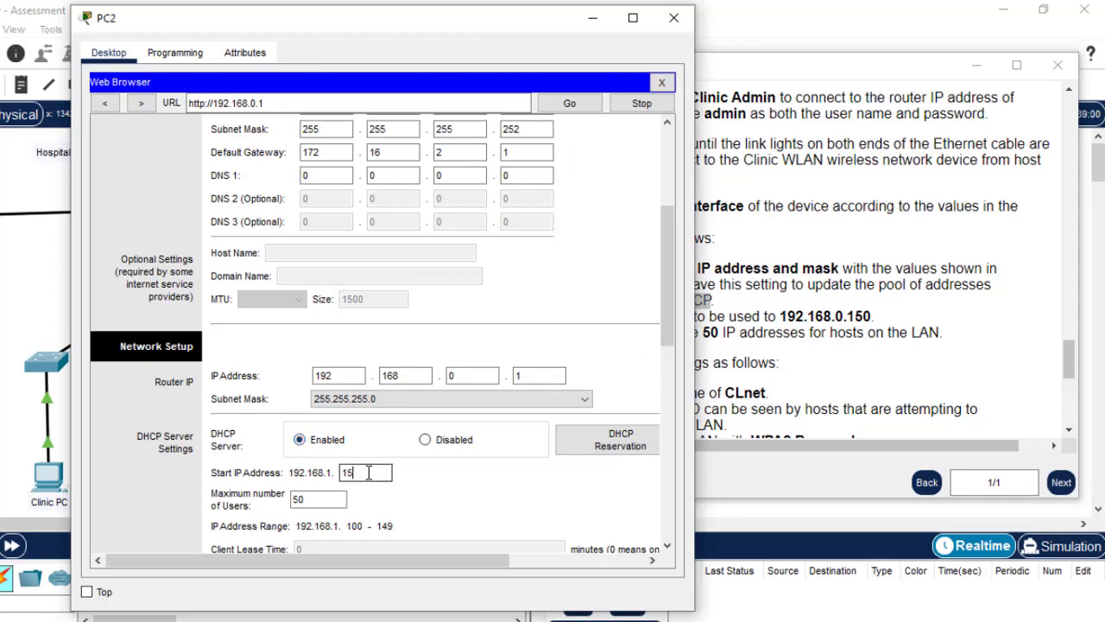
pyautogui.write('150')
# Set the DHCP maximum number of users to 50
pyautogui.click(906, 373)
pyautogui.moveTo(1069, 366); pyautogui.dragTo(1069, 388)
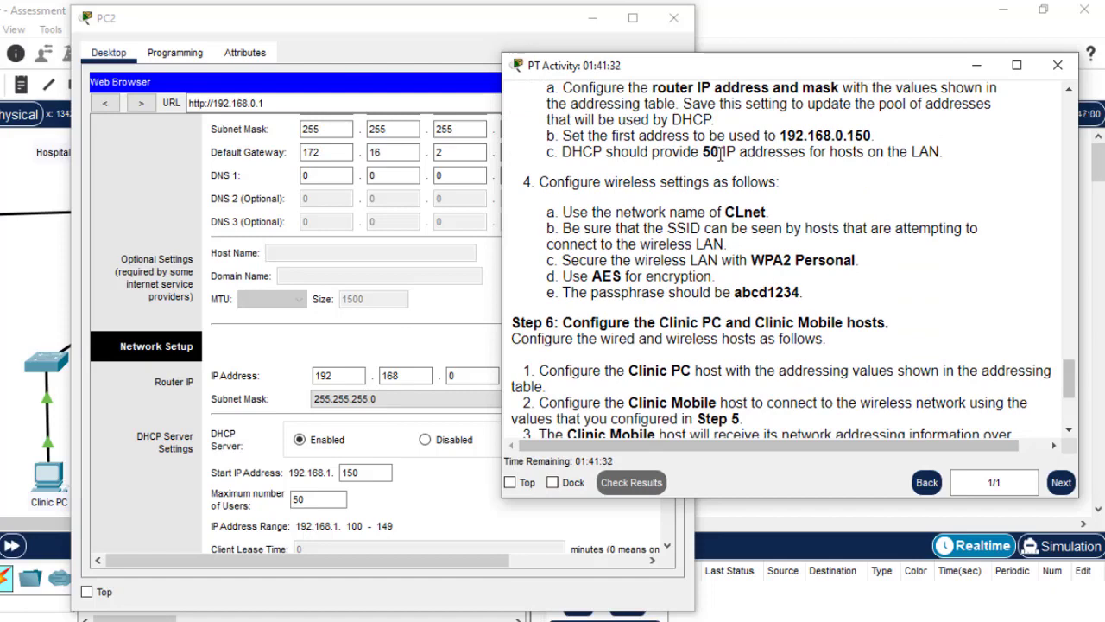
pyautogui.moveTo(720, 152); pyautogui.dragTo(710, 151)
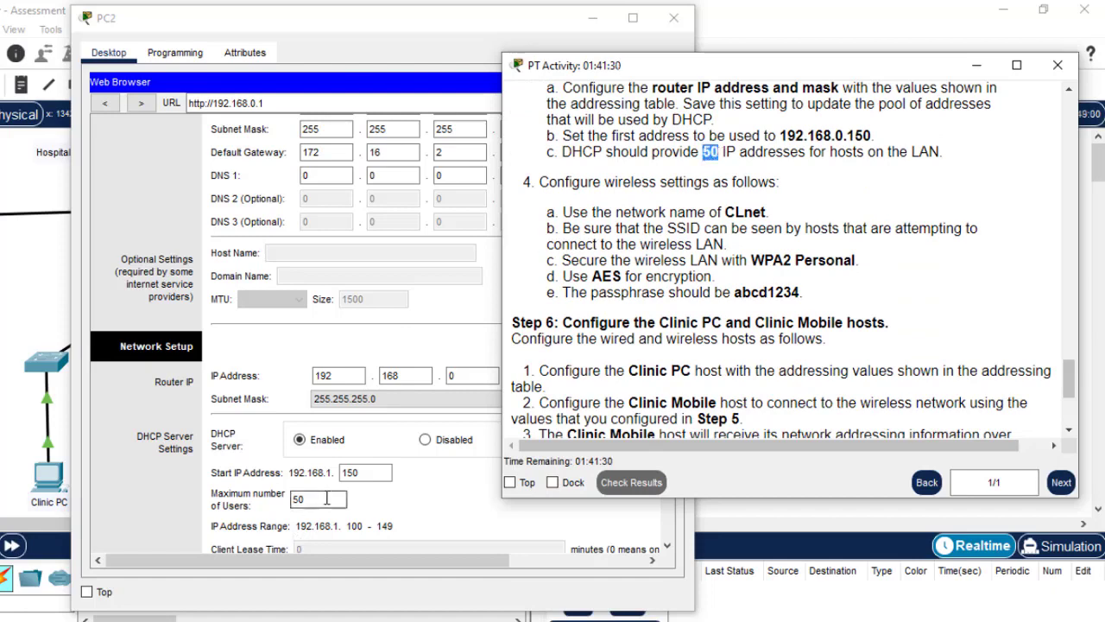
pyautogui.moveTo(327, 499); pyautogui.dragTo(289, 501)
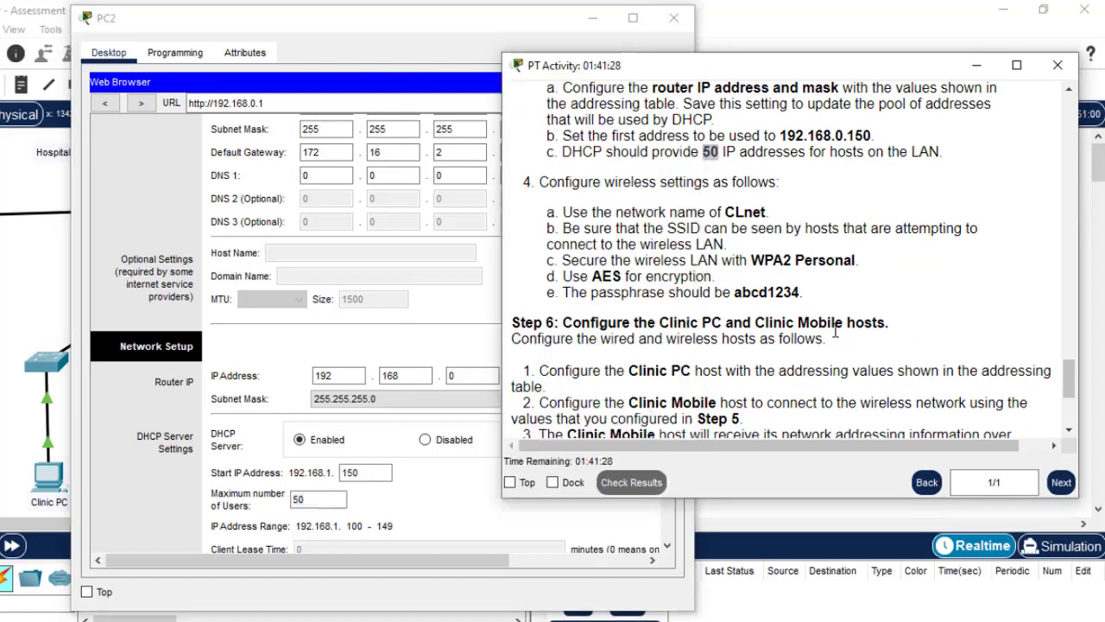
pyautogui.click(837, 332)
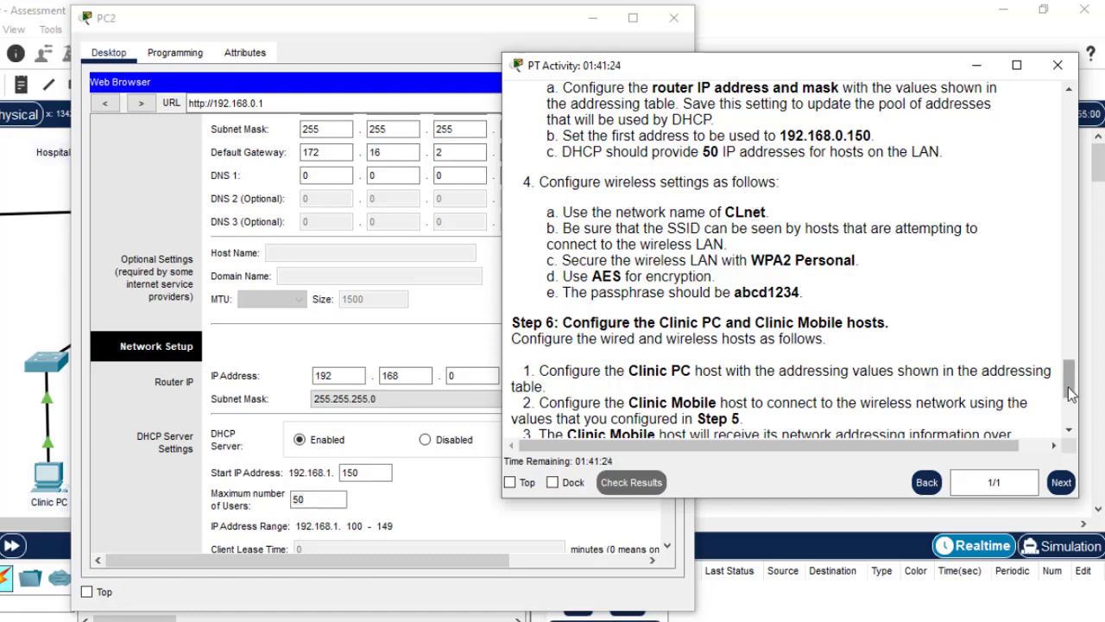
pyautogui.moveTo(1069, 387); pyautogui.dragTo(1069, 396)
pyautogui.click(337, 492)
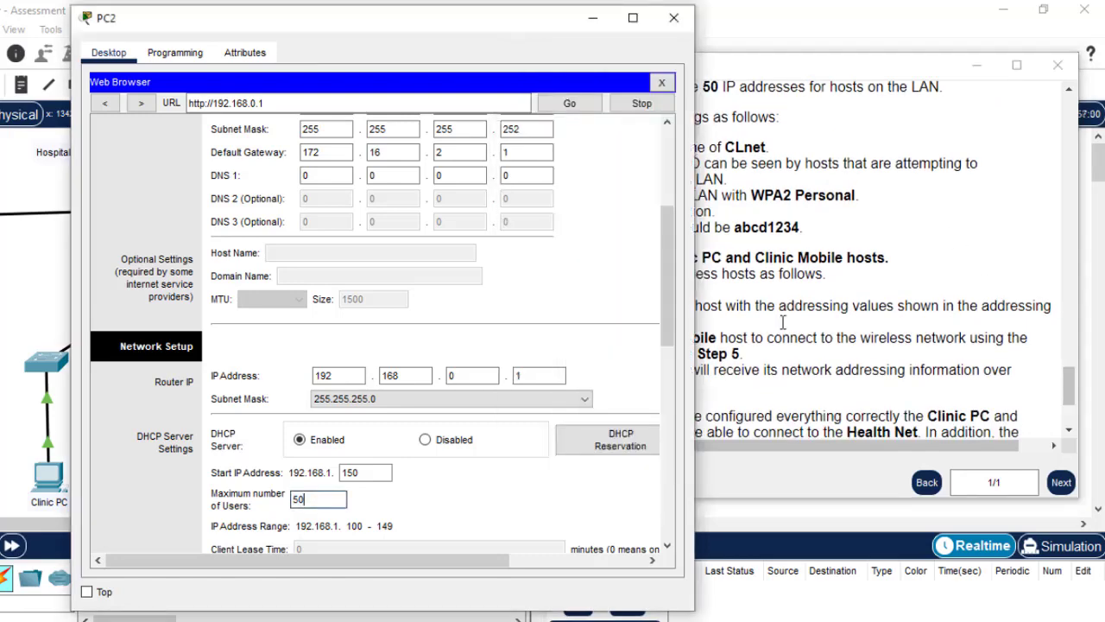
pyautogui.moveTo(672, 285); pyautogui.dragTo(667, 484)
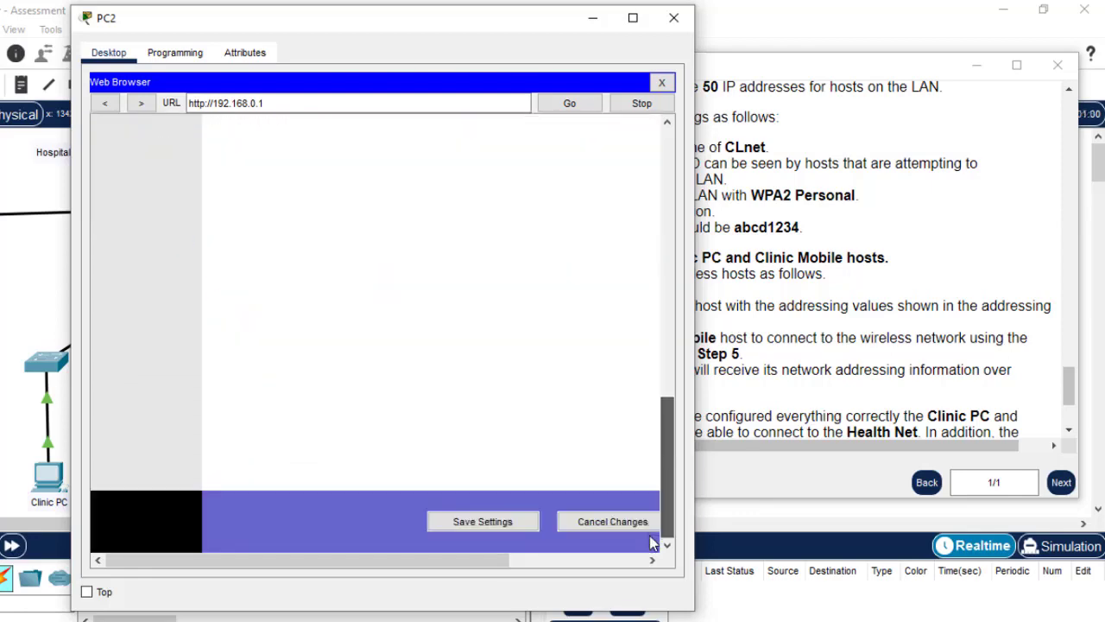
# Save the DHCP settings and continue back to the router's Setup page
pyautogui.click(464, 526)
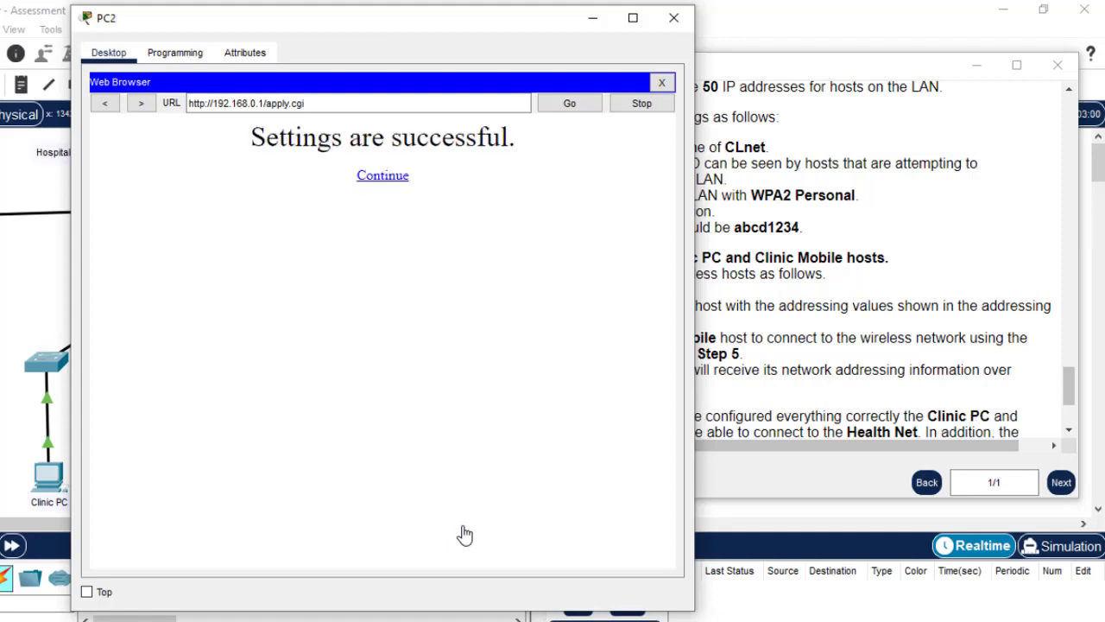
pyautogui.click(395, 177)
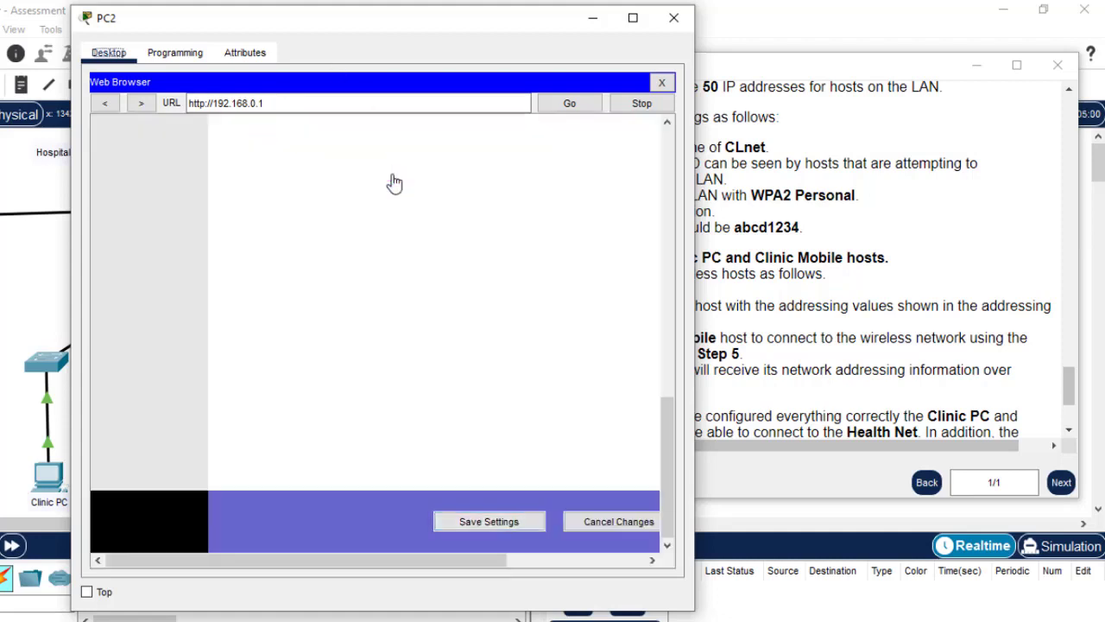
pyautogui.moveTo(671, 459); pyautogui.dragTo(594, 153)
pyautogui.hotkey('alt', 'Tab')
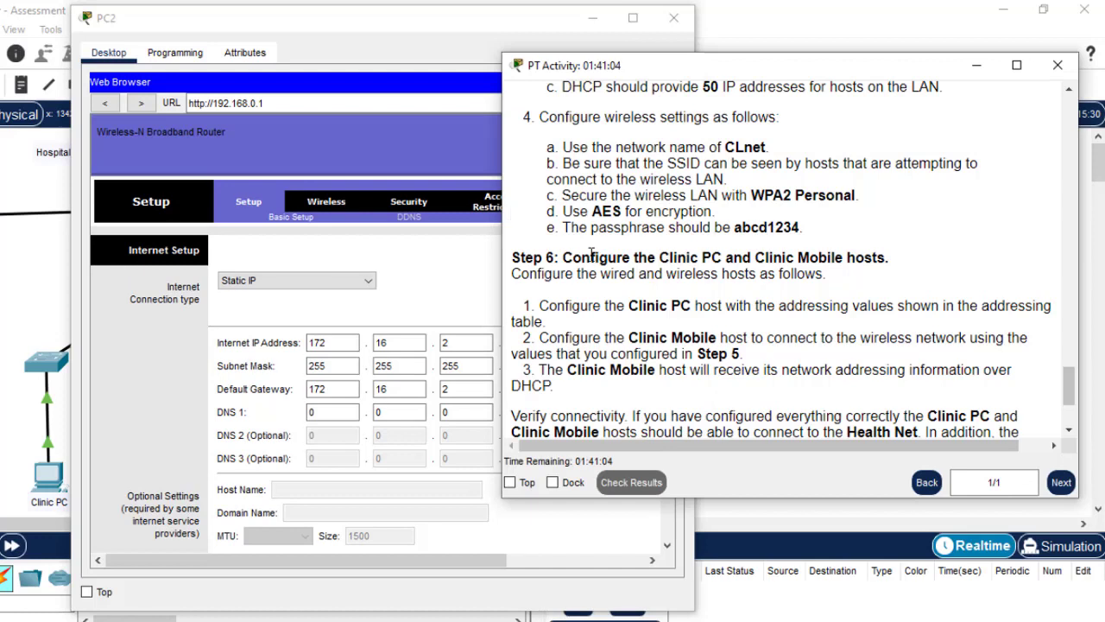
pyautogui.click(413, 252)
# Replace the network name Default with CLnet in Basic Wireless Settings
pyautogui.click(337, 212)
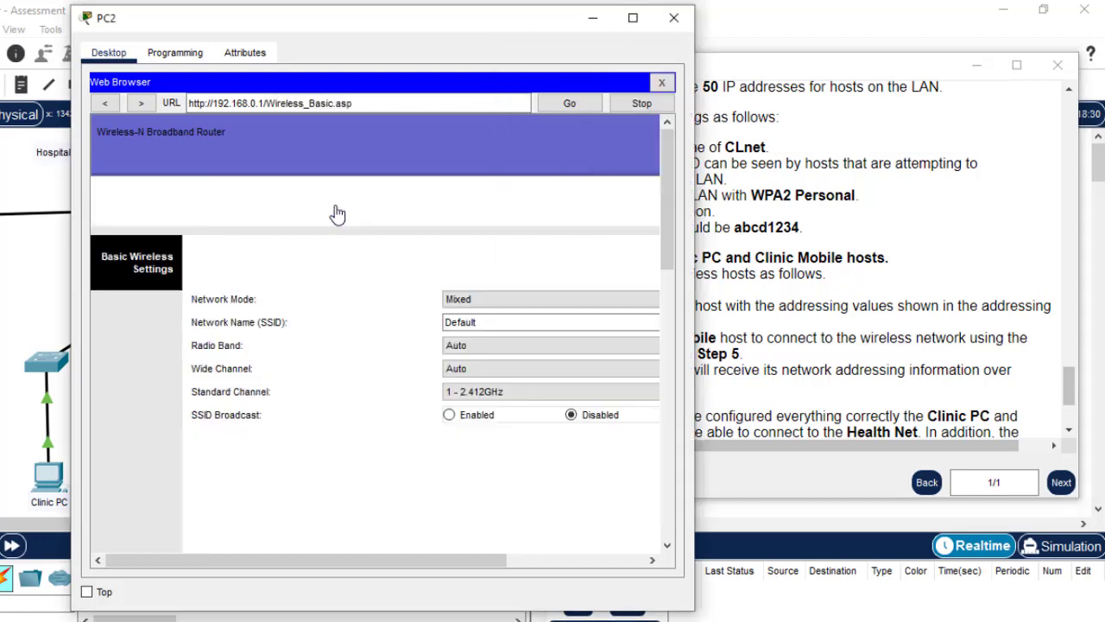
pyautogui.click(532, 321)
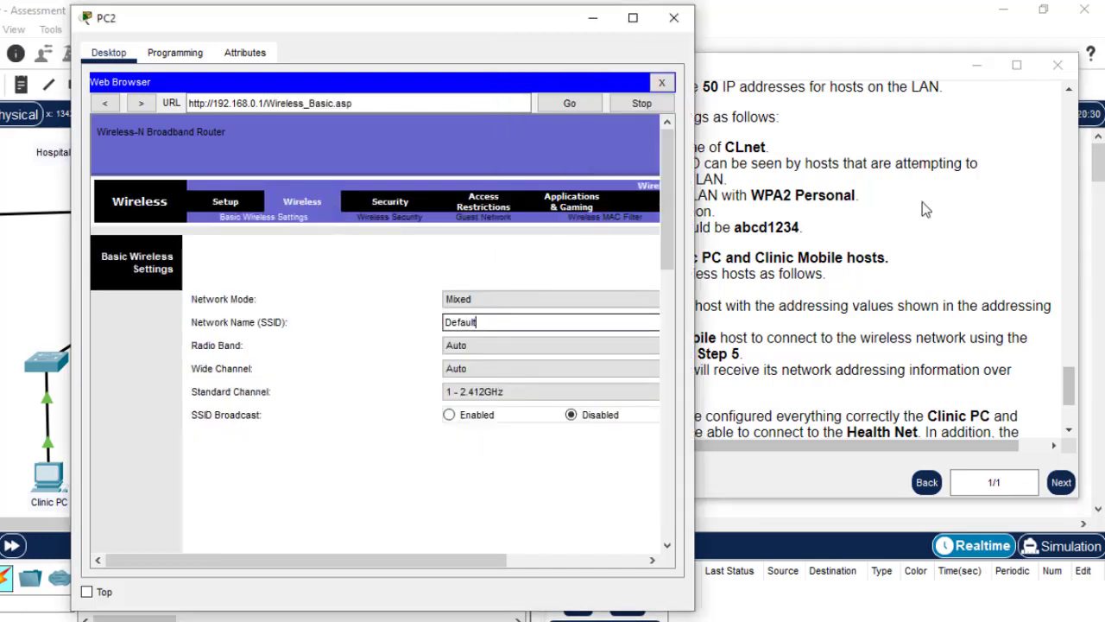
pyautogui.click(734, 147)
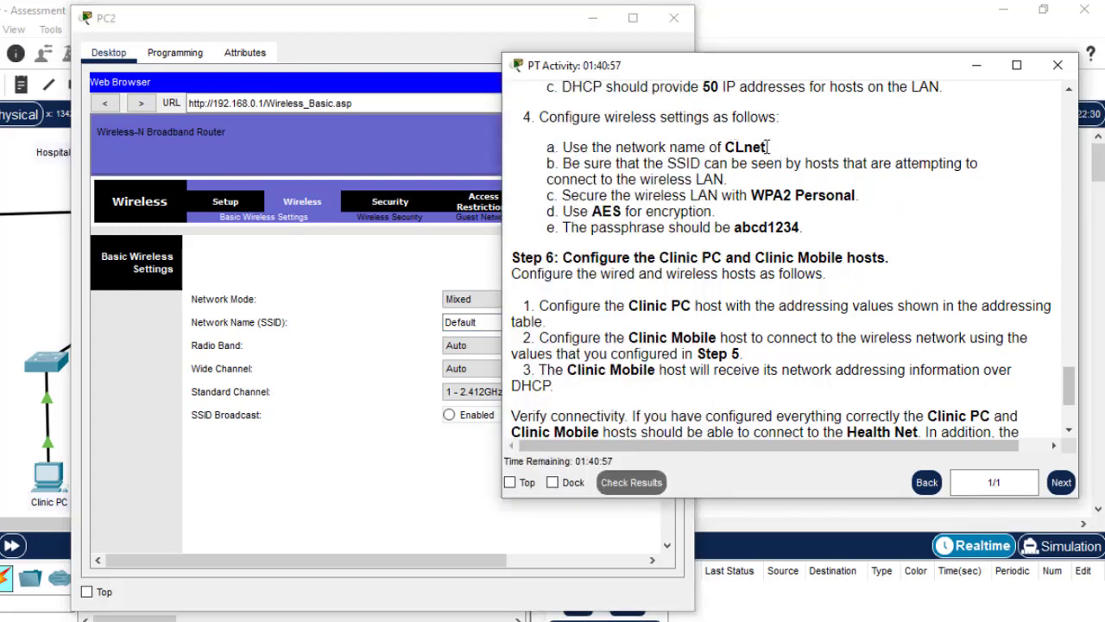
pyautogui.moveTo(767, 147); pyautogui.dragTo(726, 146)
pyautogui.hotkey('ctrl', 'c')
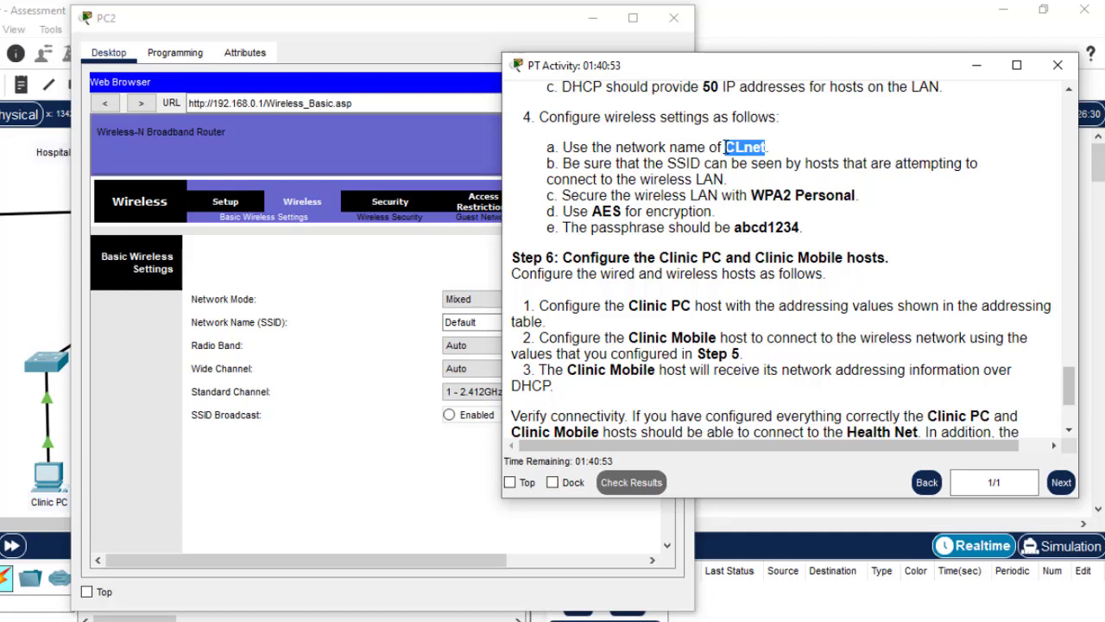
pyautogui.click(478, 322)
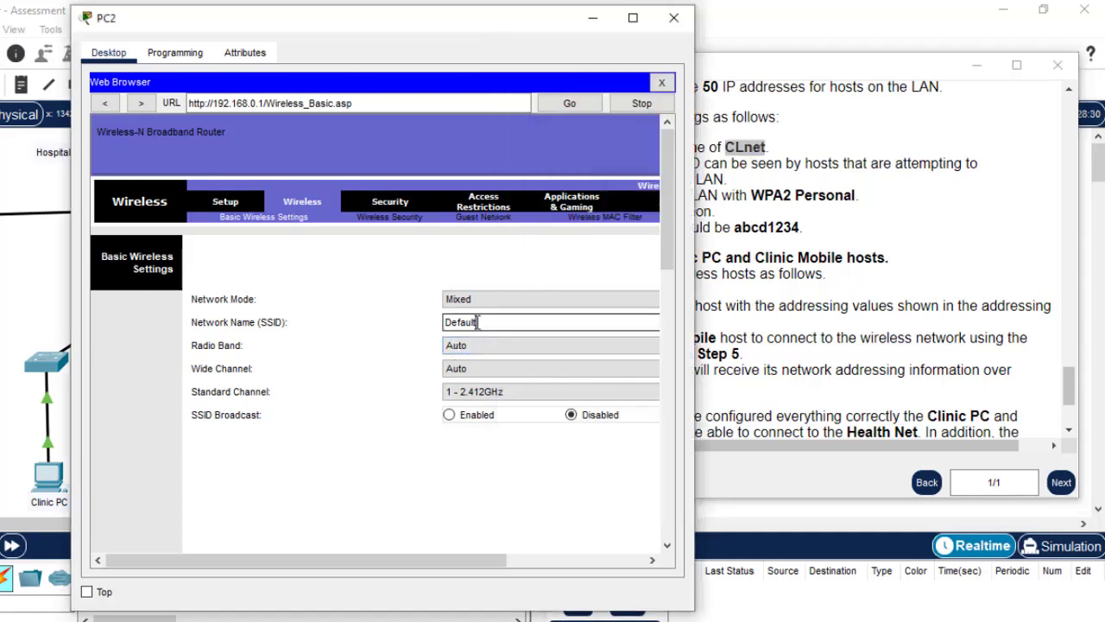
pyautogui.moveTo(482, 323); pyautogui.dragTo(425, 324)
pyautogui.hotkey('ctrl', 'v')
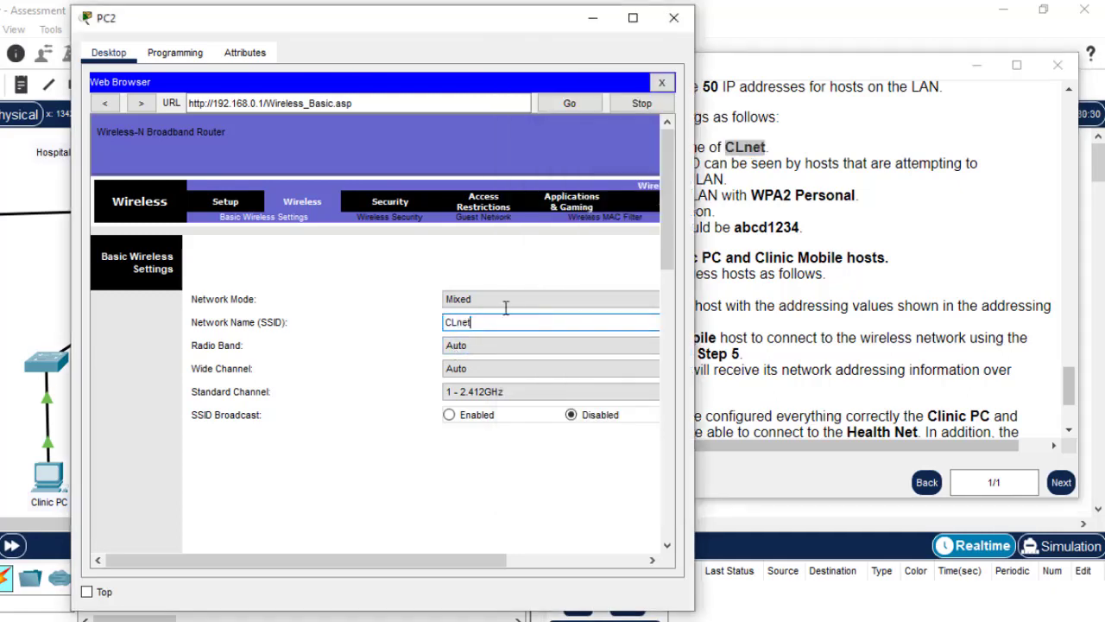
# Enable SSID broadcast, save the wireless settings, and go to Wireless Security
pyautogui.click(822, 231)
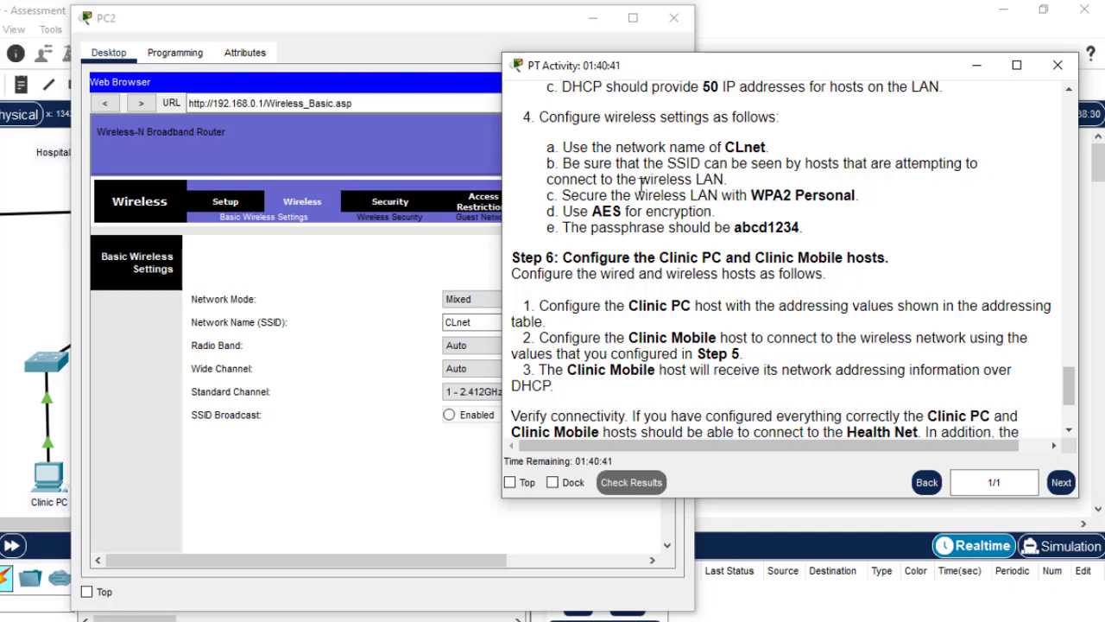
pyautogui.click(450, 446)
pyautogui.click(450, 415)
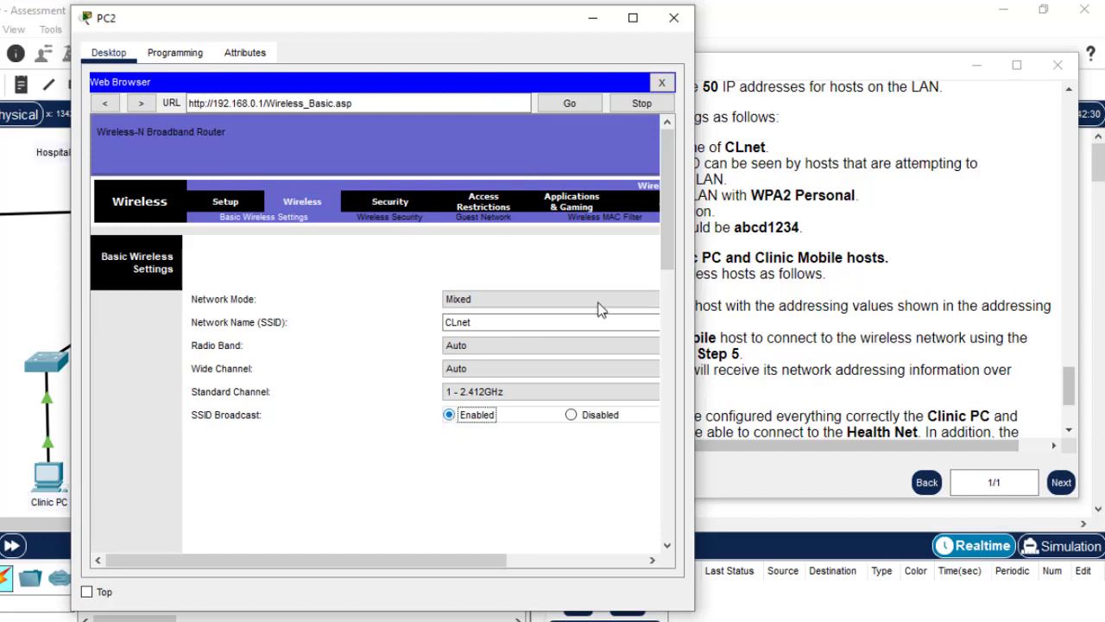
pyautogui.moveTo(664, 259); pyautogui.dragTo(665, 542)
pyautogui.click(452, 521)
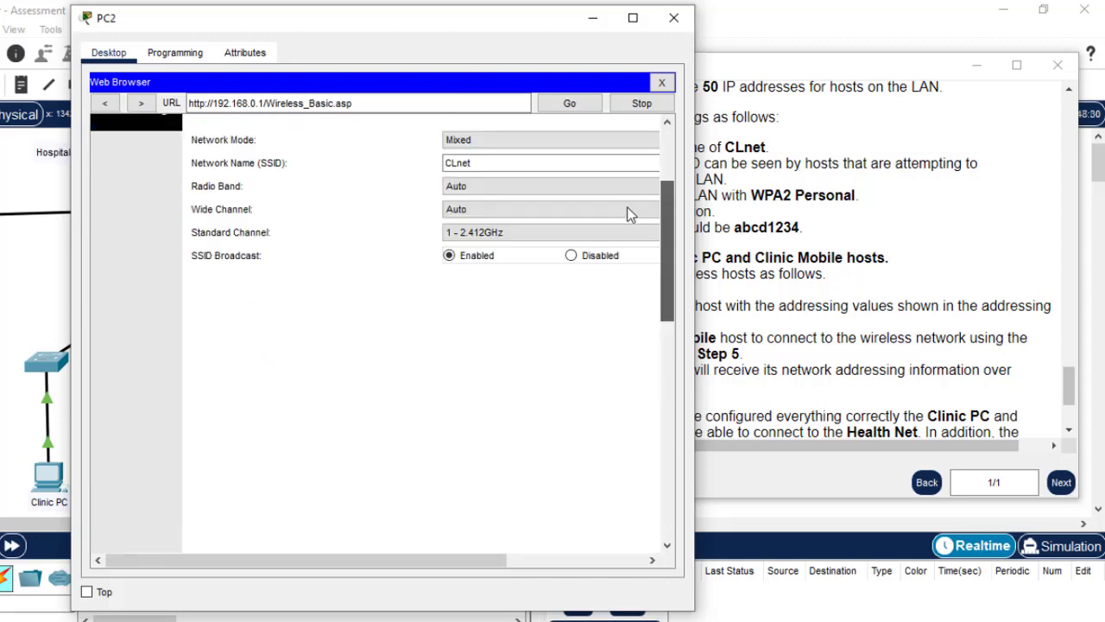
pyautogui.click(798, 157)
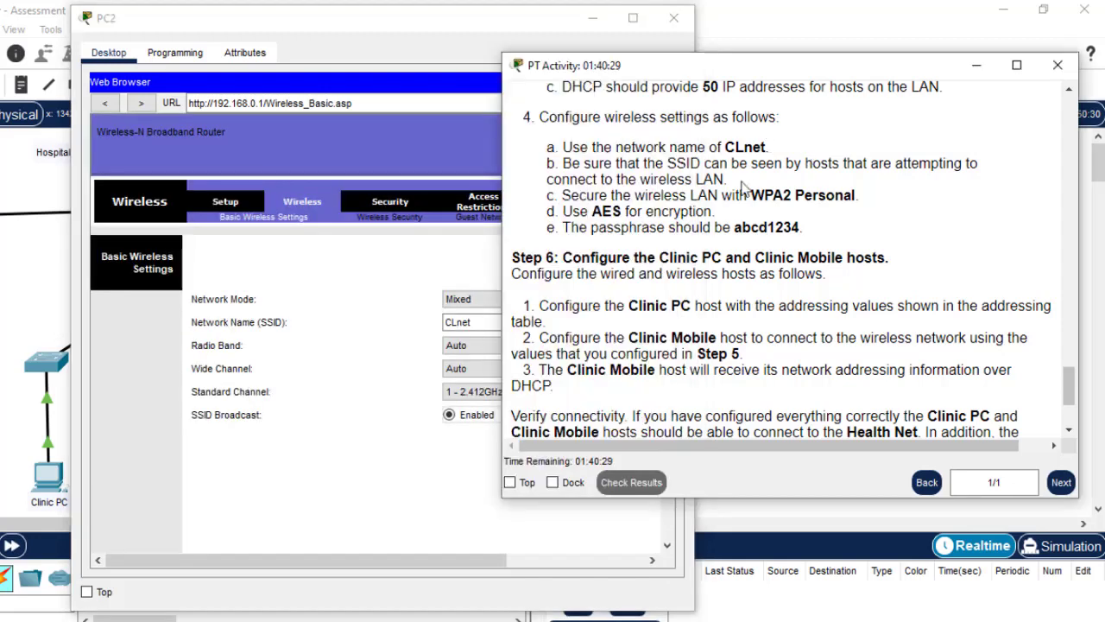
pyautogui.click(392, 284)
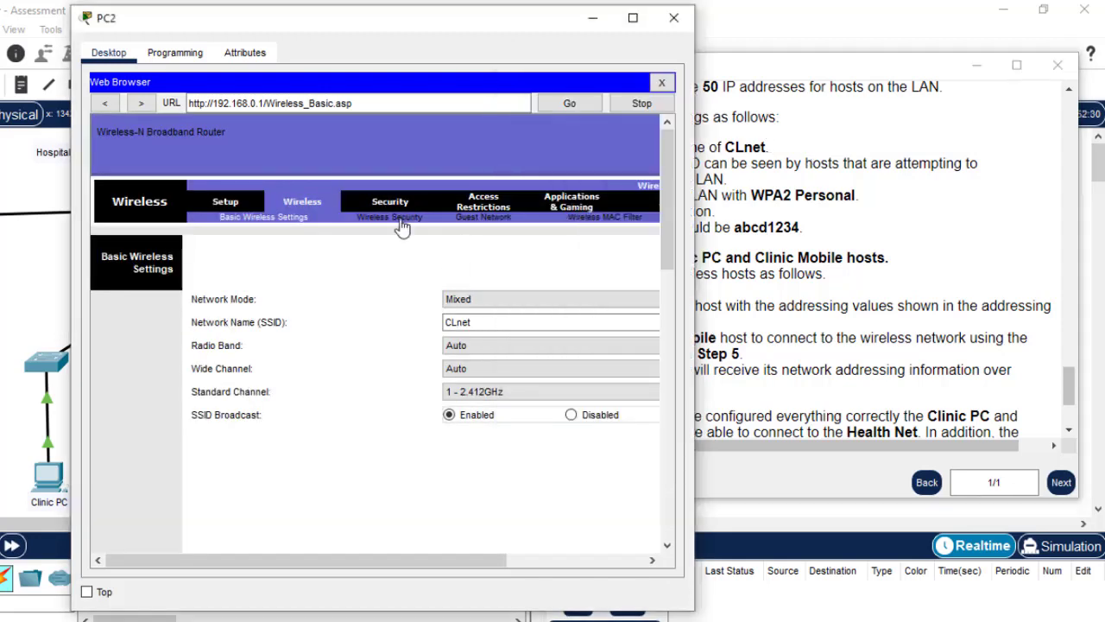
pyautogui.click(400, 221)
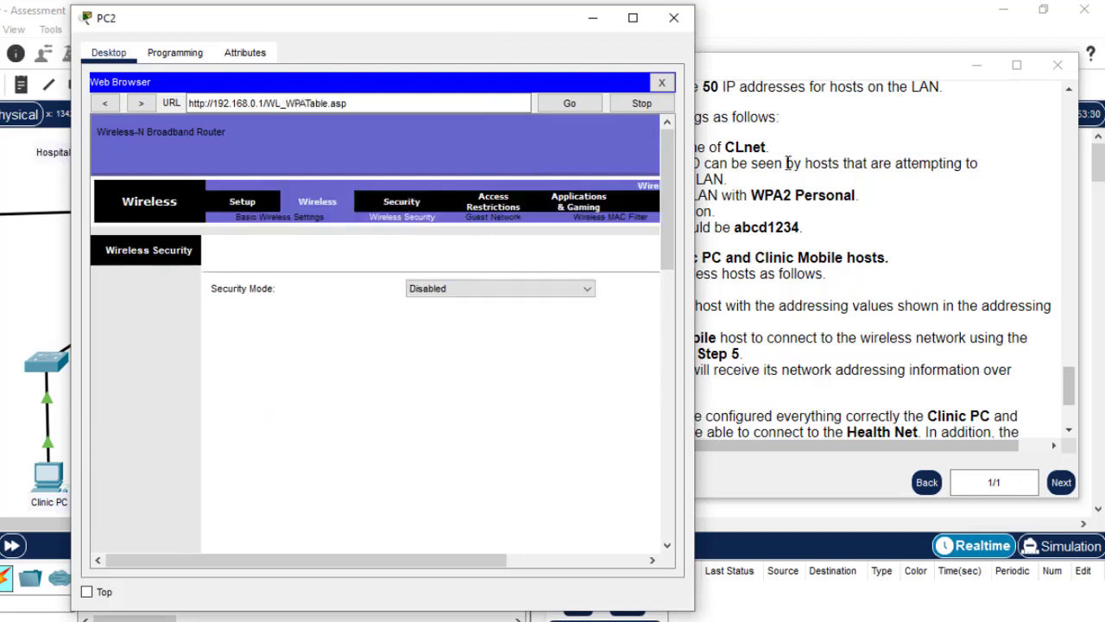
# Set the wireless security mode to WPA2 Personal and paste in the required passphrase from the instructions
pyautogui.click(521, 291)
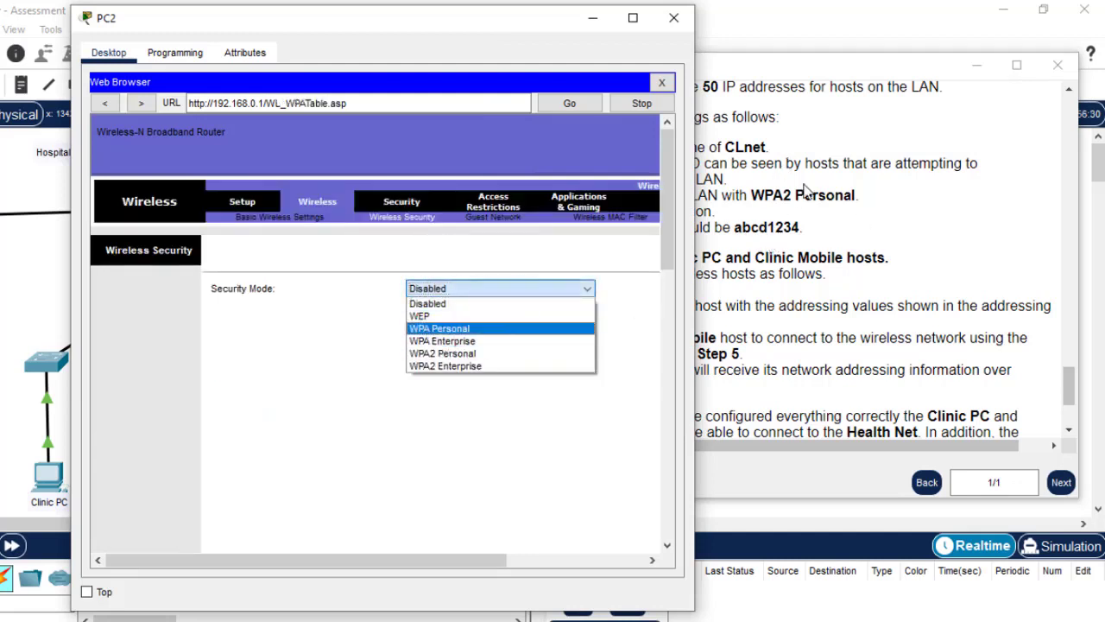
pyautogui.click(469, 353)
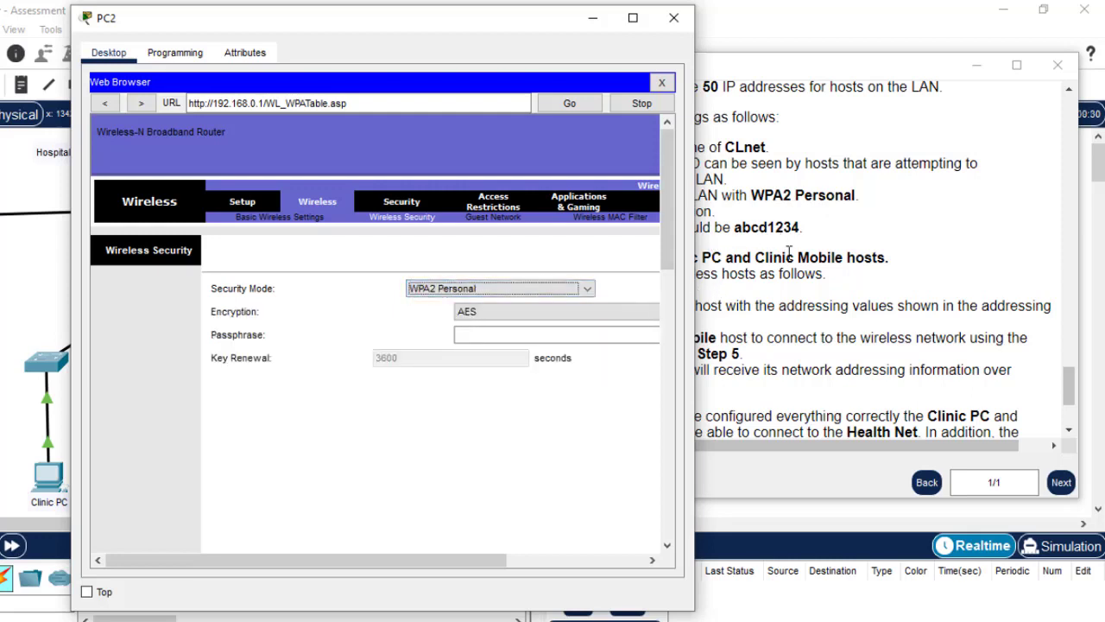
pyautogui.click(799, 227)
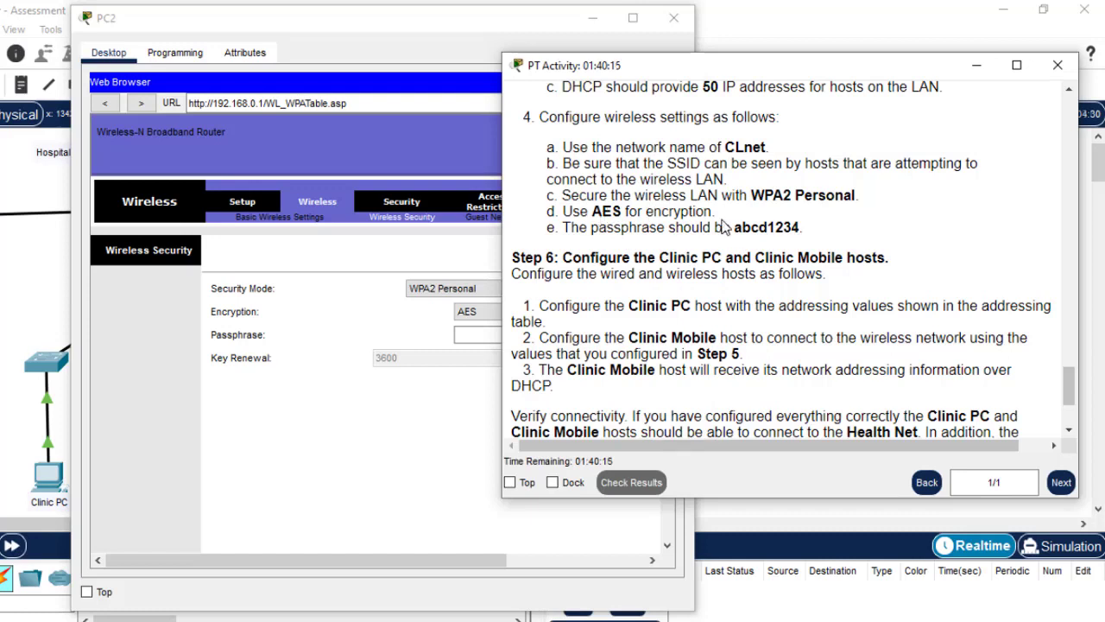
pyautogui.moveTo(800, 227); pyautogui.dragTo(741, 228)
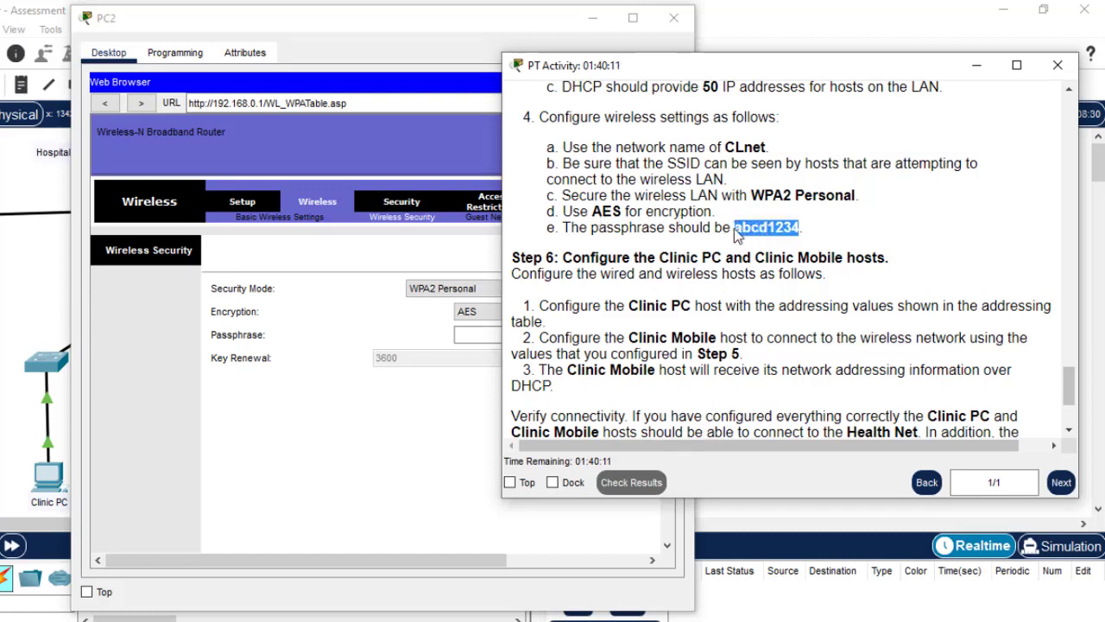
pyautogui.click(471, 335)
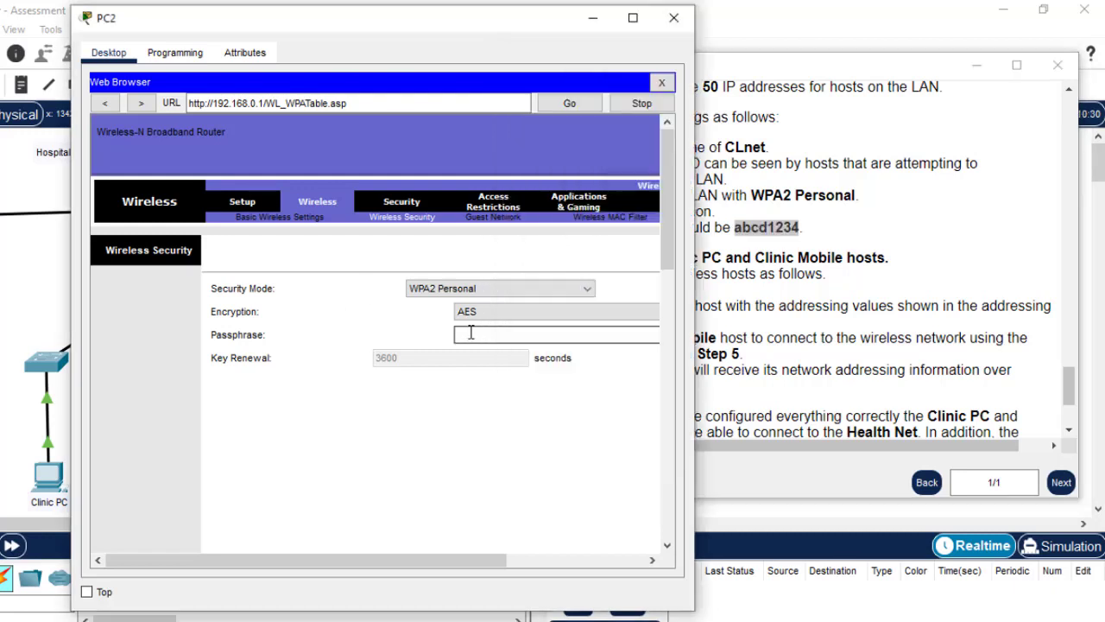
pyautogui.hotkey('ctrl', 'v')
# Save the wireless security settings and close the PC2 window
pyautogui.moveTo(671, 255); pyautogui.dragTo(653, 491)
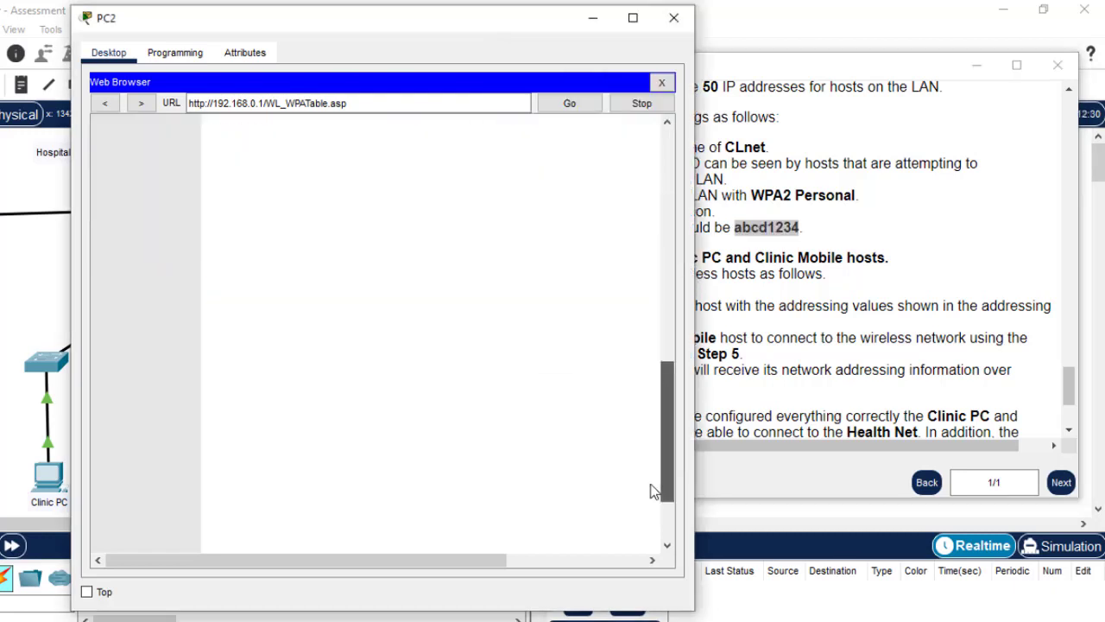
pyautogui.click(486, 521)
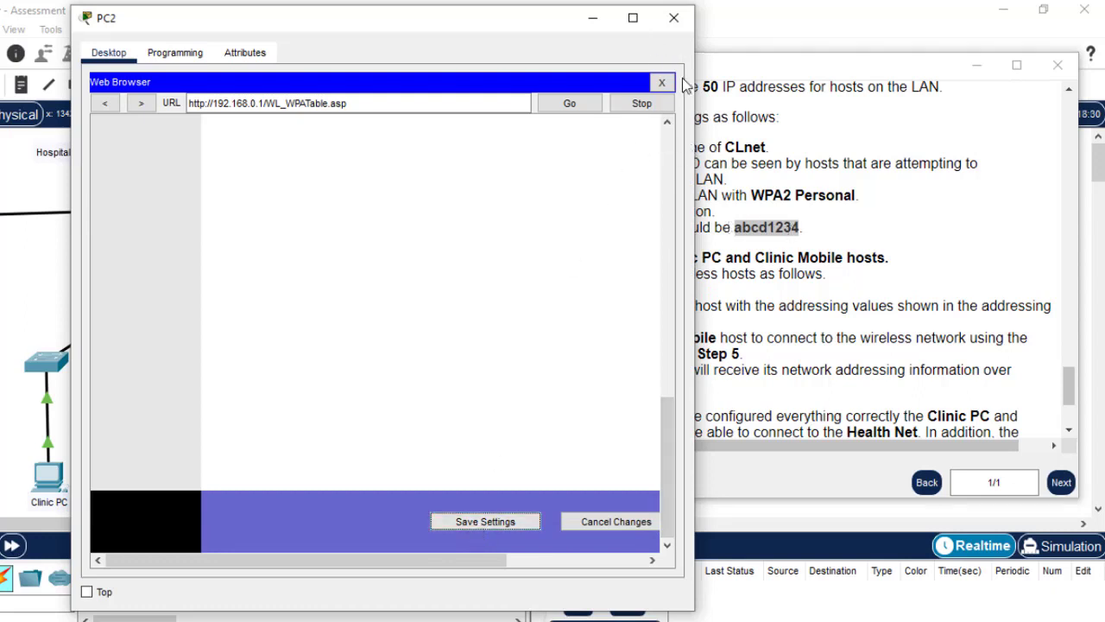
pyautogui.click(675, 19)
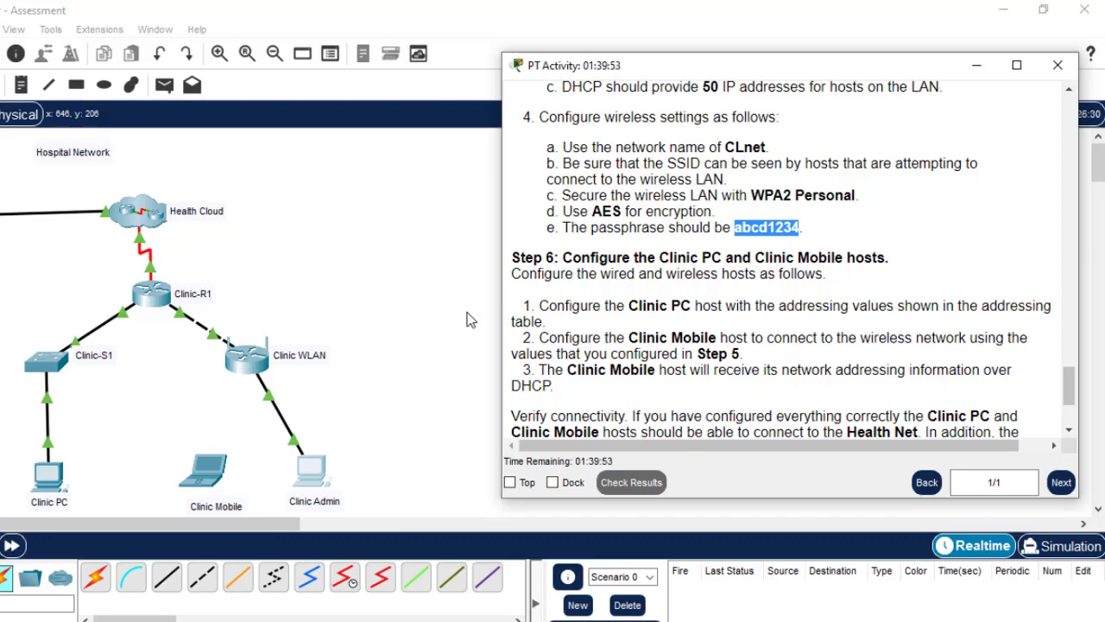
pyautogui.click(205, 473)
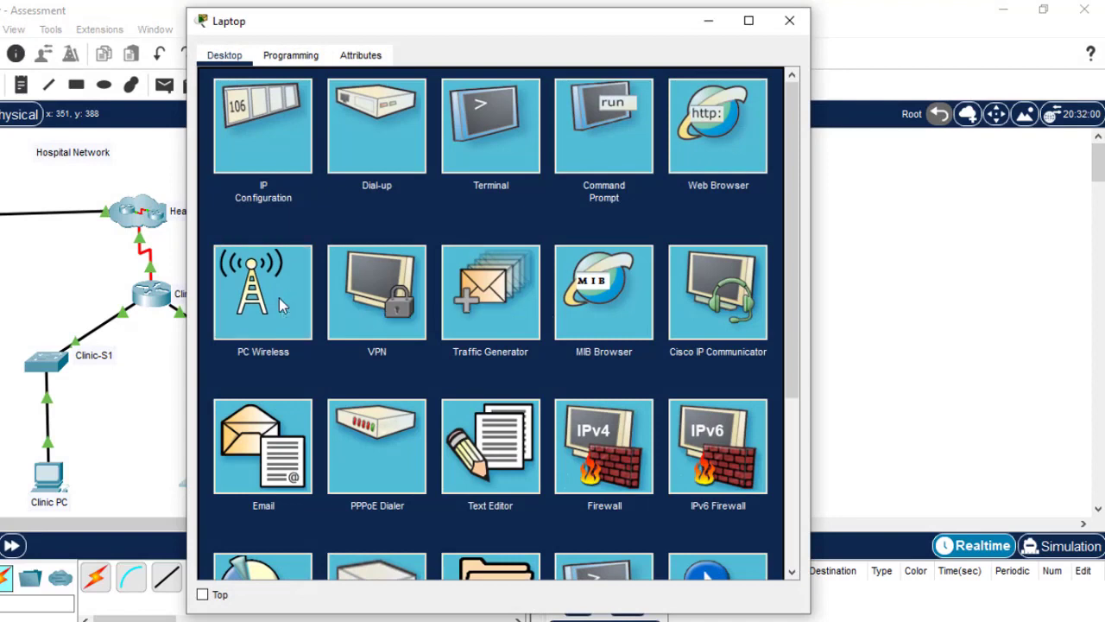
pyautogui.click(279, 298)
pyautogui.click(374, 241)
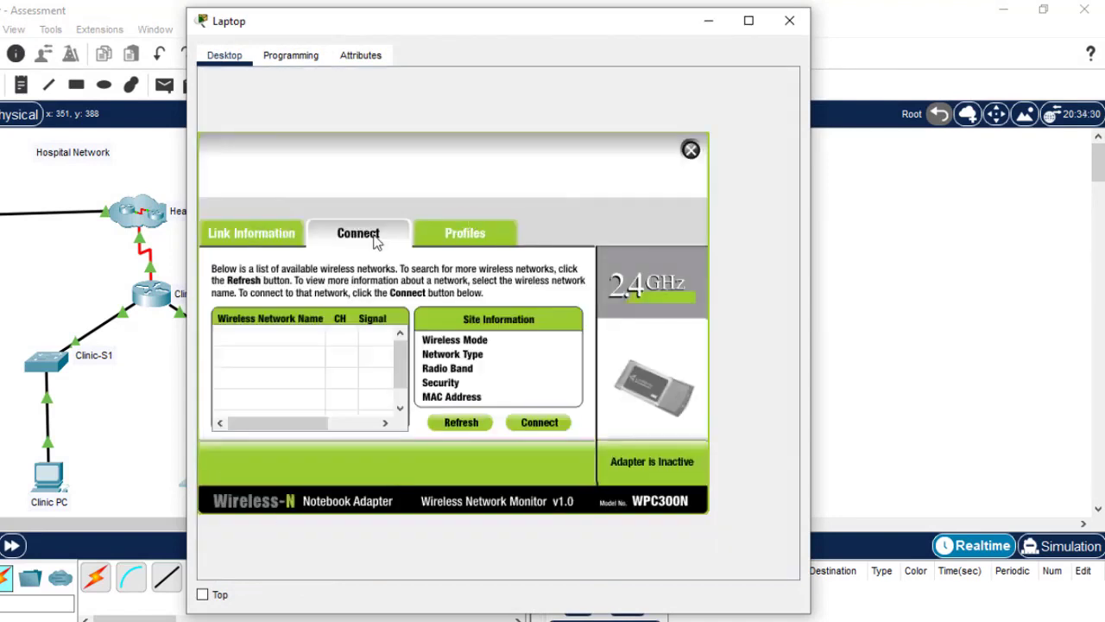
pyautogui.click(470, 430)
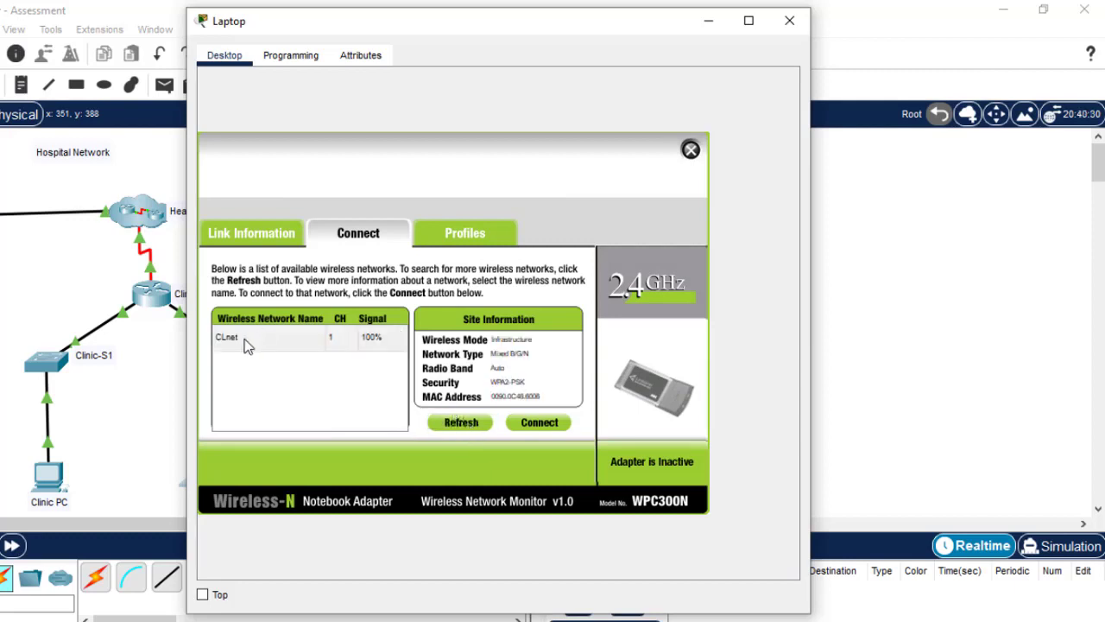
pyautogui.click(245, 342)
pyautogui.click(540, 423)
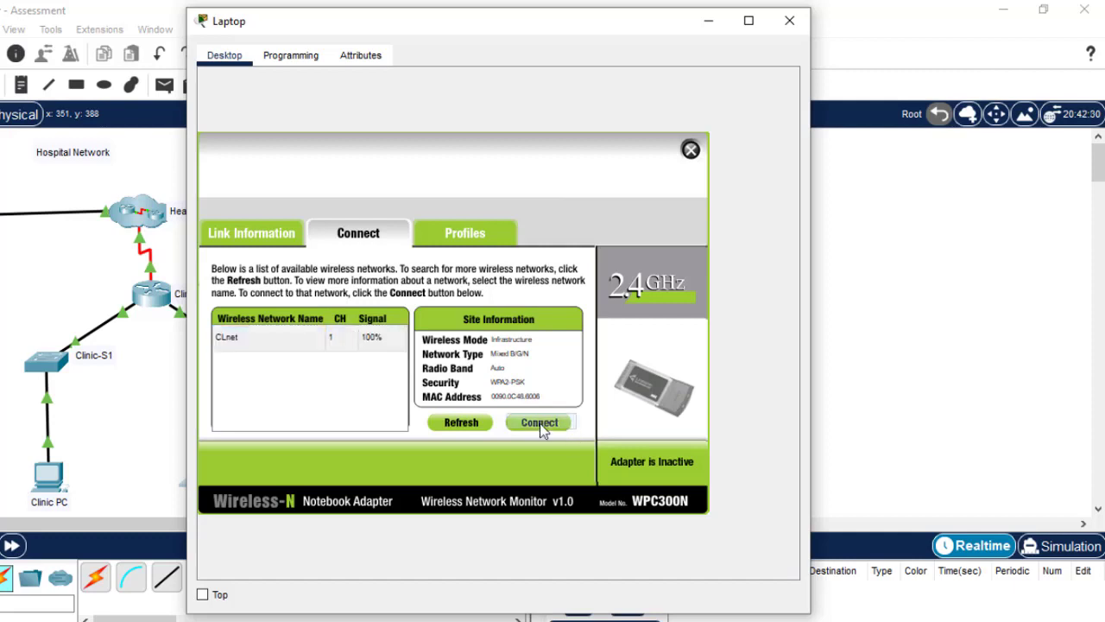
pyautogui.click(331, 348)
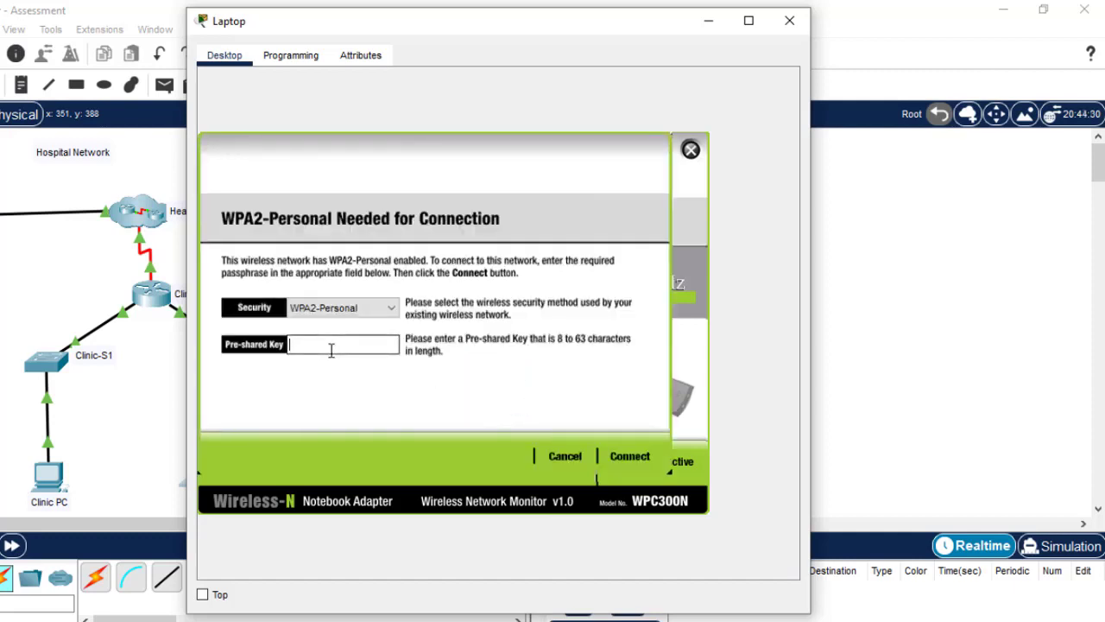
pyautogui.write('abcd1234')
pyautogui.click(643, 461)
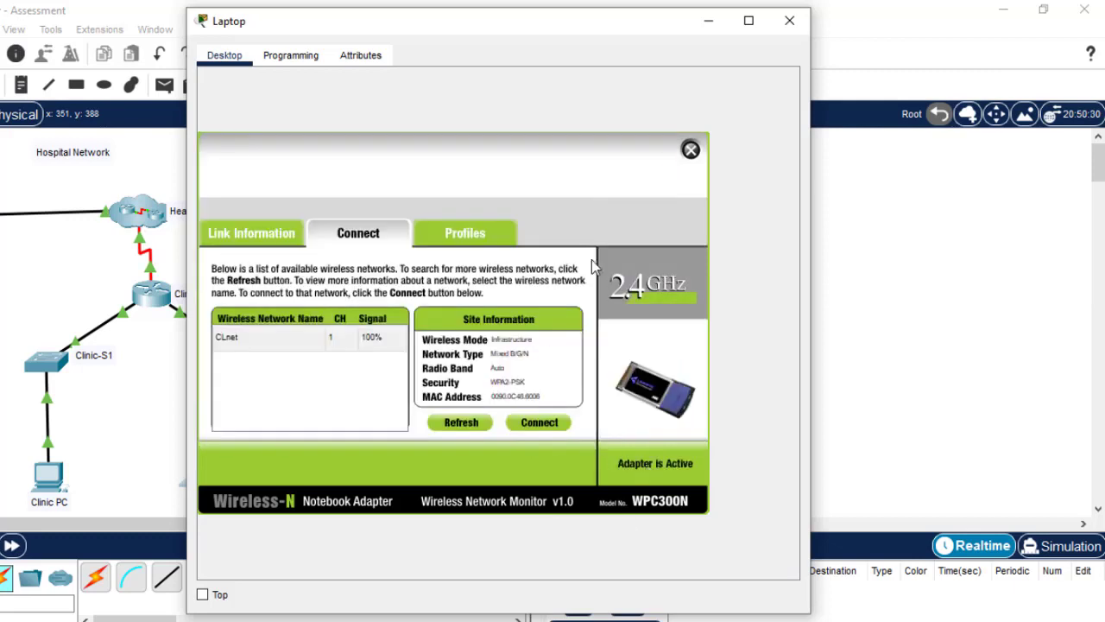
pyautogui.click(789, 20)
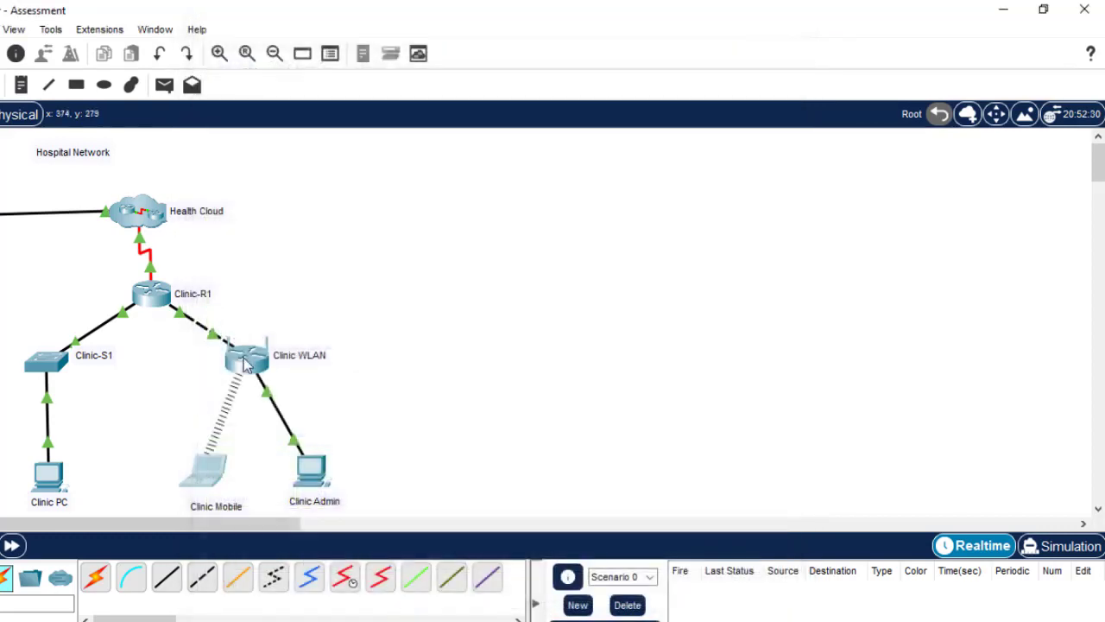
pyautogui.click(209, 471)
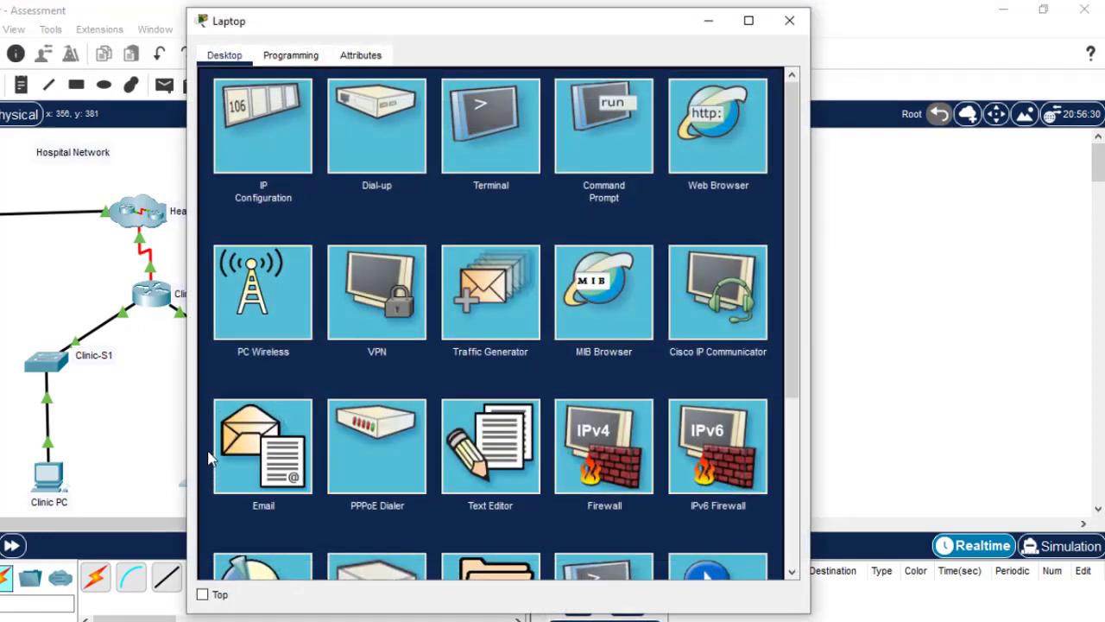
pyautogui.click(263, 128)
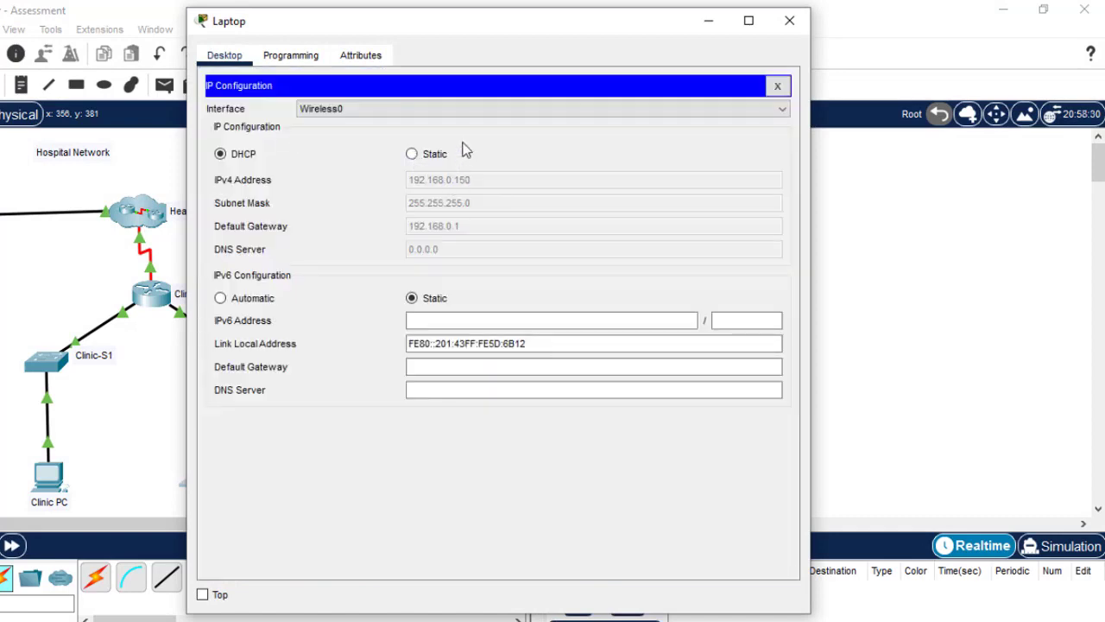
pyautogui.click(789, 20)
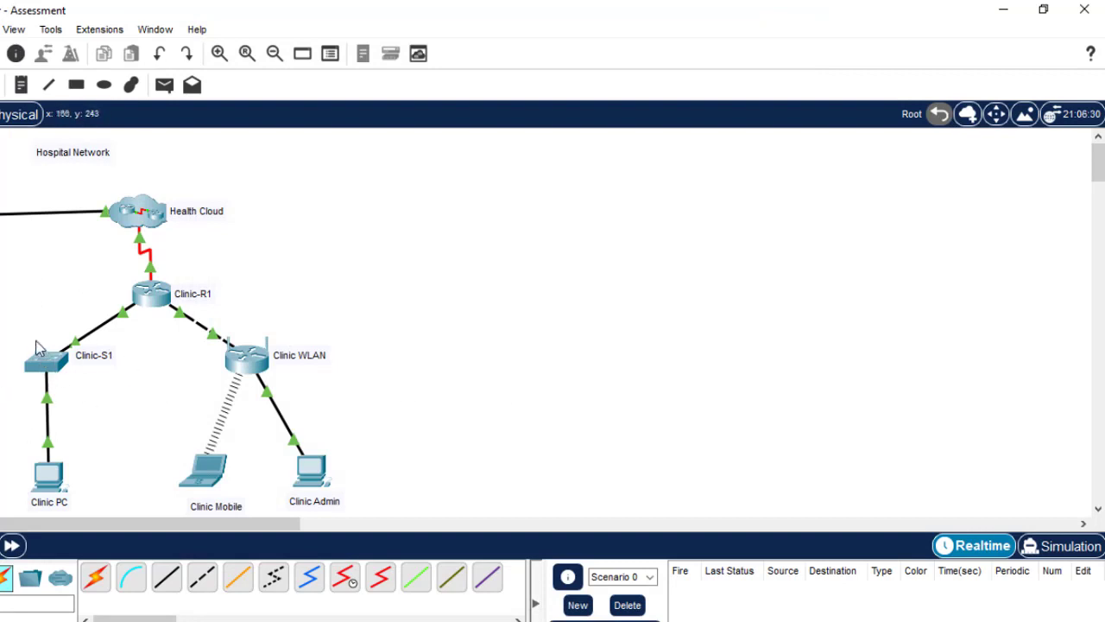
# Open the Command Prompt on the Clinic Mobile laptop
pyautogui.moveTo(1, 324); pyautogui.dragTo(117, 400)
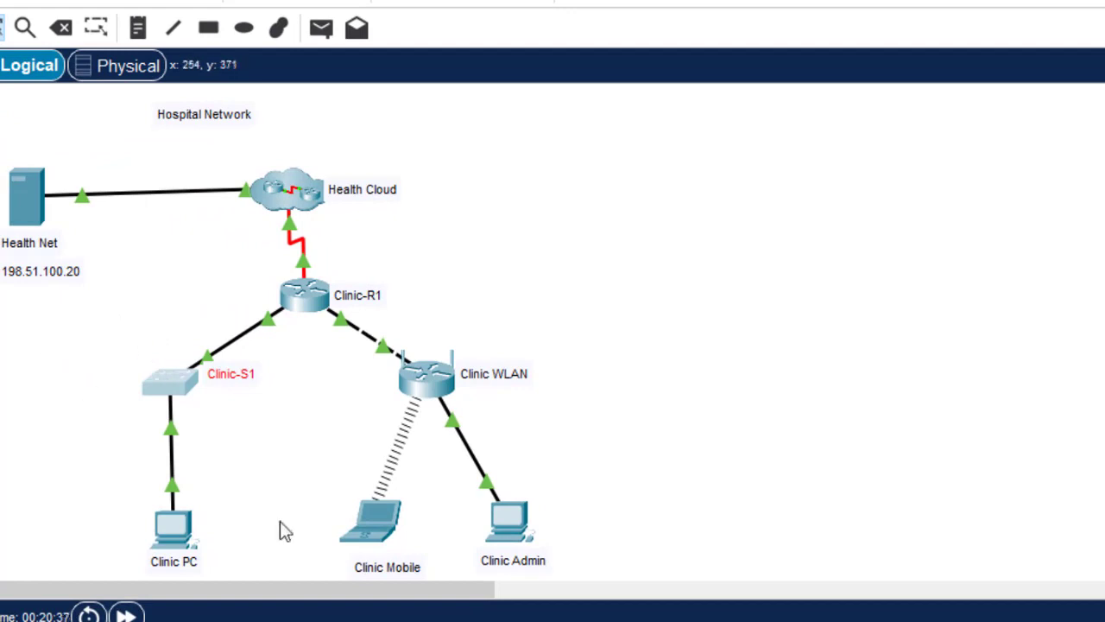
pyautogui.click(819, 253)
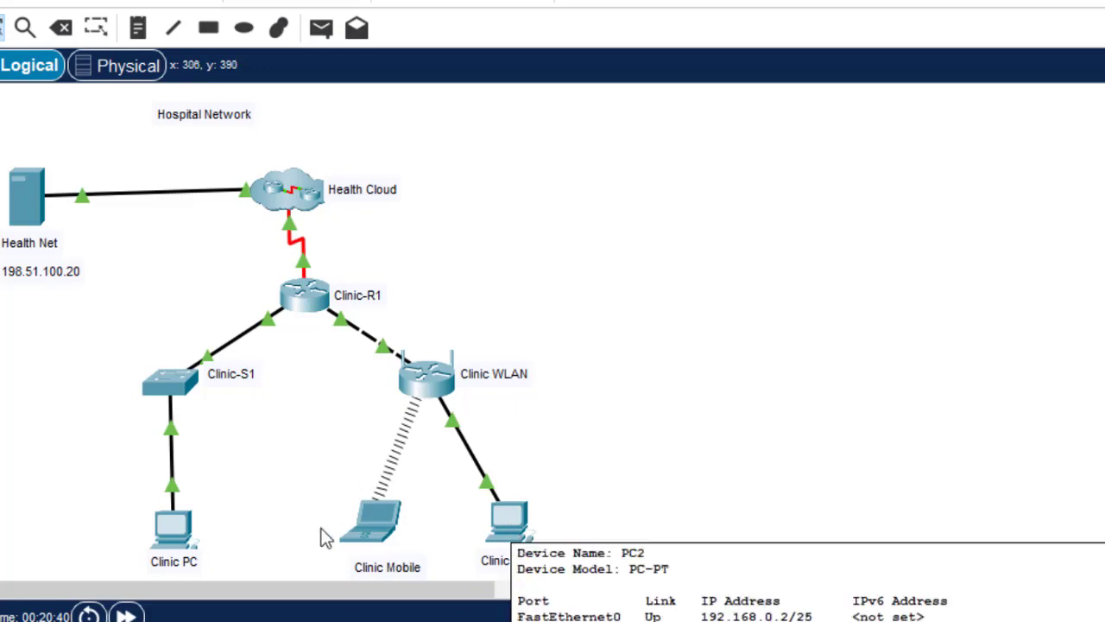
pyautogui.click(377, 530)
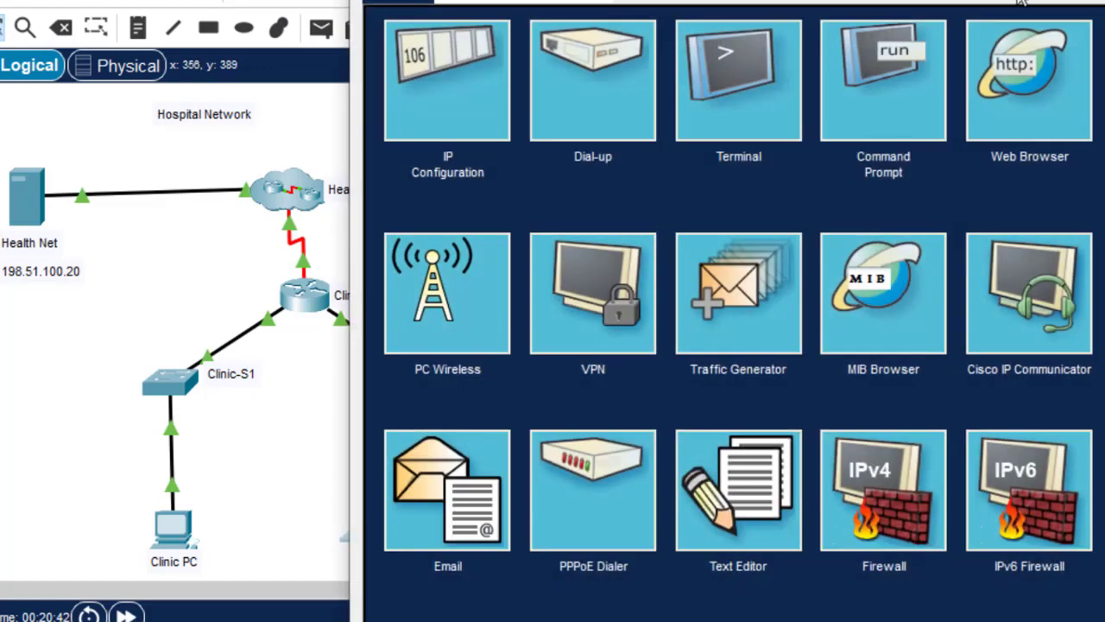
pyautogui.click(893, 98)
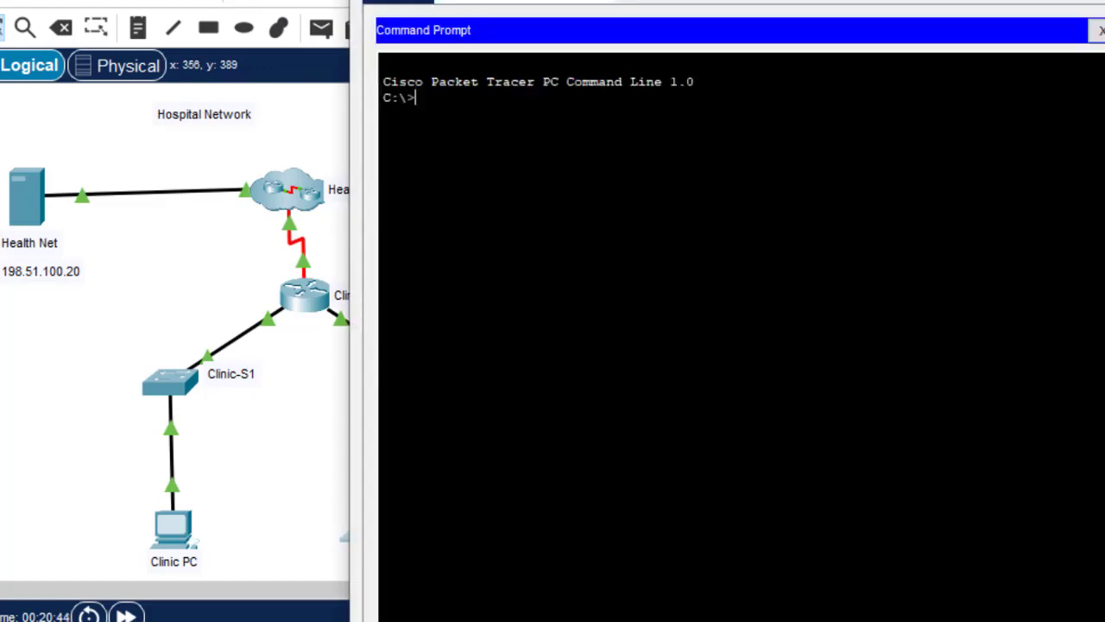
# Type 'ssh -l admin', then return to the topology to check Clinic-S1's details
pyautogui.write('sss')
pyautogui.write(' -l admin')
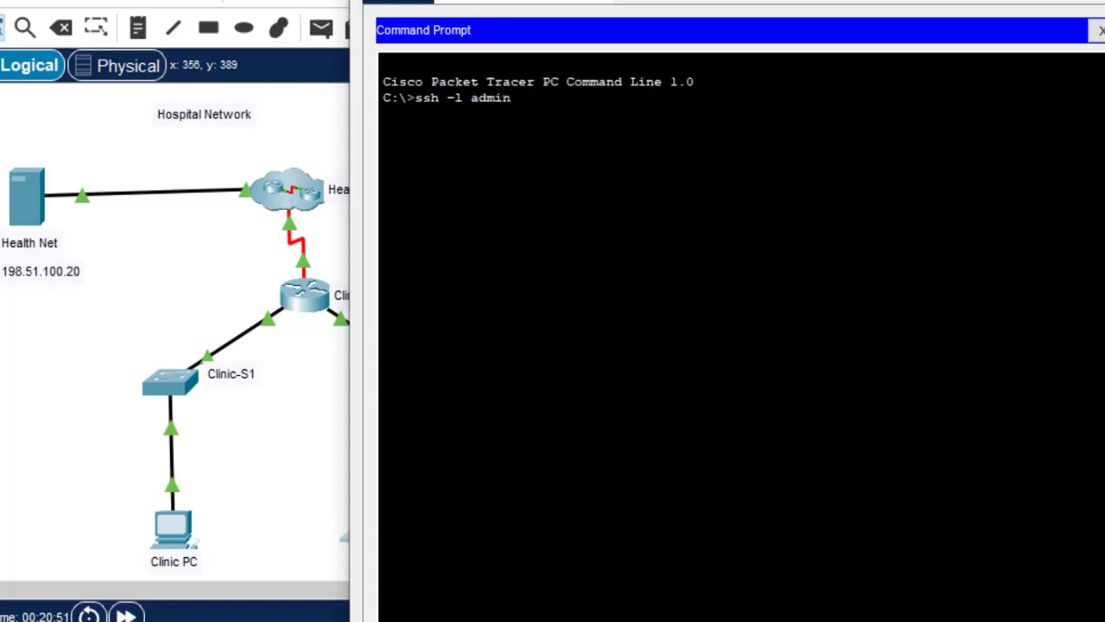
pyautogui.click(265, 470)
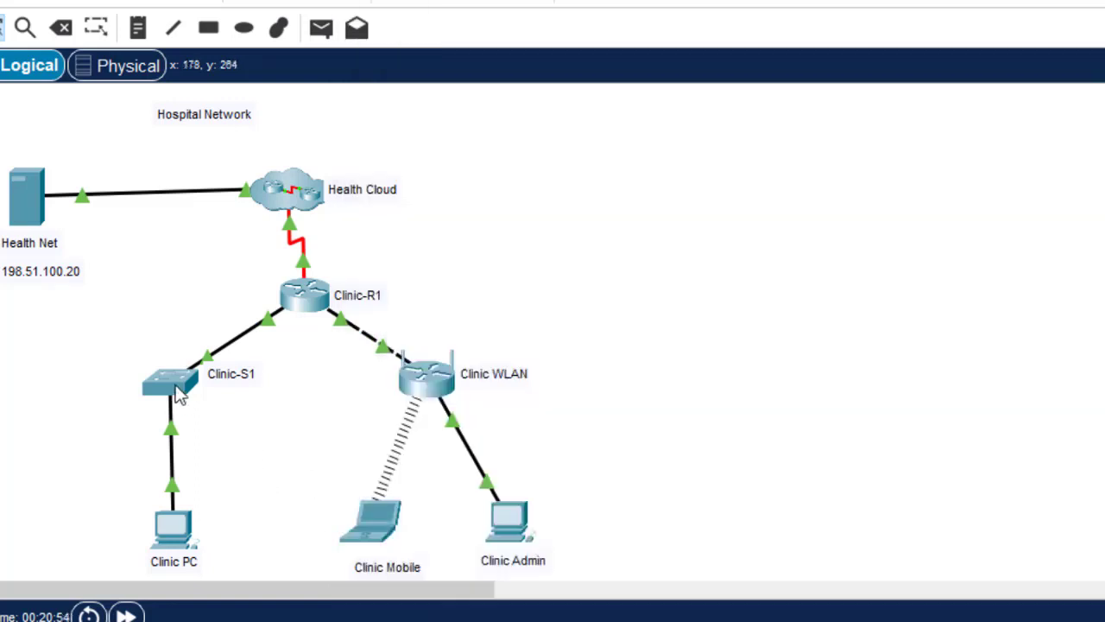
pyautogui.moveTo(179, 396)
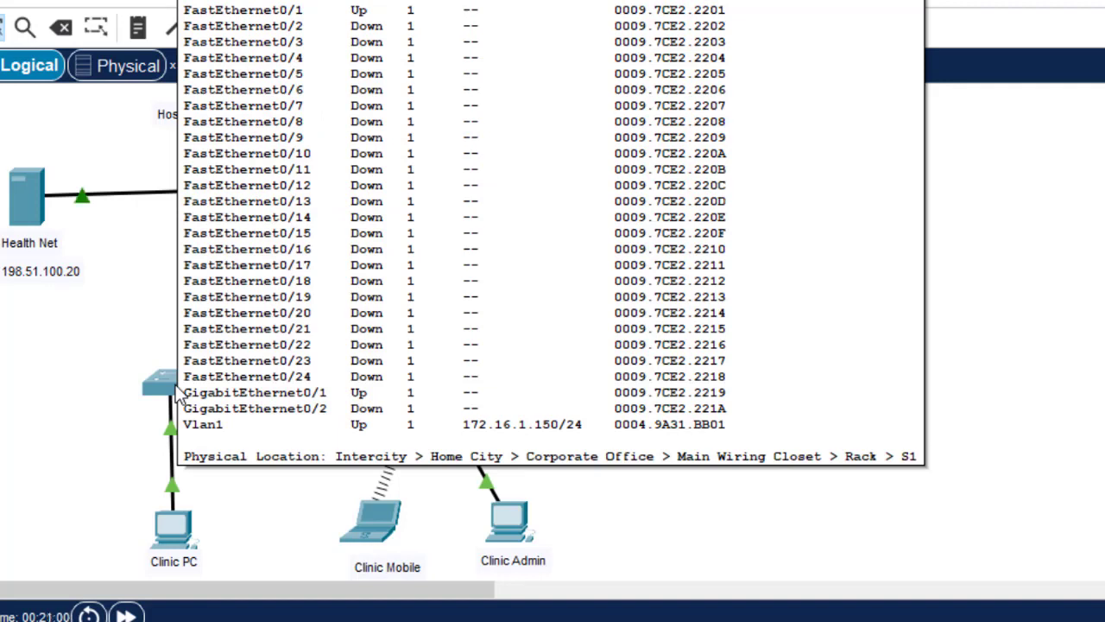
# Complete the command as 'ssh -l admin 172.16.1.150' and run it
pyautogui.click(380, 528)
pyautogui.write('172.16.1.150')
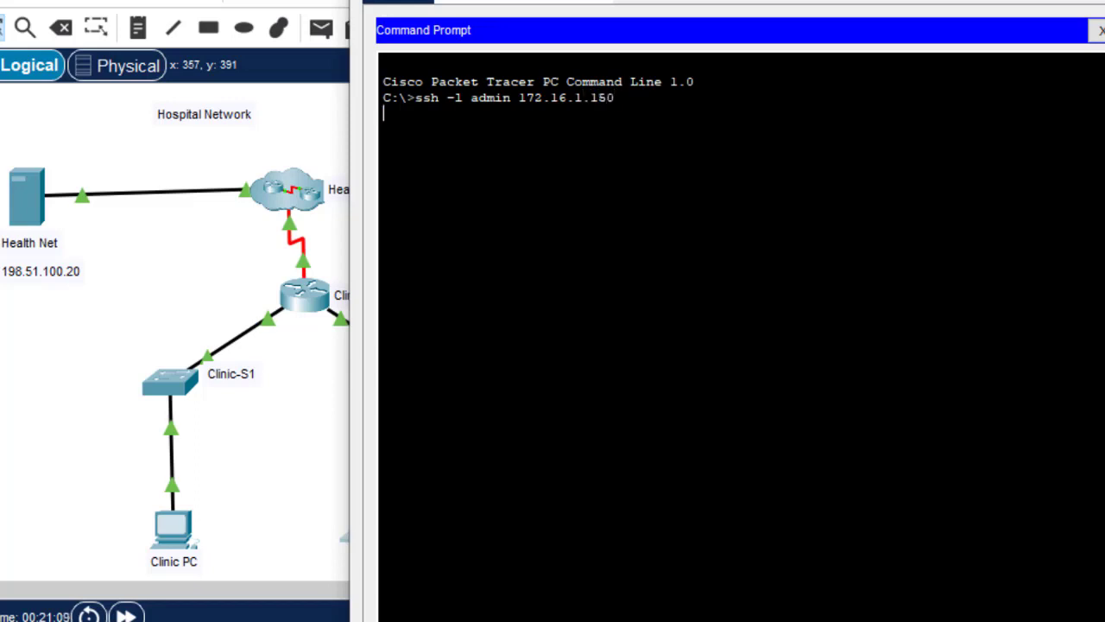
pyautogui.press('Return')
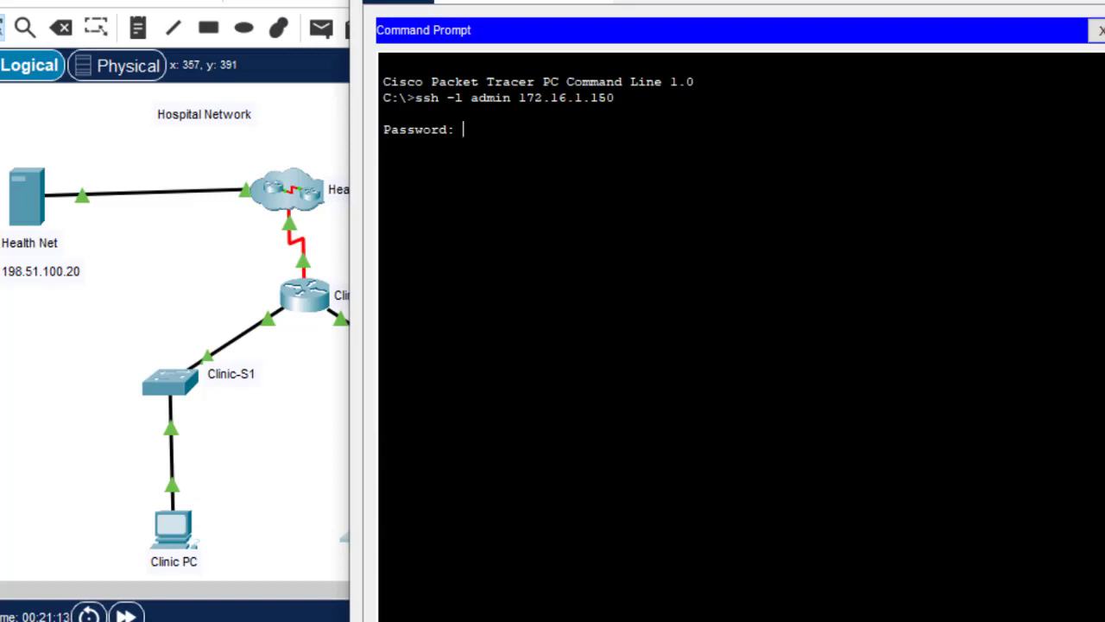
# Copy the user password from the activity instructions and paste it at the Password prompt to log in
pyautogui.moveTo(950, 620)
pyautogui.click(1095, 605)
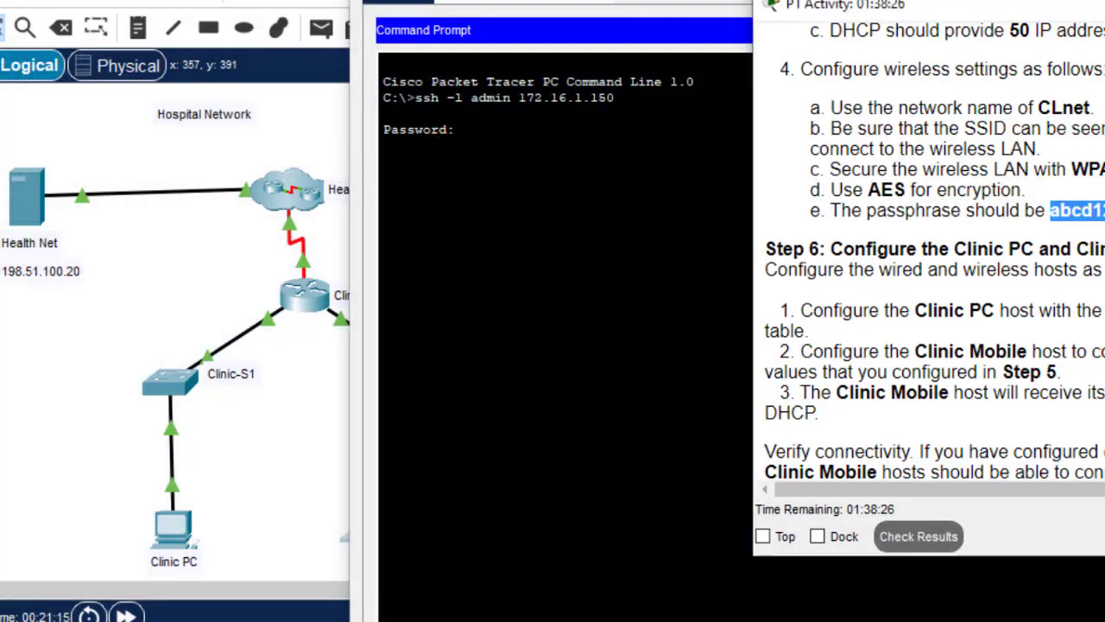
pyautogui.scroll(10, 933, 259)
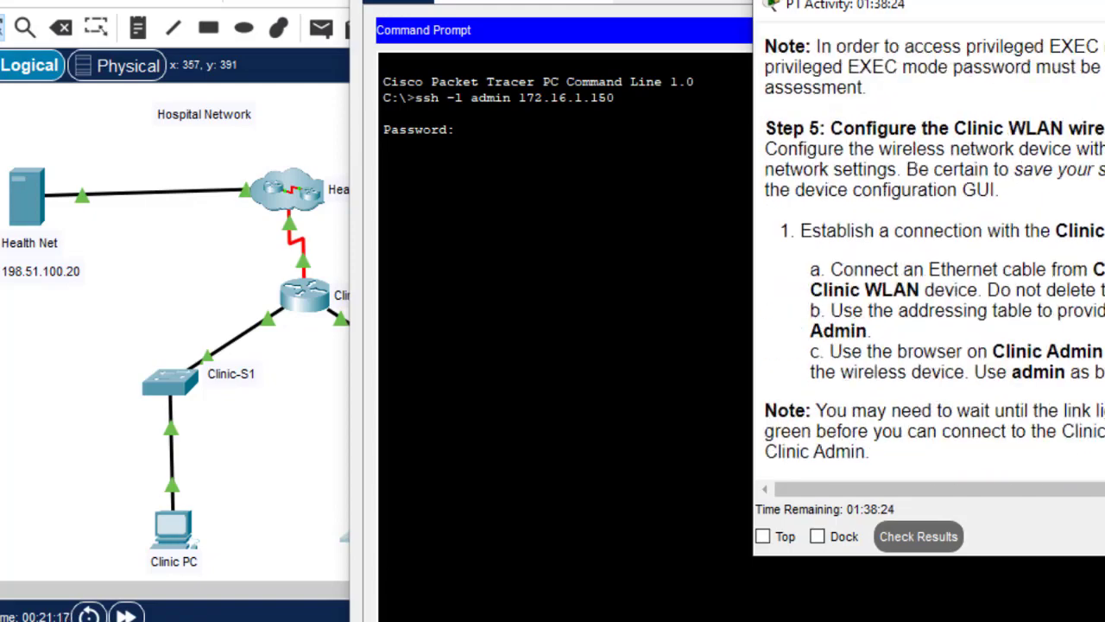
pyautogui.moveTo(1071, 325); pyautogui.dragTo(1071, 293)
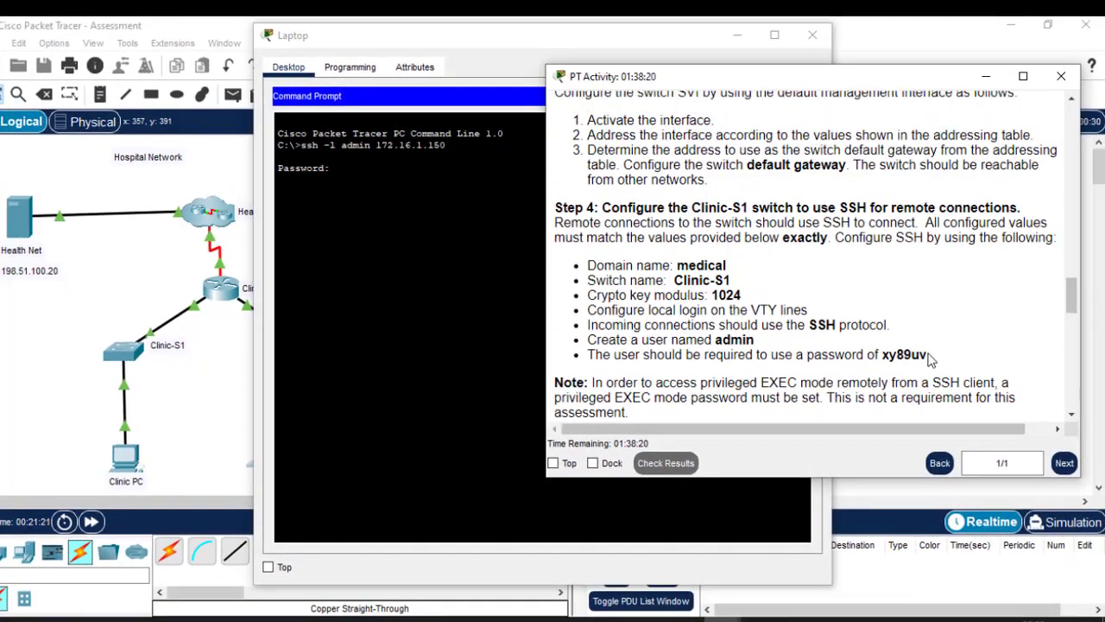
pyautogui.moveTo(930, 359); pyautogui.dragTo(885, 358)
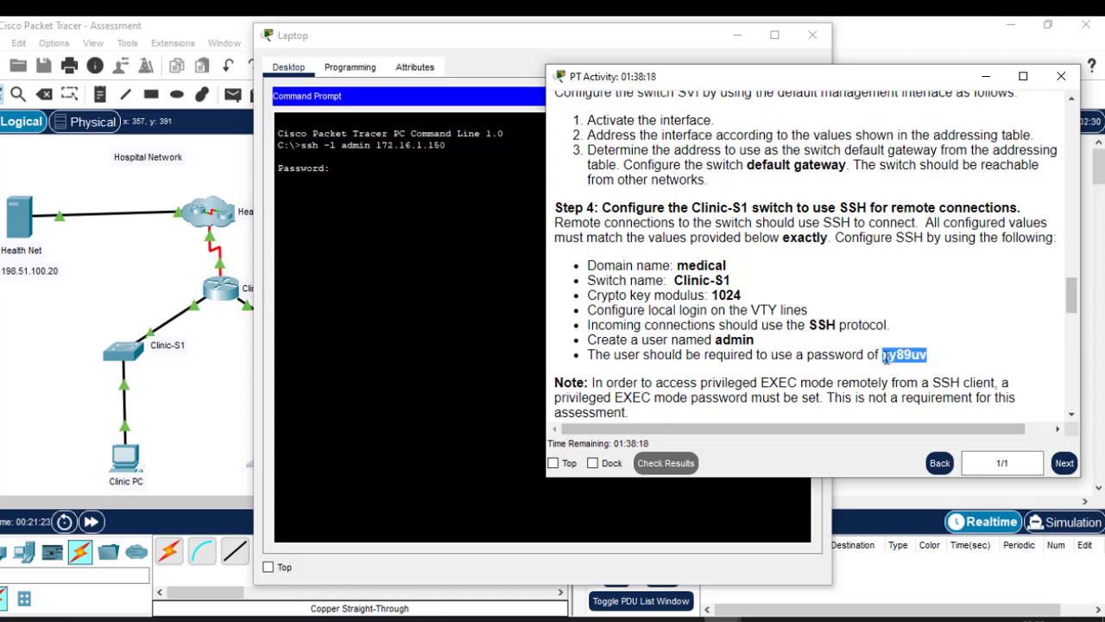
pyautogui.click(385, 175)
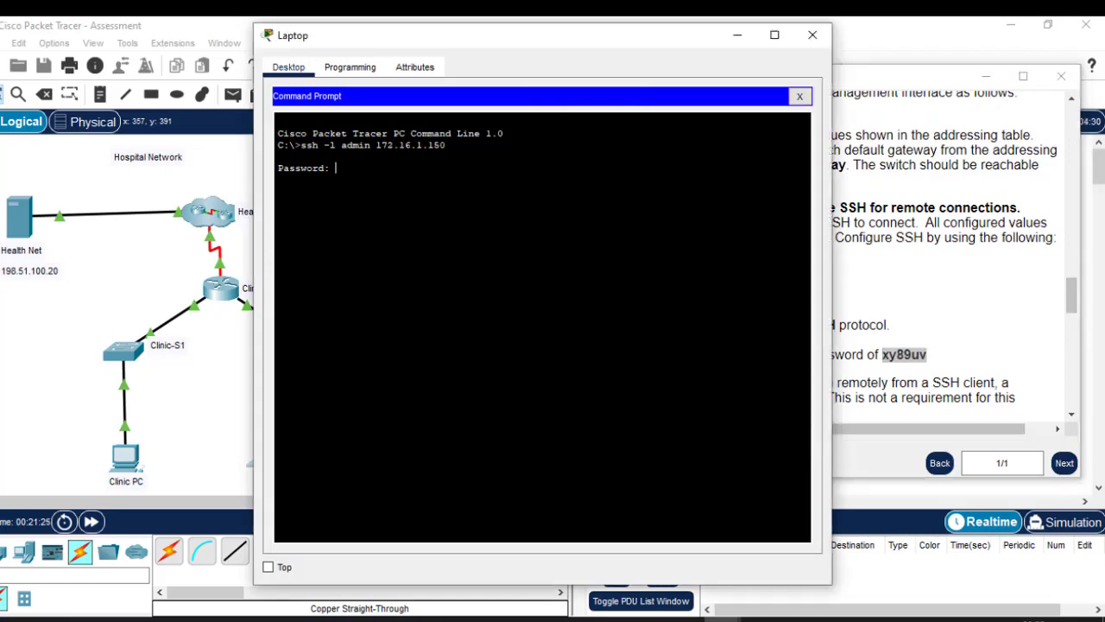
pyautogui.rightClick(386, 174)
pyautogui.click(429, 203)
pyautogui.press('Return')
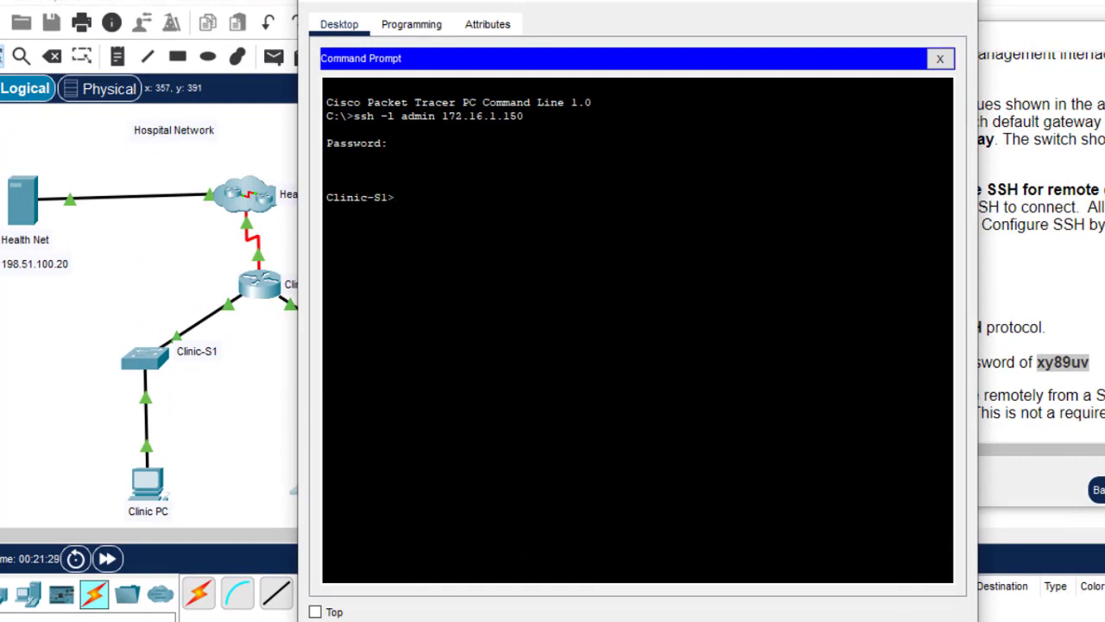
# On Clinic-S1, enter privileged mode with the enable password, run conf t, then 'do sh start'
pyautogui.moveTo(396, 197); pyautogui.dragTo(327, 197)
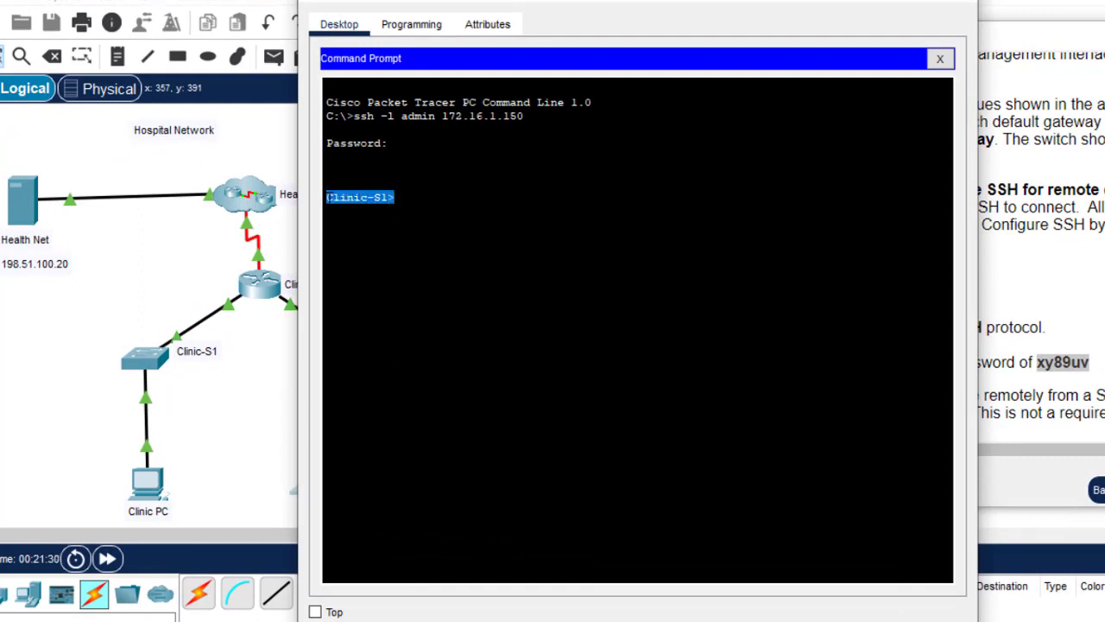
pyautogui.moveTo(360, 2); pyautogui.dragTo(412, 7)
pyautogui.click(445, 208)
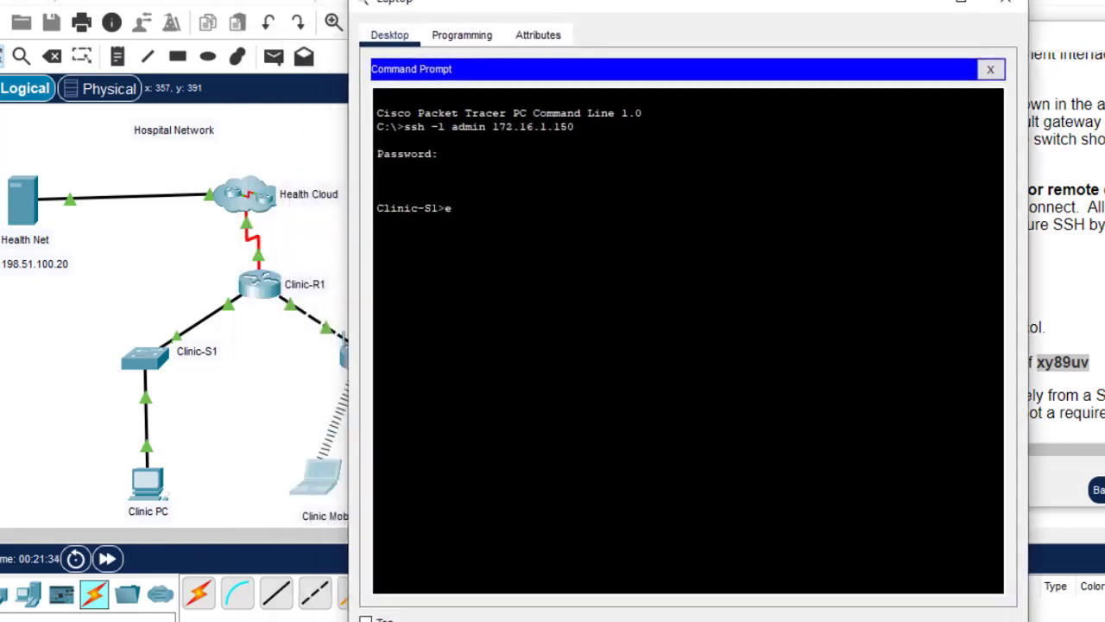
pyautogui.write('en')
pyautogui.press('Return')
pyautogui.press('Return')
pyautogui.press('Return')
pyautogui.press('Return')
pyautogui.press('Return')
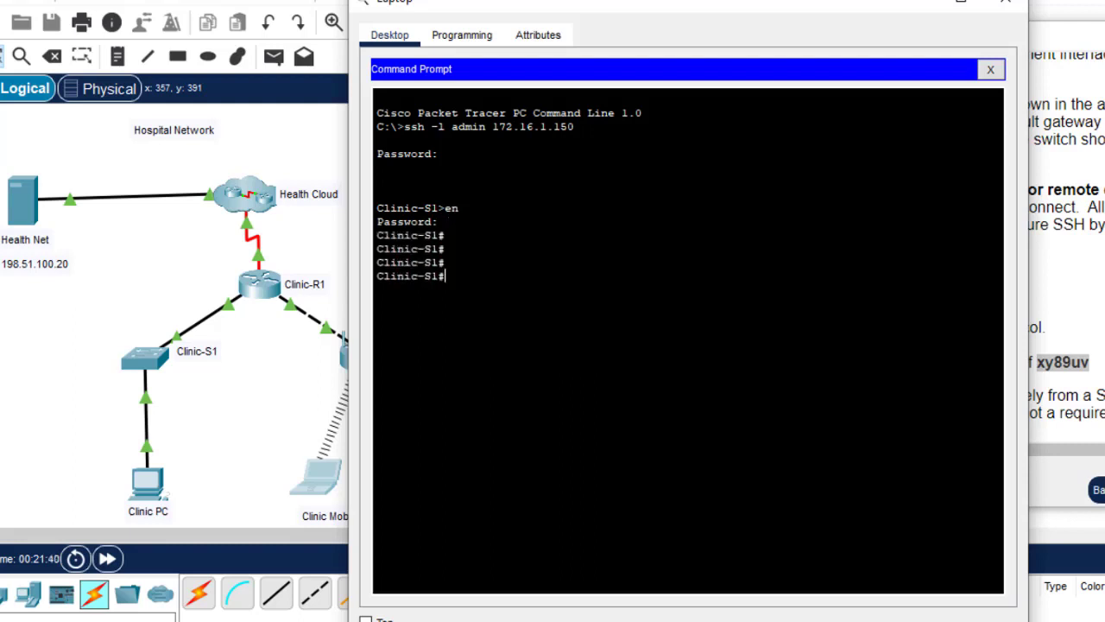
pyautogui.write('conf t')
pyautogui.press('Return')
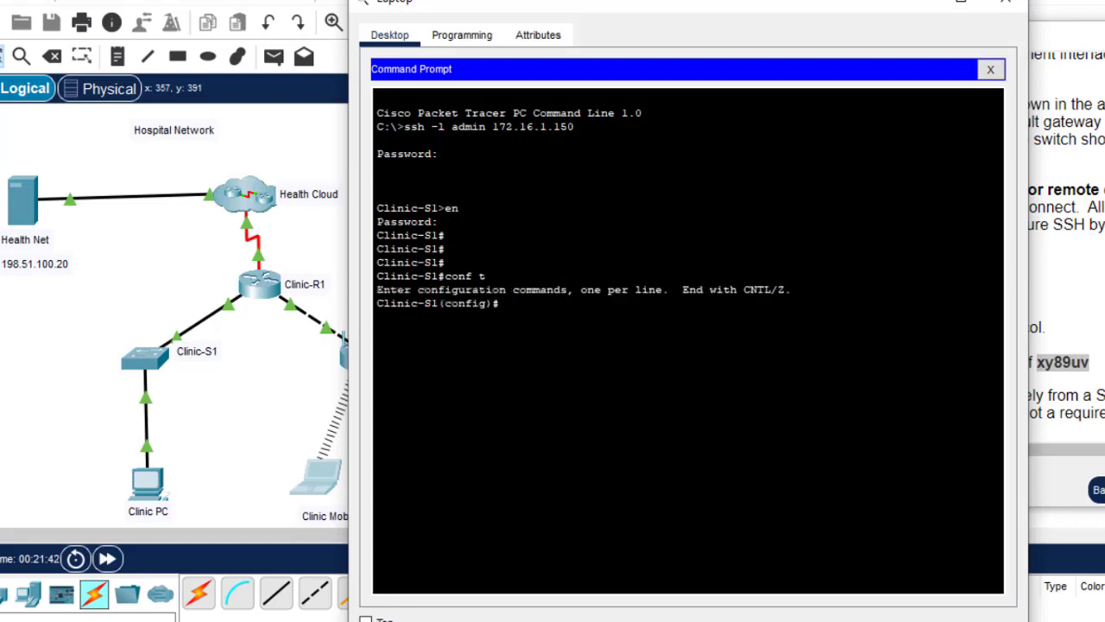
pyautogui.write('do sh start')
pyautogui.press('Return')
pyautogui.press('Return')
pyautogui.press('Return')
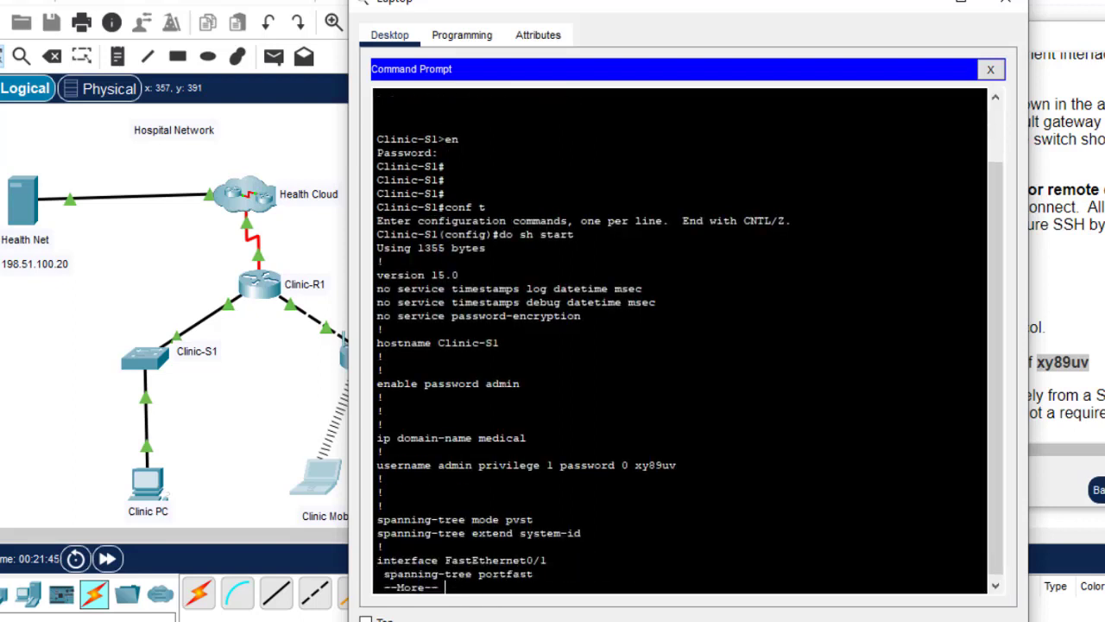
# Check the 198.51.100.20 note on the topology and dismiss the locked-annotations warning
pyautogui.click(920, 7)
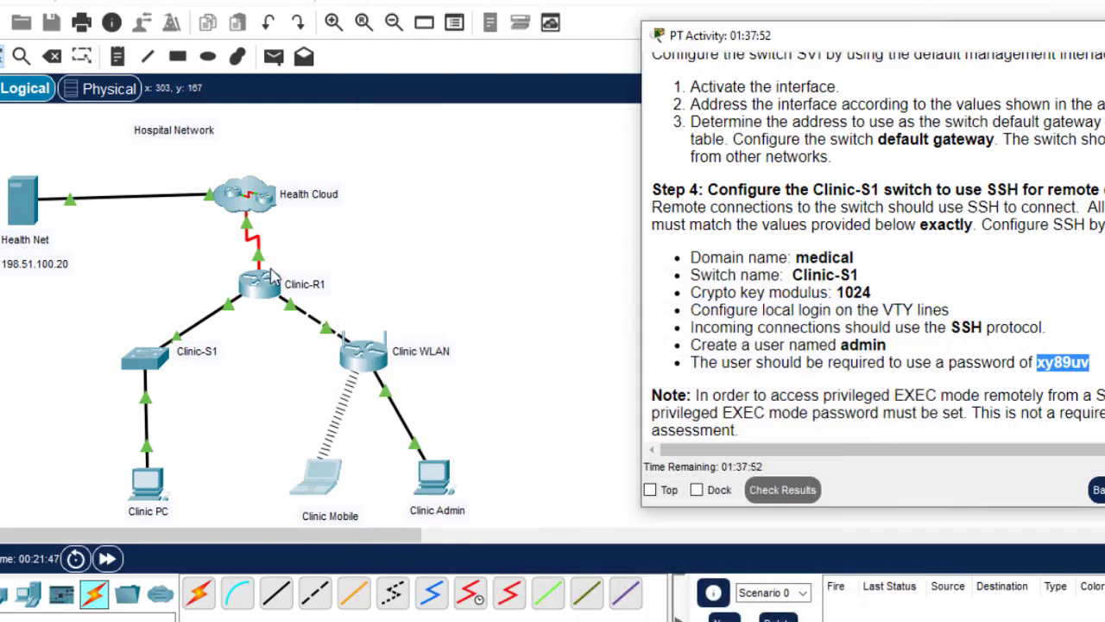
pyautogui.click(375, 302)
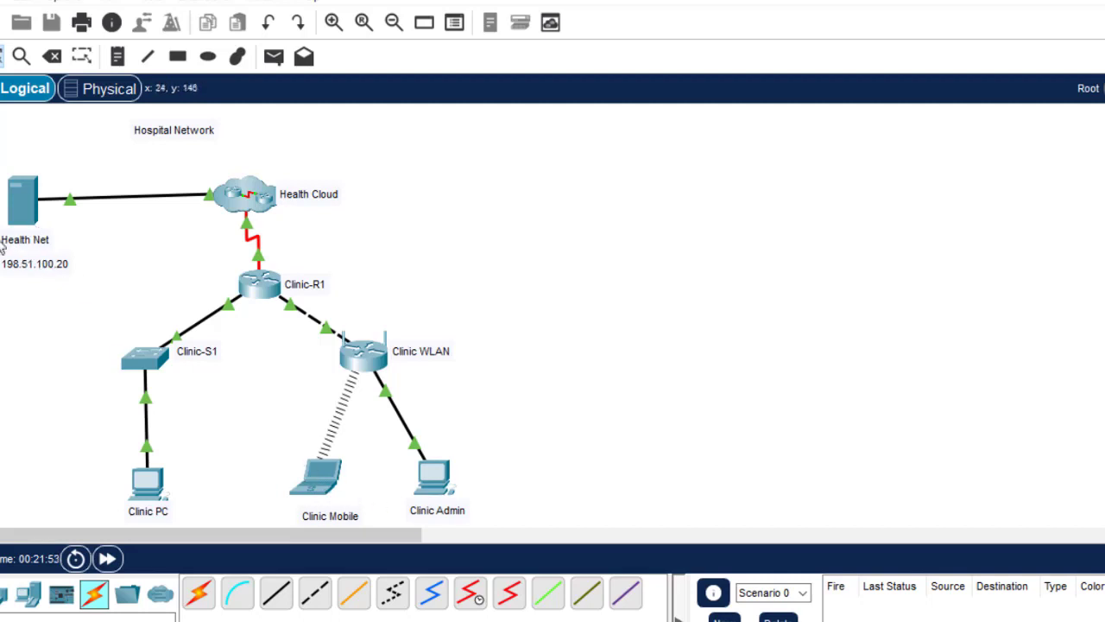
pyautogui.doubleClick(69, 265)
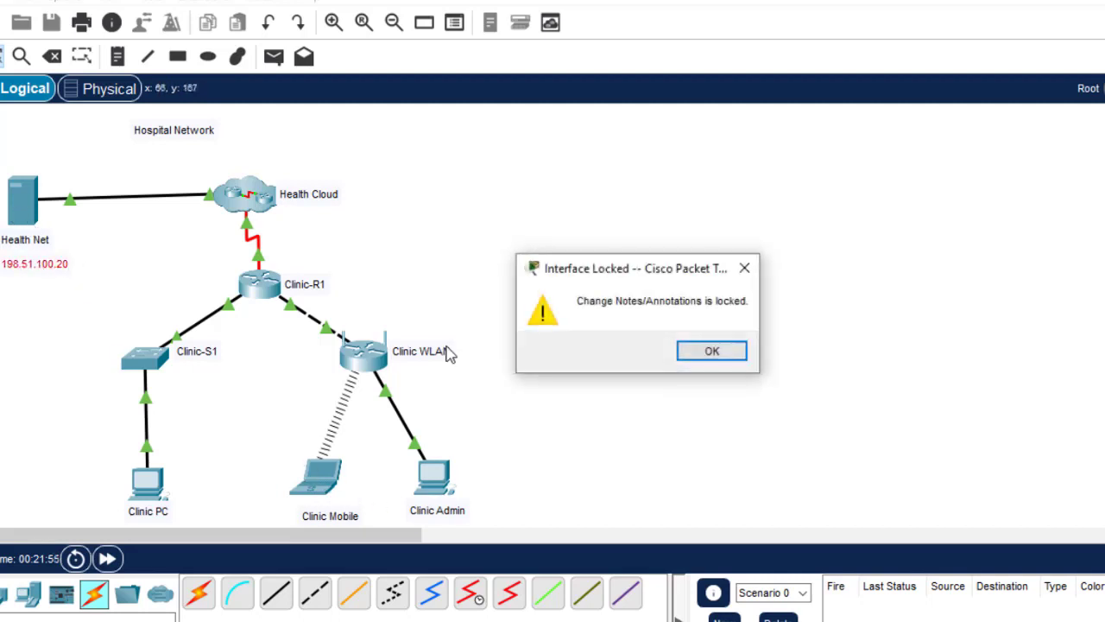
pyautogui.click(726, 361)
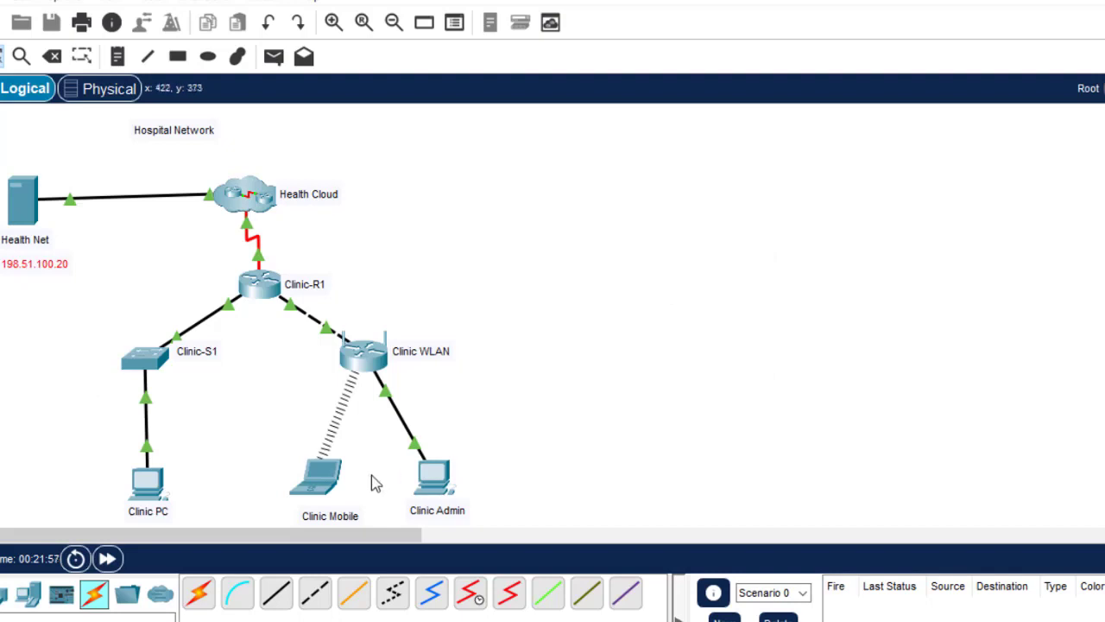
# In Clinic Mobile's terminal, leave configuration mode and end the SSH session to Clinic-S1
pyautogui.click(321, 489)
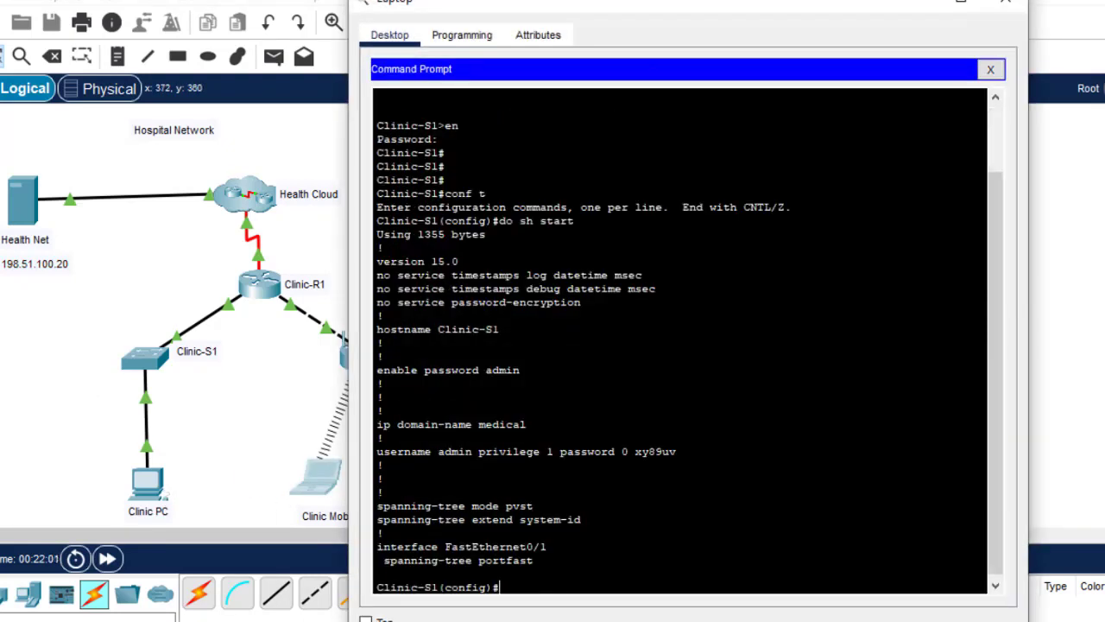
pyautogui.write('ex')
pyautogui.press('Return')
pyautogui.write('ex')
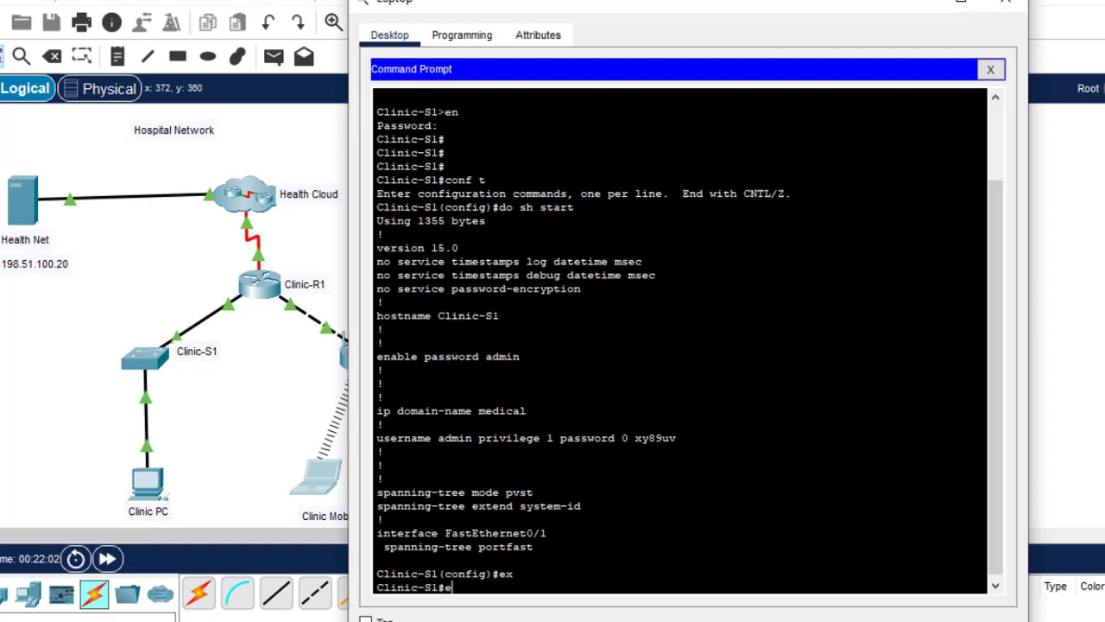
pyautogui.press('Return')
pyautogui.write('ex')
pyautogui.press('Return')
pyautogui.press('Return')
pyautogui.press('Return')
pyautogui.press('Return')
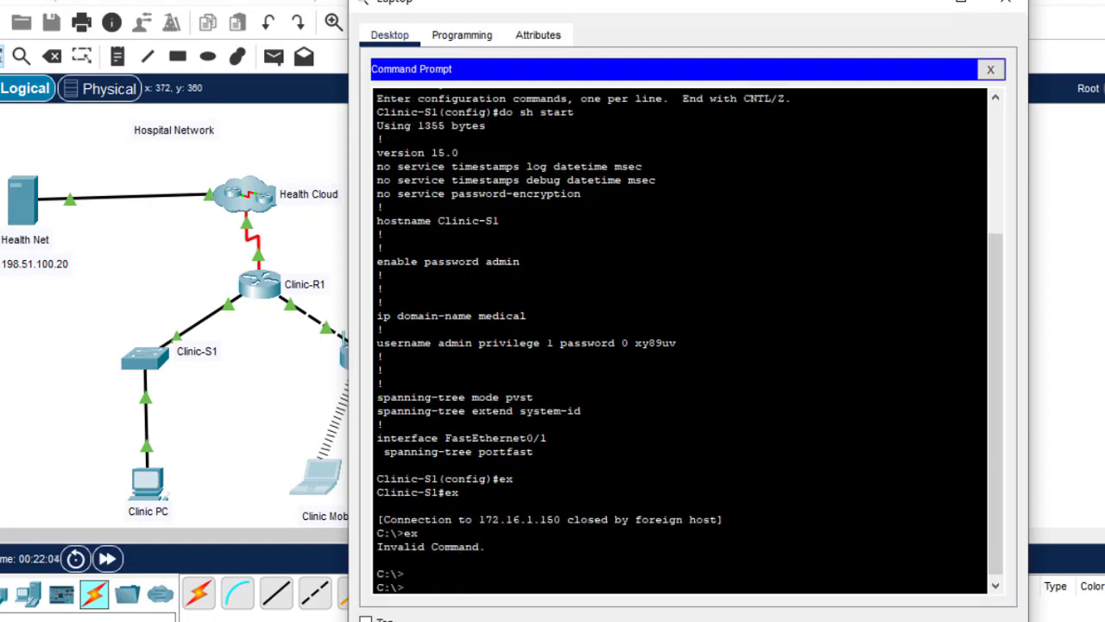
# Ping Health Net at 198.51.100.20, getting three of four replies, and close the laptop window
pyautogui.write('ping ')
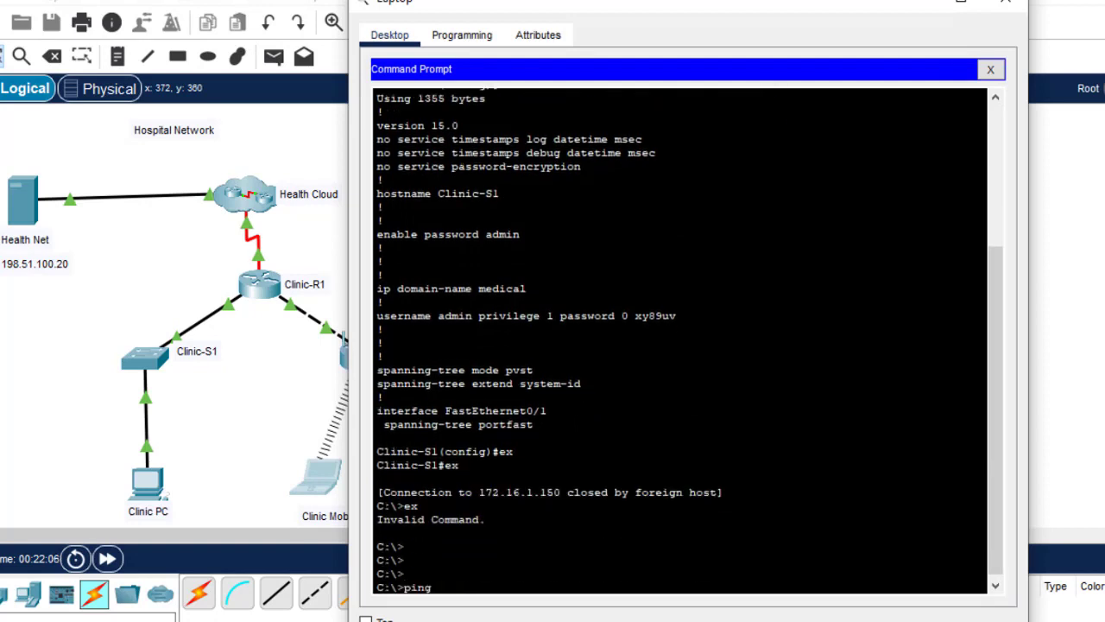
pyautogui.write('192')
pyautogui.write('.51')
pyautogui.write('.100.20')
pyautogui.press('Return')
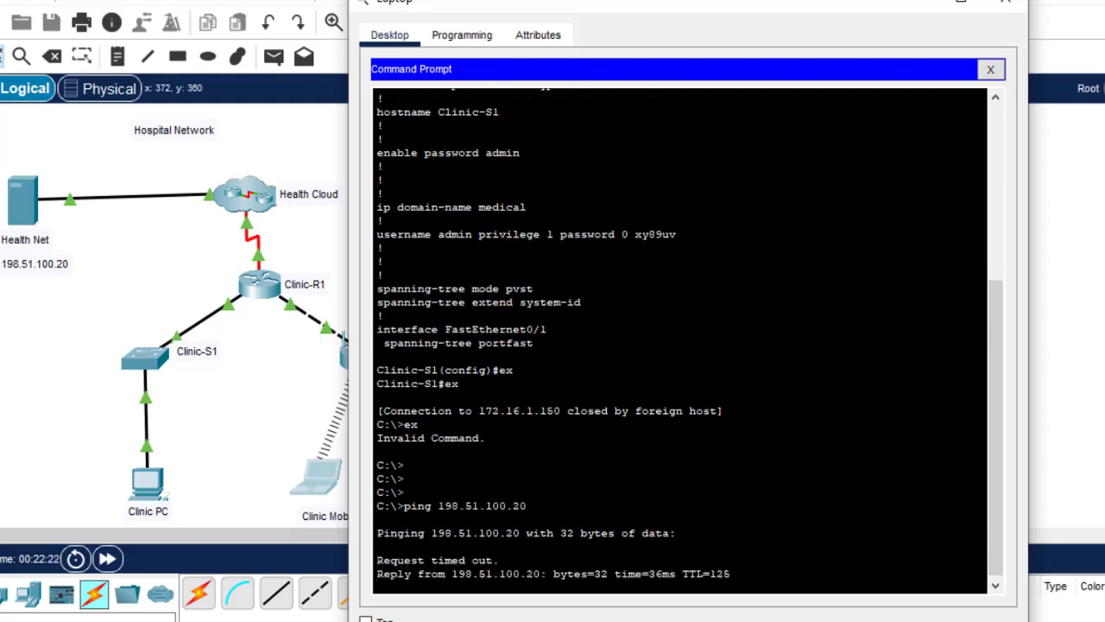
pyautogui.click(1007, 5)
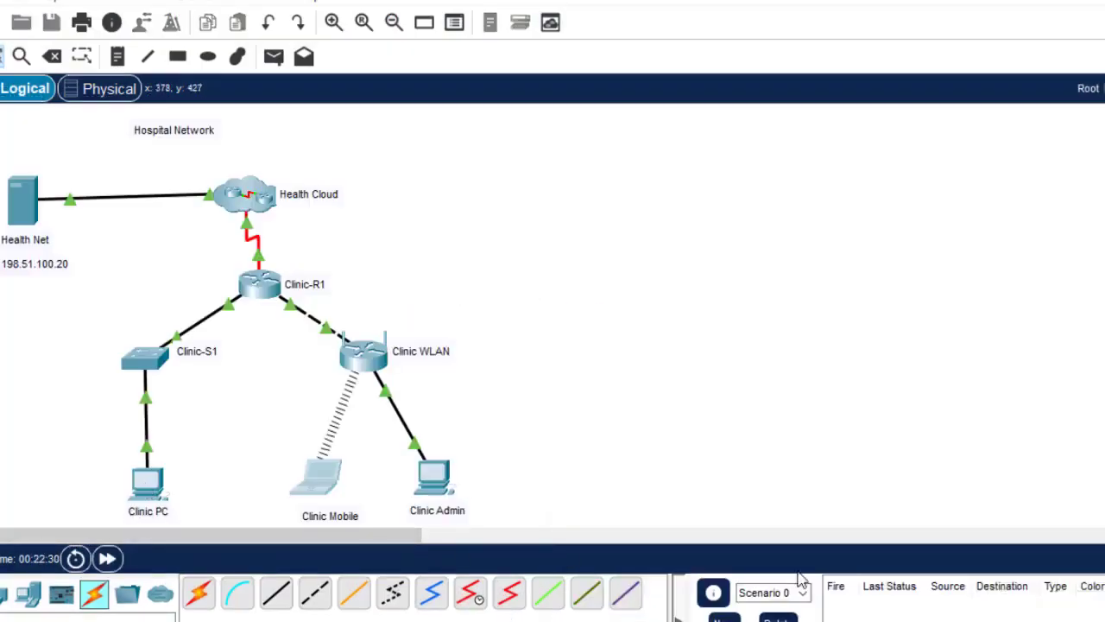
# Look up Clinic Admin's addressing in the PT Activity instructions' table
pyautogui.moveTo(941, 605)
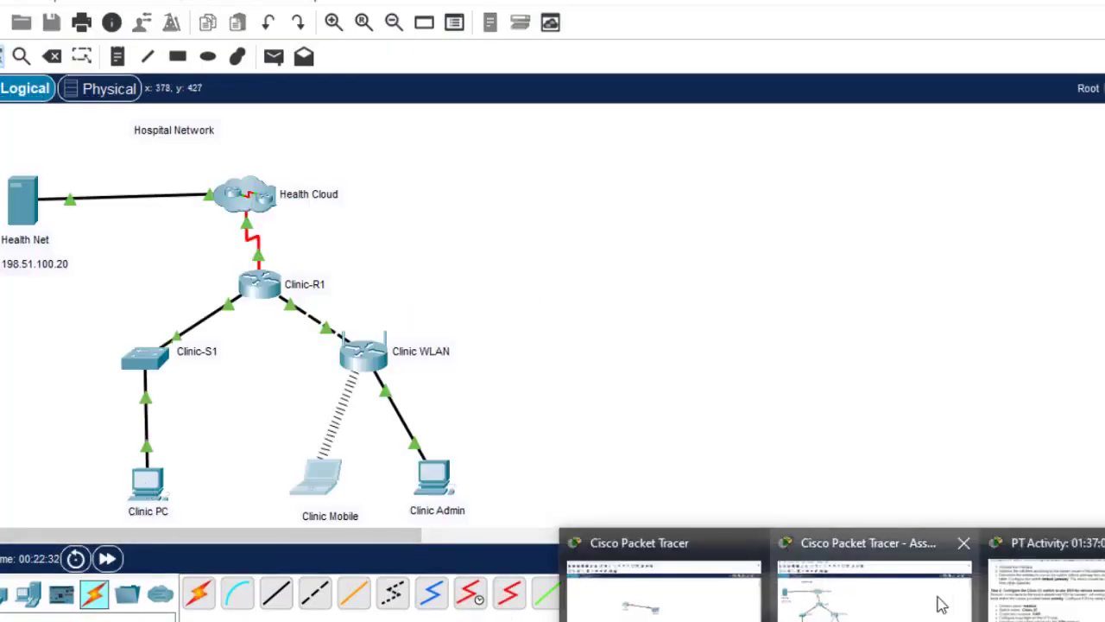
pyautogui.click(1004, 612)
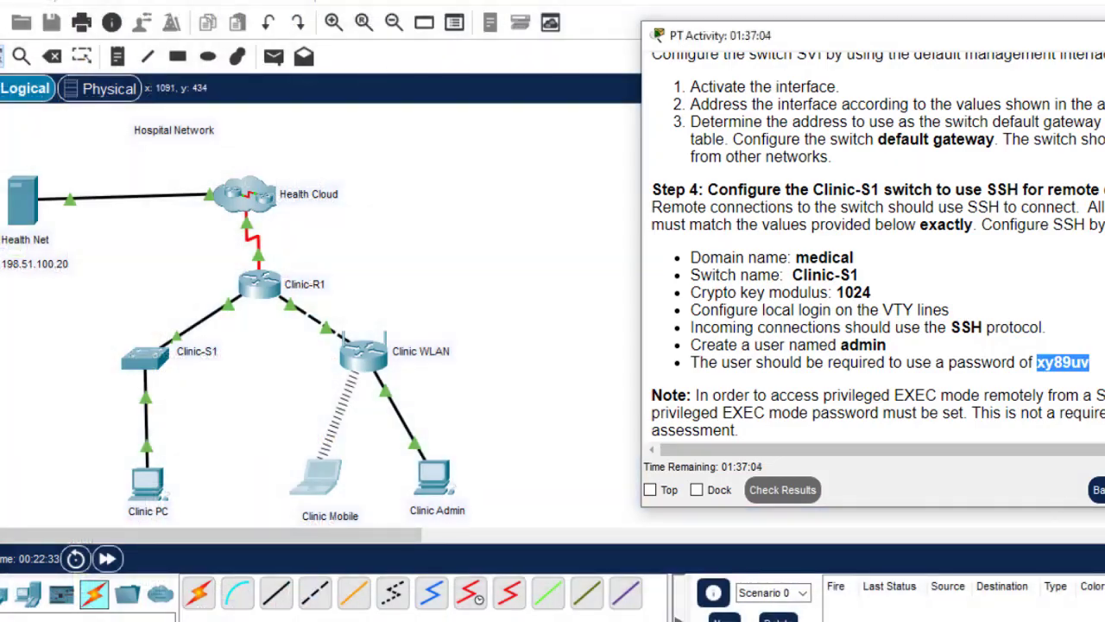
pyautogui.scroll(12, 872, 251)
pyautogui.scroll(-3, 872, 251)
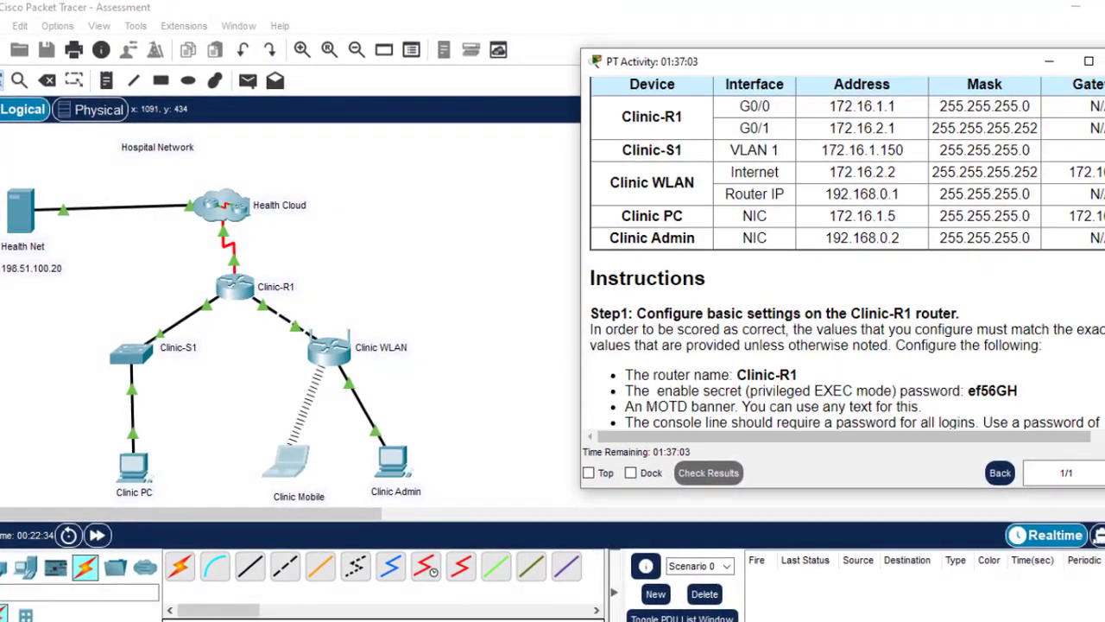
pyautogui.scroll(2, 1016, 262)
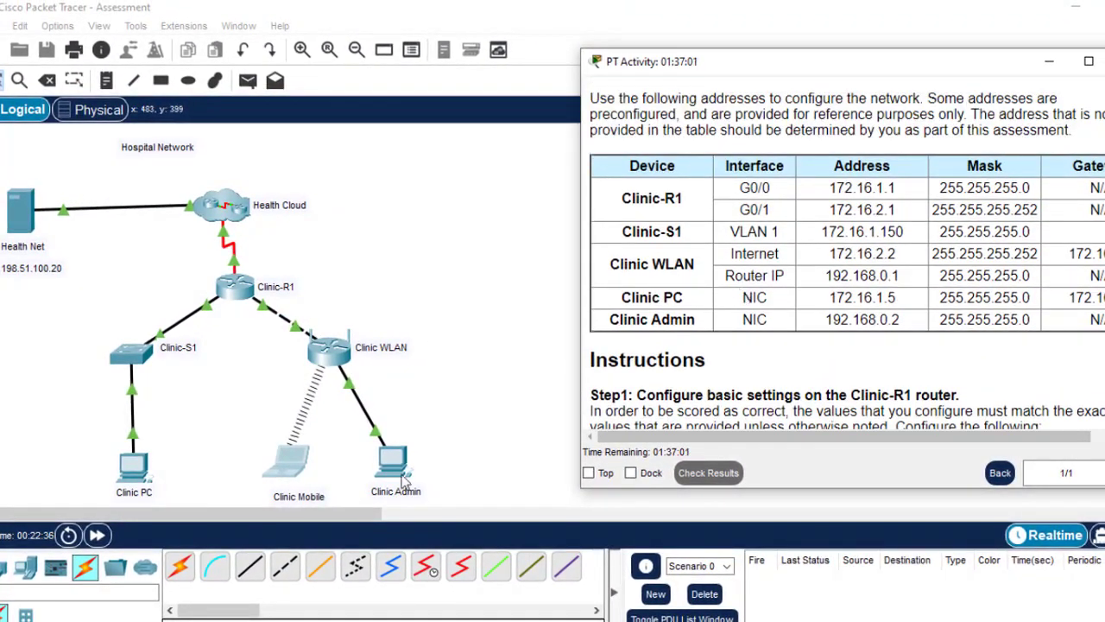
# Correct Clinic Admin's subnet mask to 255.255.255.0 and close its window
pyautogui.click(394, 466)
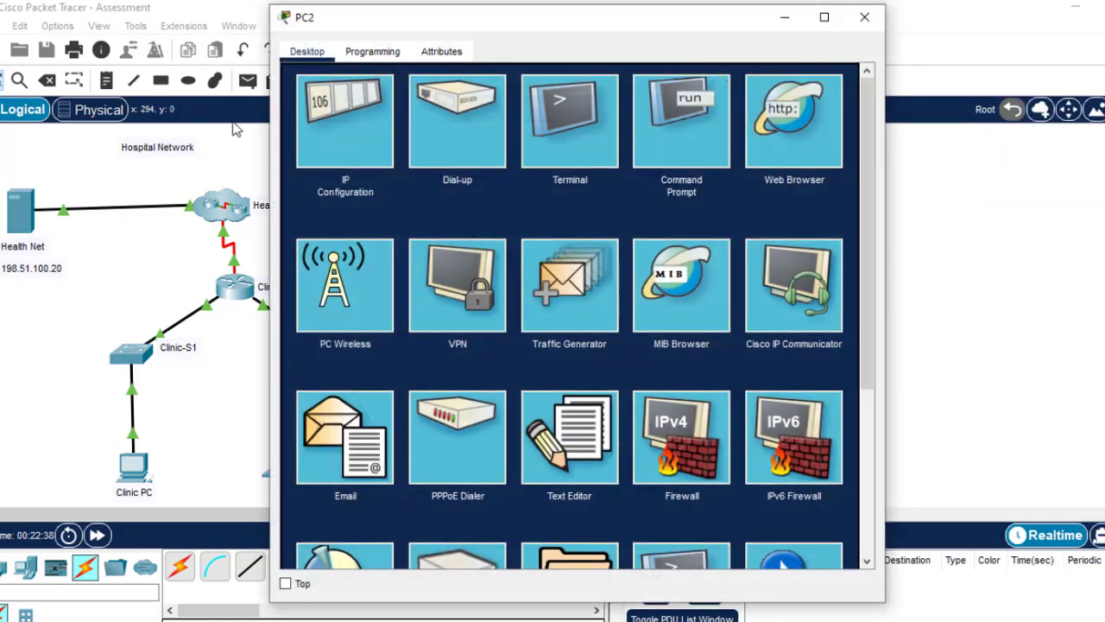
pyautogui.click(327, 114)
pyautogui.click(563, 196)
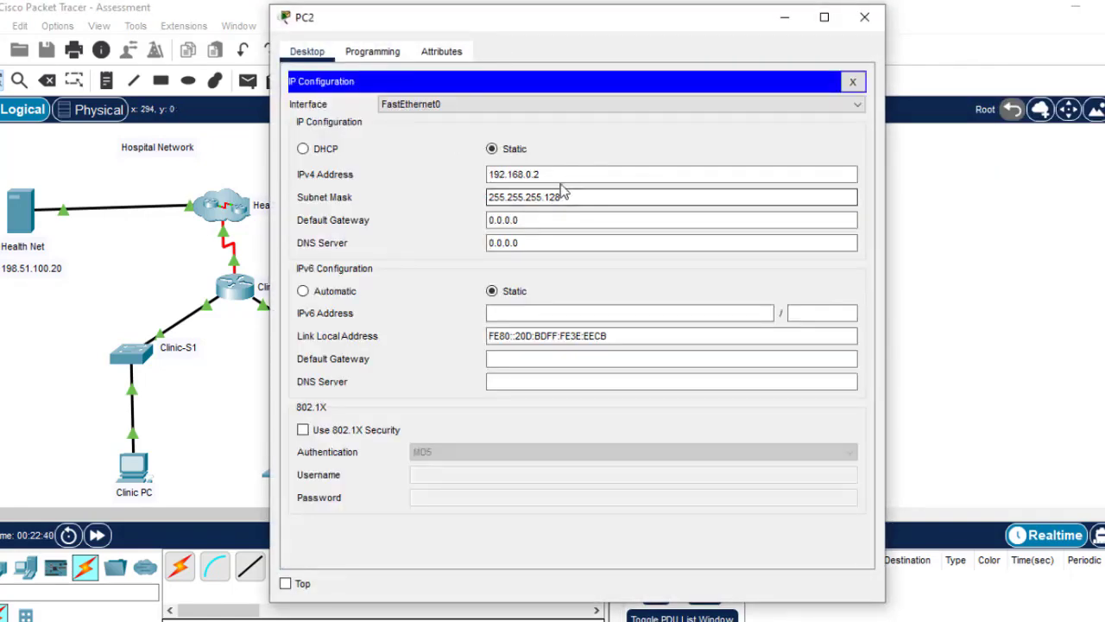
pyautogui.press('BackSpace')
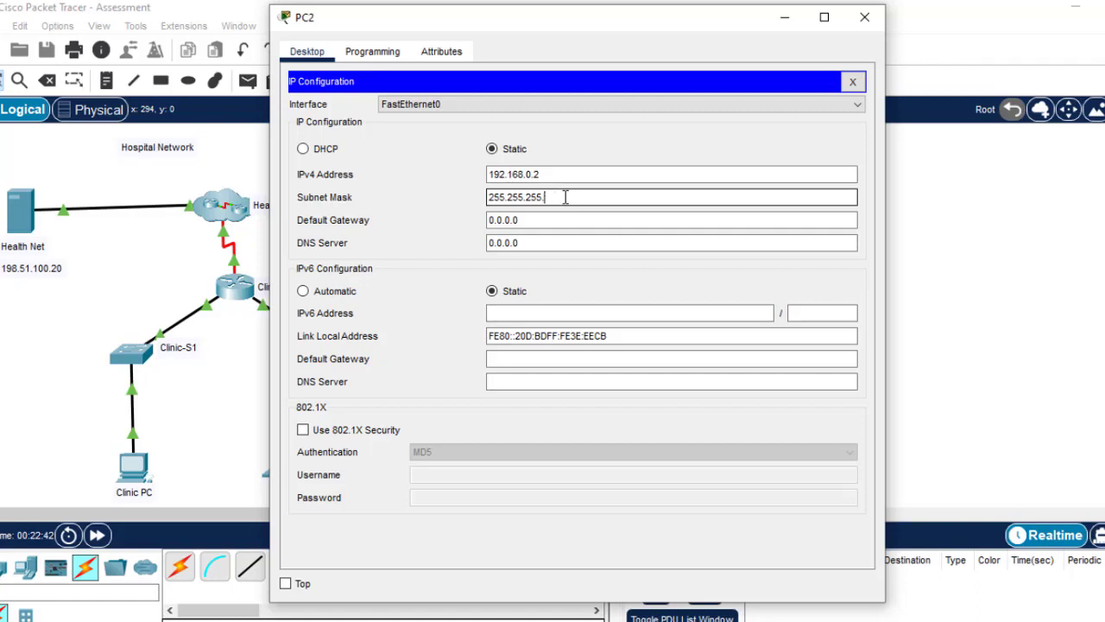
pyautogui.click(866, 27)
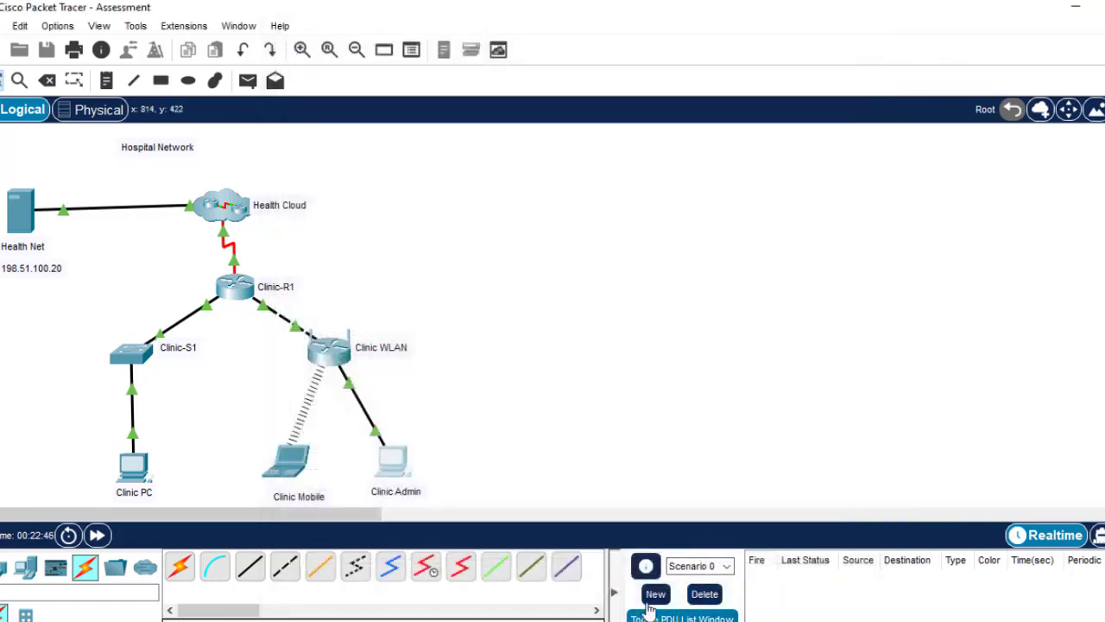
# Switch Clinic PC to static addressing and enter 172.16.1.5 from the addressing table as its IPv4 address
pyautogui.click(133, 466)
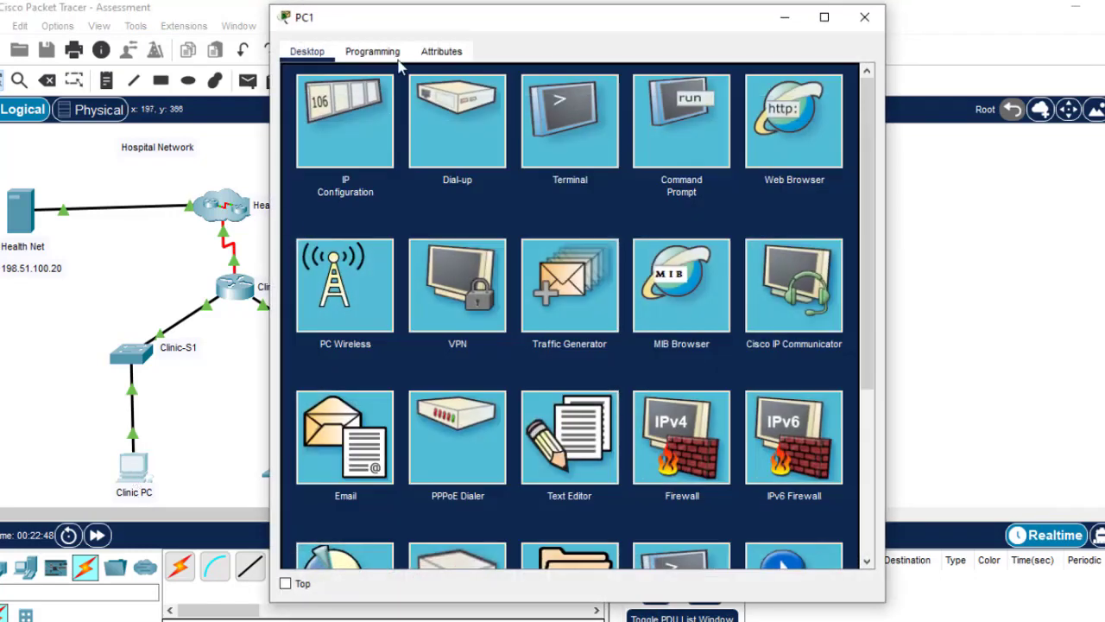
pyautogui.click(341, 128)
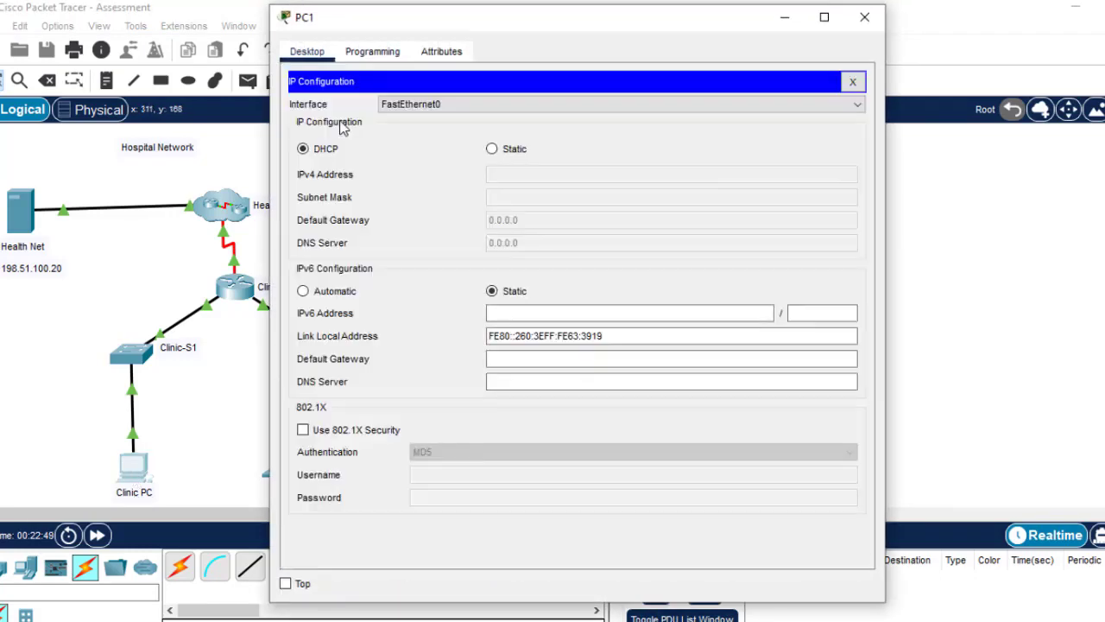
pyautogui.click(492, 149)
pyautogui.click(526, 173)
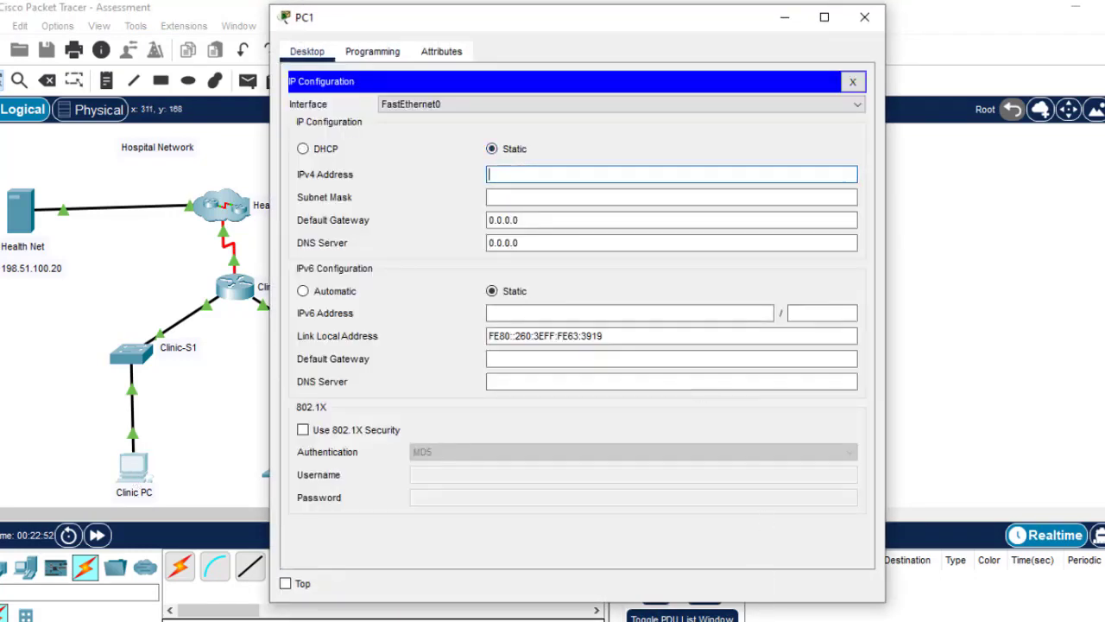
pyautogui.moveTo(764, 617)
pyautogui.click(901, 574)
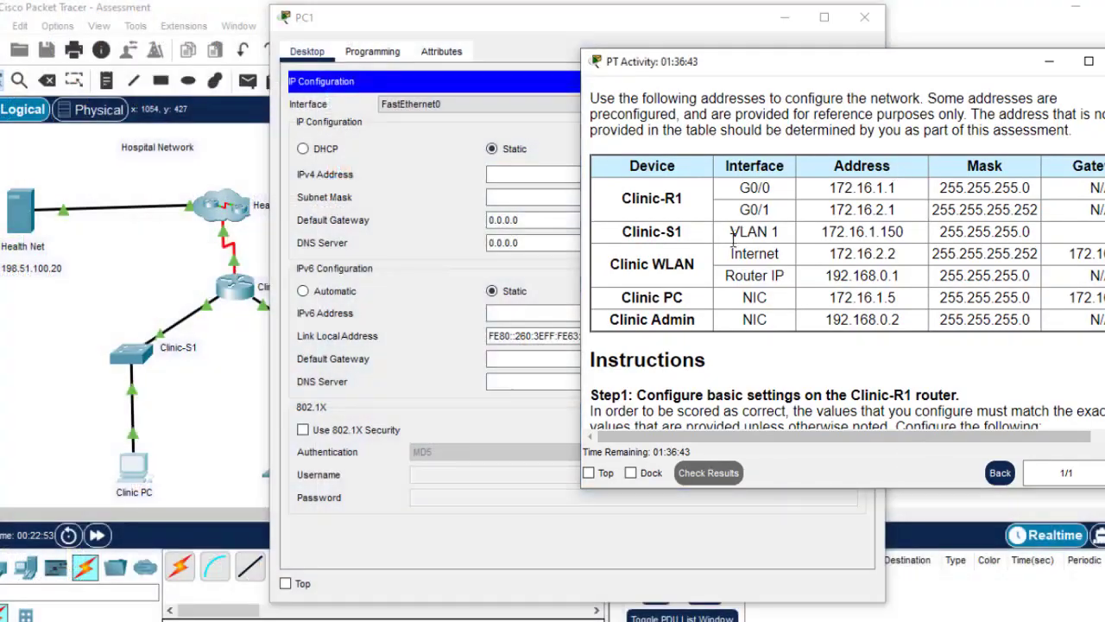
pyautogui.moveTo(899, 302); pyautogui.dragTo(831, 309)
pyautogui.hotkey('ctrl', 'c')
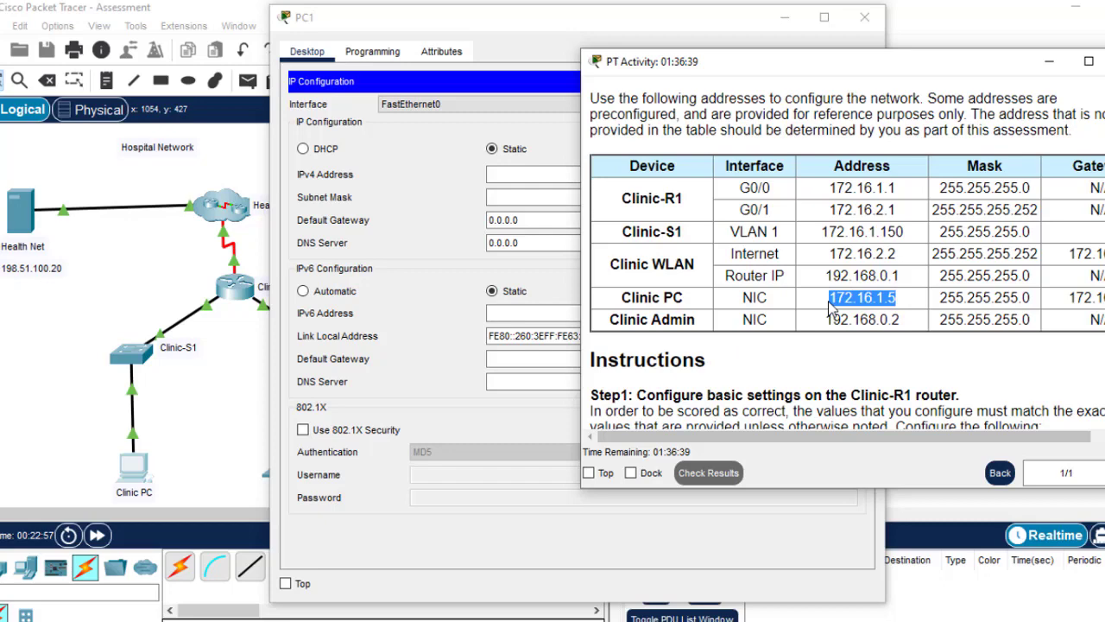
pyautogui.click(506, 177)
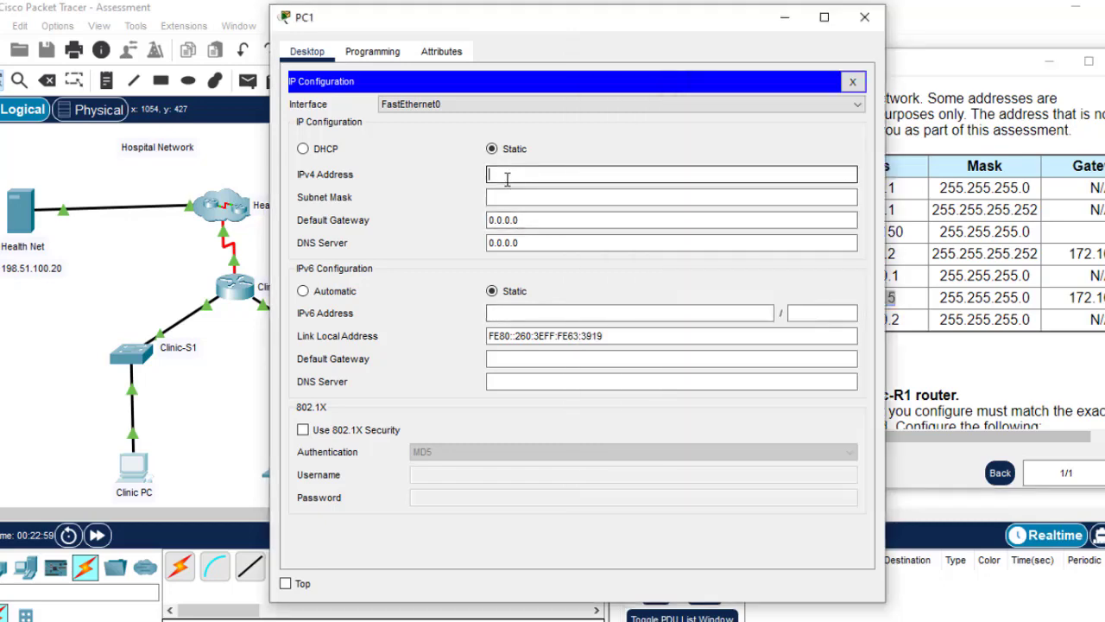
pyautogui.hotkey('ctrl', 'v')
# Set Clinic PC's mask to 255.255.255.0 and gateway to 172.16.1.1, then close its window
pyautogui.click(995, 299)
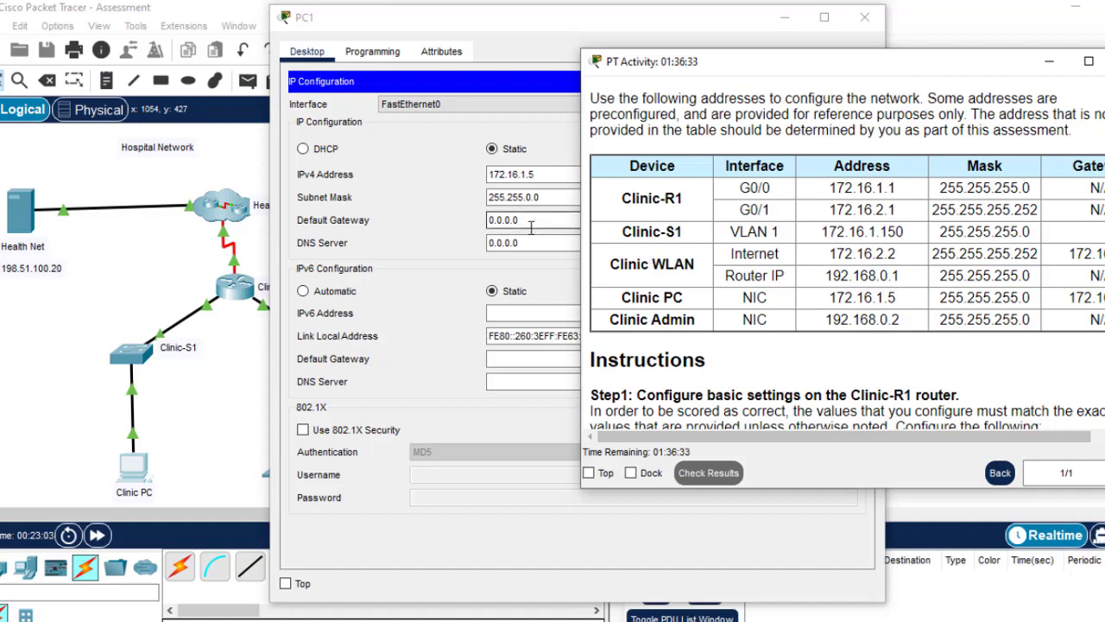
pyautogui.click(533, 196)
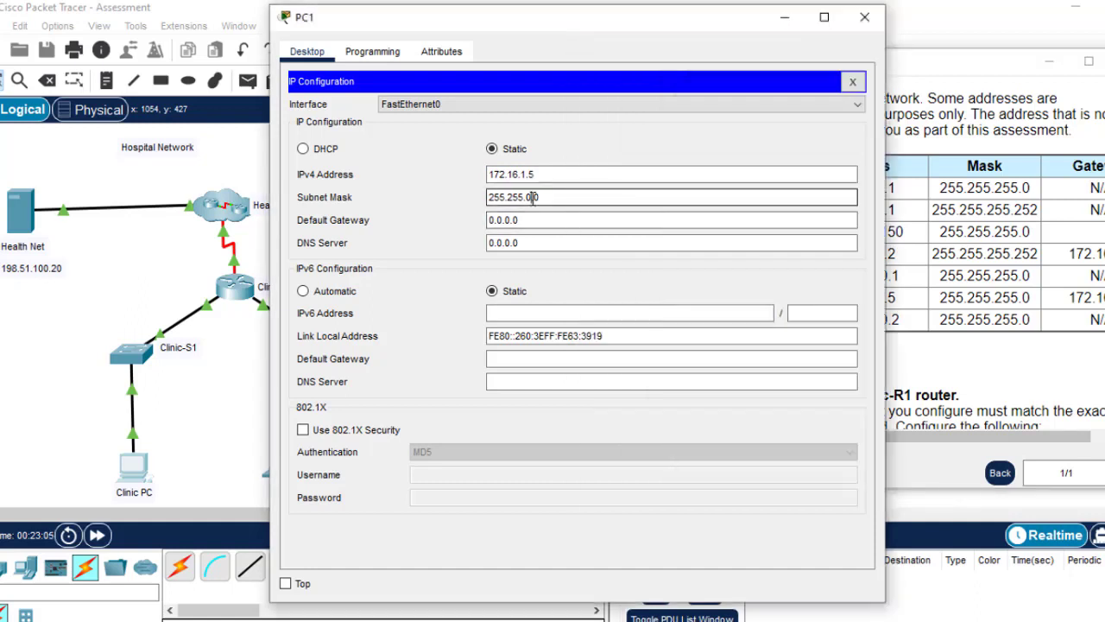
pyautogui.press('BackSpace')
pyautogui.write('255.')
pyautogui.press('Tab')
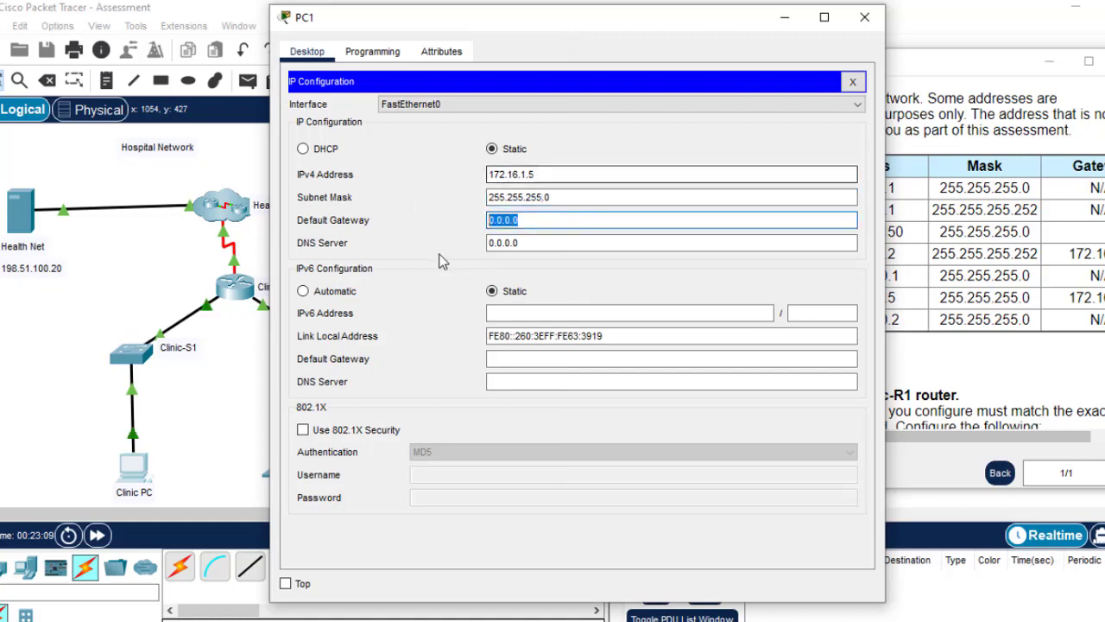
pyautogui.hotkey('ctrl', 'v')
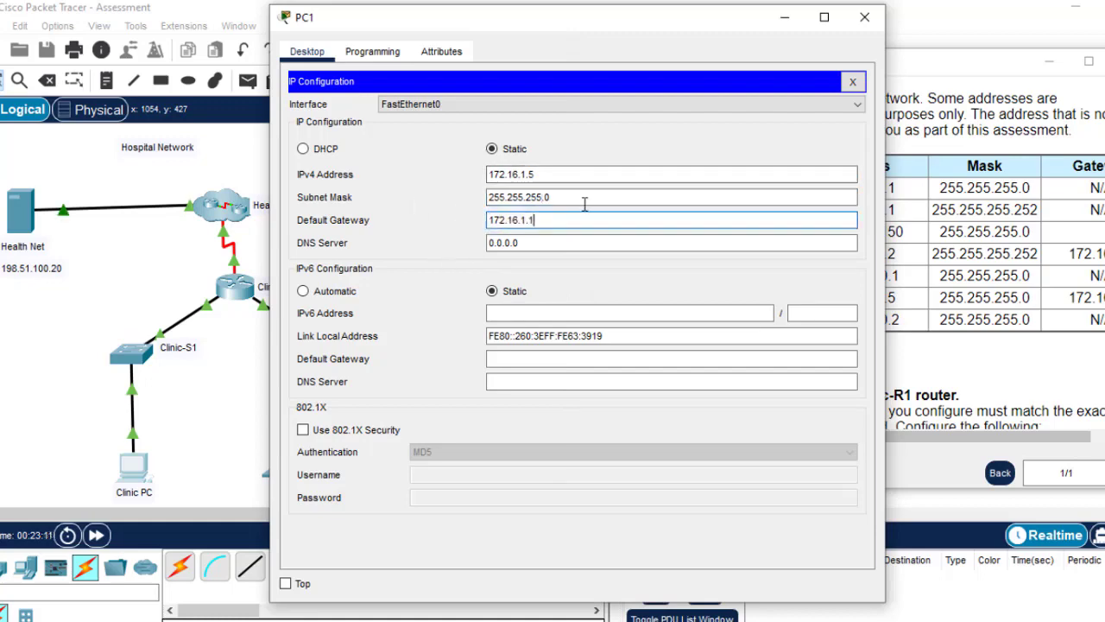
pyautogui.click(864, 17)
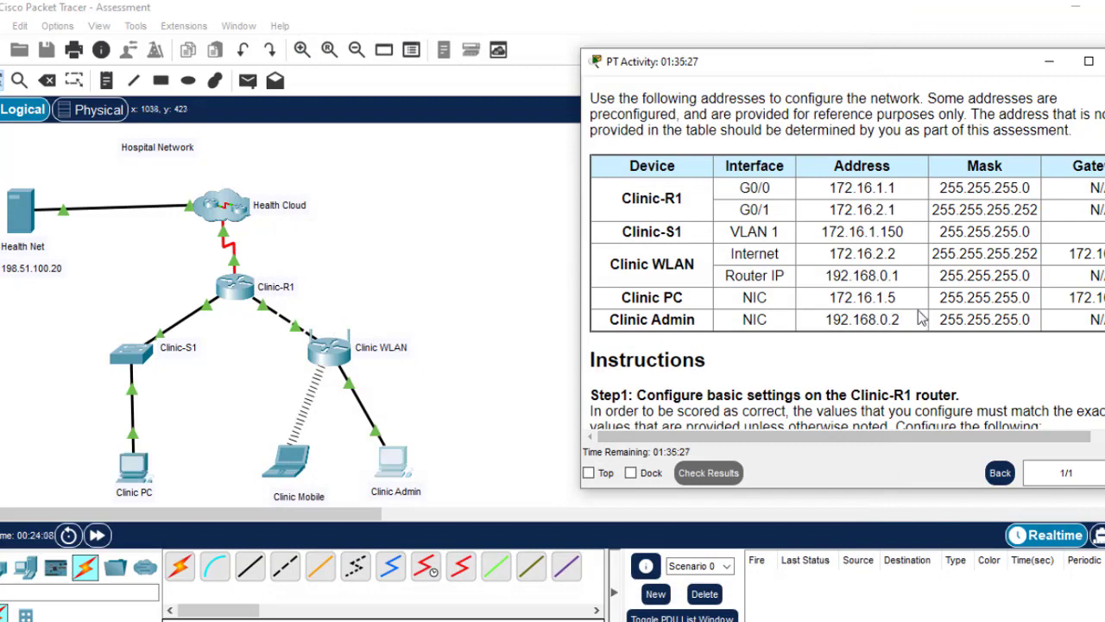
pyautogui.moveTo(912, 71); pyautogui.dragTo(702, 46)
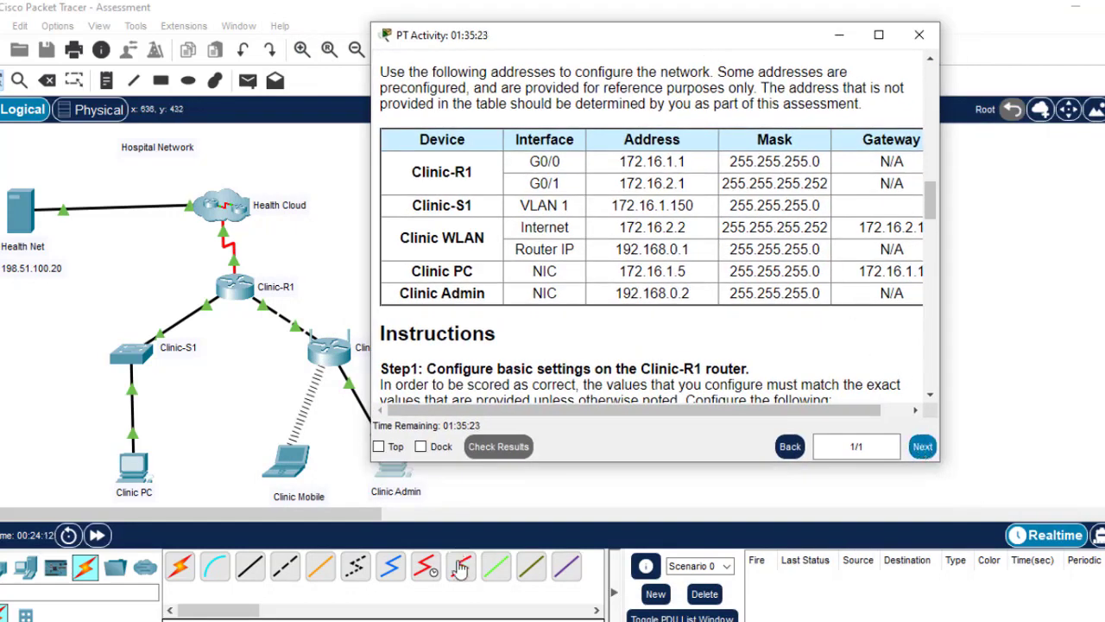
# Submit the PT Skills Assessment from the Assessment Warning page in Chrome
pyautogui.moveTo(693, 620)
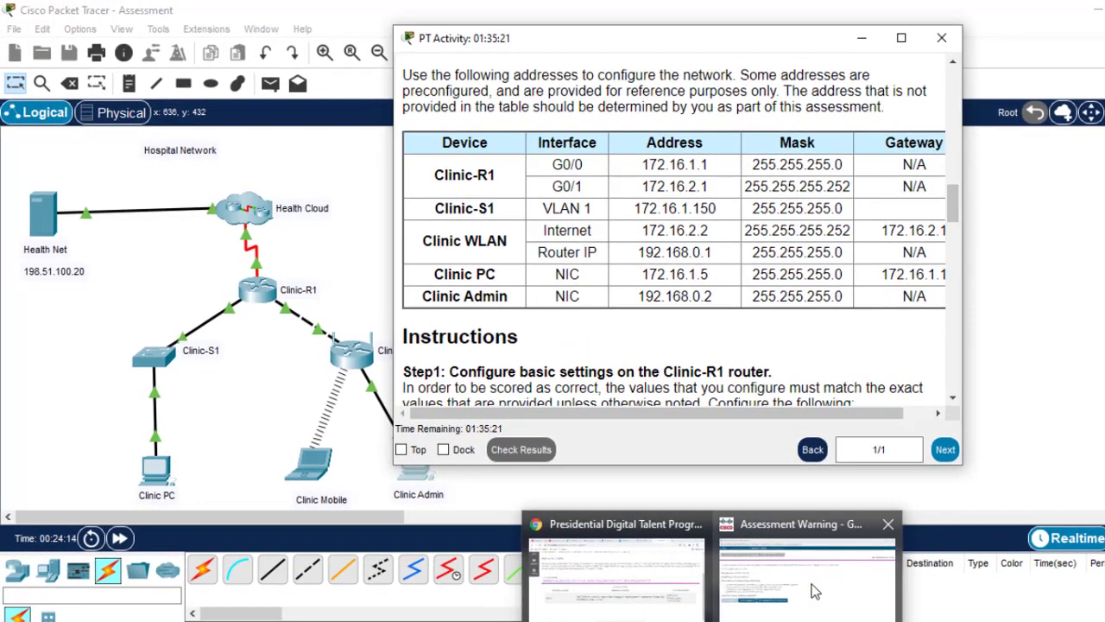
pyautogui.click(814, 592)
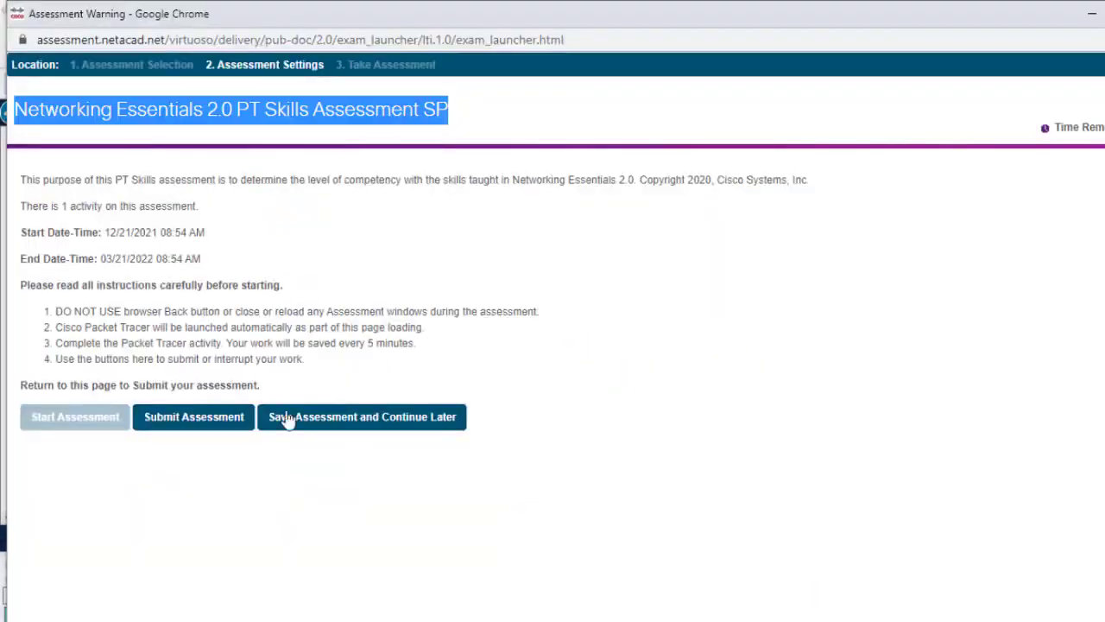
pyautogui.click(199, 421)
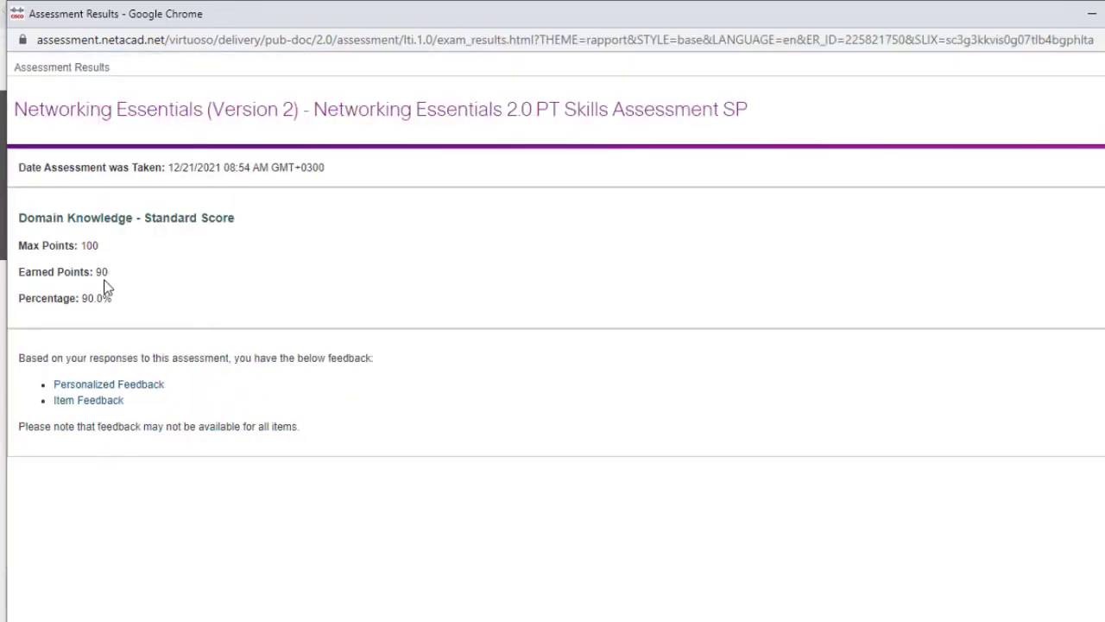
pyautogui.moveTo(112, 275); pyautogui.dragTo(88, 299)
pyautogui.moveTo(768, 118); pyautogui.dragTo(313, 111)
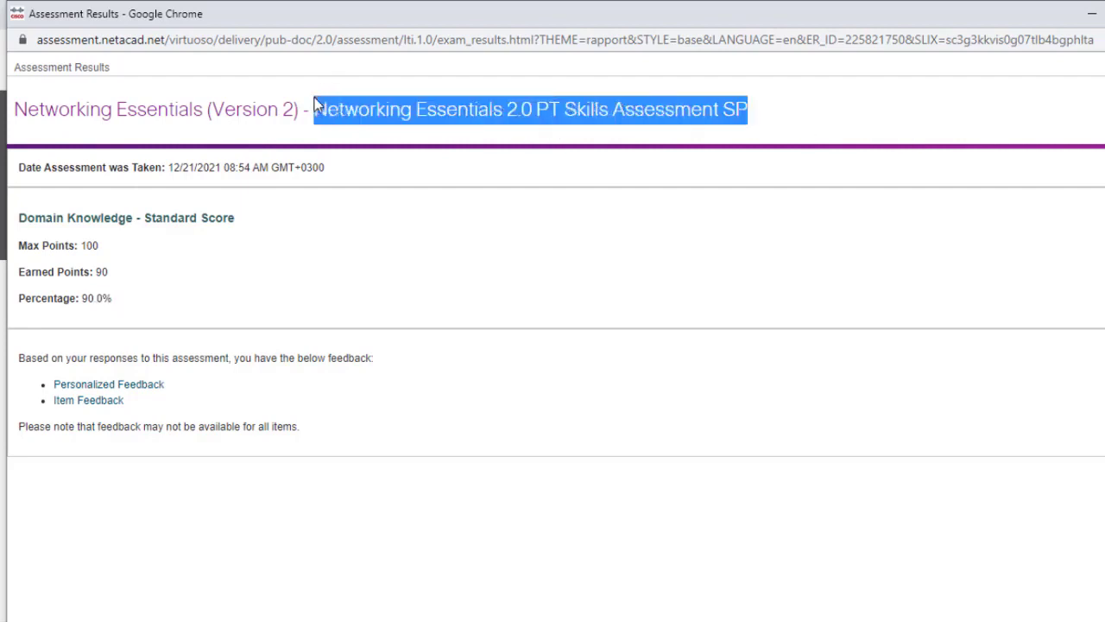
pyautogui.doubleClick(101, 272)
pyautogui.click(114, 296)
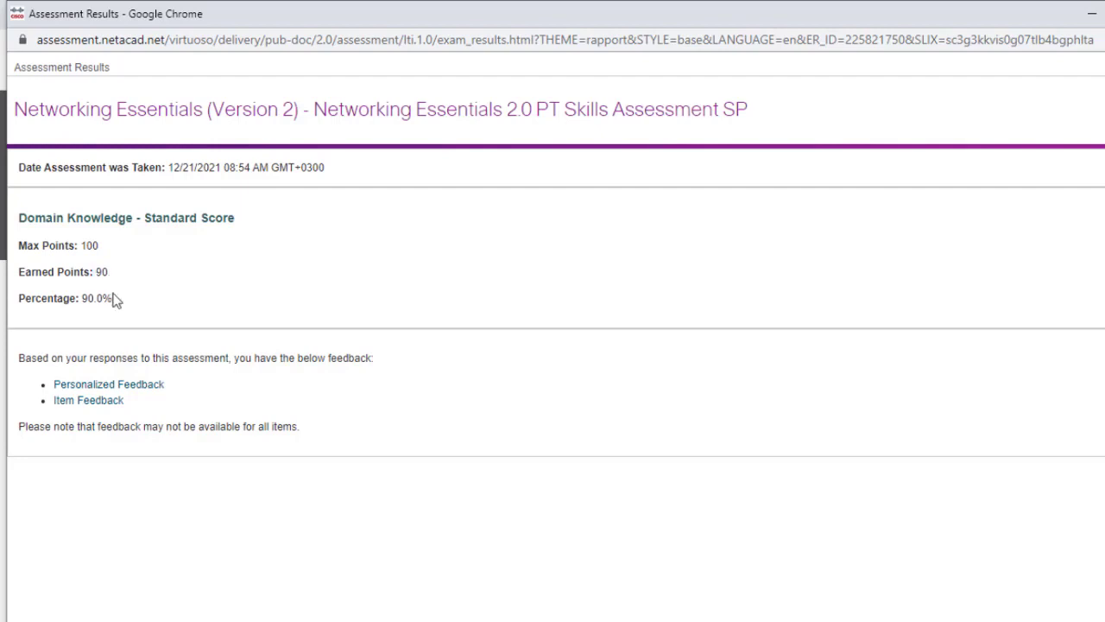
pyautogui.moveTo(113, 298); pyautogui.dragTo(89, 297)
pyautogui.click(138, 307)
pyautogui.moveTo(756, 117); pyautogui.dragTo(319, 119)
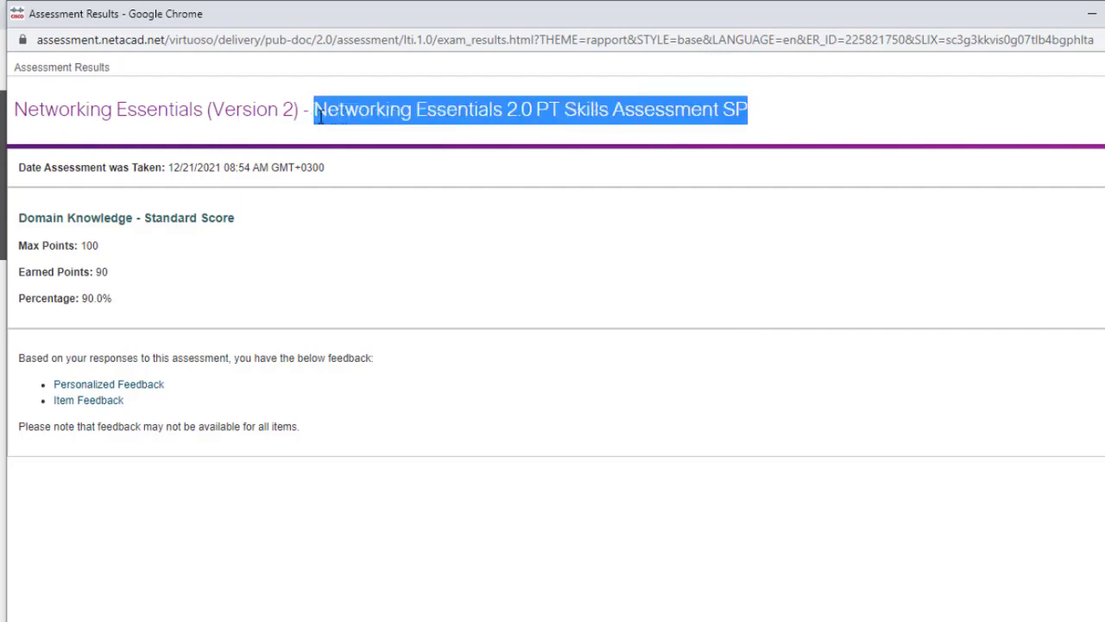